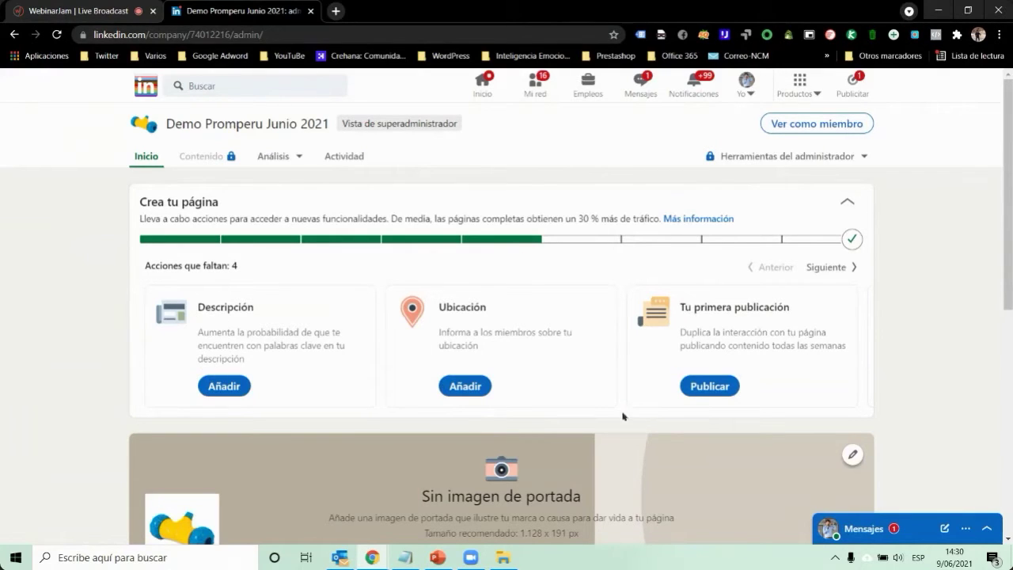
Step: Review the remaining setup actions on the company page and its sections down to the post composer
{"action": "left_click", "coordinate": [858, 266]}
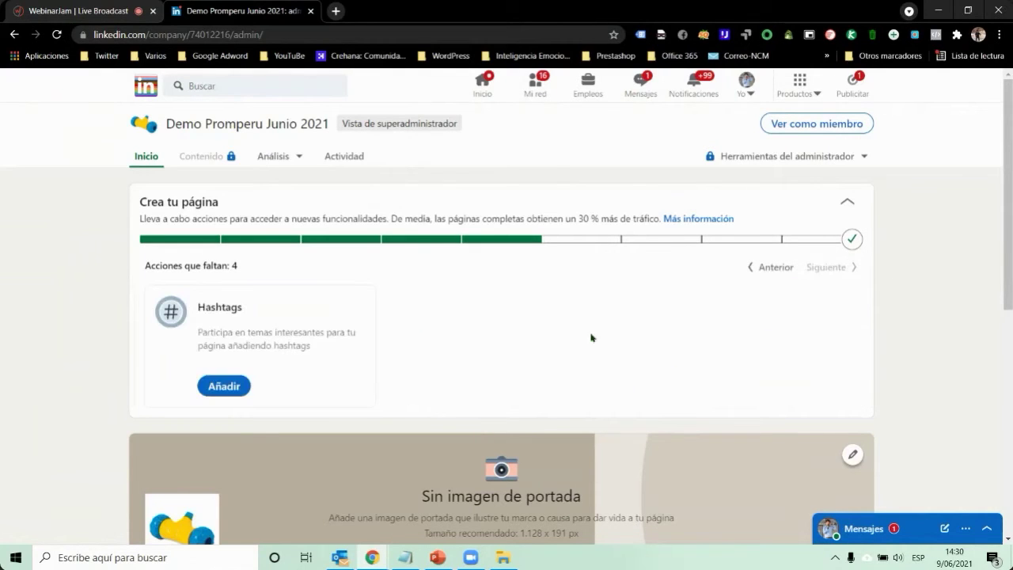
{"action": "left_click", "coordinate": [755, 267]}
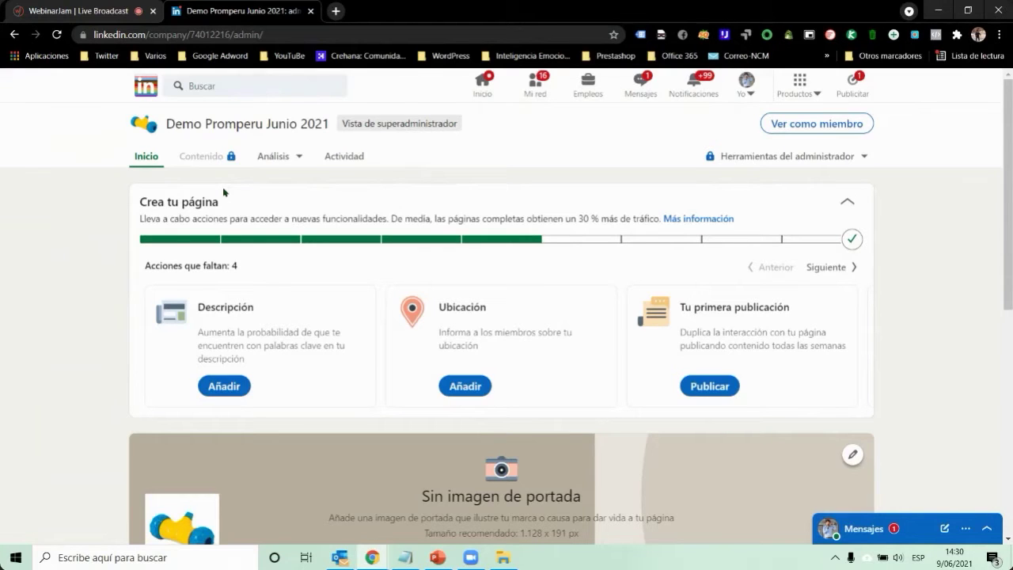
{"action": "scroll", "coordinate": [474, 237], "scroll_direction": "down", "scroll_amount": 3}
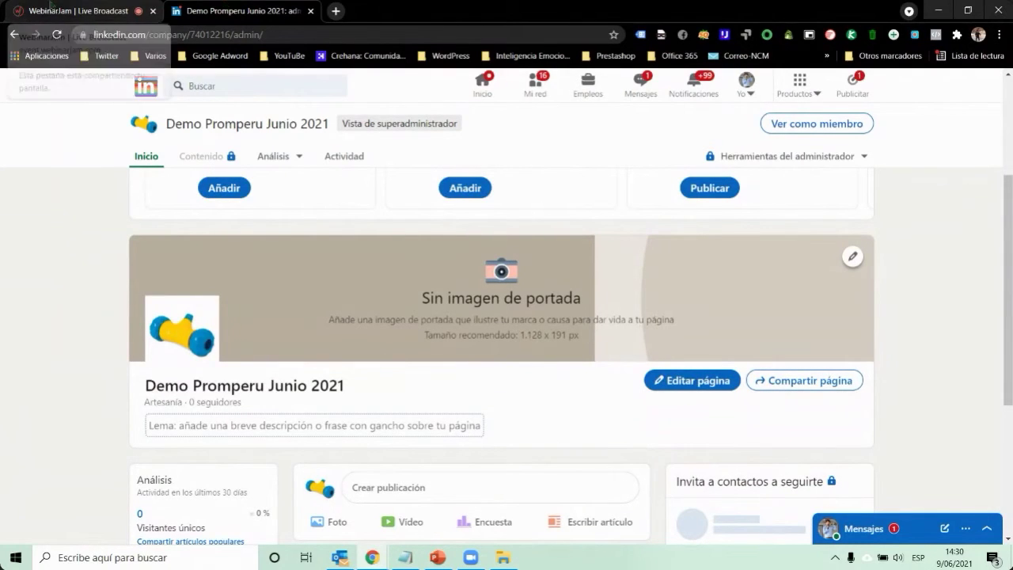
{"action": "scroll", "coordinate": [575, 381], "scroll_direction": "down", "scroll_amount": 3}
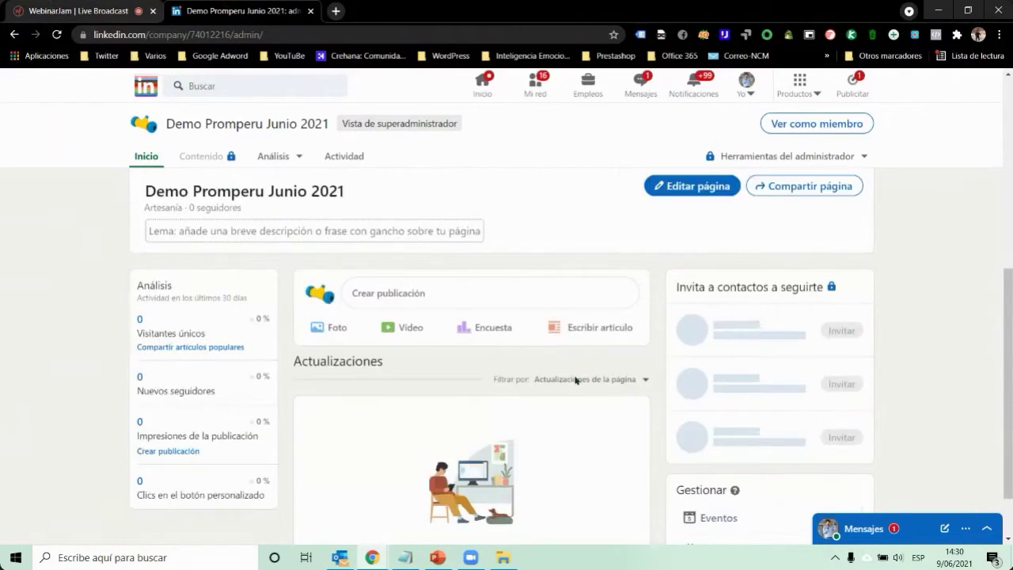
{"action": "scroll", "coordinate": [575, 380], "scroll_direction": "down", "scroll_amount": 1}
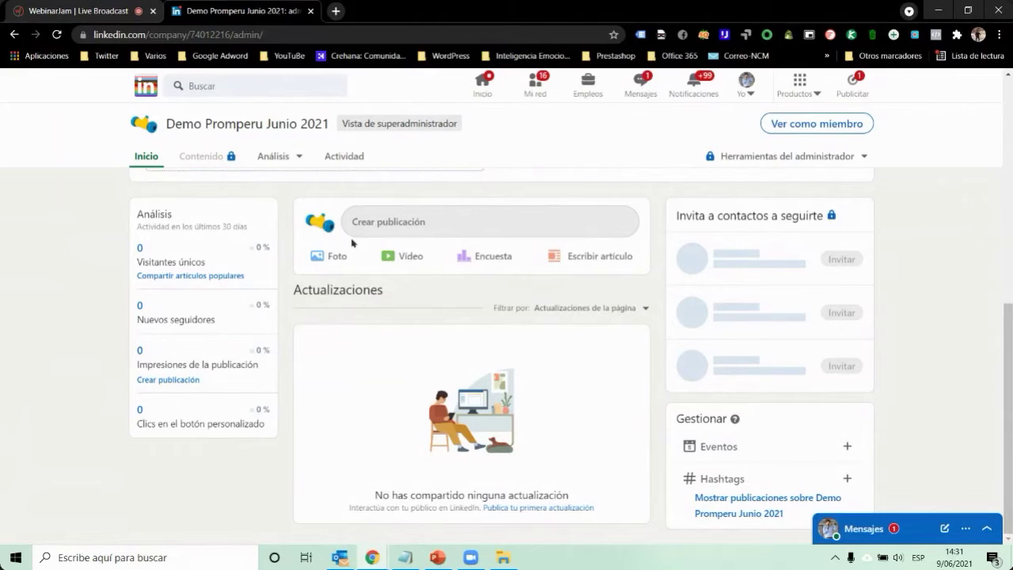
Step: Preview the poll creation form and the article editor without entering content, and return to the page's home
{"action": "left_click", "coordinate": [484, 257]}
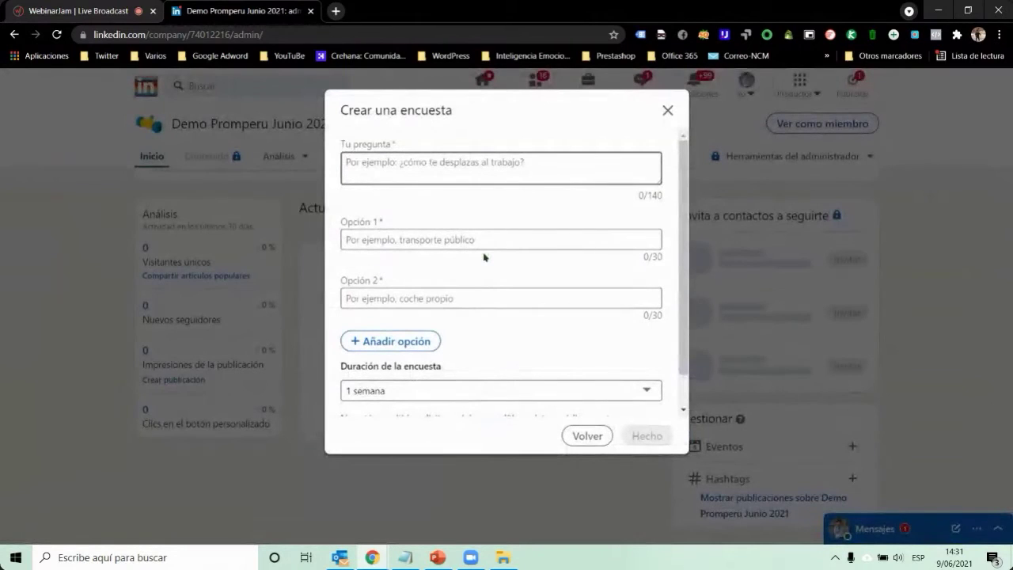
{"action": "left_click", "coordinate": [668, 111]}
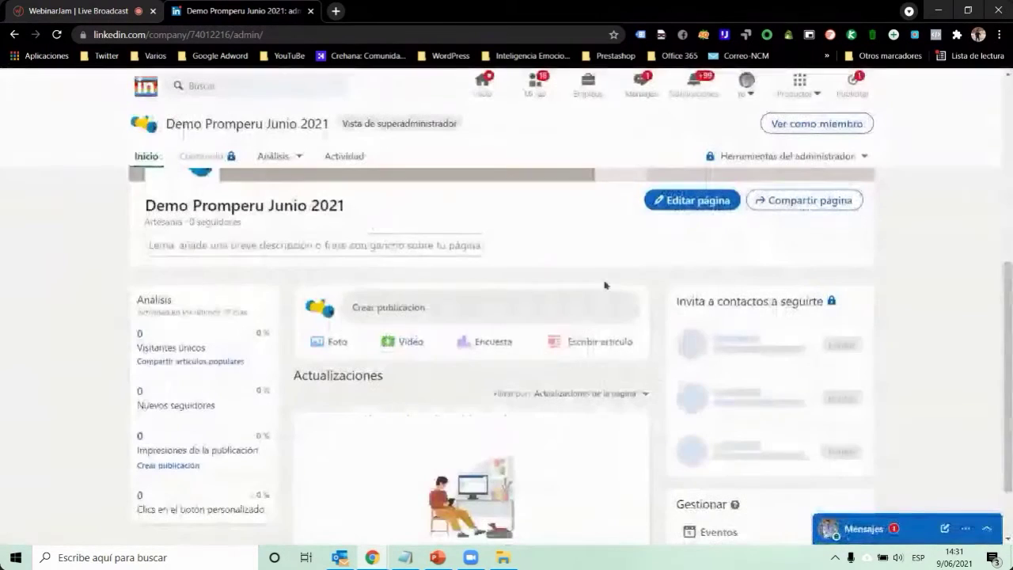
{"action": "left_click", "coordinate": [582, 344]}
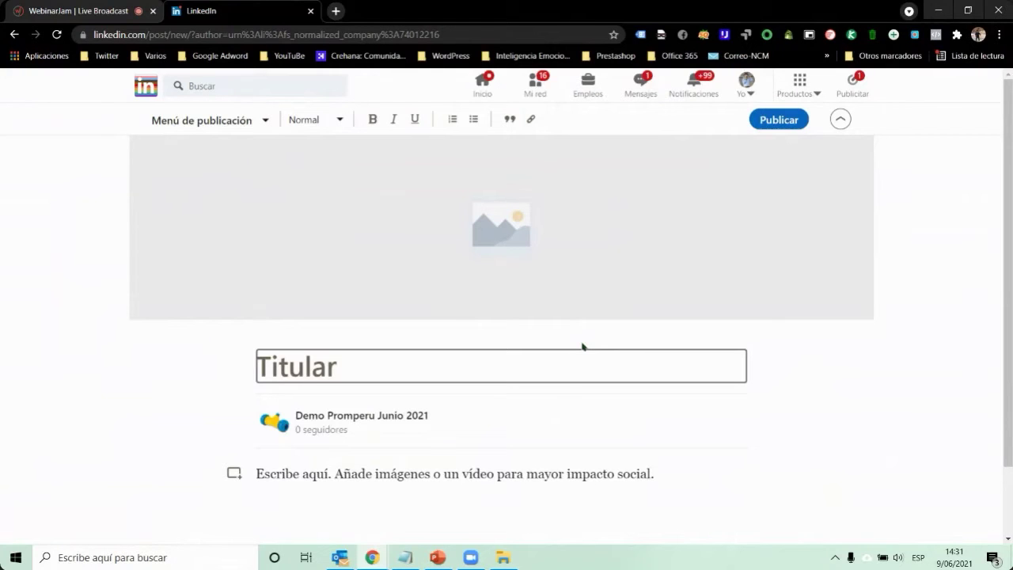
{"action": "scroll", "coordinate": [582, 346], "scroll_direction": "down", "scroll_amount": 1}
{"action": "left_click", "coordinate": [14, 34]}
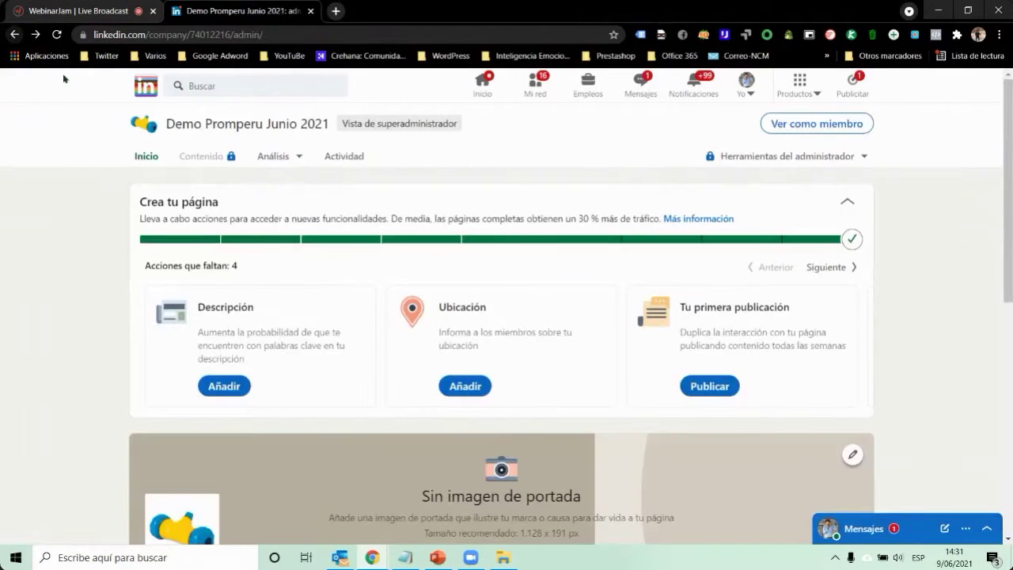
Step: Open the page's administrator management to view the current page administrators
{"action": "scroll", "coordinate": [606, 464], "scroll_direction": "down", "scroll_amount": 2}
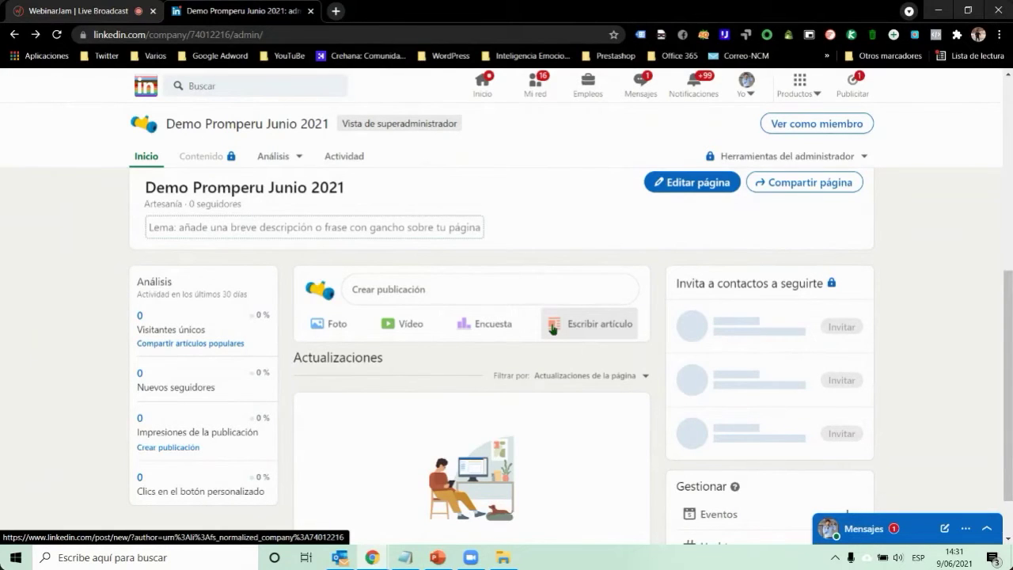
{"action": "scroll", "coordinate": [564, 229], "scroll_direction": "up", "scroll_amount": 4}
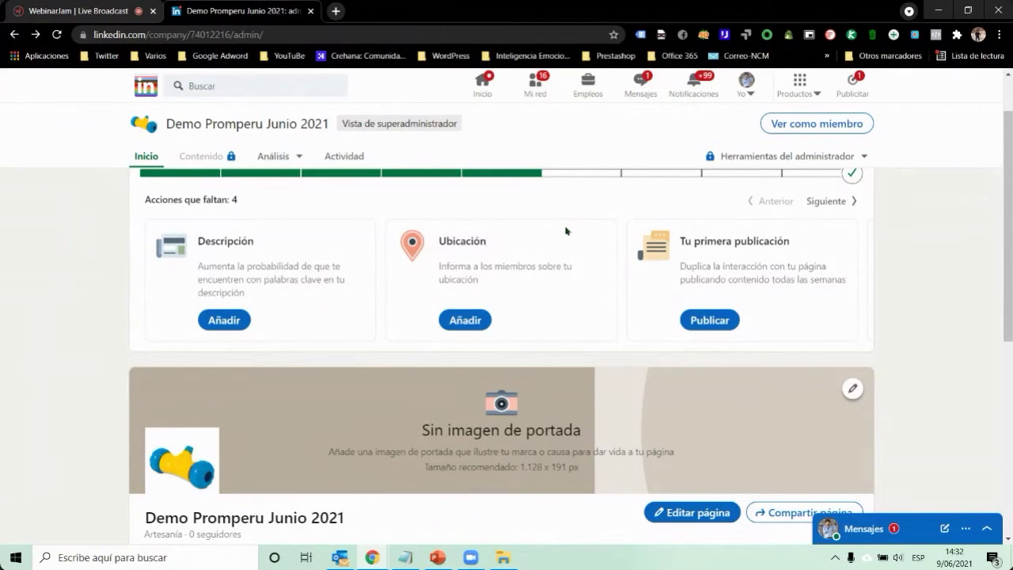
{"action": "scroll", "coordinate": [546, 261], "scroll_direction": "up", "scroll_amount": 1}
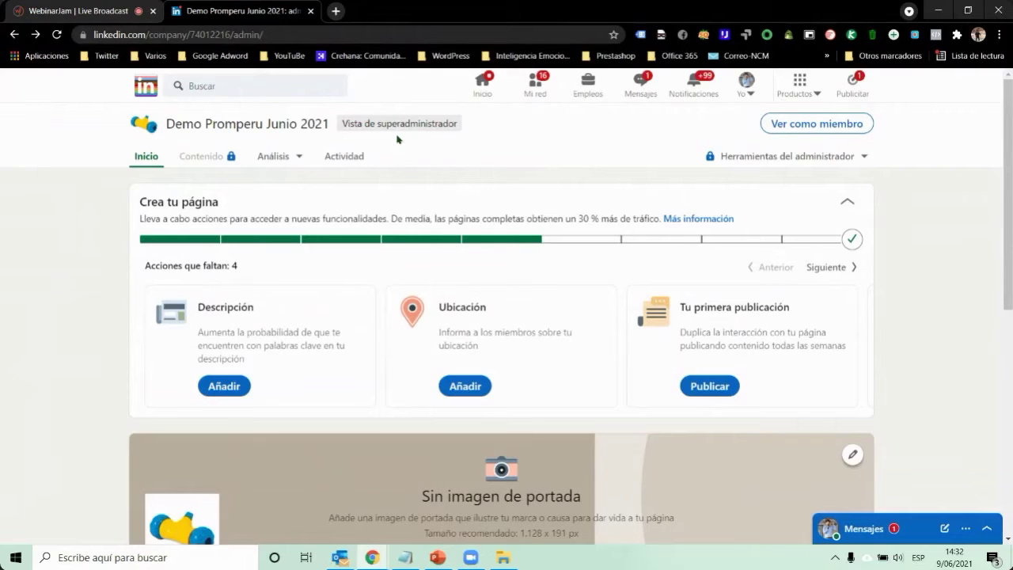
{"action": "left_click", "coordinate": [812, 160]}
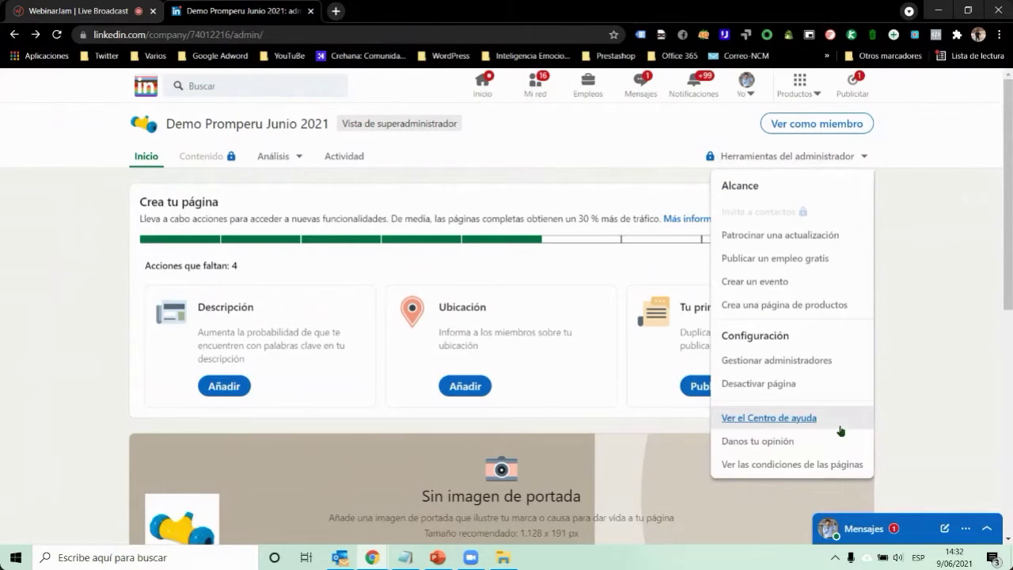
{"action": "left_click", "coordinate": [830, 361]}
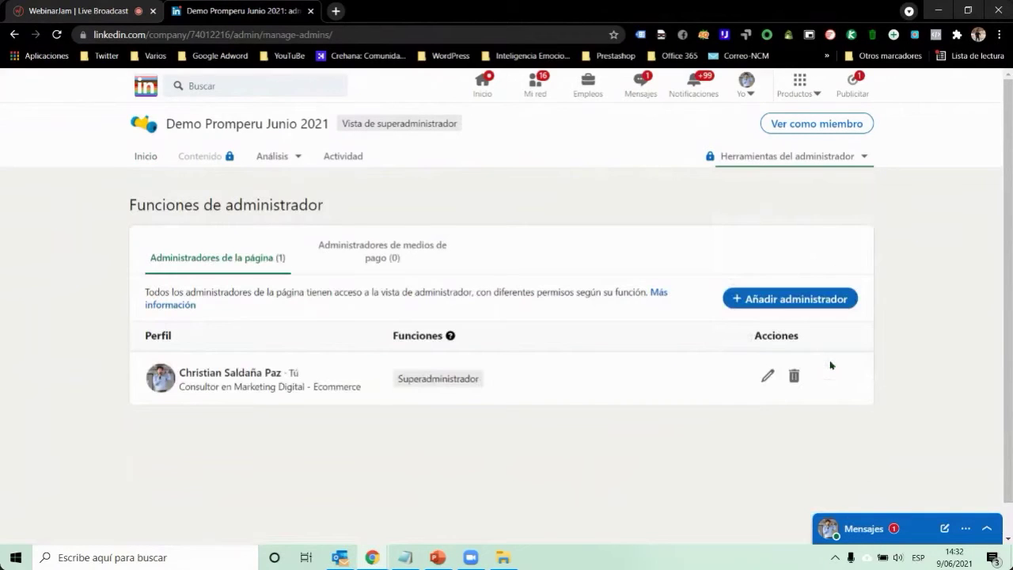
{"action": "scroll", "coordinate": [309, 343], "scroll_direction": "down", "scroll_amount": 1}
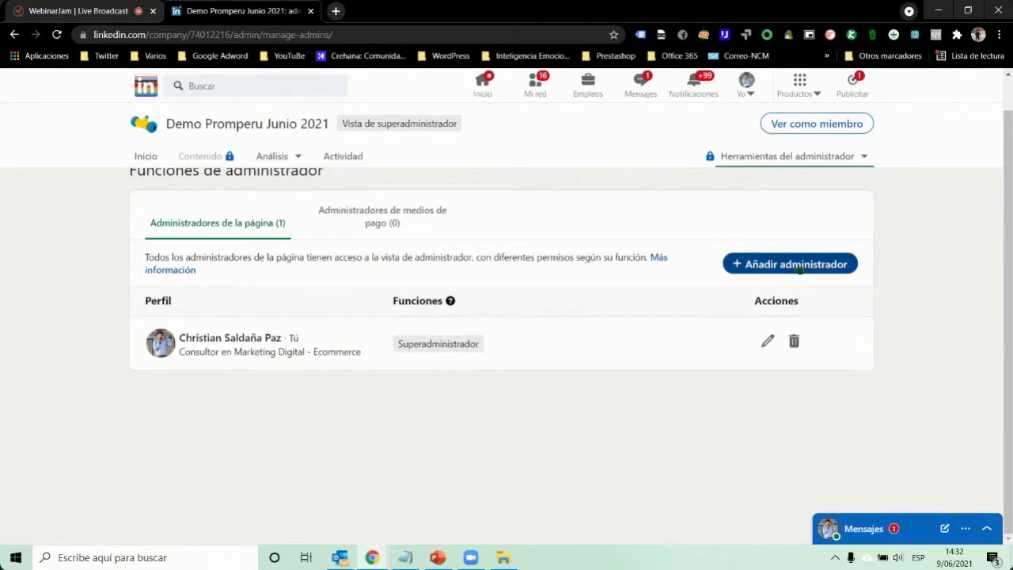
Step: Try to add a connection as page administrator with the Superadministrador role, and discard the changes
{"action": "left_click", "coordinate": [799, 267]}
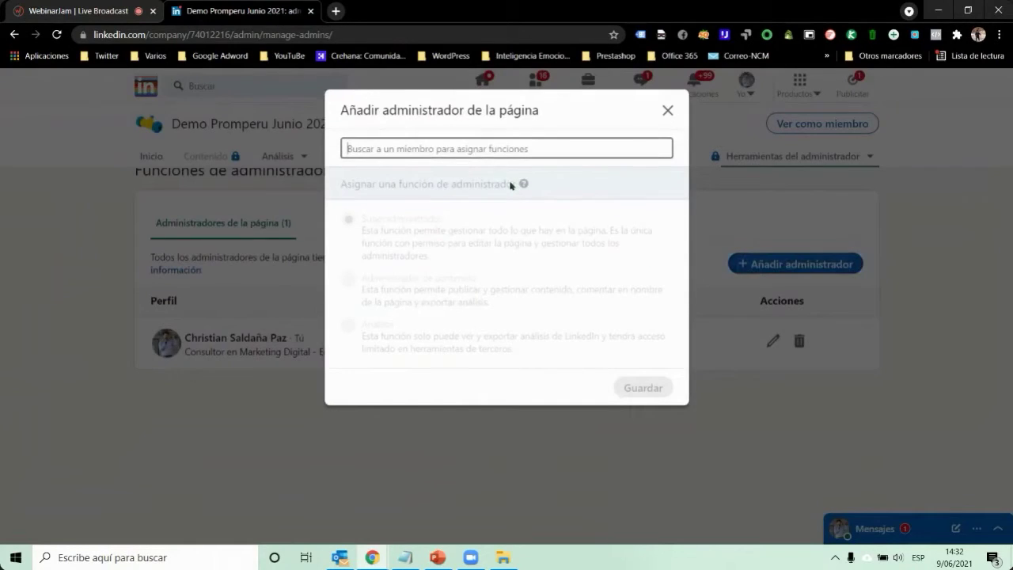
{"action": "type", "text": "taba"}
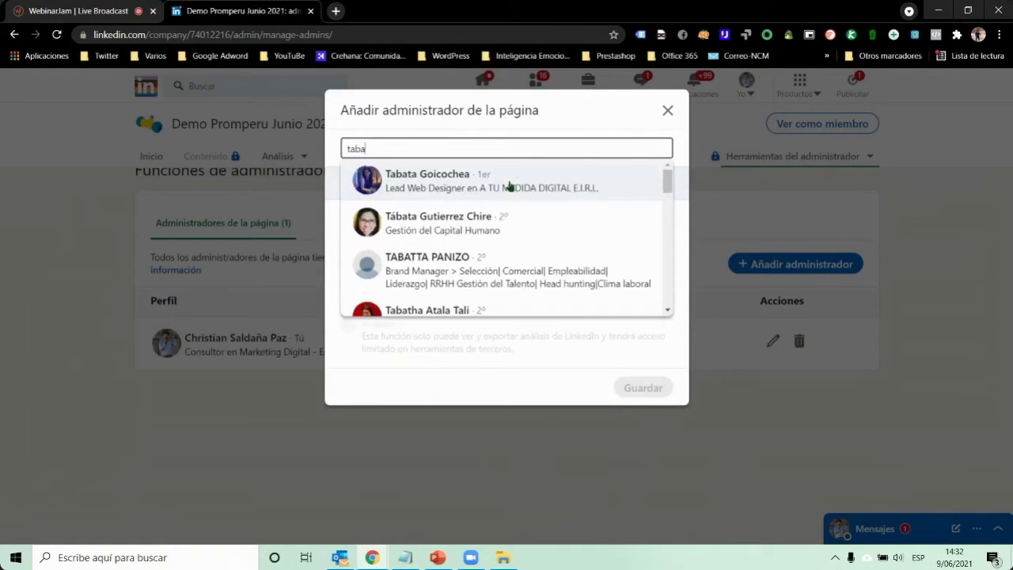
{"action": "left_click", "coordinate": [510, 185]}
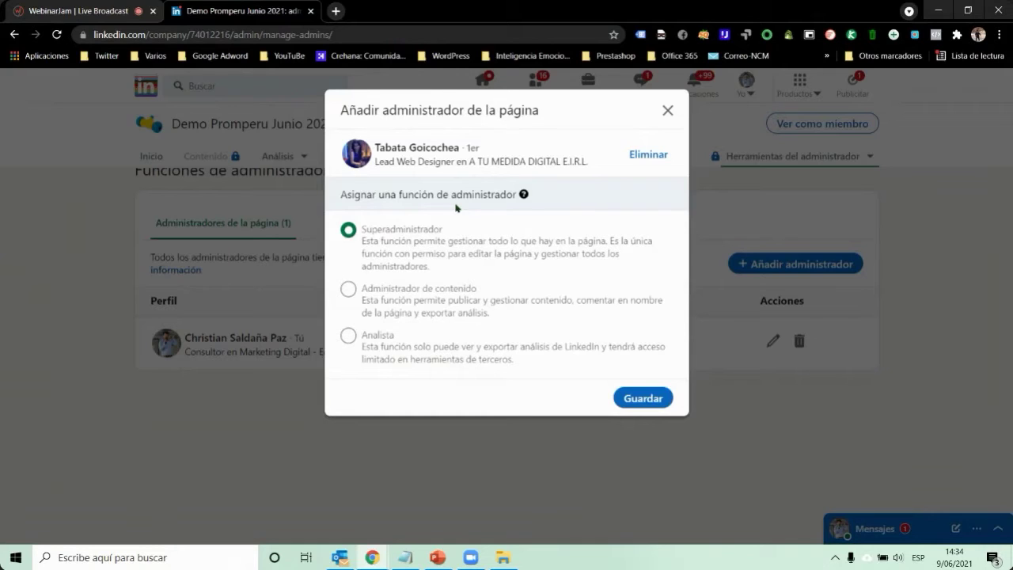
{"action": "left_click", "coordinate": [667, 110]}
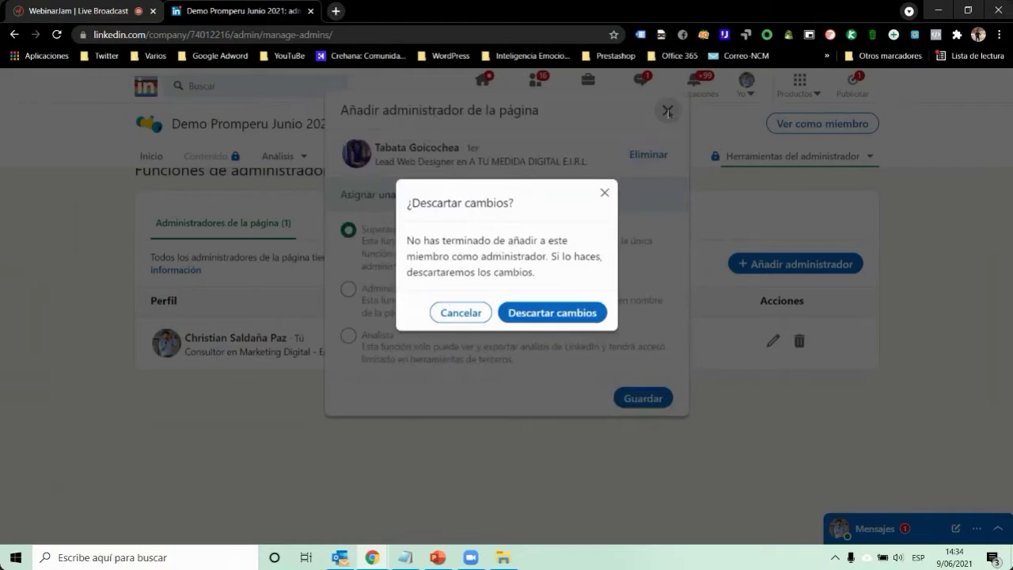
{"action": "left_click", "coordinate": [560, 315]}
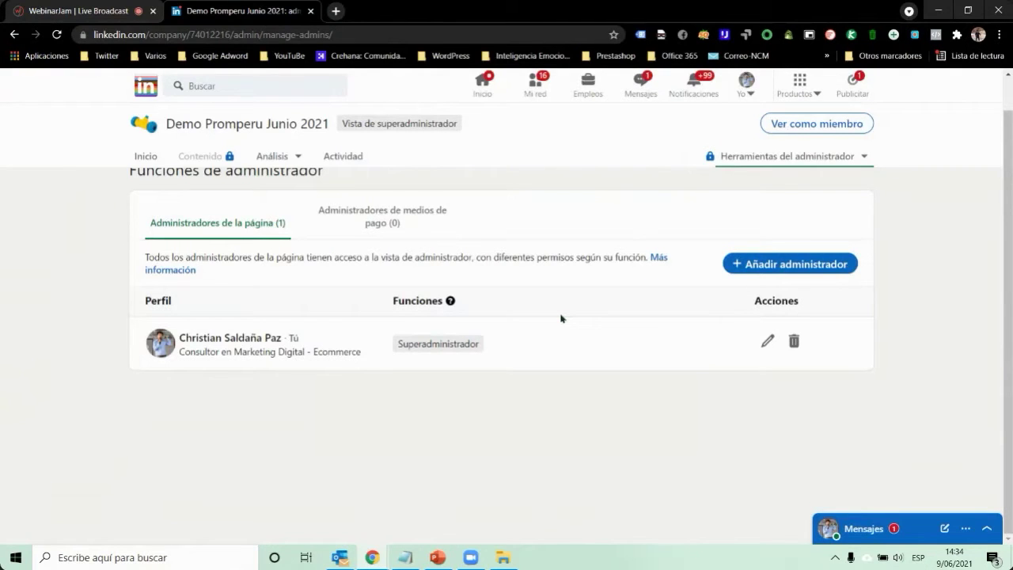
Step: Return to the company page's home and view the cover image and page header area
{"action": "left_click", "coordinate": [140, 158]}
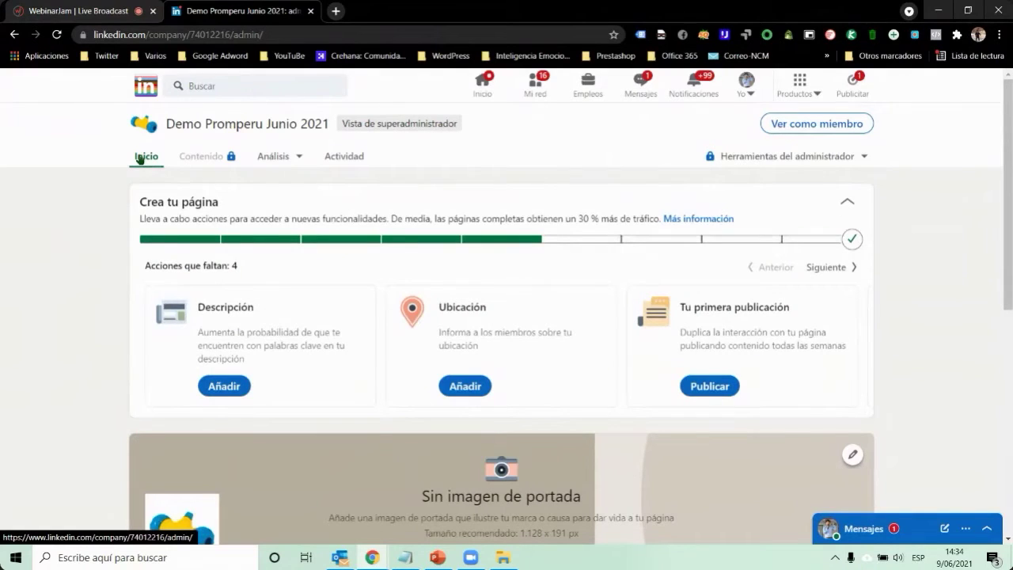
{"action": "scroll", "coordinate": [140, 158], "scroll_direction": "down", "scroll_amount": 1}
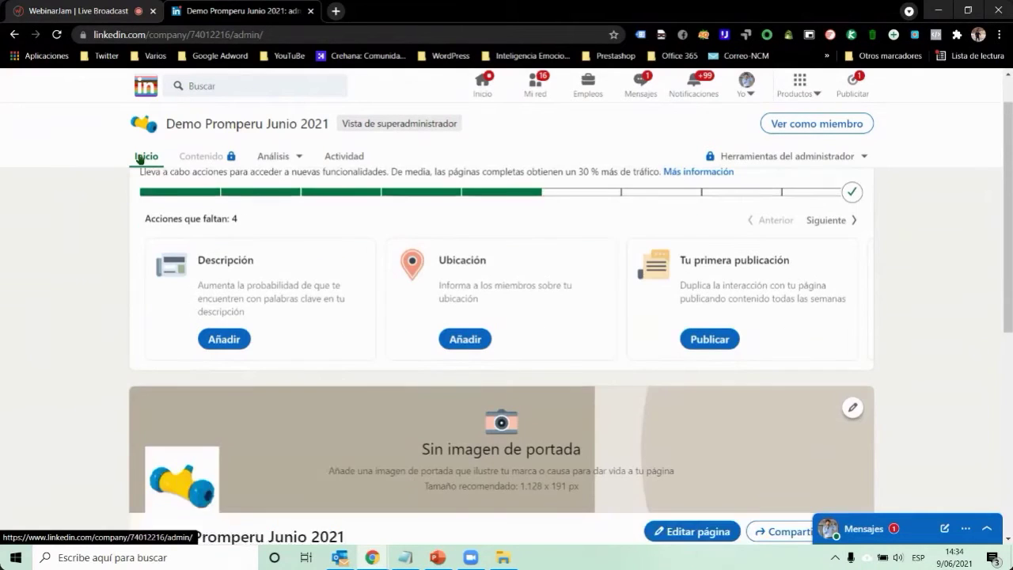
{"action": "scroll", "coordinate": [140, 158], "scroll_direction": "down", "scroll_amount": 3}
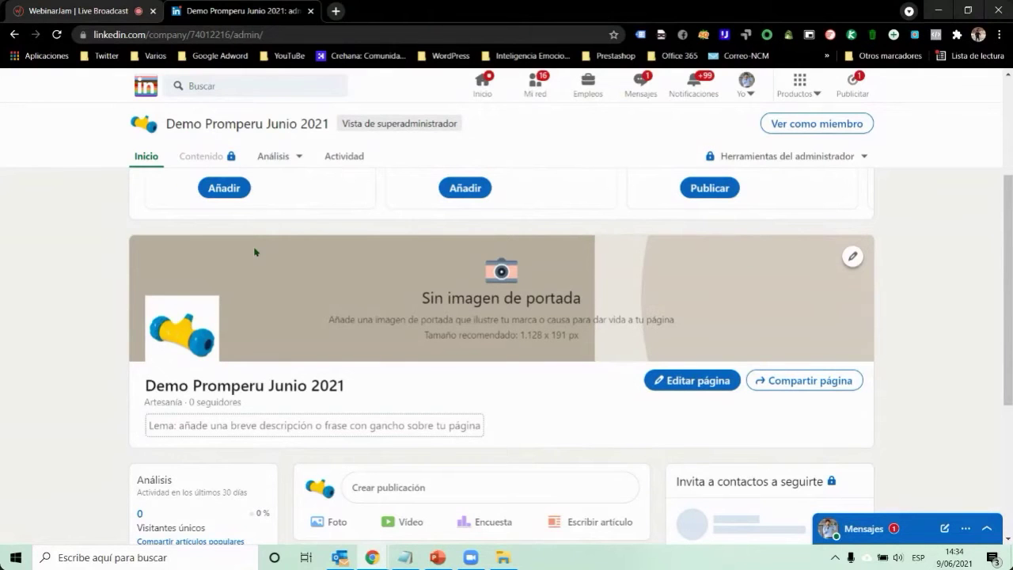
Step: Open Canva in a new tab and look up its LinkedIn design formats by searching for "linke"
{"action": "left_click", "coordinate": [336, 11]}
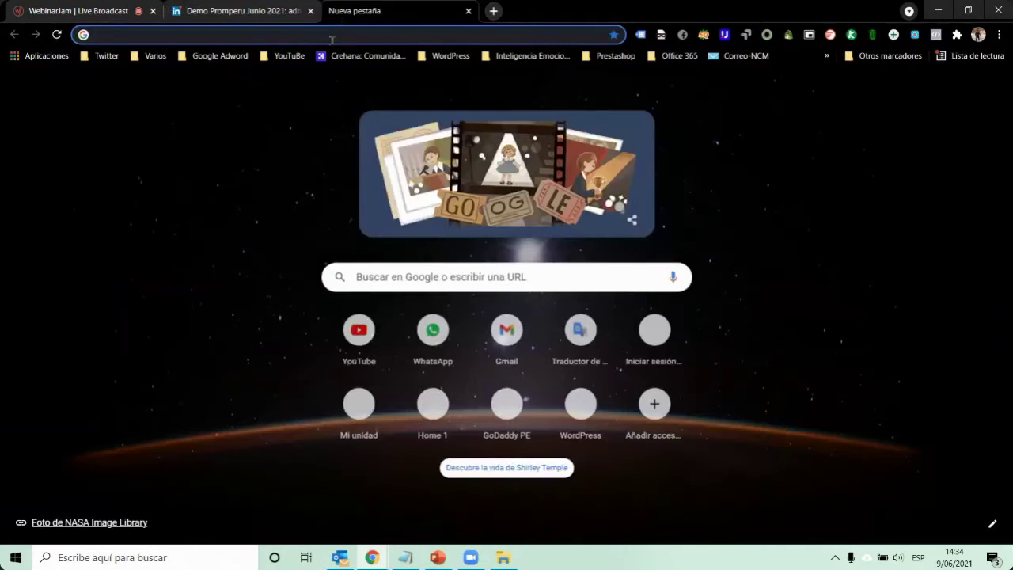
{"action": "type", "text": "ca"}
{"action": "key", "text": "Return"}
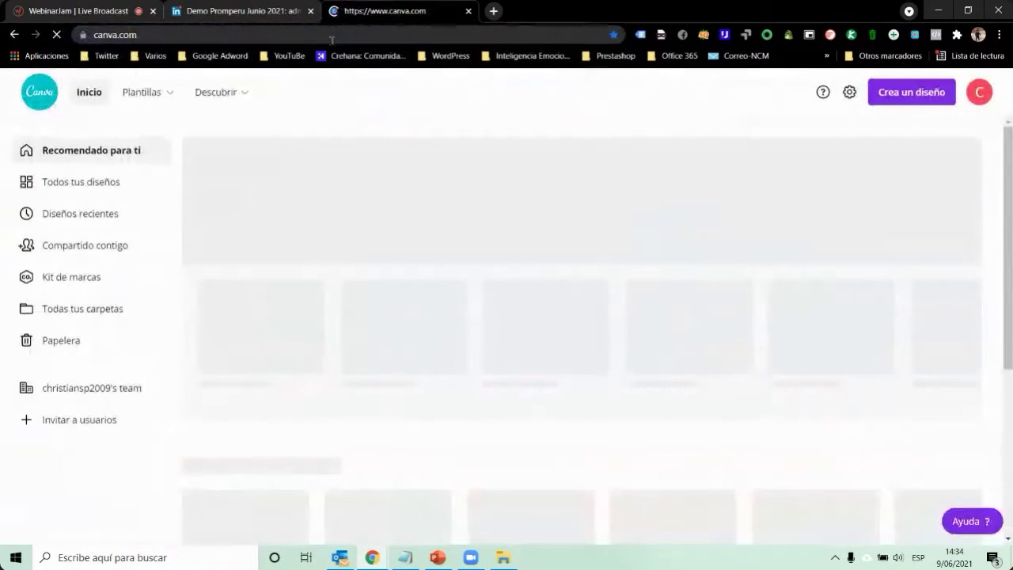
{"action": "left_click", "coordinate": [349, 91]}
{"action": "type", "text": "linke"}
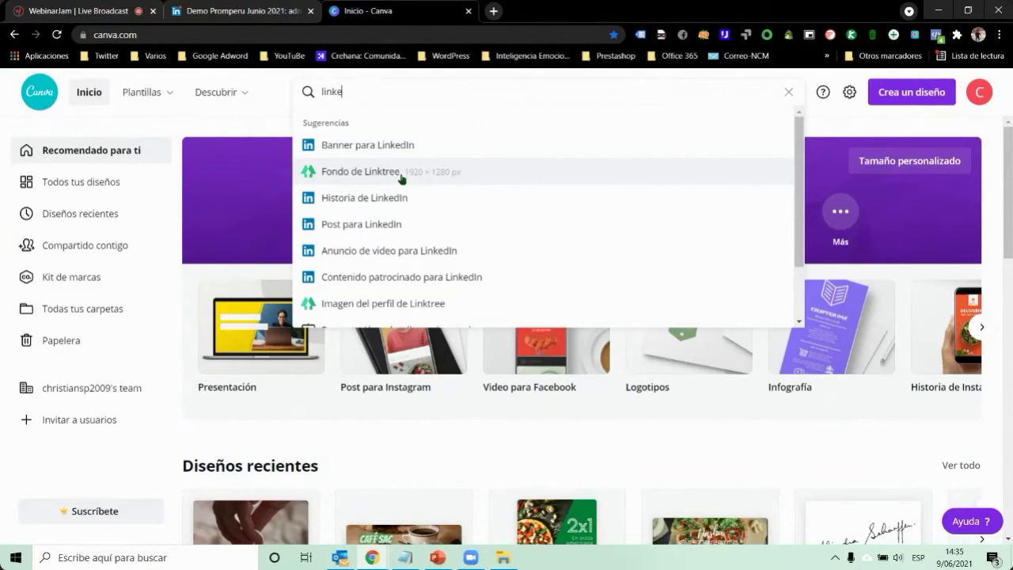
{"action": "left_click", "coordinate": [291, 193]}
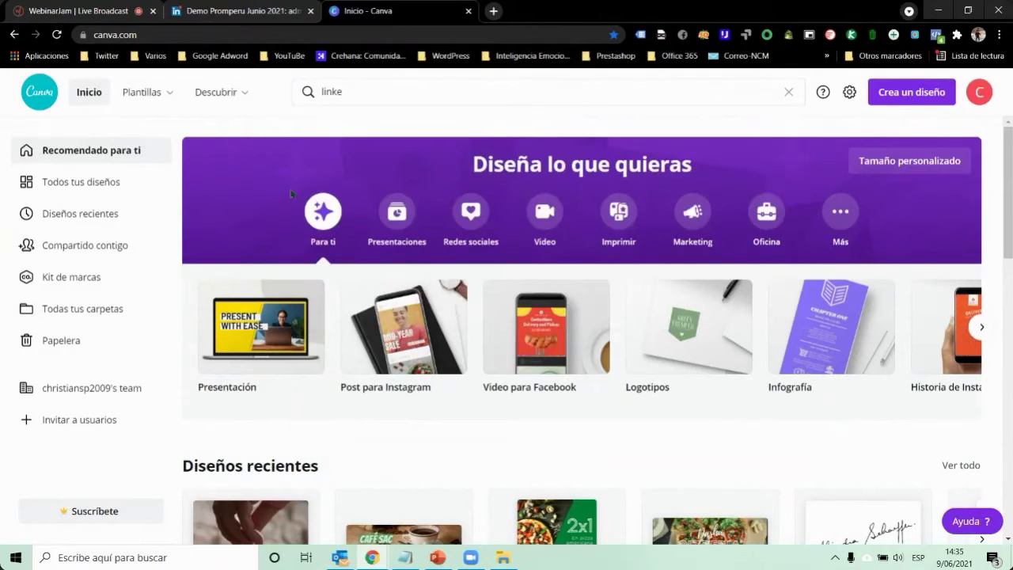
Step: Back on the LinkedIn company page, start a photo post and load the Pexels JPG numbered 5745210 from Descargas
{"action": "left_click", "coordinate": [294, 6]}
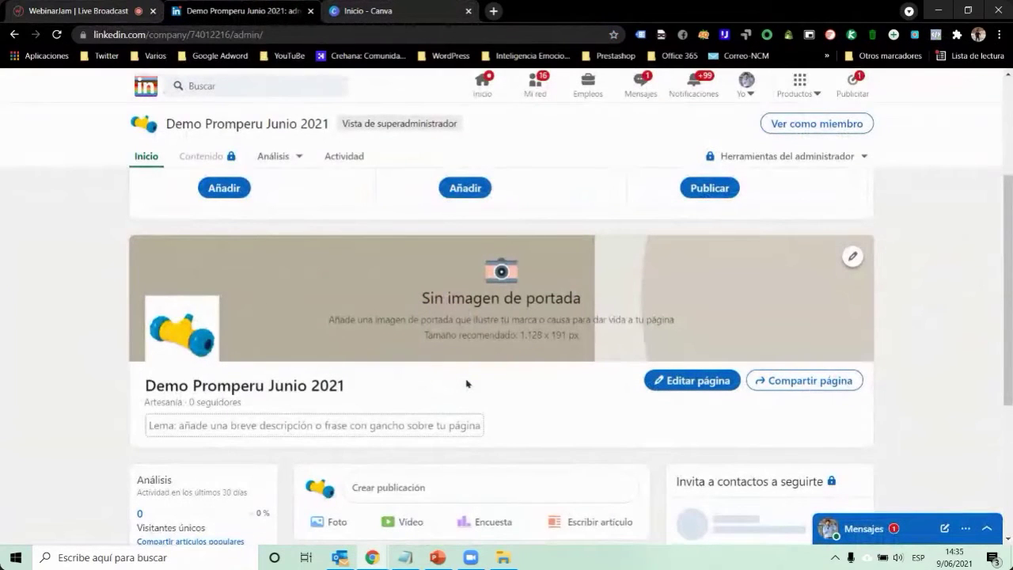
{"action": "scroll", "coordinate": [466, 384], "scroll_direction": "down", "scroll_amount": 3}
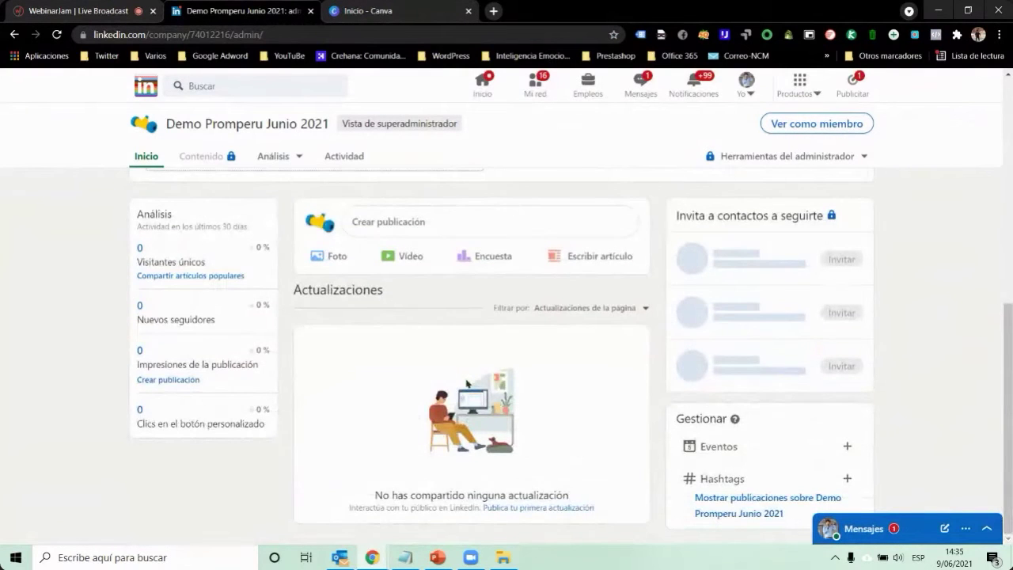
{"action": "scroll", "coordinate": [466, 384], "scroll_direction": "up", "scroll_amount": 3}
{"action": "scroll", "coordinate": [466, 383], "scroll_direction": "down", "scroll_amount": 3}
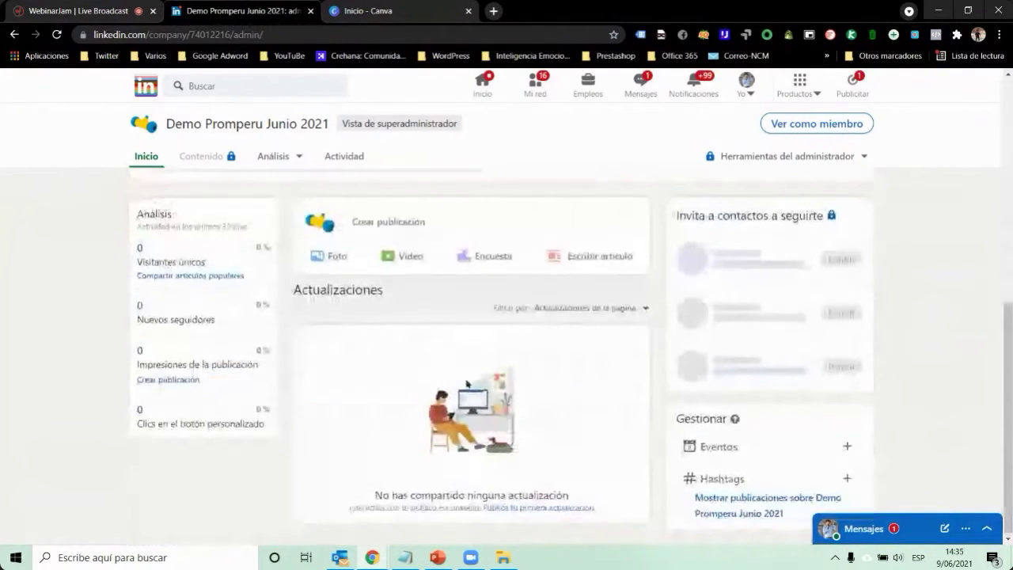
{"action": "left_click", "coordinate": [339, 256]}
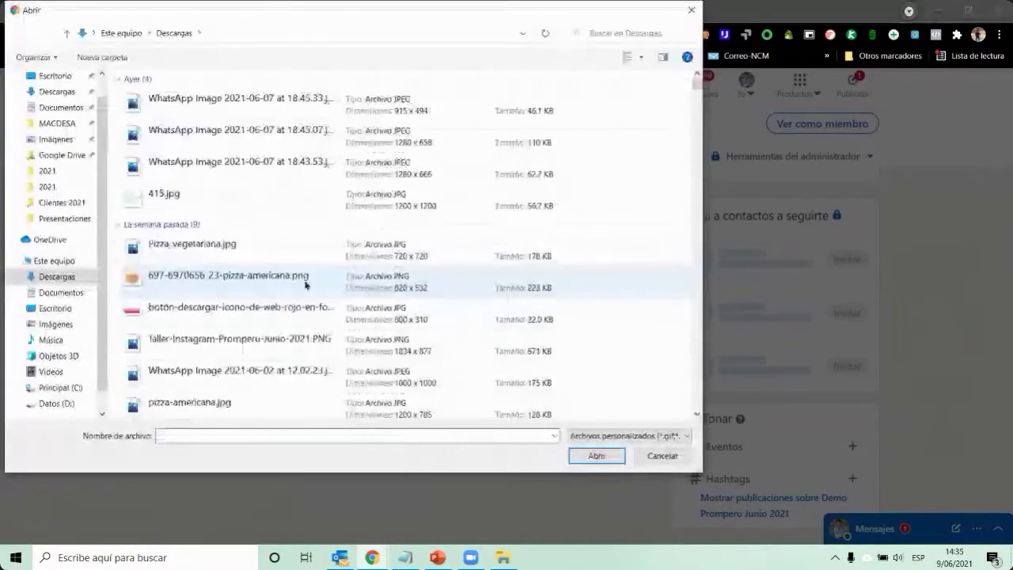
{"action": "scroll", "coordinate": [190, 336], "scroll_direction": "down", "scroll_amount": 1}
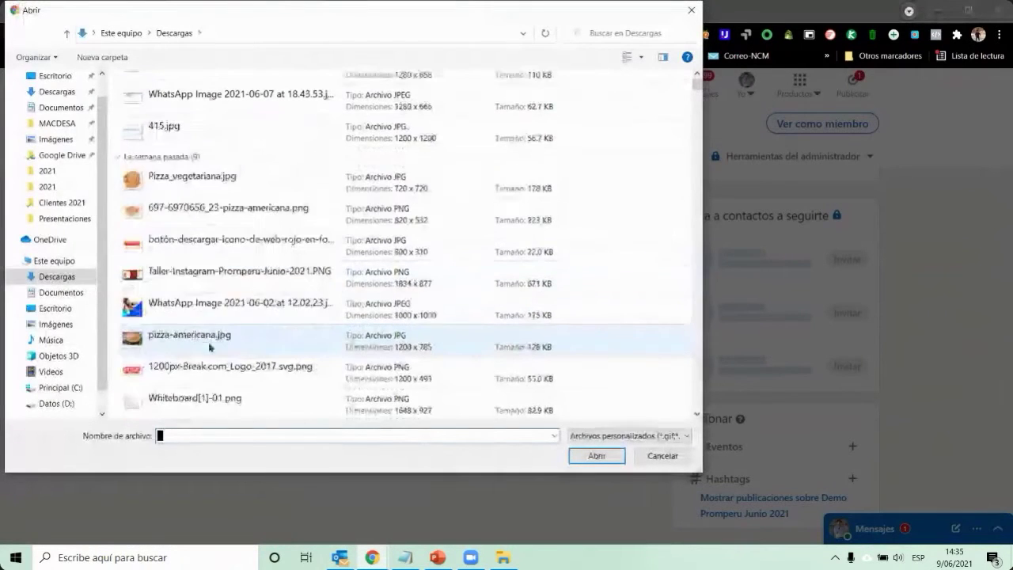
{"action": "left_click", "coordinate": [169, 311]}
{"action": "scroll", "coordinate": [168, 316], "scroll_direction": "down", "scroll_amount": 4}
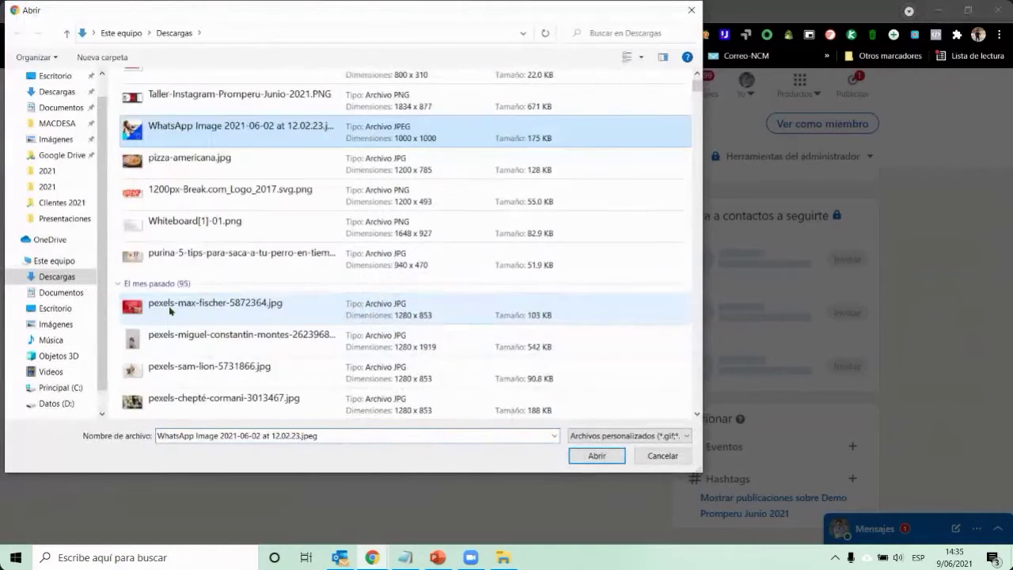
{"action": "left_click", "coordinate": [166, 338]}
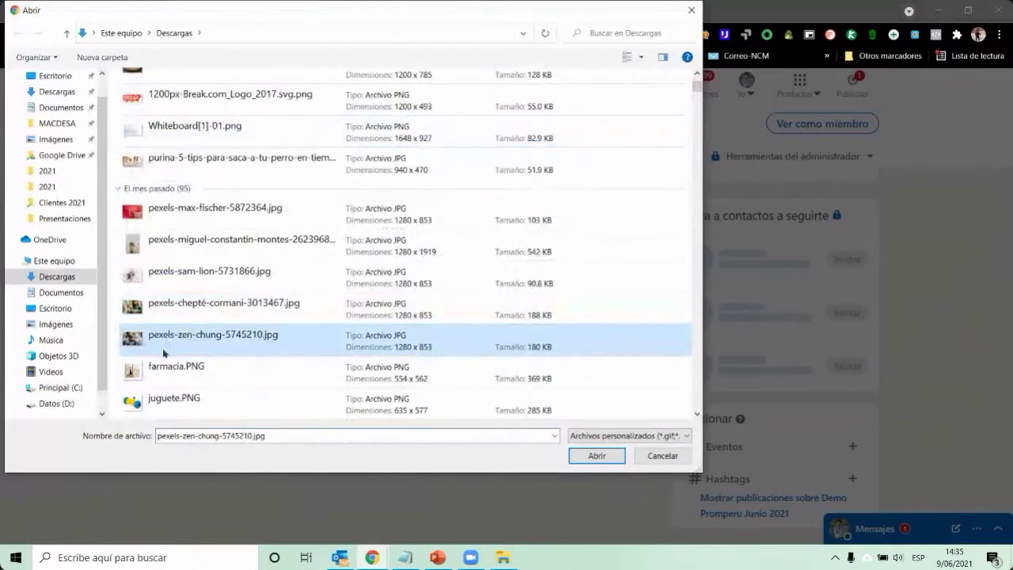
{"action": "double_click", "coordinate": [173, 336]}
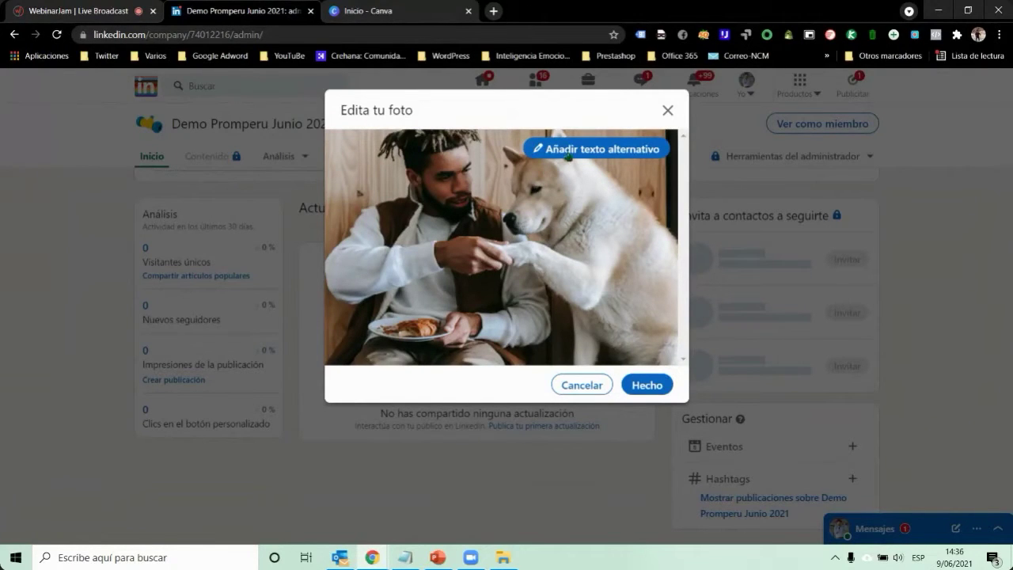
Step: Tag a contact on the man in the photo and finish editing the photo
{"action": "left_click", "coordinate": [511, 317]}
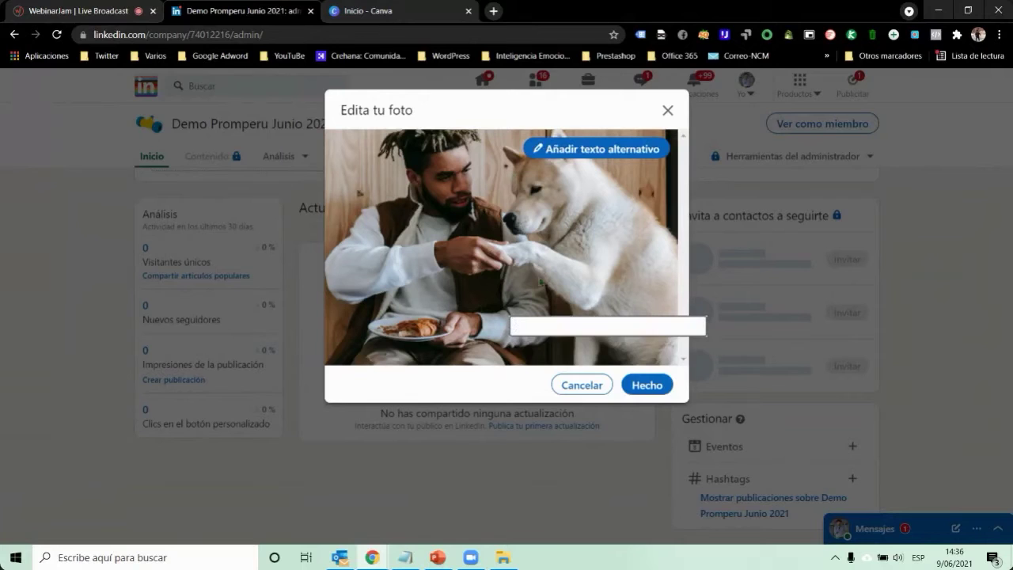
{"action": "key", "text": "Escape"}
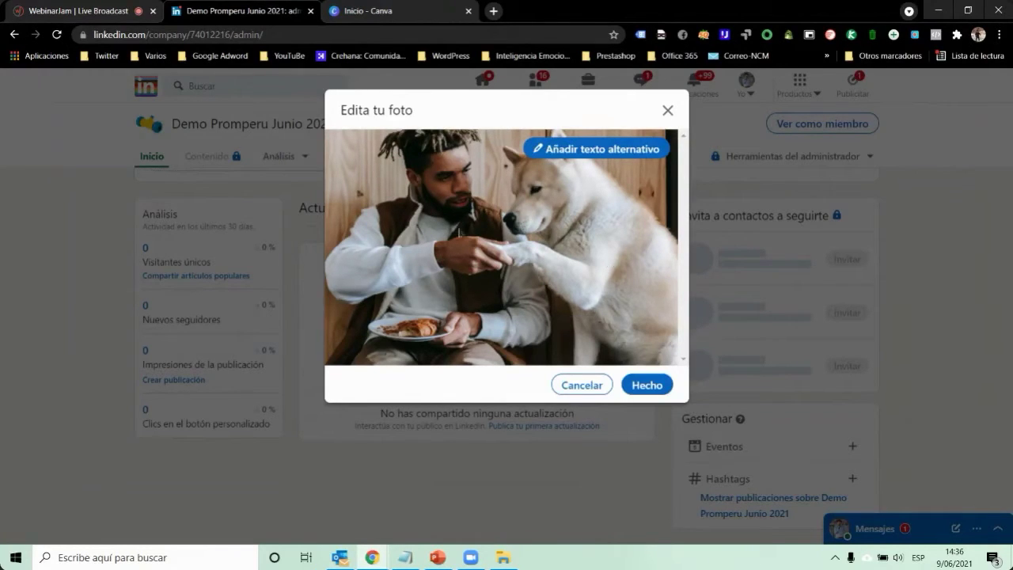
{"action": "left_click", "coordinate": [404, 225]}
{"action": "type", "text": "ta"}
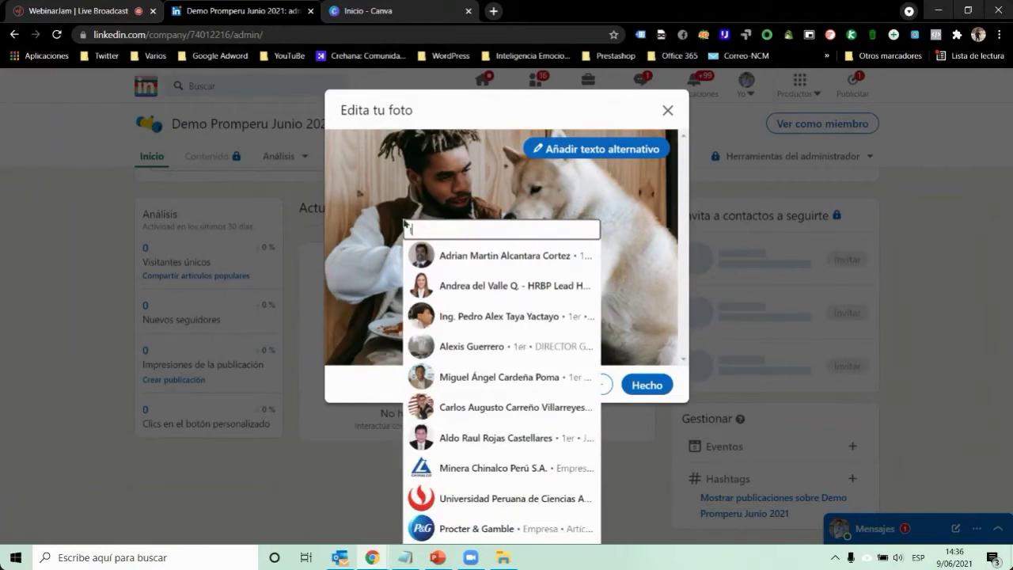
{"action": "left_click", "coordinate": [479, 258]}
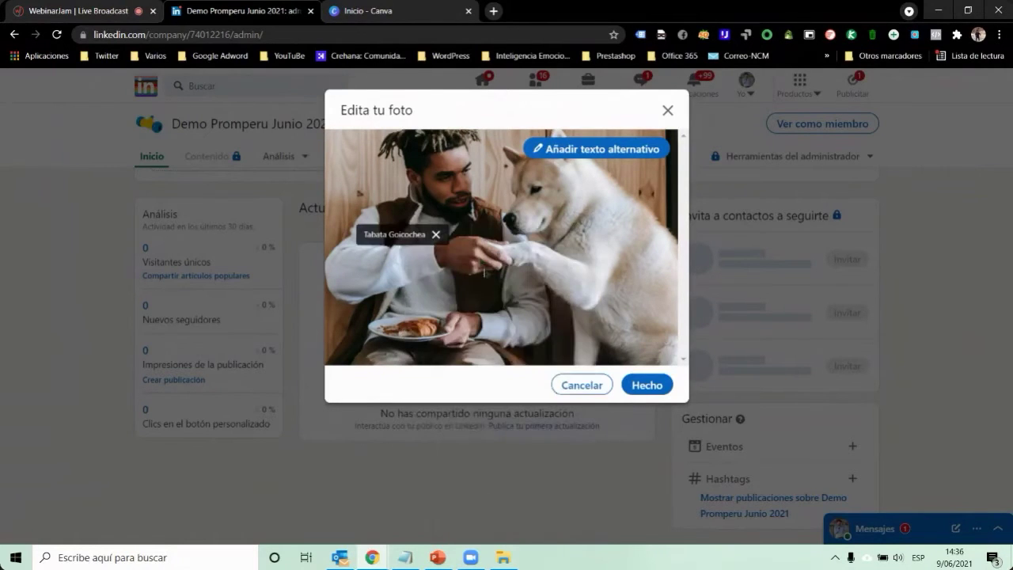
{"action": "left_click", "coordinate": [658, 392]}
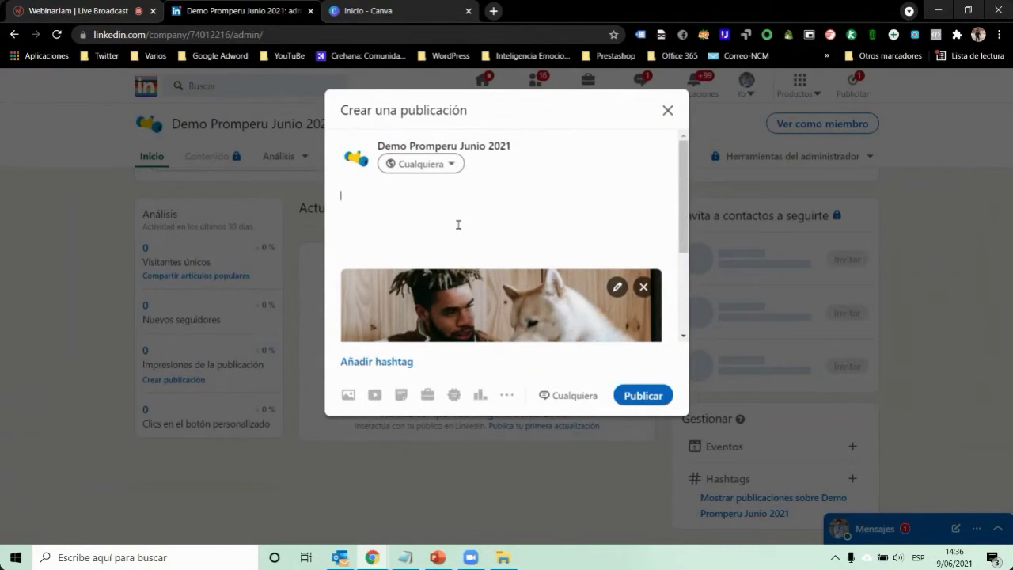
Step: Write "Hola esto es una prueba" as the text of the photo post
{"action": "type", "text": "hola Esto es"}
{"action": "key", "text": "BackSpace"}
{"action": "key", "text": "BackSpace"}
{"action": "key", "text": "BackSpace"}
{"action": "key", "text": "BackSpace"}
{"action": "key", "text": "BackSpace"}
{"action": "key", "text": "BackSpace"}
{"action": "key", "text": "BackSpace"}
{"action": "key", "text": "BackSpace"}
{"action": "key", "text": "BackSpace"}
{"action": "key", "text": "BackSpace"}
{"action": "key", "text": "BackSpace"}
{"action": "key", "text": "BackSpace"}
{"action": "type", "text": "Hola esto e super"}
{"action": "key", "text": "BackSpace"}
{"action": "key", "text": "BackSpace"}
{"action": "key", "text": "BackSpace"}
{"action": "key", "text": "BackSpace"}
{"action": "key", "text": "BackSpace"}
{"action": "type", "text": "s una prueba"}
{"action": "key", "text": "BackSpace"}
{"action": "key", "text": "BackSpace"}
{"action": "key", "text": "BackSpace"}
{"action": "type", "text": "ba"}
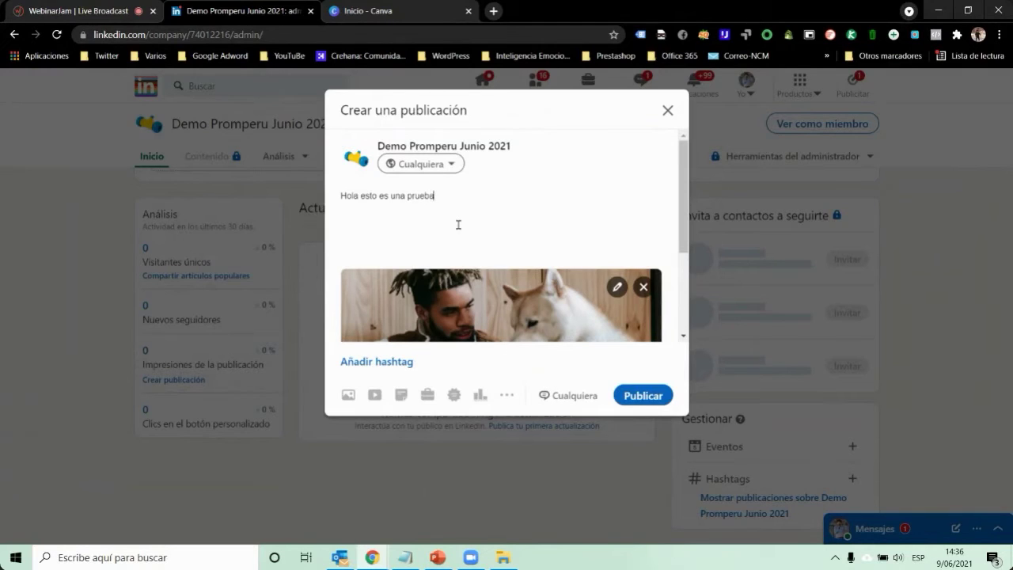
Step: Add the suggested hashtags #promperu and #doglover after the post text
{"action": "left_click", "coordinate": [394, 367]}
{"action": "left_click", "coordinate": [400, 368]}
{"action": "key", "text": "BackSpace"}
{"action": "key", "text": "BackSpace"}
{"action": "type", "text": "promper"}
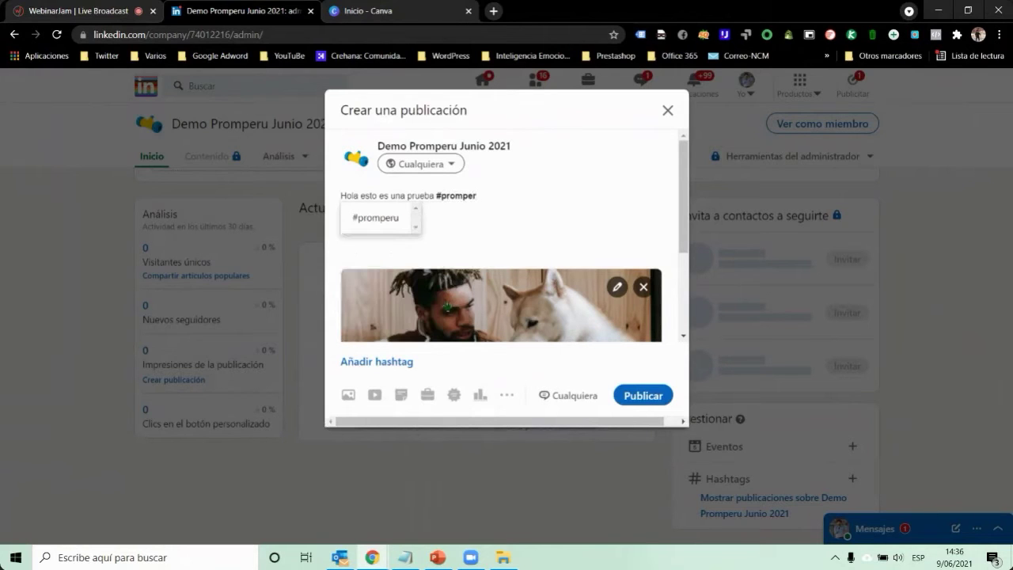
{"action": "left_click", "coordinate": [381, 219]}
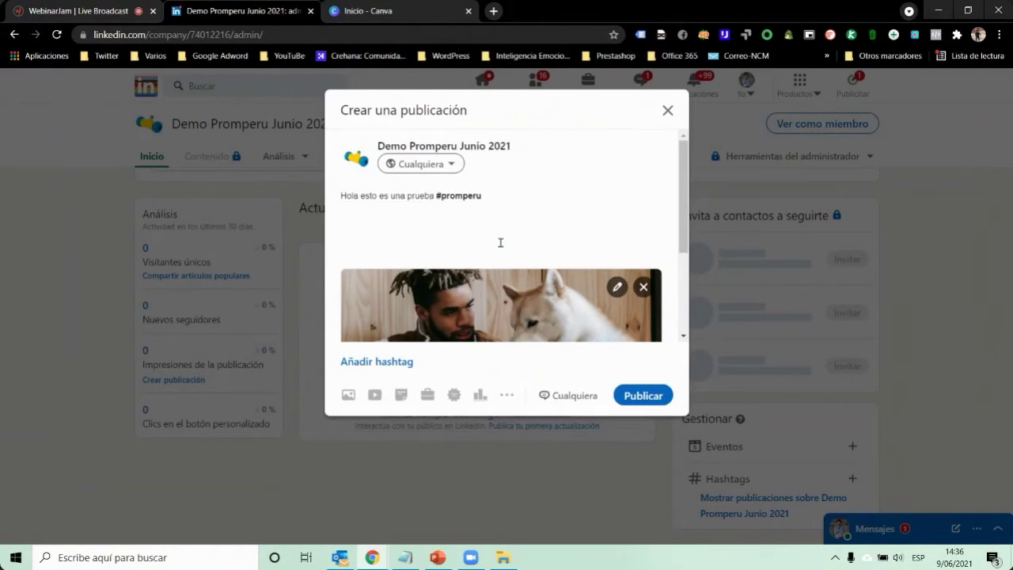
{"action": "type", "text": "'"}
{"action": "type", "text": "d"}
{"action": "key", "text": "BackSpace"}
{"action": "key", "text": "BackSpace"}
{"action": "type", "text": "#dog"}
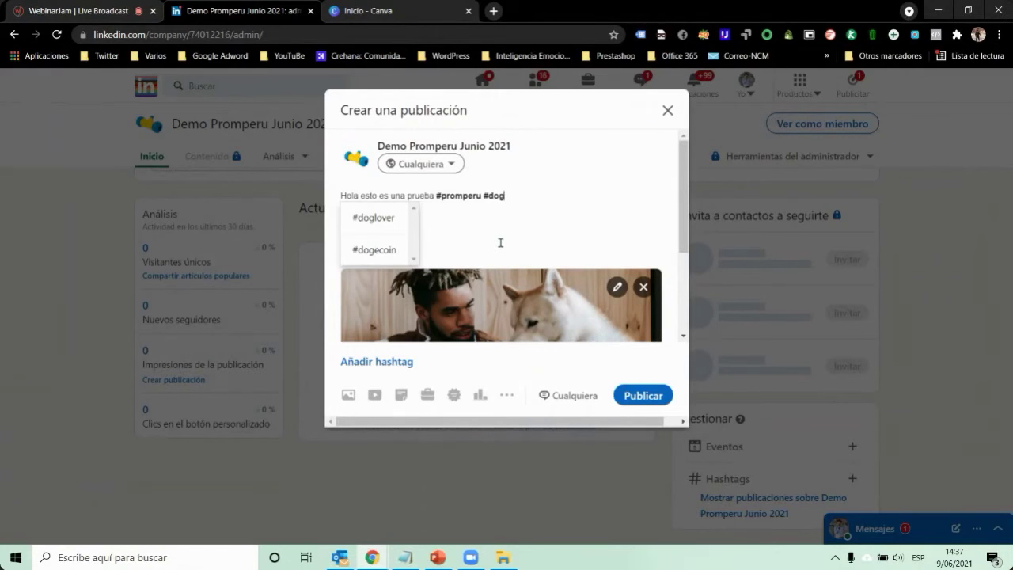
{"action": "left_click", "coordinate": [383, 223]}
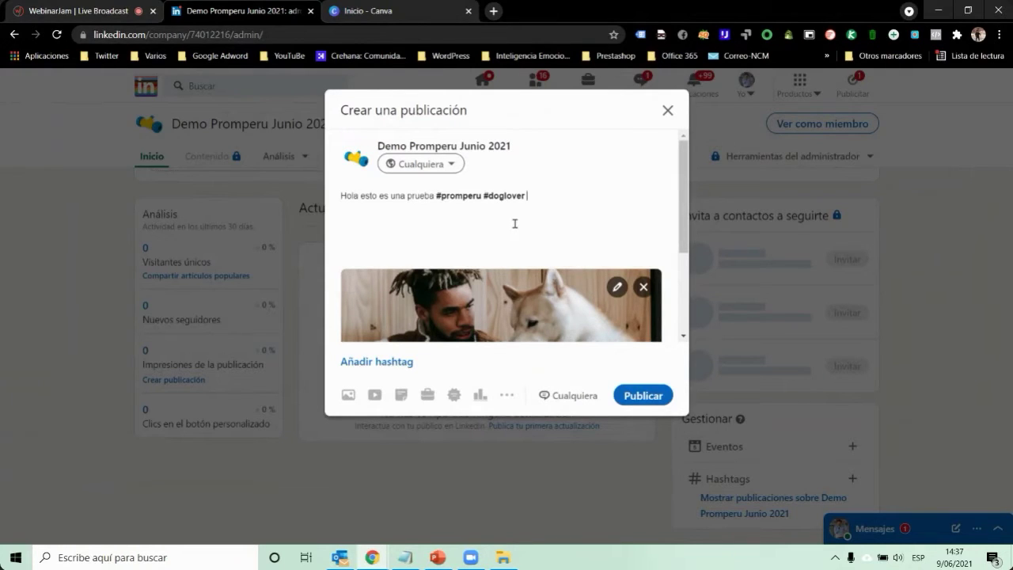
Step: Put the hashtags on their own line and extend the first line with the filler text "ksjdksj dskjksjsk dkjskj dskjdj"
{"action": "left_click", "coordinate": [435, 195]}
{"action": "key", "text": "Return"}
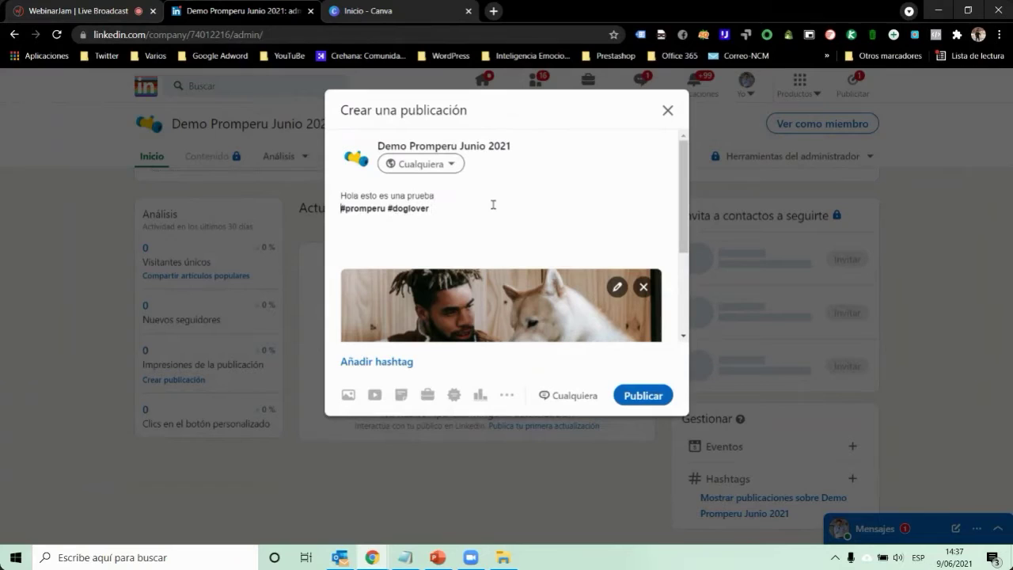
{"action": "left_click", "coordinate": [499, 197]}
{"action": "type", "text": "ksjdksj dskjksjskdk"}
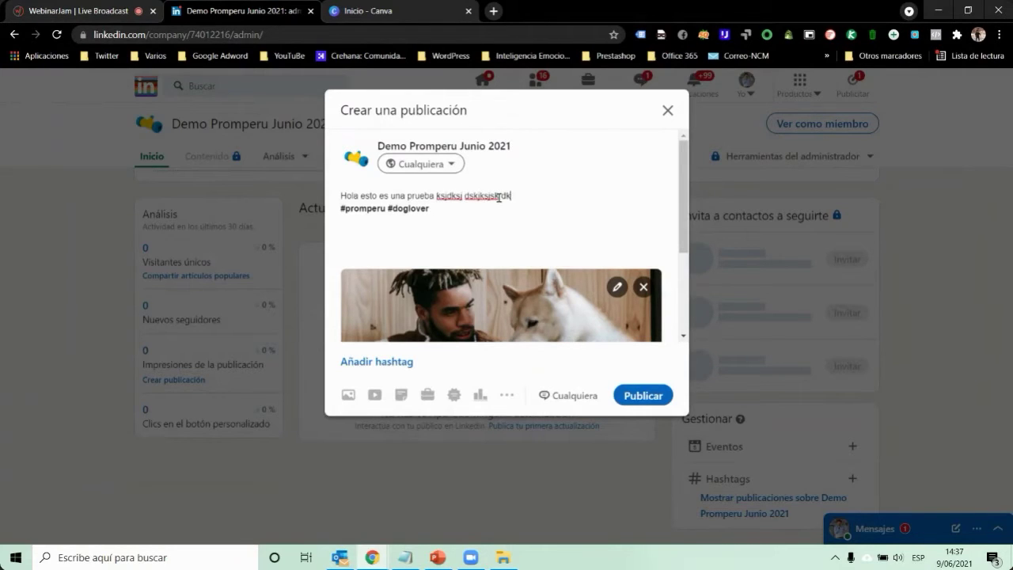
{"action": "type", "text": "jskj dskjdj"}
{"action": "key", "text": "XF86AudioLowerVolume"}
{"action": "key", "text": "XF86AudioLowerVolume"}
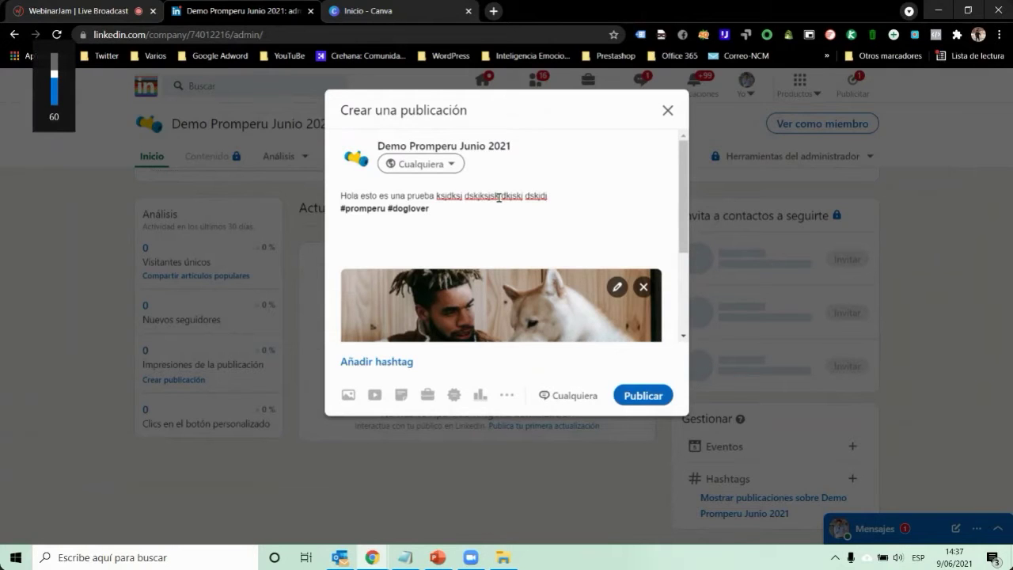
Step: Publish the post without sharing it on the personal profile, and view it among the page's updates
{"action": "scroll", "coordinate": [554, 301], "scroll_direction": "down", "scroll_amount": 2}
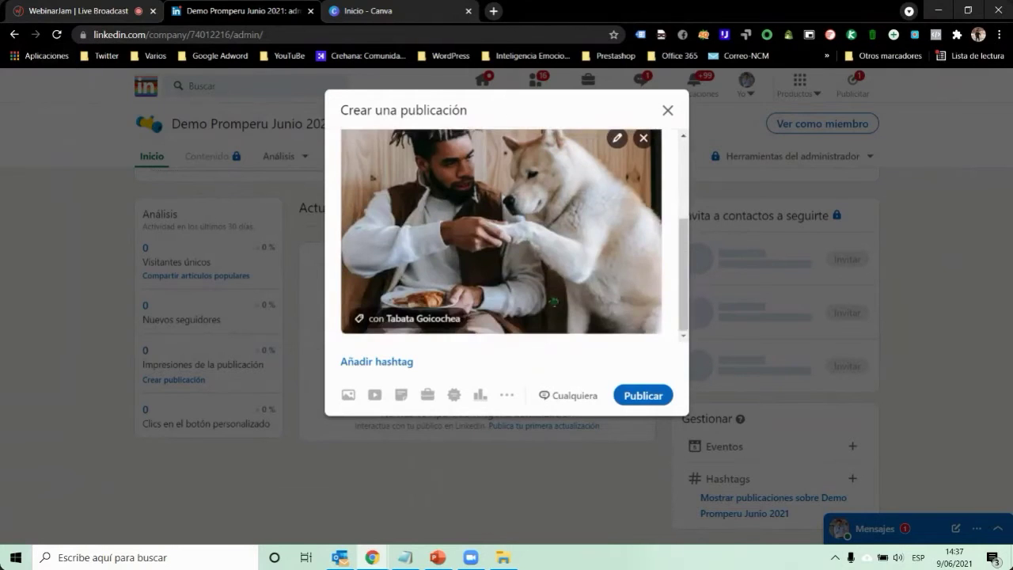
{"action": "scroll", "coordinate": [553, 302], "scroll_direction": "up", "scroll_amount": 2}
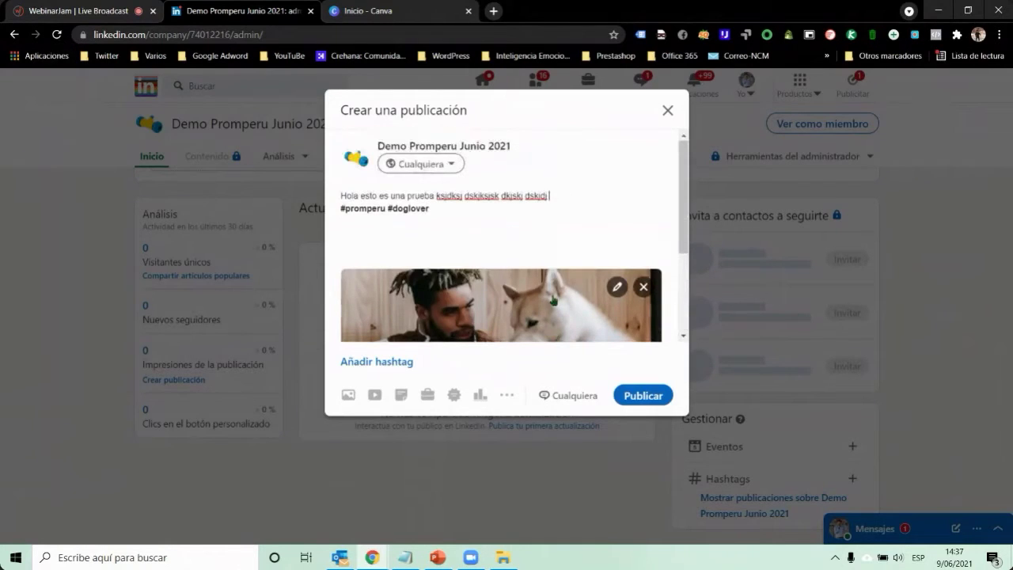
{"action": "left_click", "coordinate": [649, 393]}
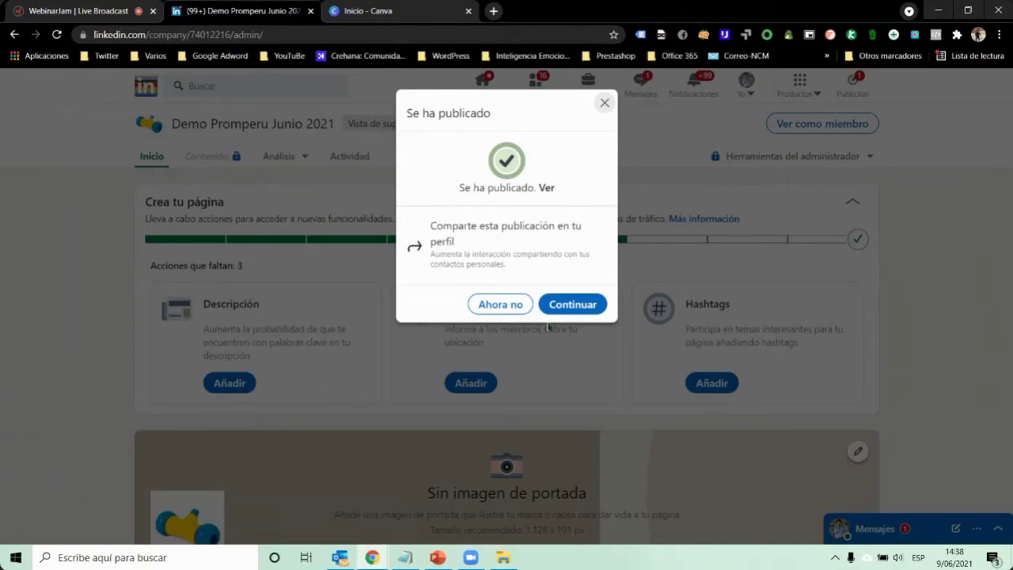
{"action": "left_click", "coordinate": [491, 307]}
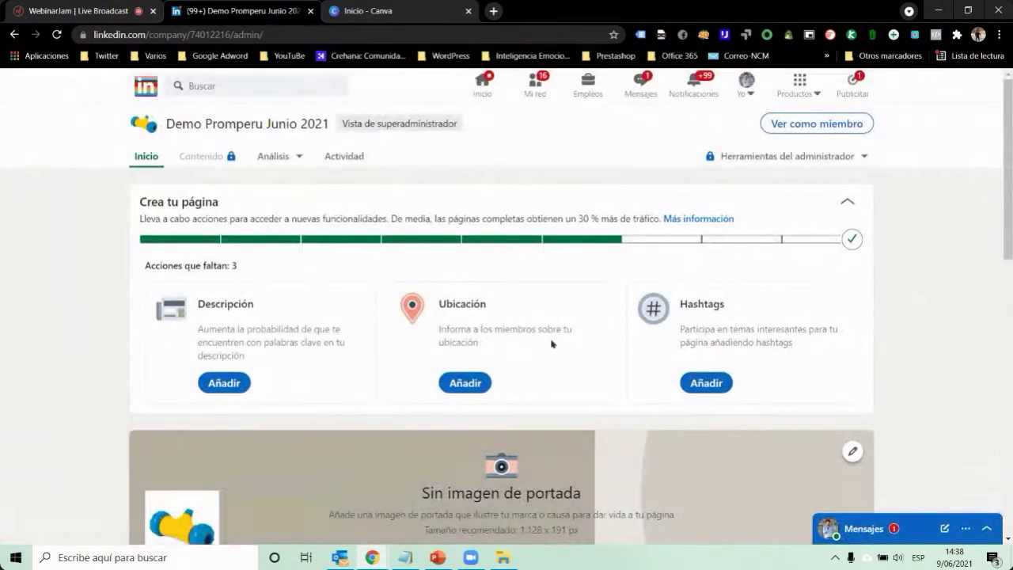
{"action": "triple_click", "coordinate": [206, 266]}
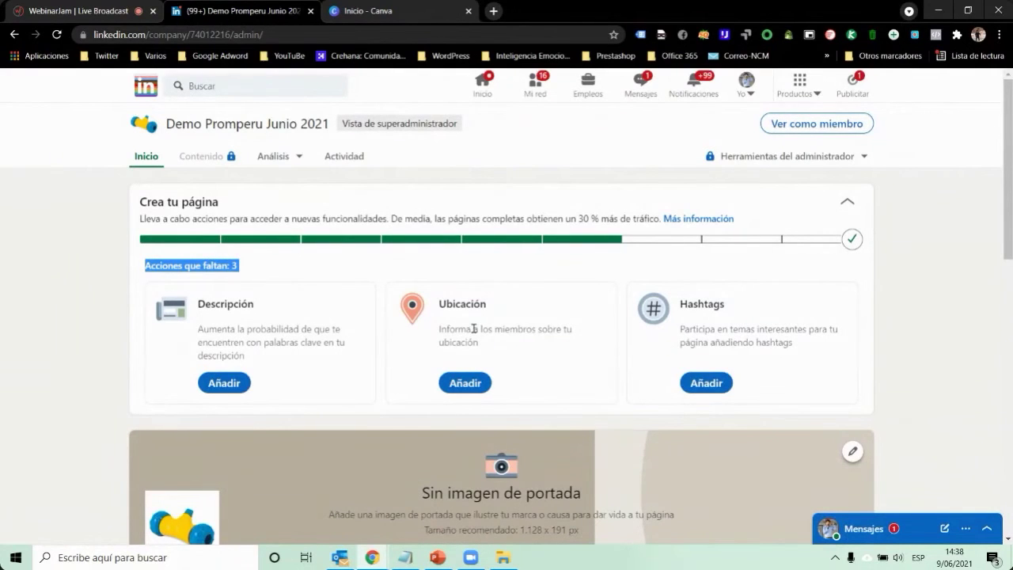
{"action": "scroll", "coordinate": [735, 443], "scroll_direction": "down", "scroll_amount": 9}
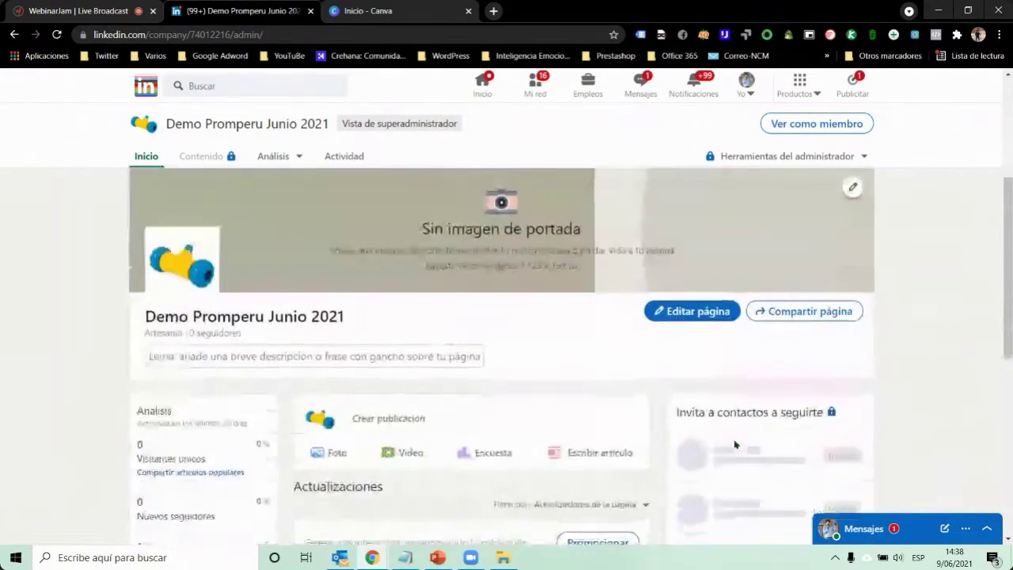
{"action": "scroll", "coordinate": [664, 432], "scroll_direction": "down", "scroll_amount": 2}
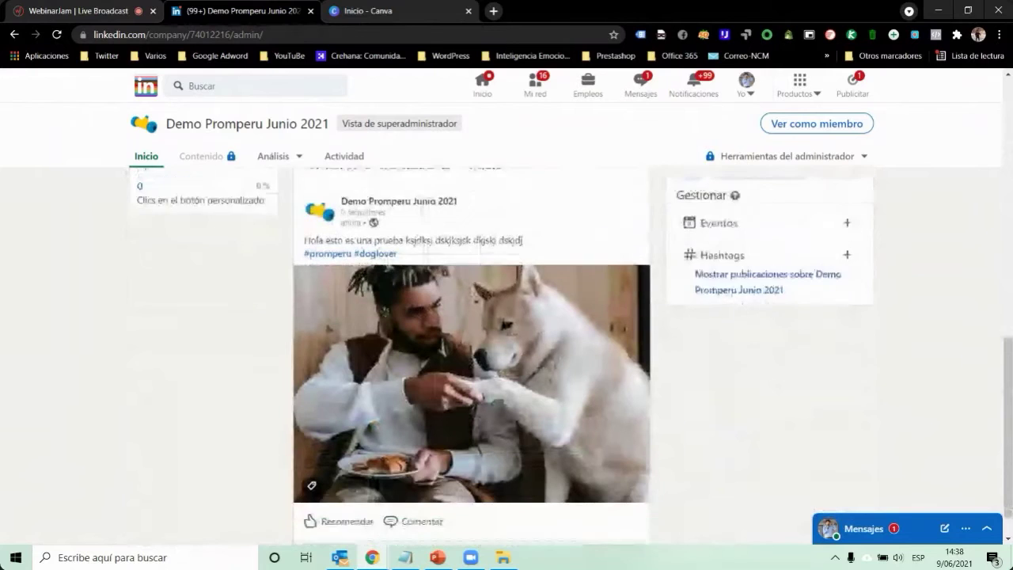
Step: Start the pending Hashtags action of the page and add the hashtags #promperu and #b2b
{"action": "scroll", "coordinate": [500, 466], "scroll_direction": "up", "scroll_amount": 10}
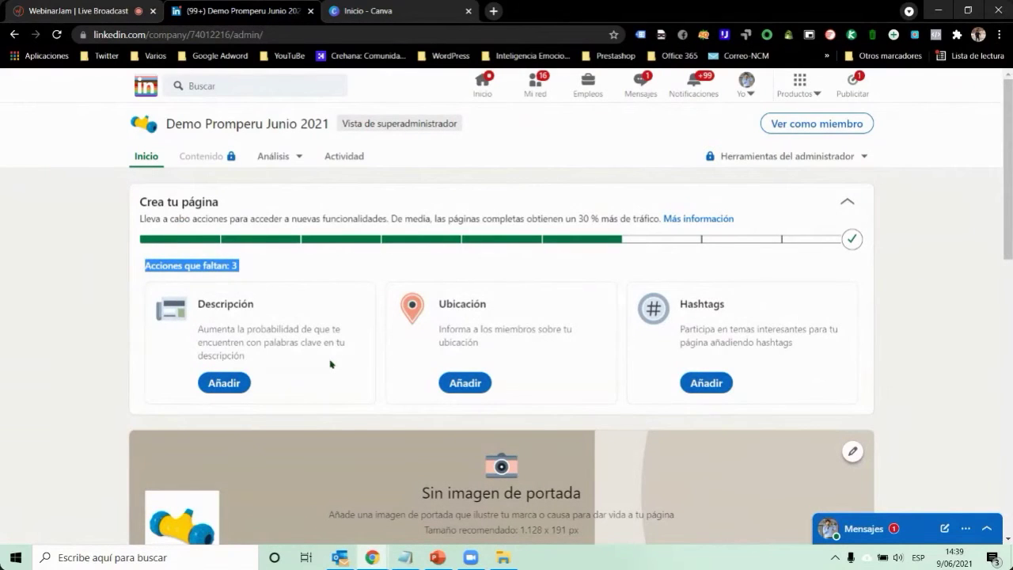
{"action": "left_click", "coordinate": [694, 384]}
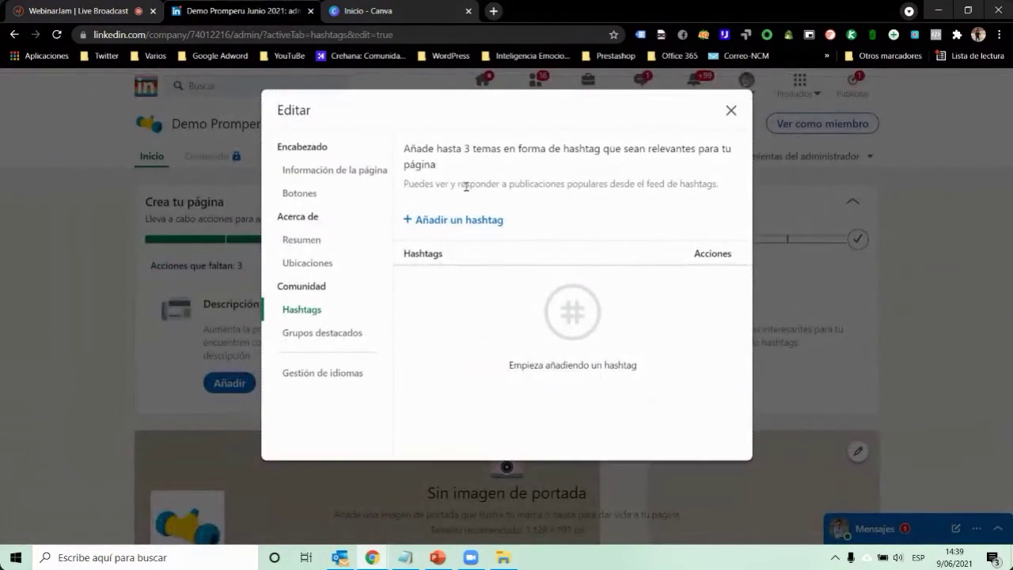
{"action": "left_click", "coordinate": [441, 220]}
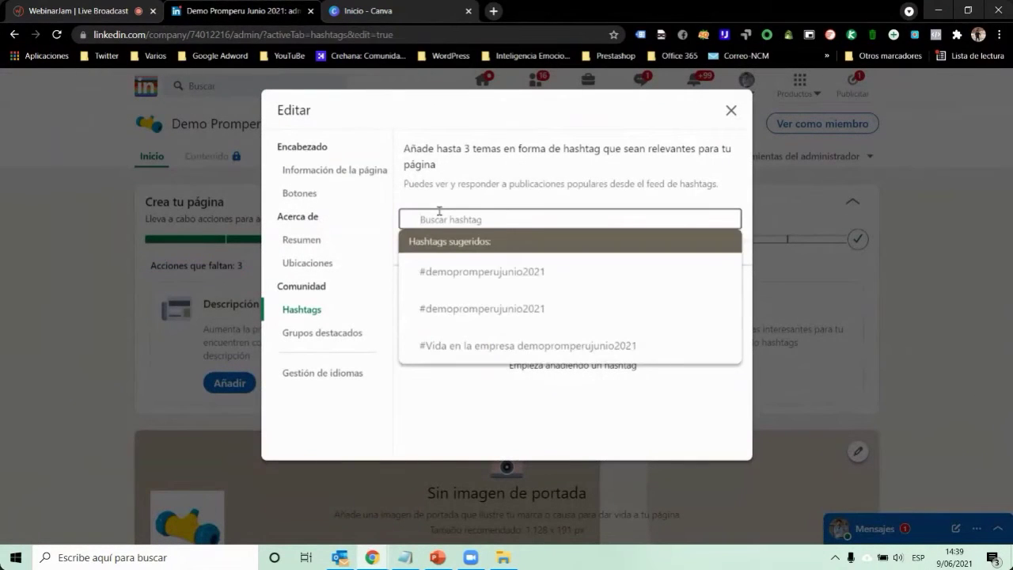
{"action": "type", "text": "promper"}
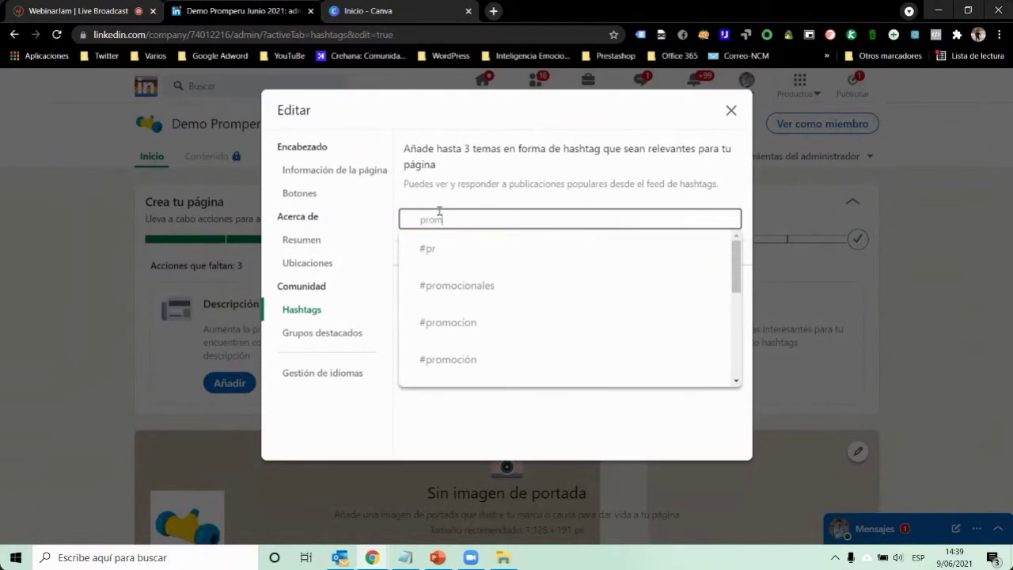
{"action": "left_click", "coordinate": [466, 288]}
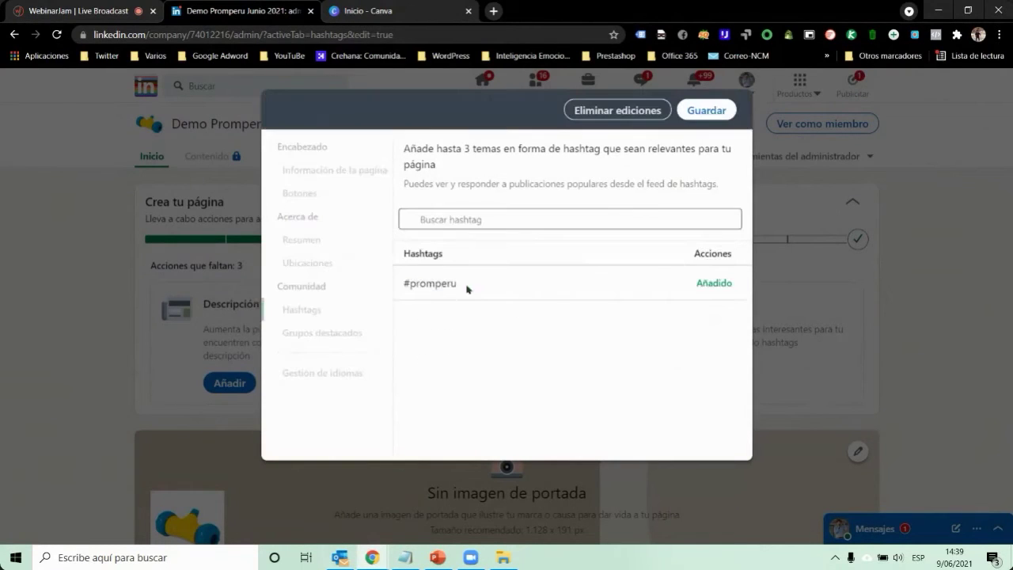
{"action": "left_click", "coordinate": [495, 220]}
{"action": "type", "text": "#m"}
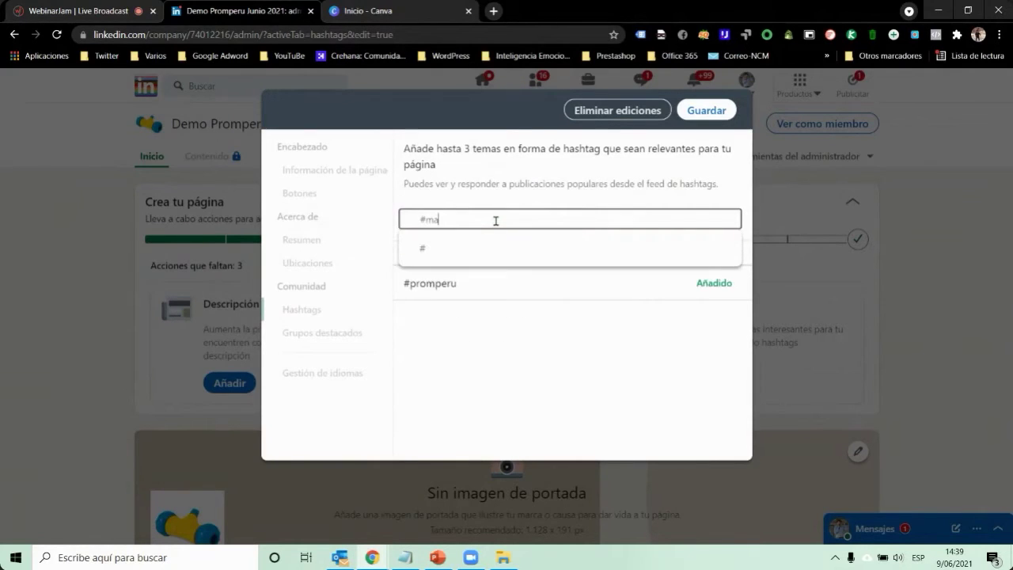
{"action": "key", "text": "BackSpace"}
{"action": "type", "text": "b2b"}
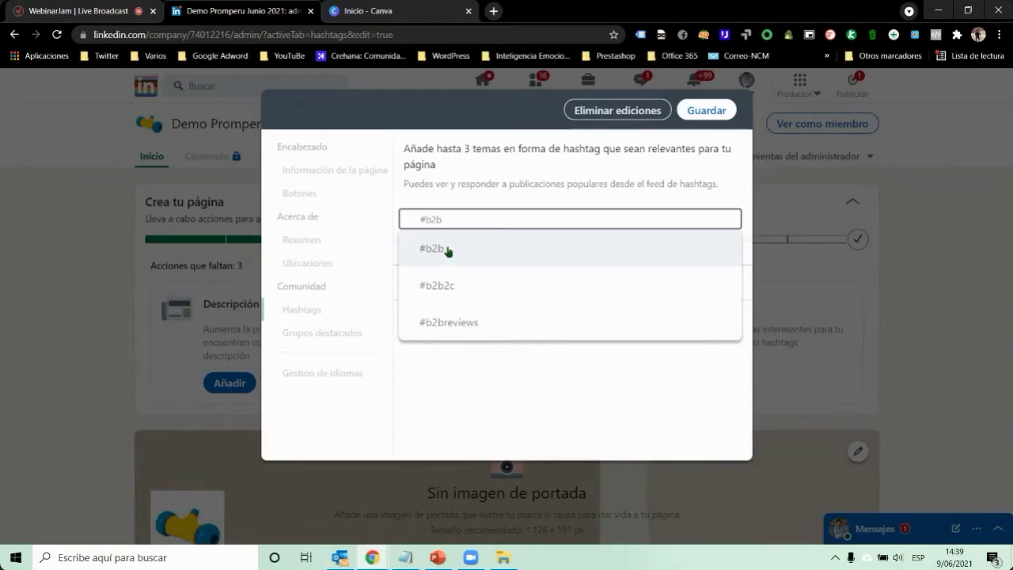
{"action": "left_click", "coordinate": [448, 250]}
Step: Add #networking as the third page hashtag, save the changes, and dismiss the offer to share them in a post
{"action": "left_click", "coordinate": [481, 224]}
{"action": "type", "text": "#n"}
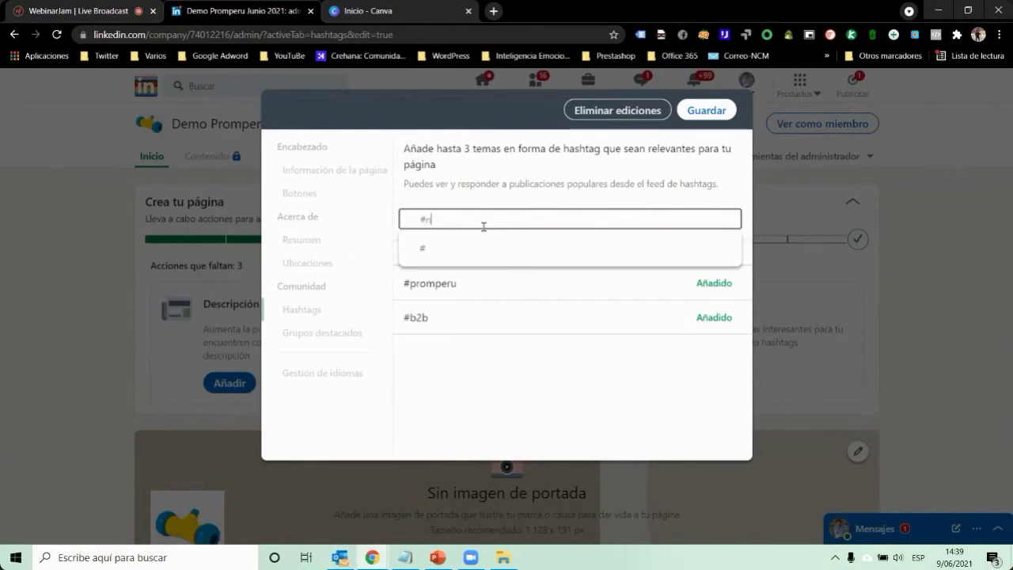
{"action": "type", "text": "etworking"}
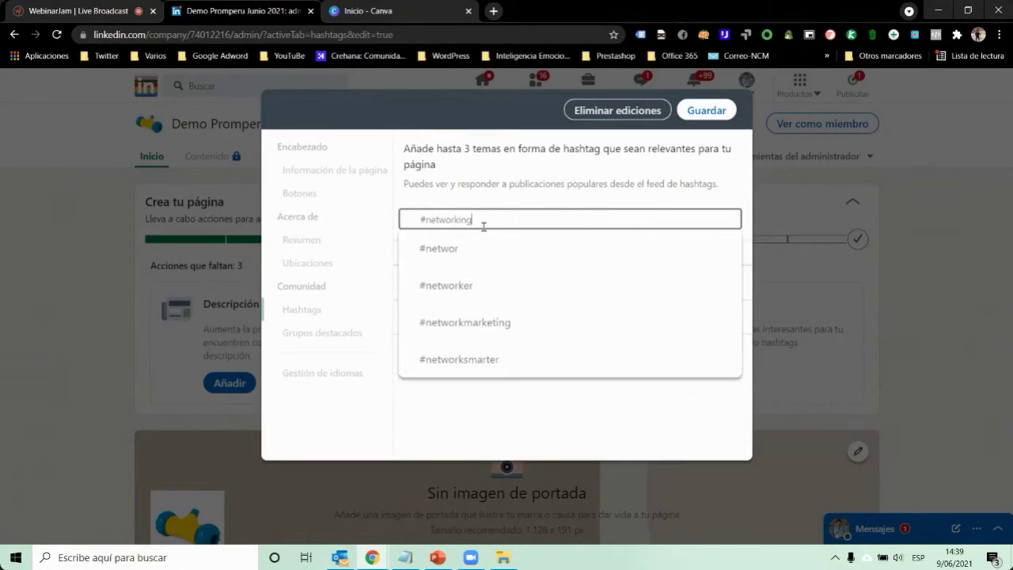
{"action": "left_click", "coordinate": [472, 250]}
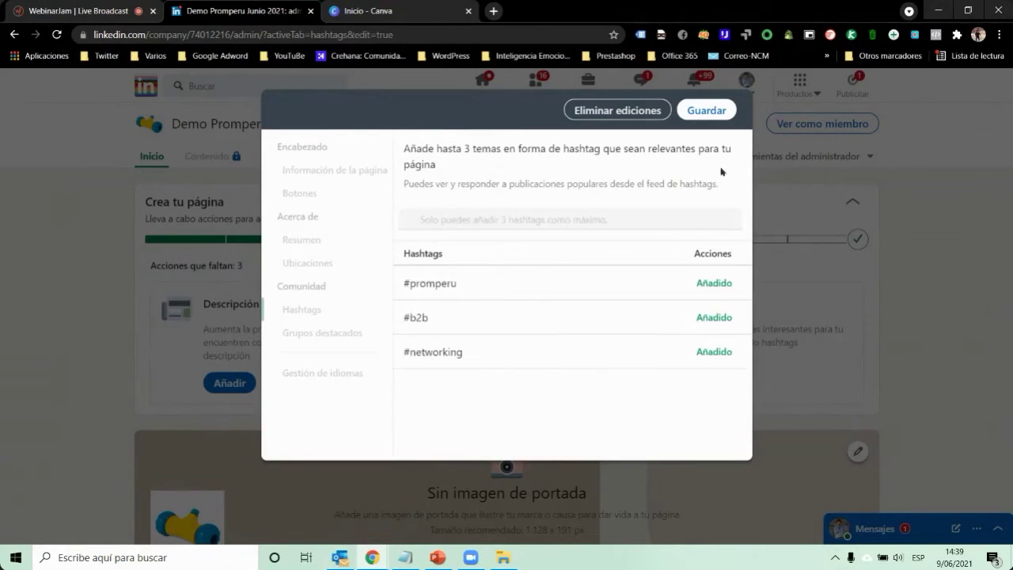
{"action": "left_click", "coordinate": [716, 117]}
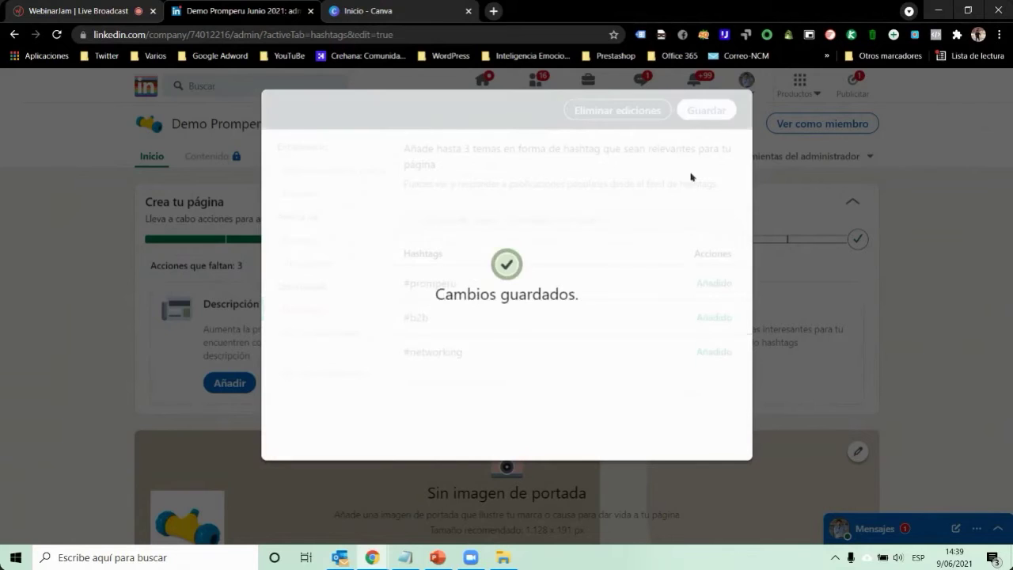
{"action": "left_click", "coordinate": [735, 111]}
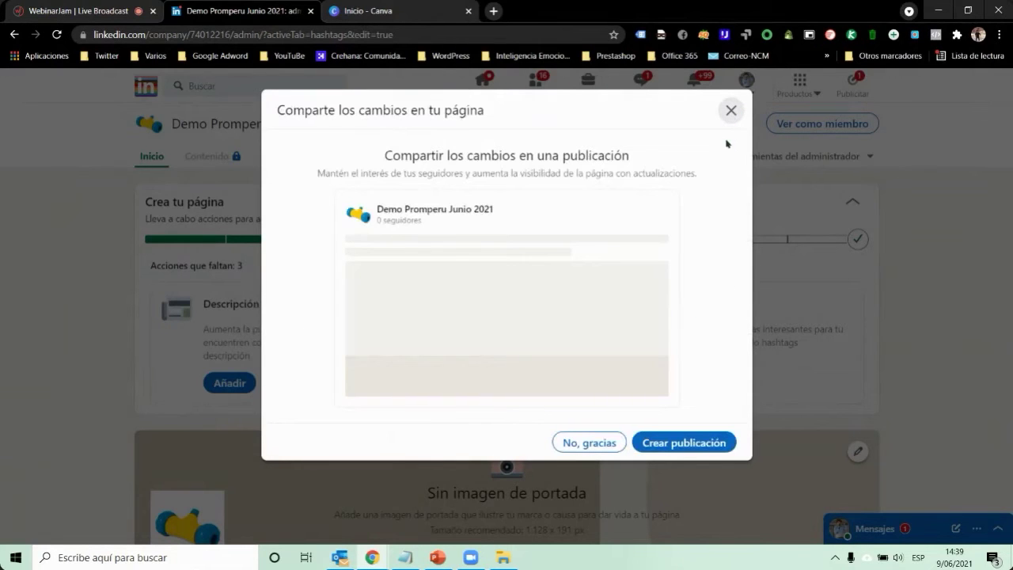
{"action": "left_click", "coordinate": [732, 117]}
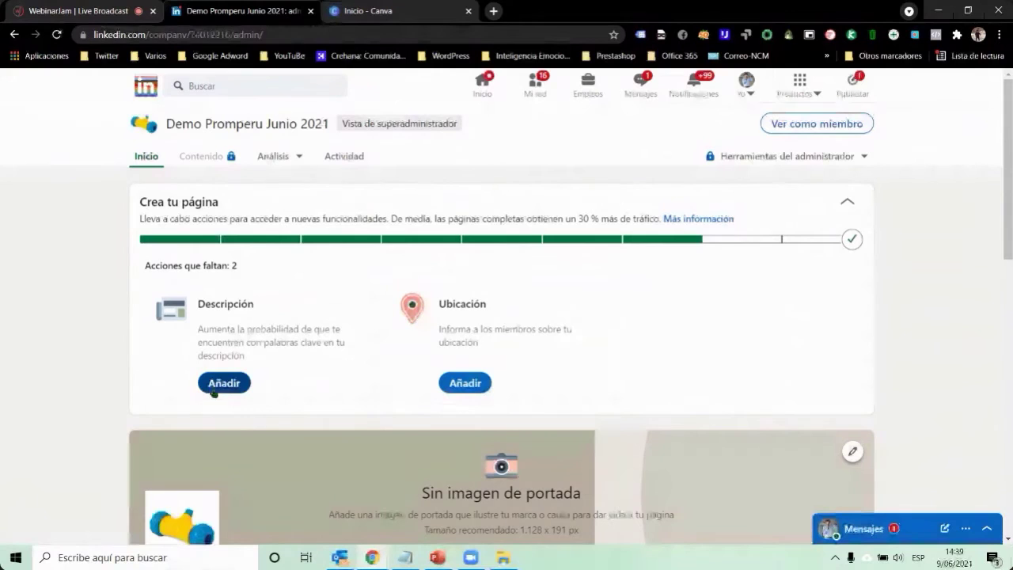
Step: Add the pending page description "Esto es una prueba para miércoles de exportadores", with the accent in miércoles corrected
{"action": "left_click", "coordinate": [215, 384]}
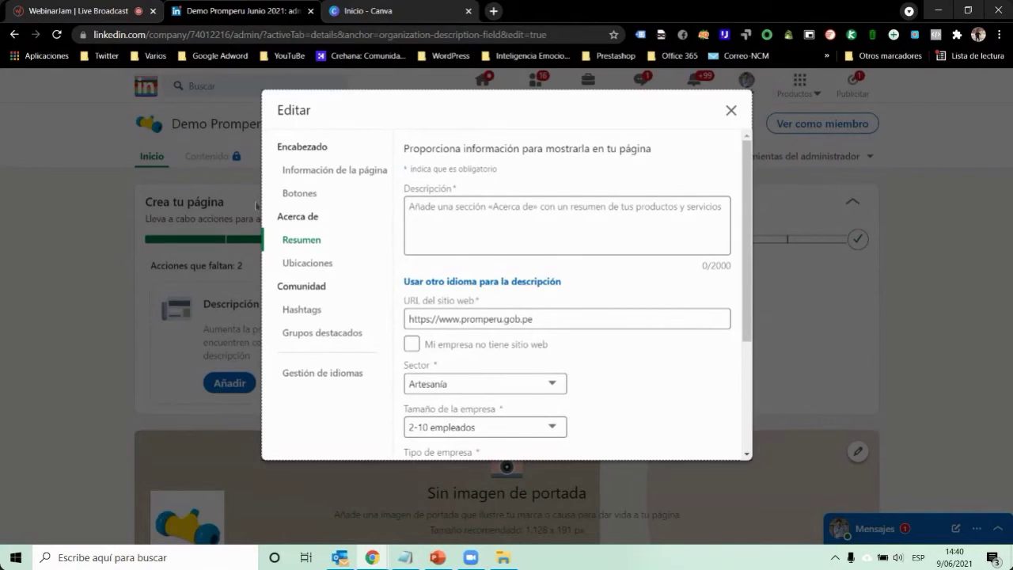
{"action": "left_click", "coordinate": [457, 206]}
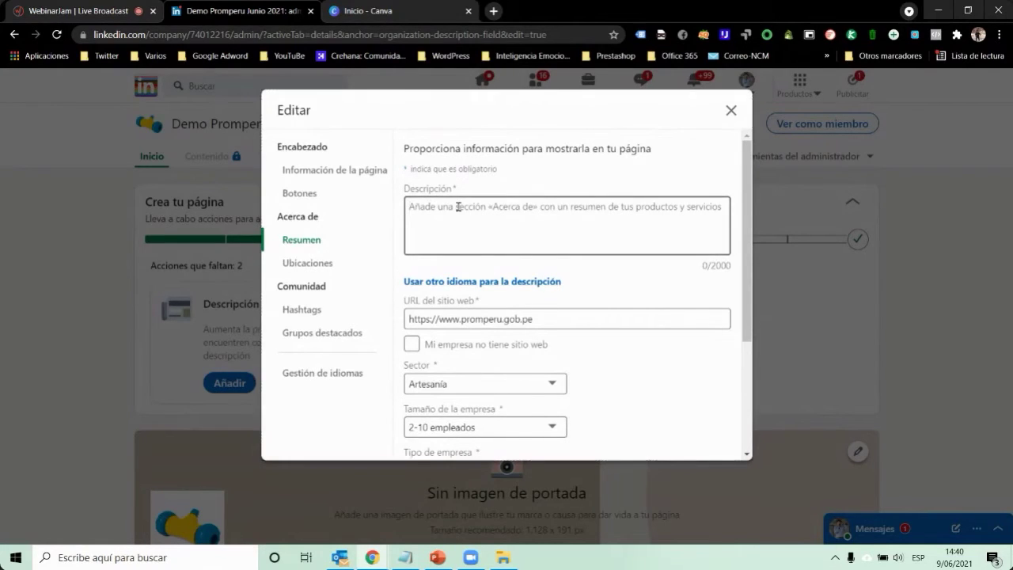
{"action": "type", "text": "Esto es una"}
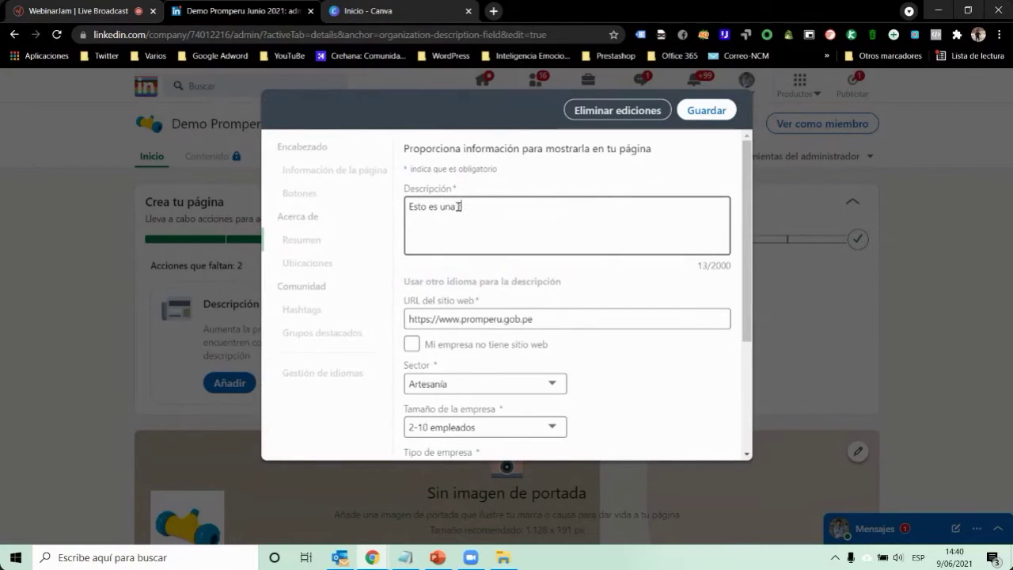
{"action": "type", "text": " prueba para mie"}
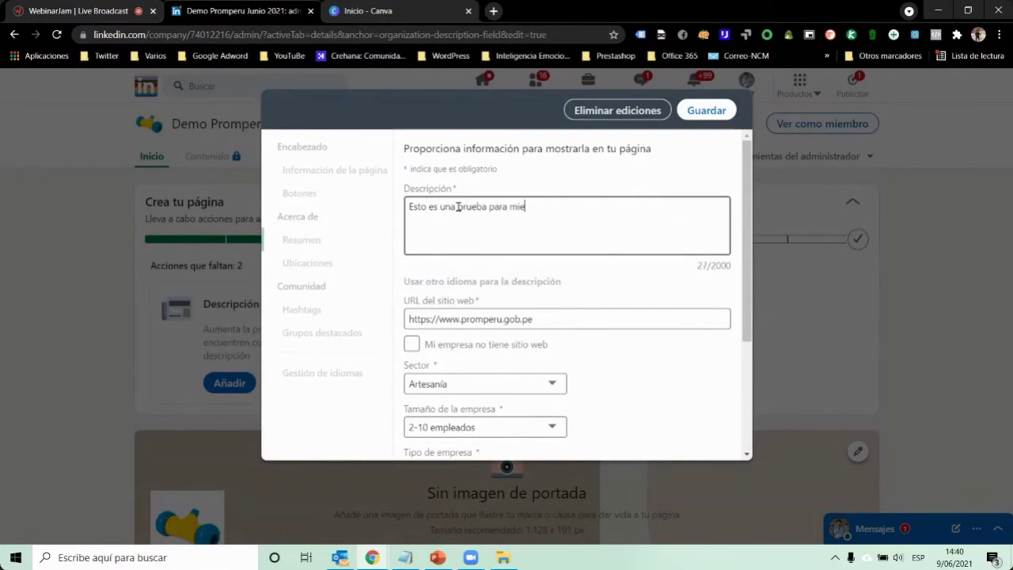
{"action": "type", "text": "rcoles de exportadores"}
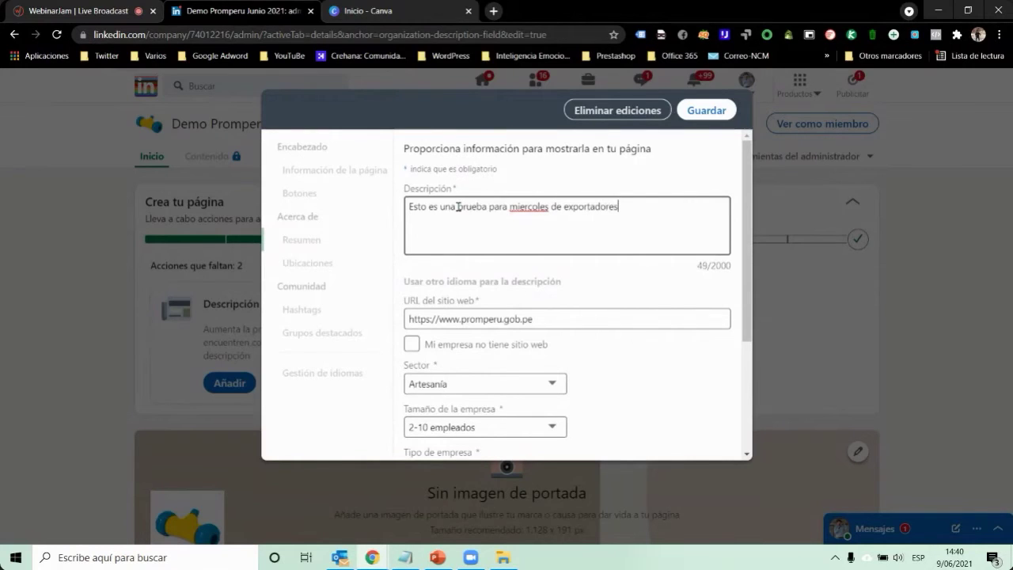
{"action": "right_click", "coordinate": [513, 206]}
{"action": "left_click", "coordinate": [544, 211]}
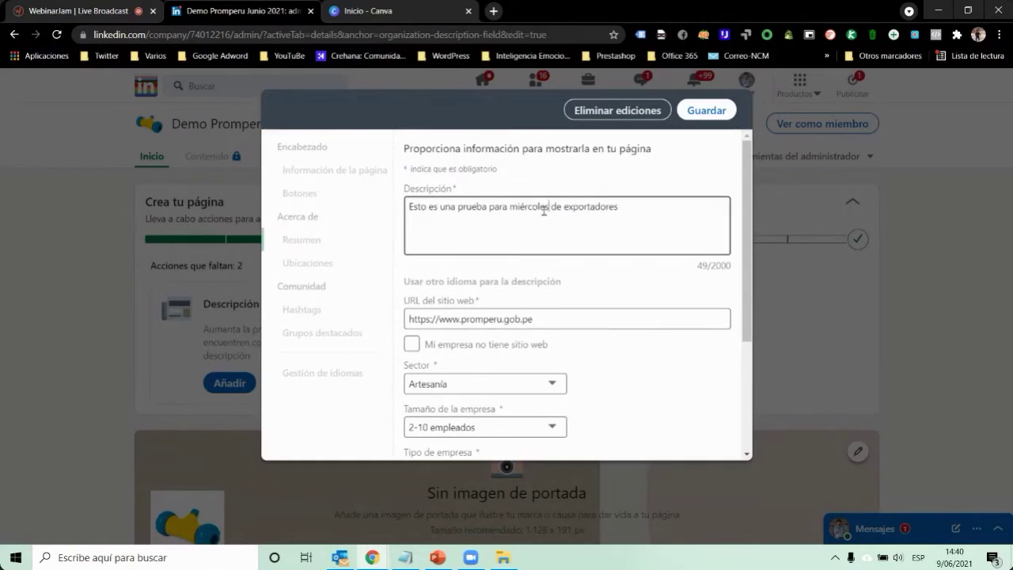
Step: Save the description, close the page editor and decline sharing the changes in a post
{"action": "left_click", "coordinate": [722, 111]}
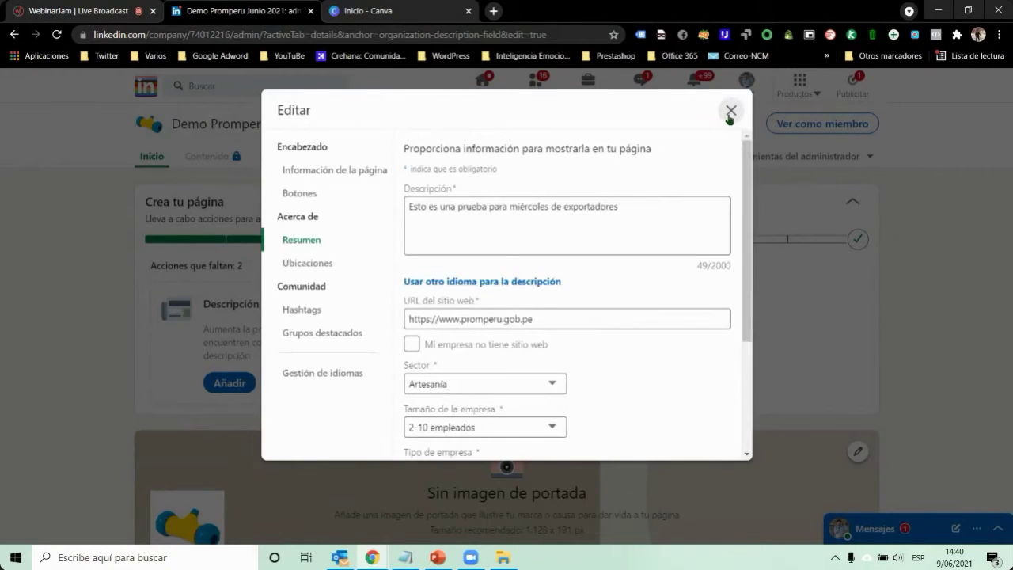
{"action": "left_click", "coordinate": [728, 115]}
{"action": "left_click", "coordinate": [581, 443]}
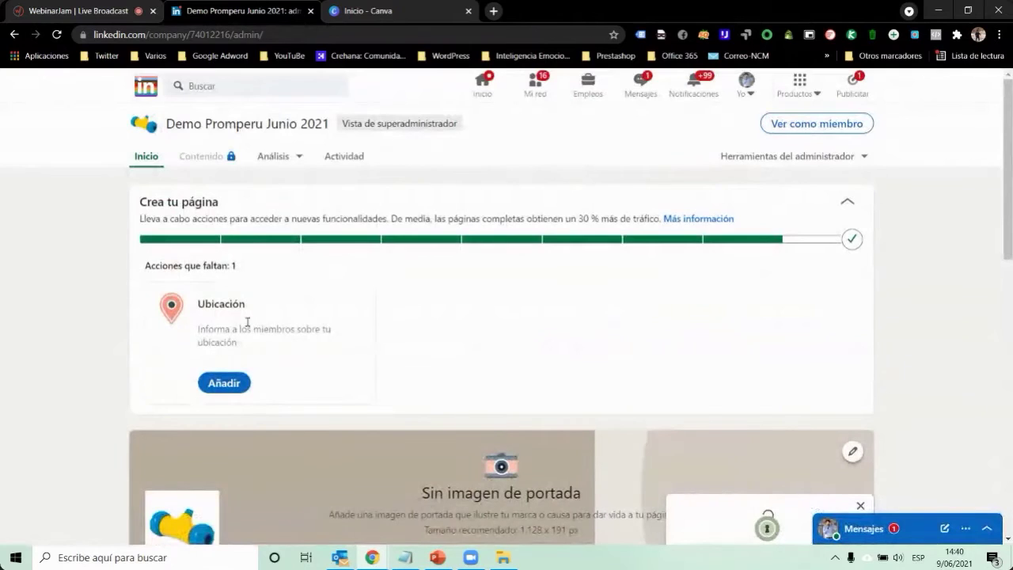
Step: Start the pending Ubicación action, mark the company as having no postal address and set the country to Perú
{"action": "left_click", "coordinate": [224, 383]}
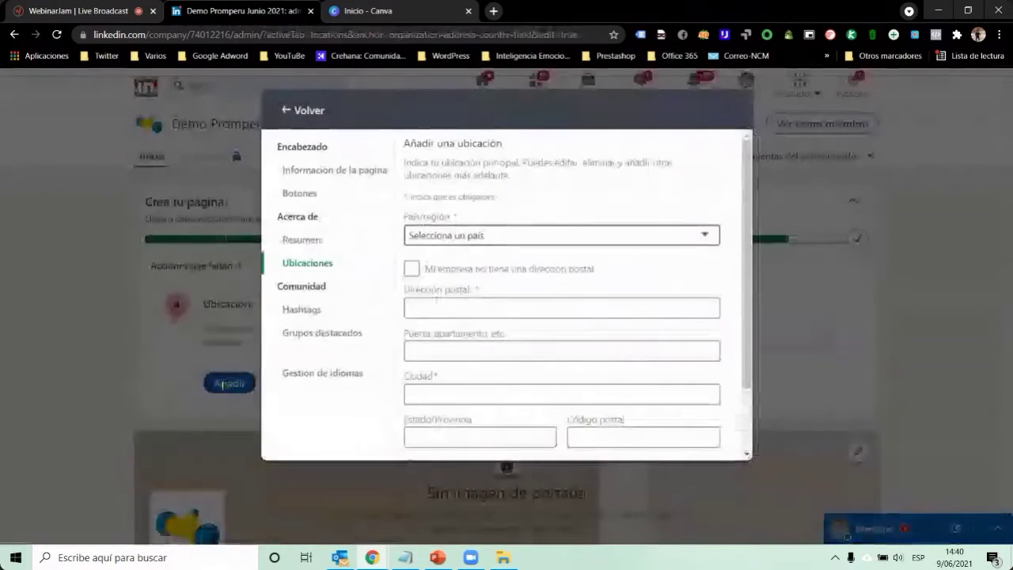
{"action": "left_click", "coordinate": [536, 269]}
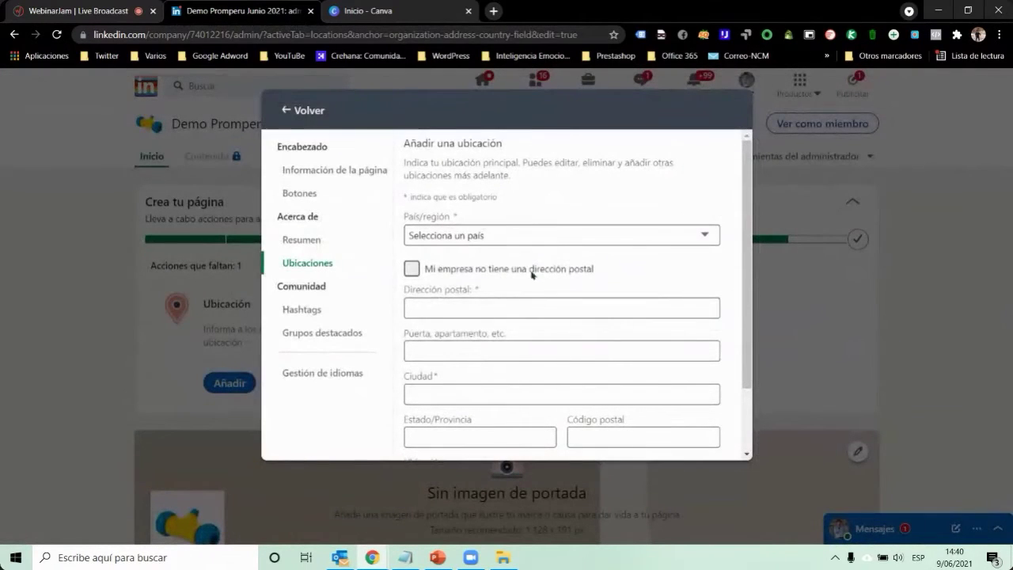
{"action": "left_click", "coordinate": [538, 237]}
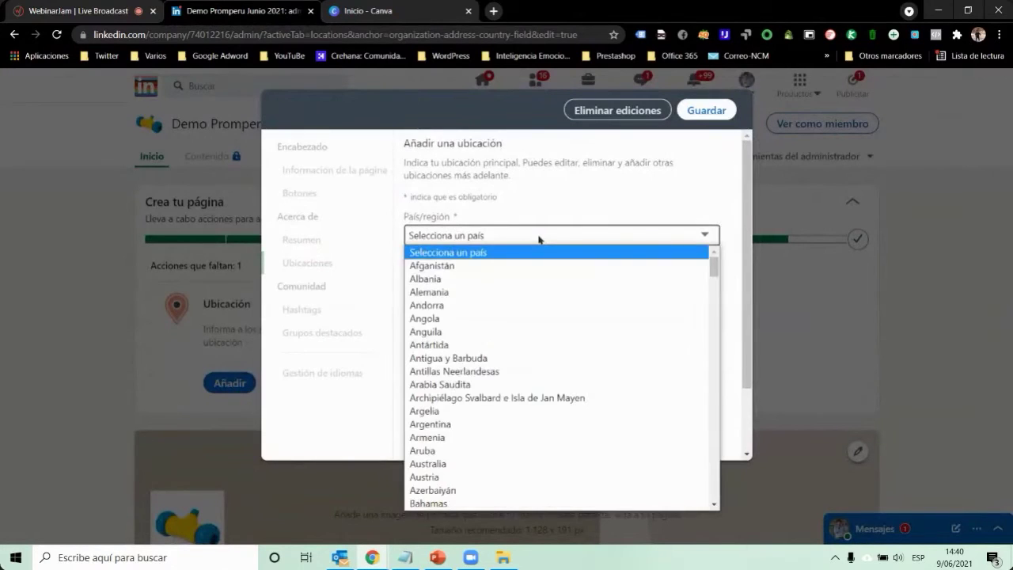
{"action": "type", "text": "per"}
{"action": "key", "text": "Return"}
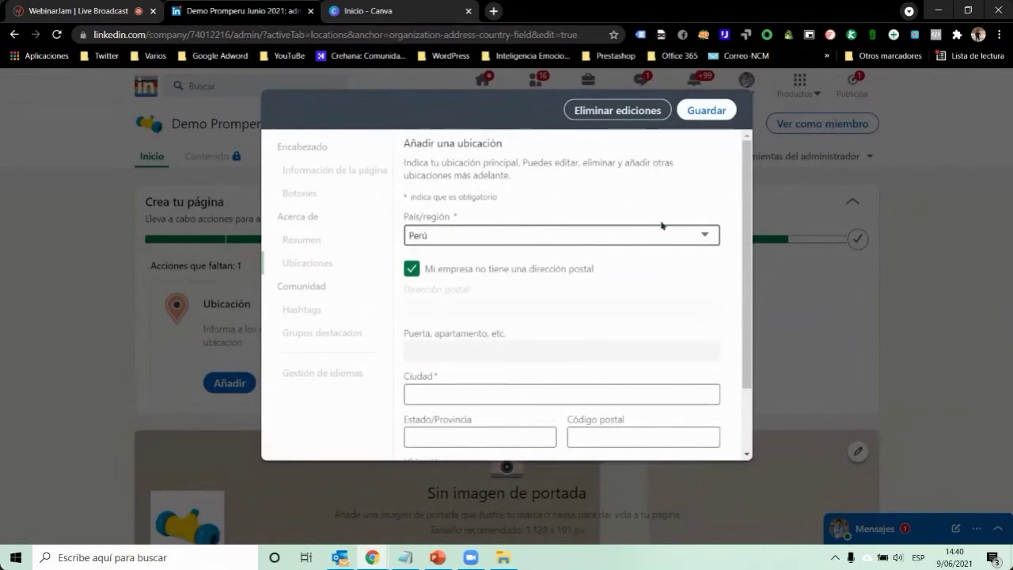
{"action": "scroll", "coordinate": [661, 225], "scroll_direction": "down", "scroll_amount": 1}
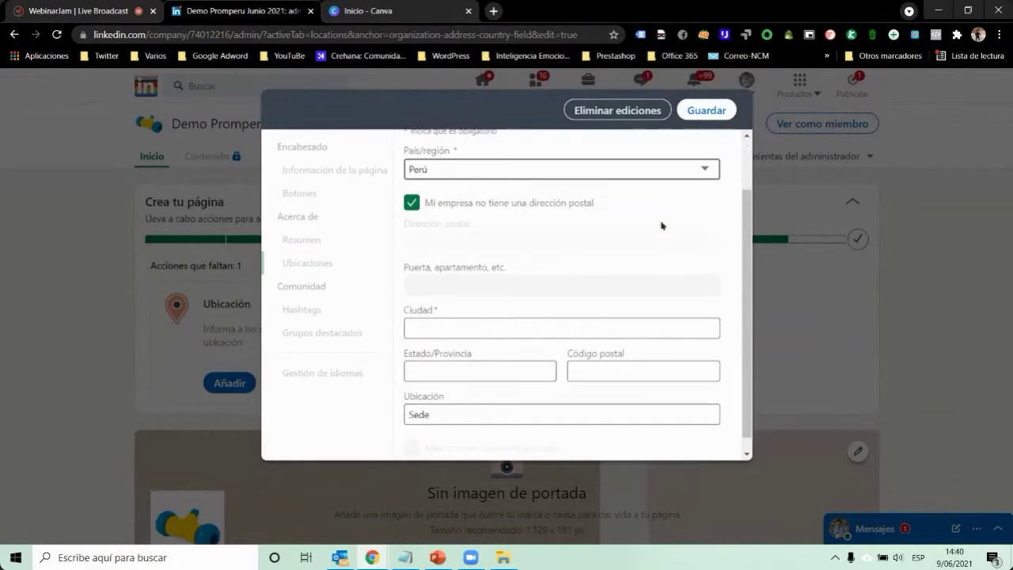
Step: Fill in the location's city as Lima and the province as Lim, and enter the postal code
{"action": "left_click", "coordinate": [716, 118]}
{"action": "left_click", "coordinate": [577, 329]}
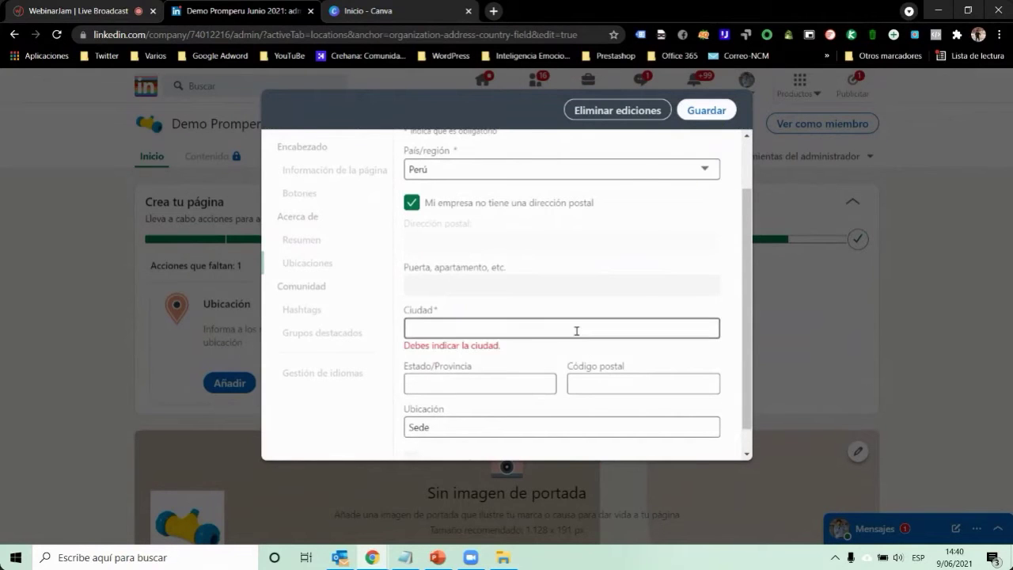
{"action": "type", "text": "Lima"}
{"action": "key", "text": "Tab"}
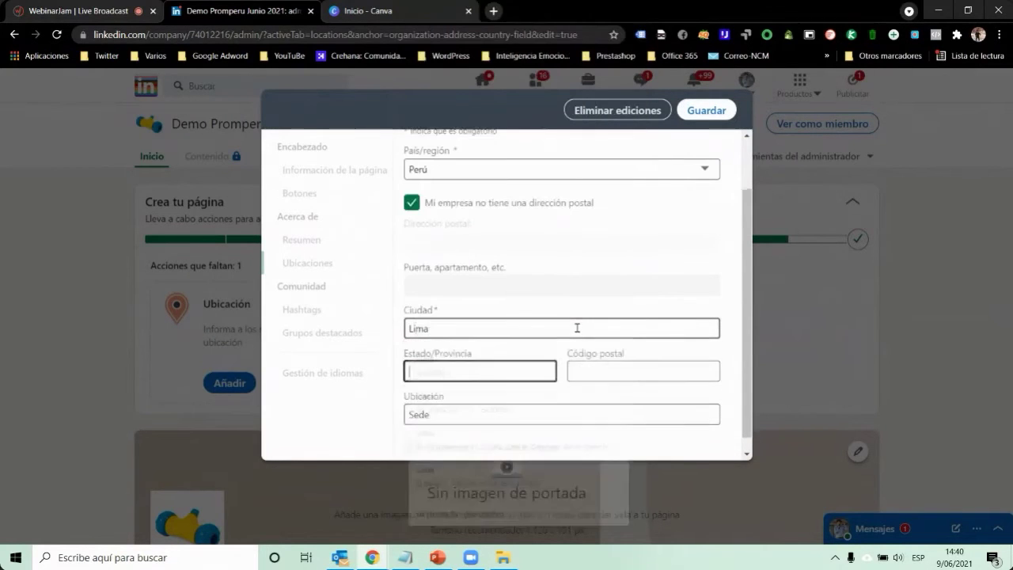
{"action": "type", "text": "L"}
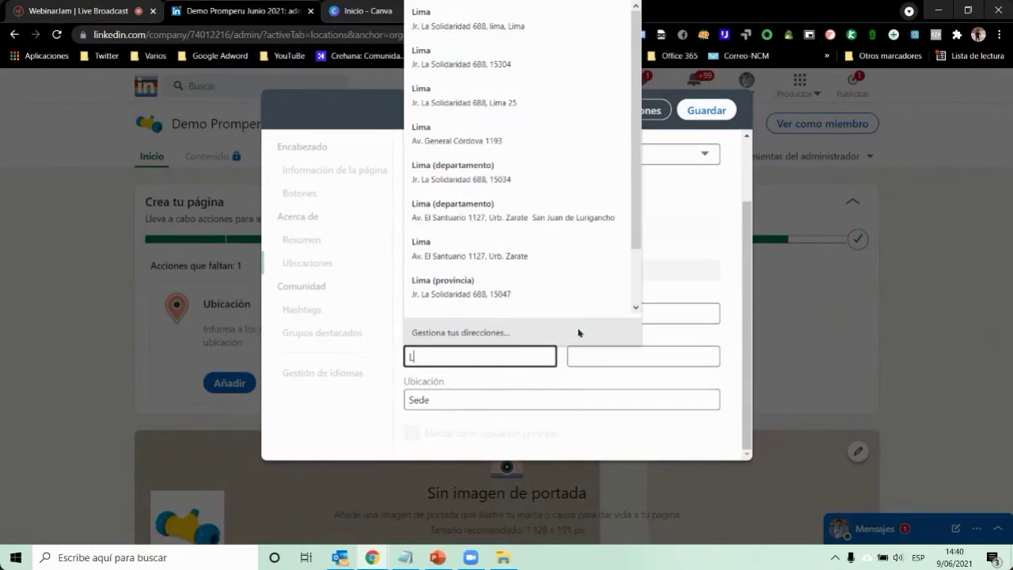
{"action": "type", "text": "im"}
{"action": "key", "text": "Tab"}
{"action": "type", "text": "15"}
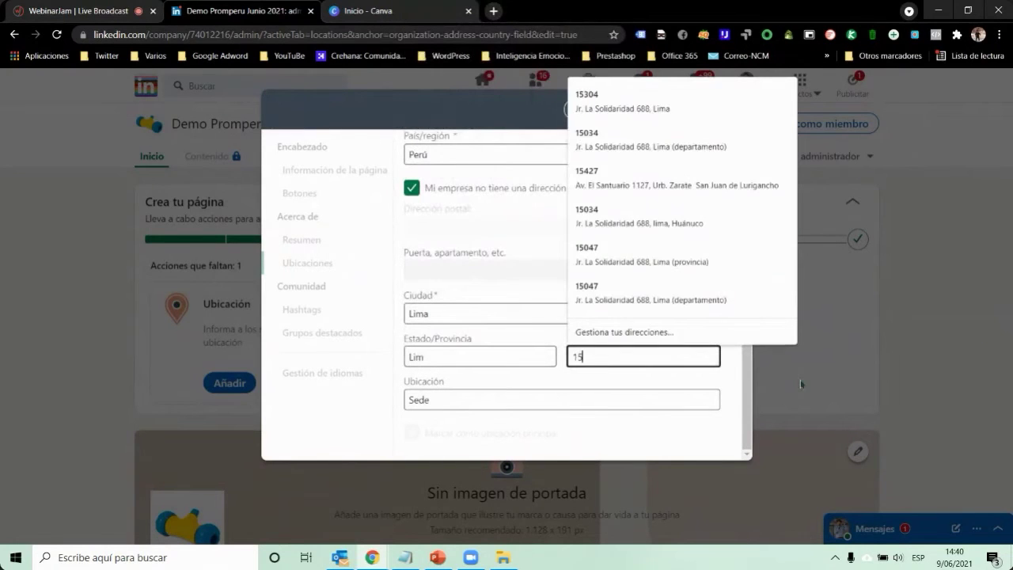
{"action": "type", "text": "304"}
{"action": "left_click", "coordinate": [721, 279]}
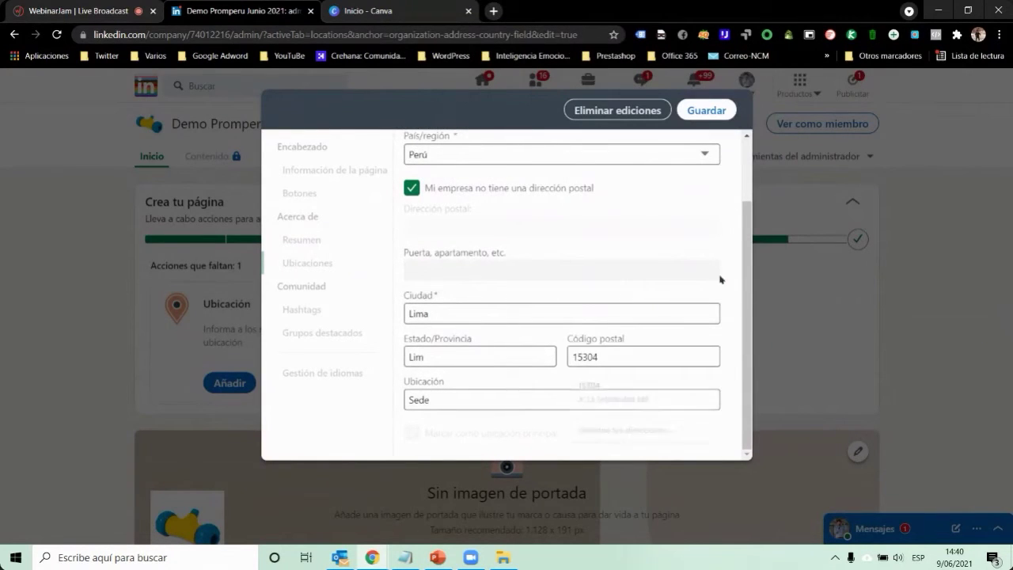
Step: Save the location, close the page editor and decline creating a post about the changes
{"action": "left_click", "coordinate": [708, 110]}
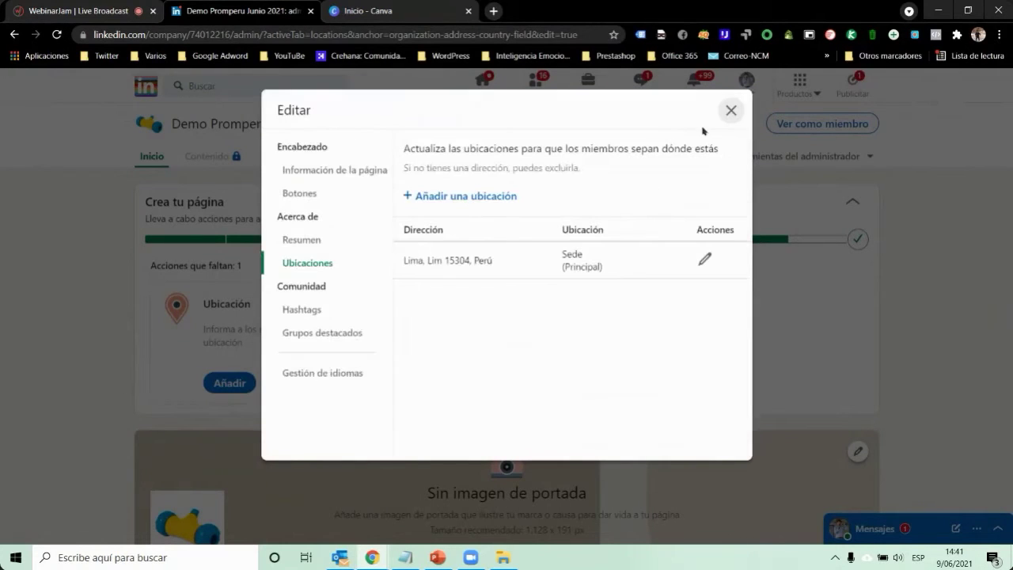
{"action": "left_click", "coordinate": [736, 117]}
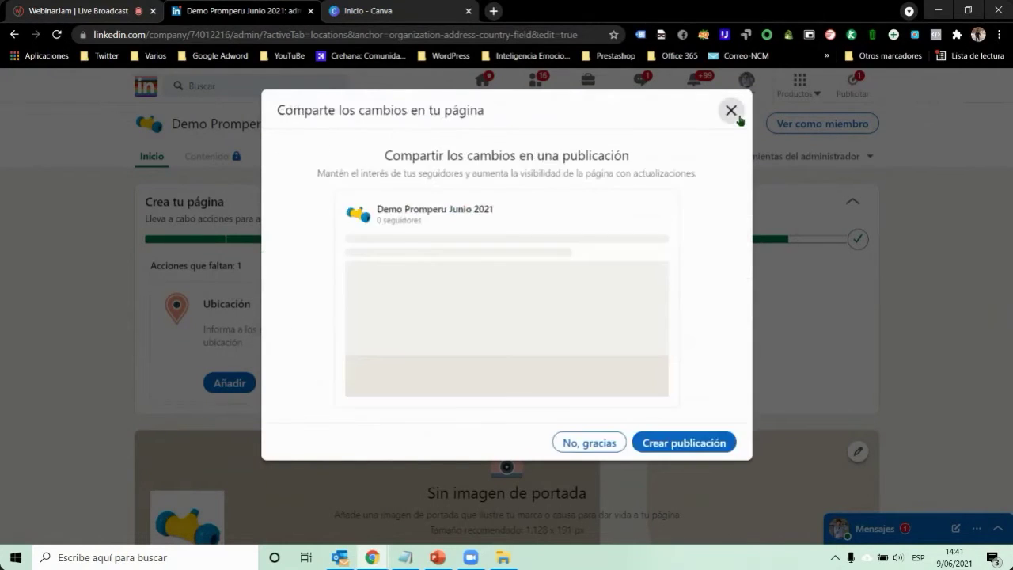
{"action": "left_click", "coordinate": [593, 448]}
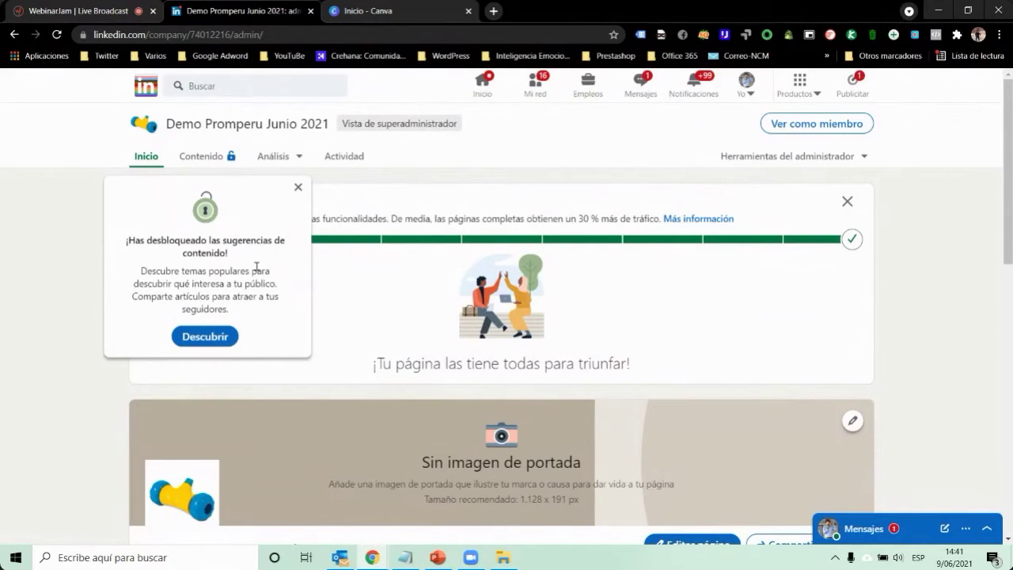
Step: Open the unlocked content suggestions and examine the audience, sector, location and job filters for popular articles
{"action": "left_click", "coordinate": [205, 336]}
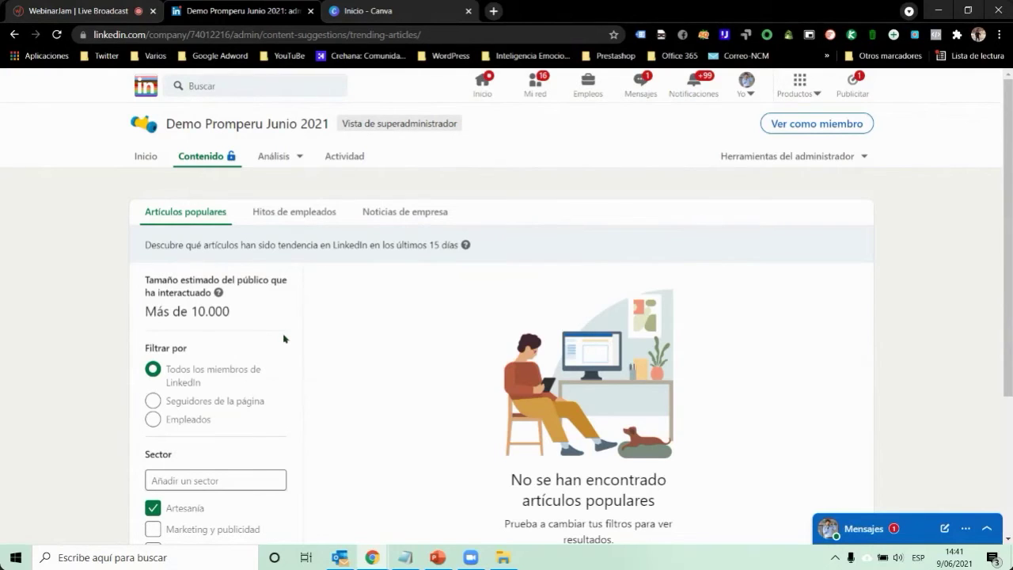
{"action": "scroll", "coordinate": [284, 338], "scroll_direction": "down", "scroll_amount": 1}
{"action": "scroll", "coordinate": [290, 341], "scroll_direction": "down", "scroll_amount": 2}
{"action": "scroll", "coordinate": [289, 343], "scroll_direction": "up", "scroll_amount": 3}
{"action": "scroll", "coordinate": [290, 344], "scroll_direction": "down", "scroll_amount": 2}
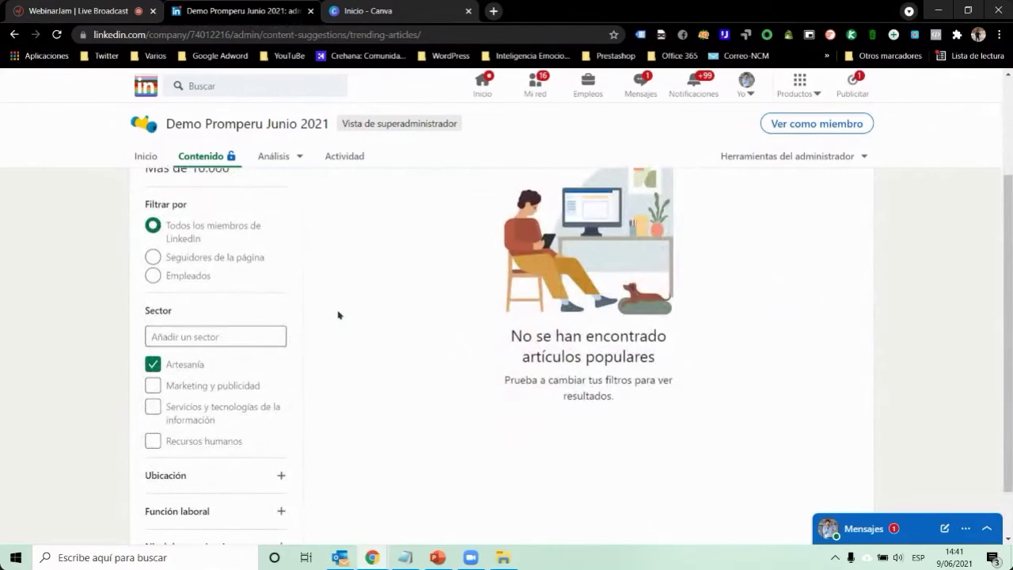
{"action": "scroll", "coordinate": [339, 314], "scroll_direction": "down", "scroll_amount": 1}
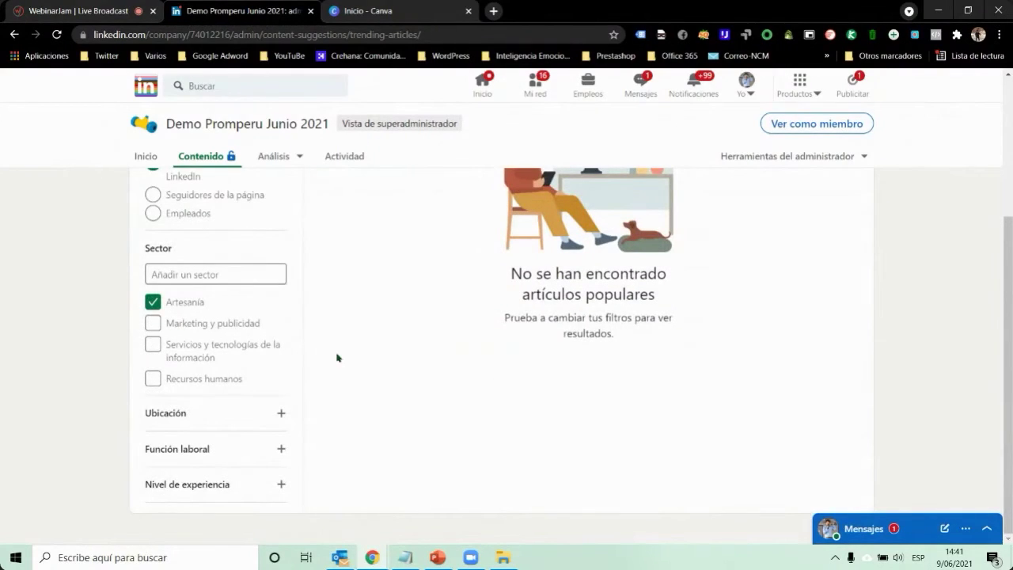
{"action": "scroll", "coordinate": [356, 360], "scroll_direction": "up", "scroll_amount": 2}
{"action": "scroll", "coordinate": [474, 380], "scroll_direction": "down", "scroll_amount": 1}
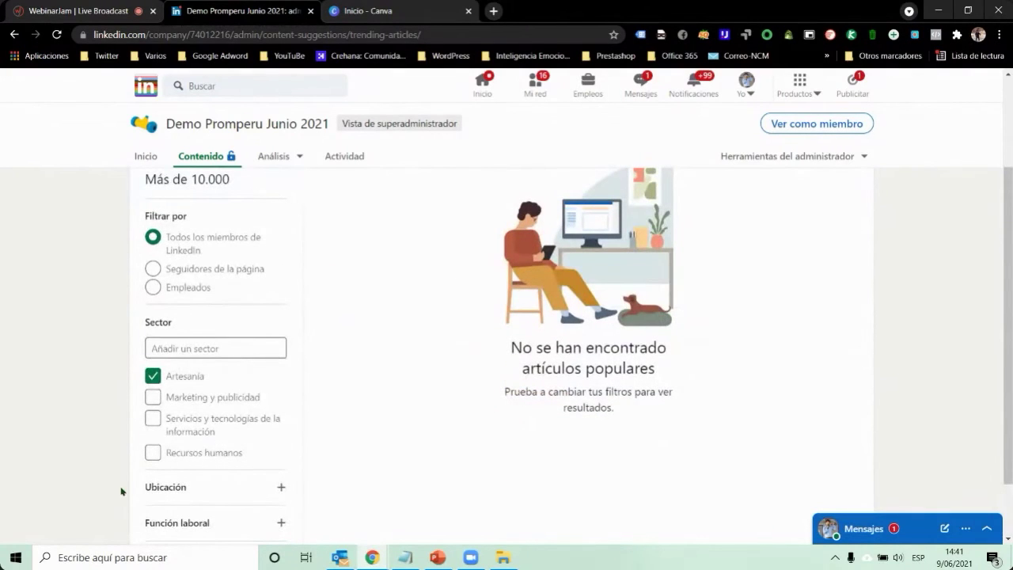
Step: Add the Marketing y publicidad sector to the popular articles filter, review the suggested articles, and switch the audience to Seguidores de la página
{"action": "left_click", "coordinate": [153, 396]}
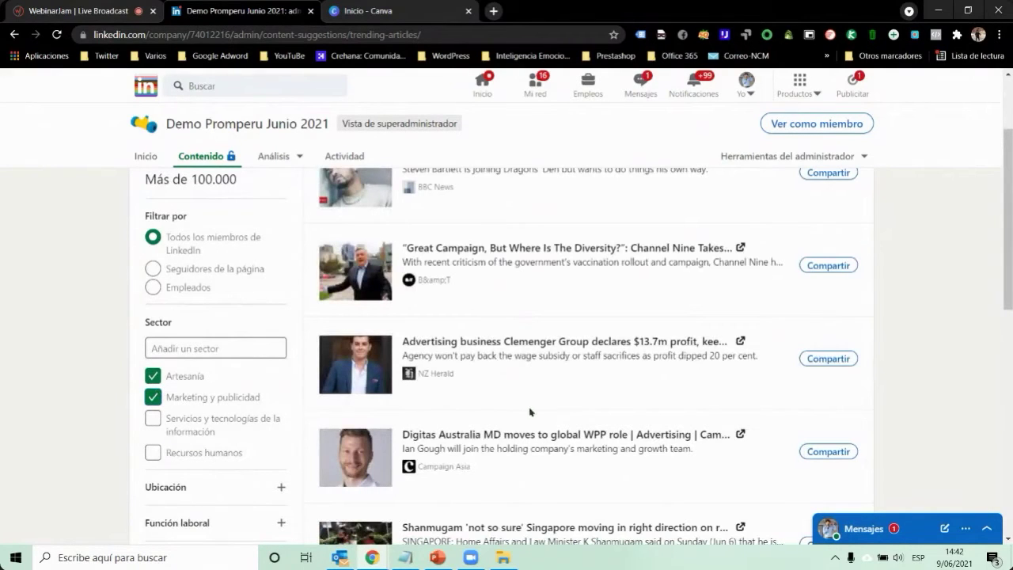
{"action": "scroll", "coordinate": [530, 411], "scroll_direction": "up", "scroll_amount": 1}
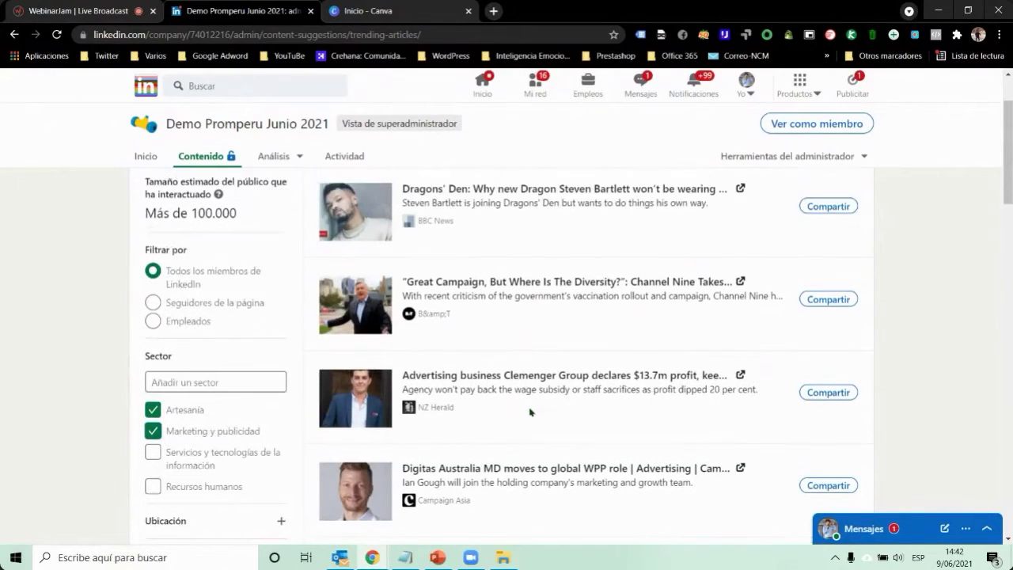
{"action": "scroll", "coordinate": [530, 411], "scroll_direction": "up", "scroll_amount": 1}
{"action": "scroll", "coordinate": [530, 411], "scroll_direction": "down", "scroll_amount": 2}
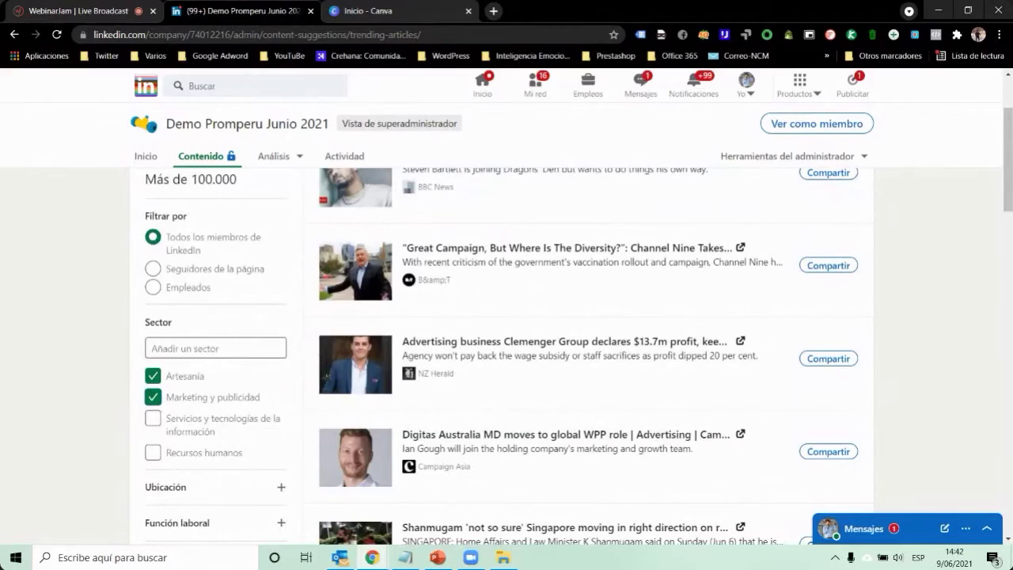
{"action": "left_click", "coordinate": [153, 269]}
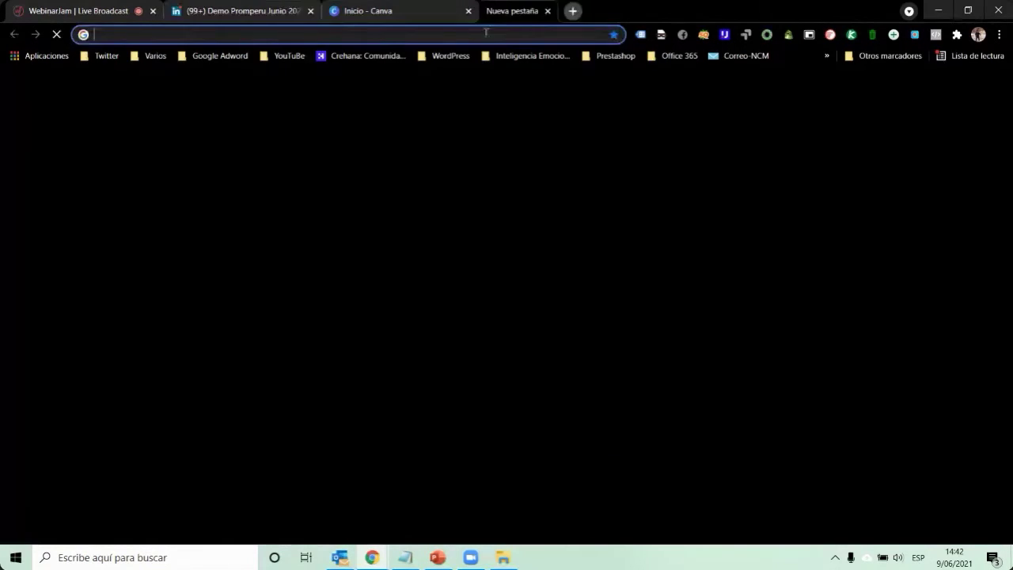
Step: Open the LinkedIn feed in a new browser tab
{"action": "left_click", "coordinate": [493, 11]}
{"action": "type", "text": "l"}
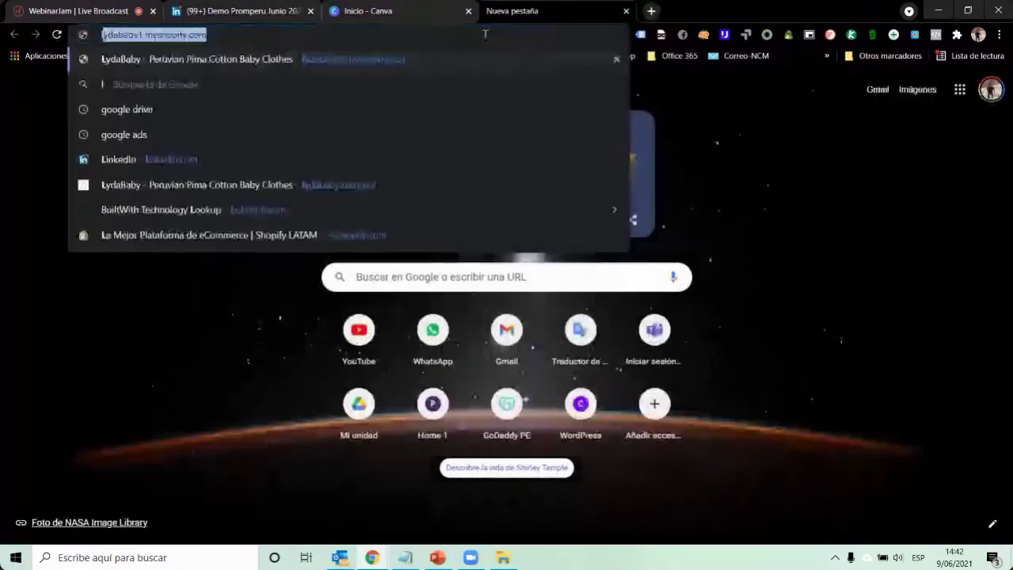
{"action": "type", "text": "in"}
{"action": "key", "text": "Return"}
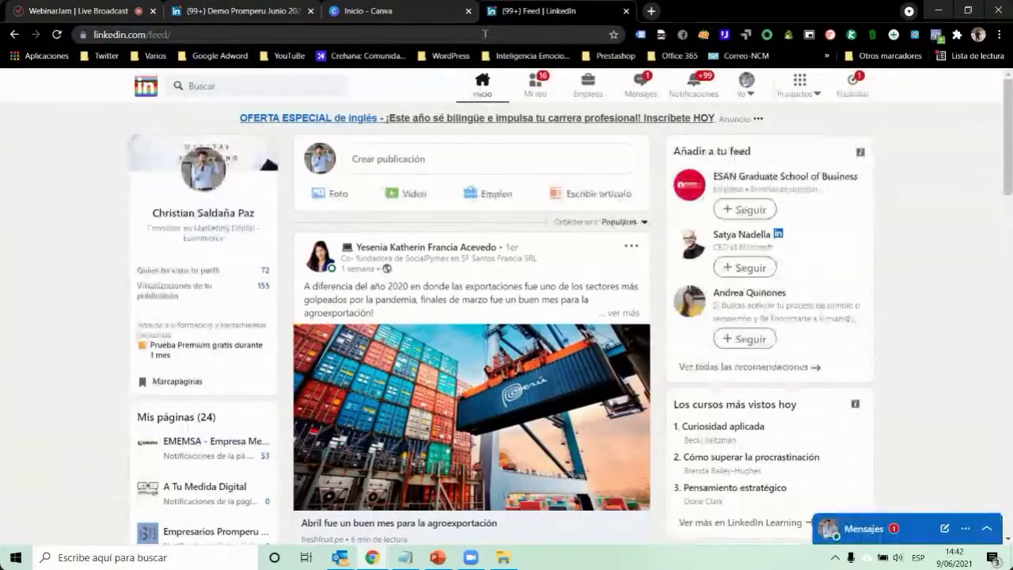
Step: Open the administrator view of the EMEMSA - Empresa Metal Mecanica S.A company page from the account's managed pages
{"action": "left_click", "coordinate": [212, 87]}
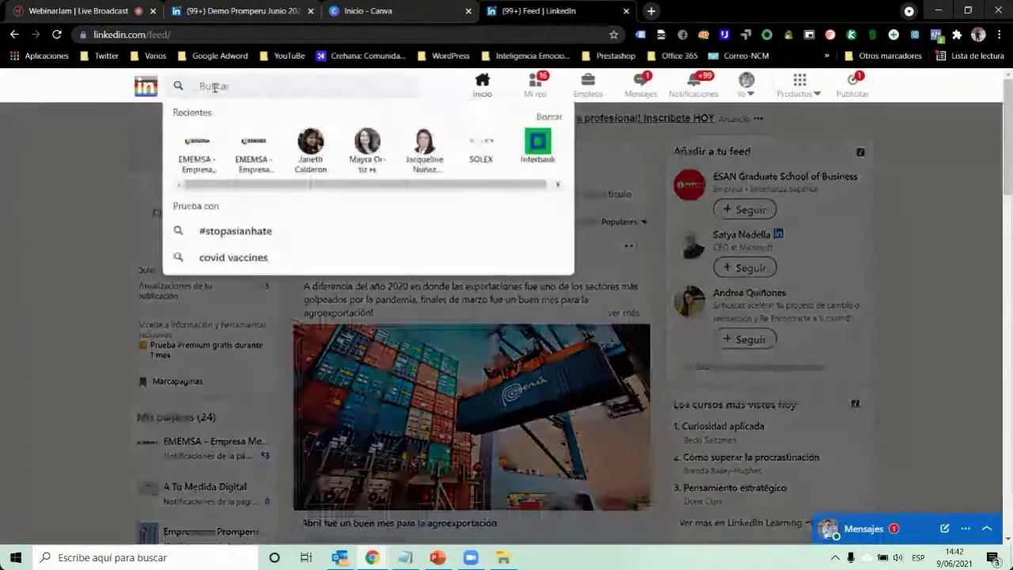
{"action": "left_click", "coordinate": [801, 85]}
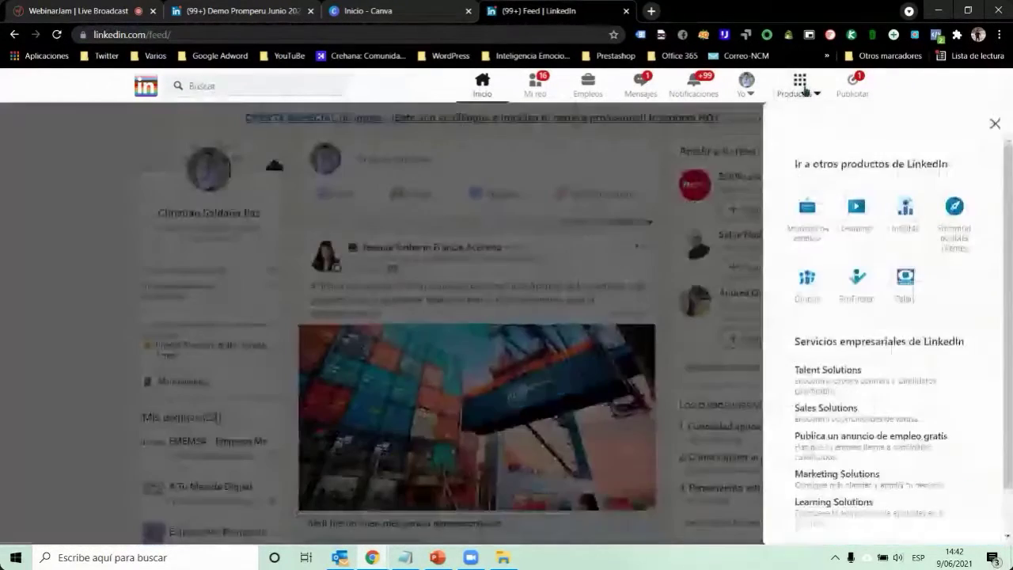
{"action": "left_click", "coordinate": [747, 92]}
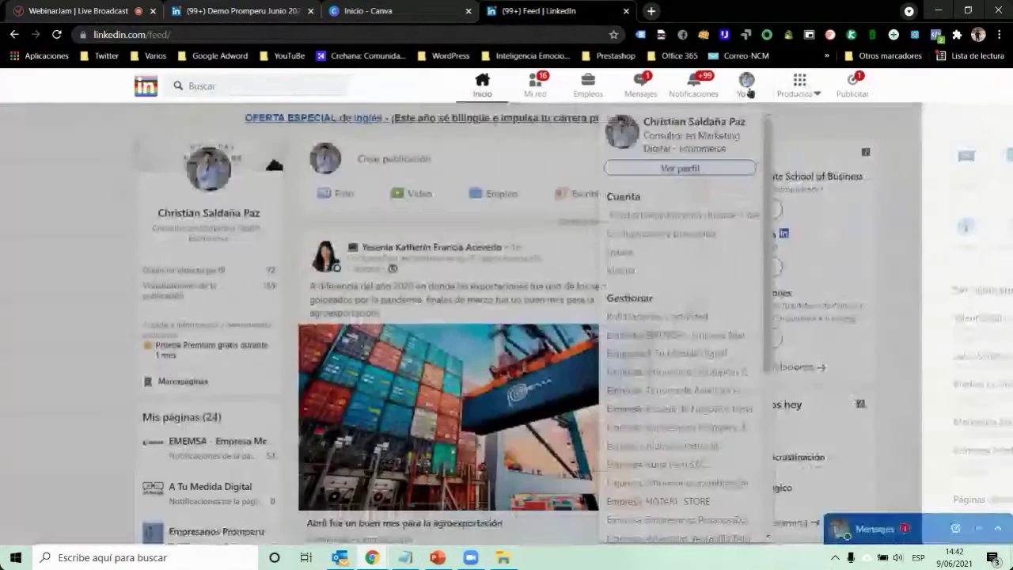
{"action": "left_click", "coordinate": [697, 337]}
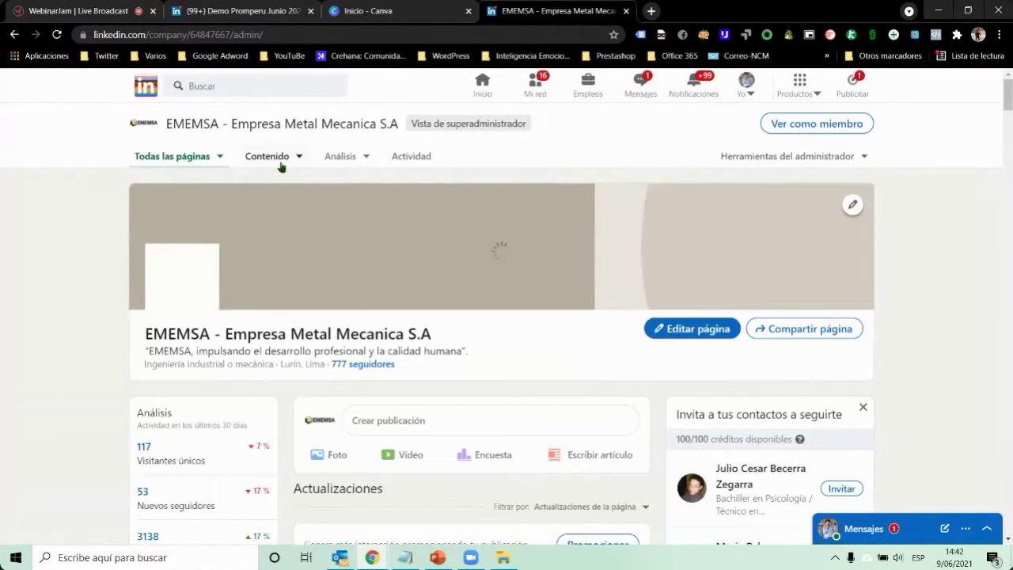
Step: Open the EMEMSA page's content suggestions and examine the popular articles for the Ingeniería industrial o mecánica sector
{"action": "left_click", "coordinate": [281, 164]}
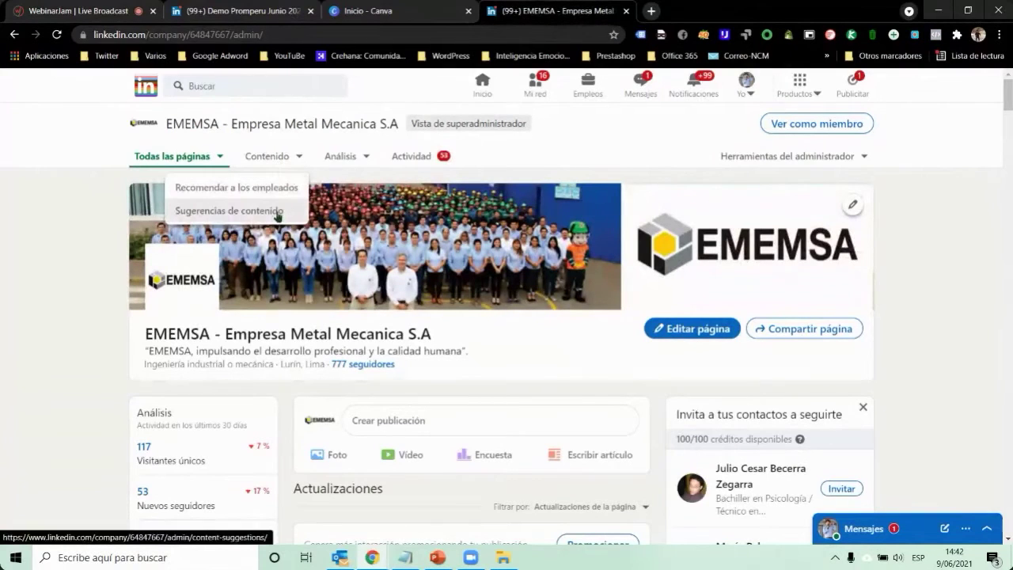
{"action": "left_click", "coordinate": [248, 211]}
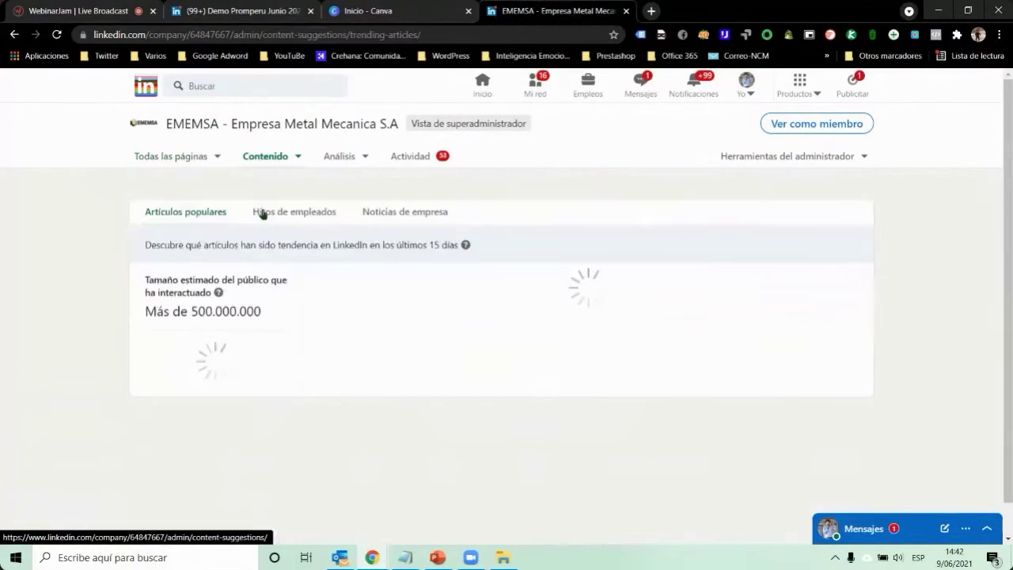
{"action": "scroll", "coordinate": [372, 343], "scroll_direction": "down", "scroll_amount": 3}
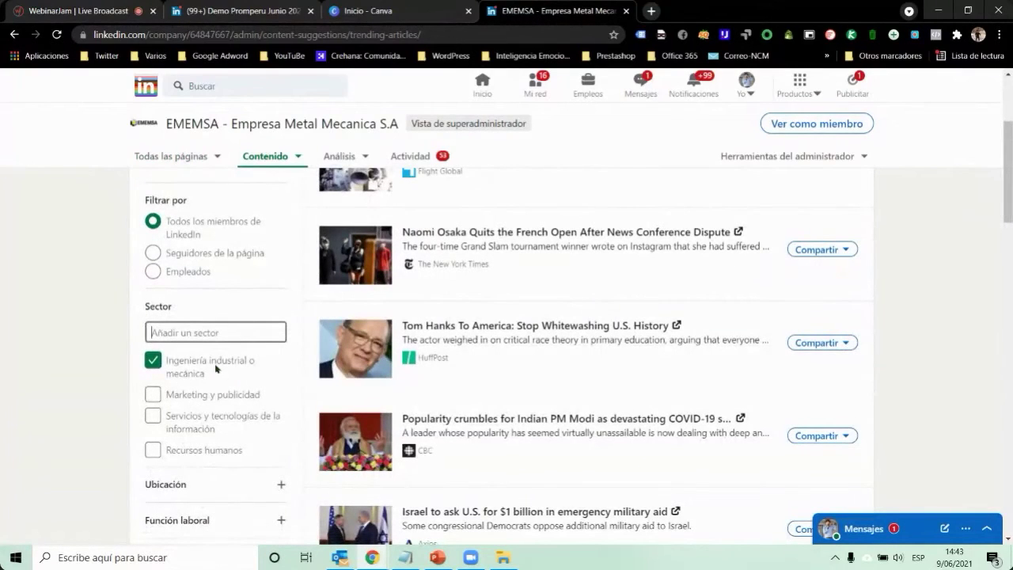
{"action": "scroll", "coordinate": [563, 297], "scroll_direction": "up", "scroll_amount": 2}
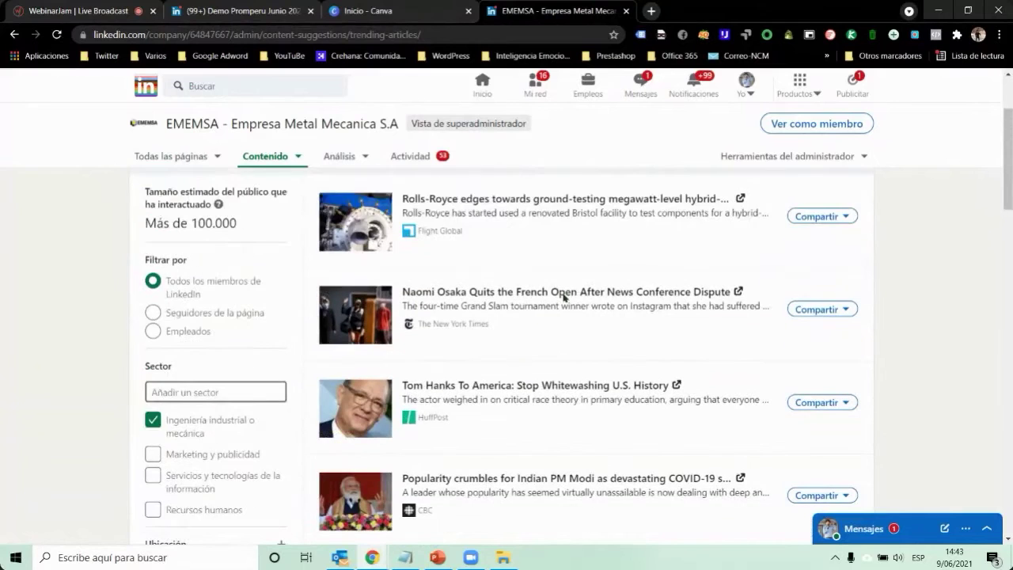
{"action": "scroll", "coordinate": [563, 297], "scroll_direction": "down", "scroll_amount": 8}
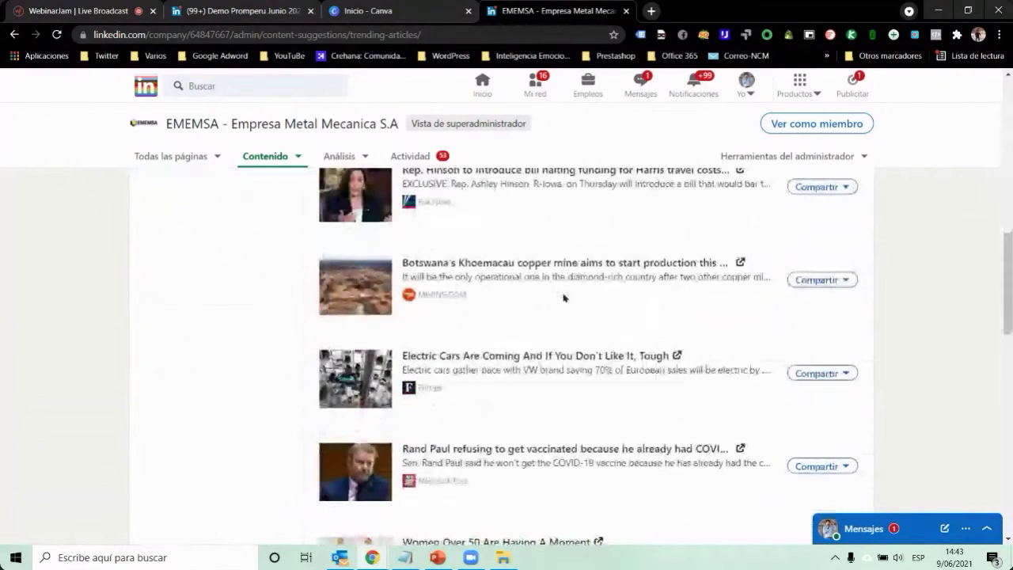
{"action": "scroll", "coordinate": [564, 296], "scroll_direction": "down", "scroll_amount": 10}
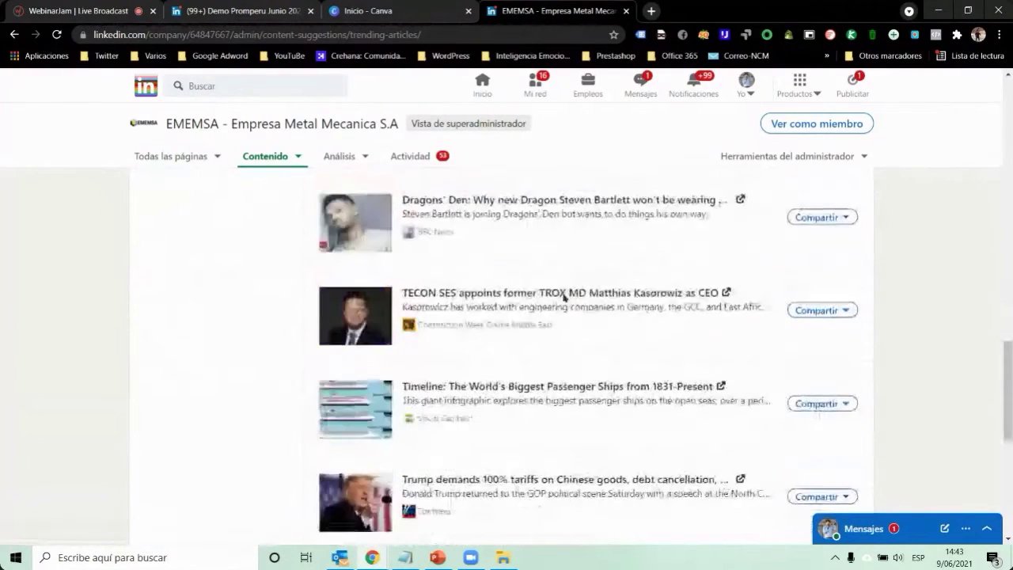
{"action": "scroll", "coordinate": [563, 297], "scroll_direction": "up", "scroll_amount": 18}
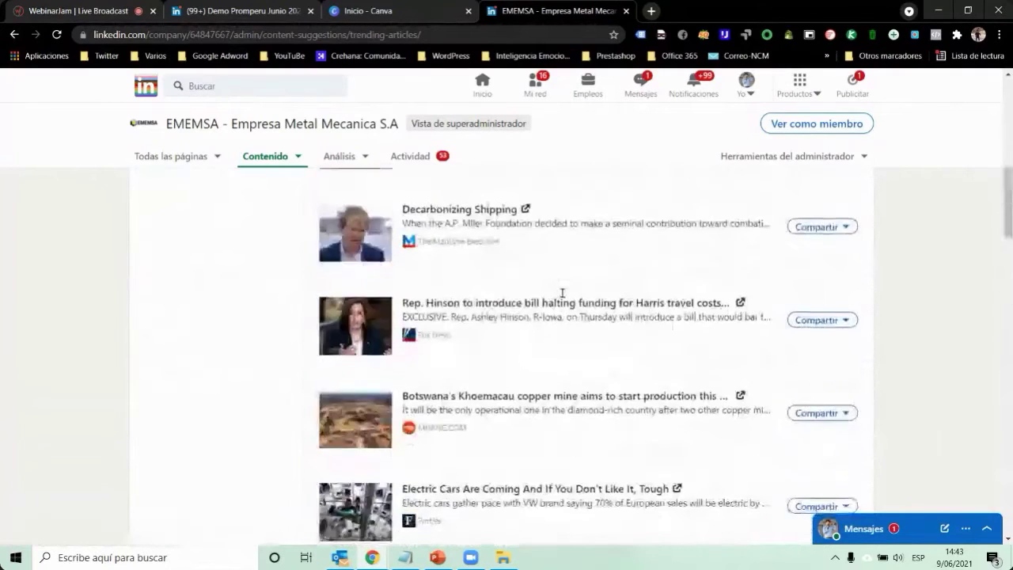
{"action": "scroll", "coordinate": [562, 293], "scroll_direction": "up", "scroll_amount": 2}
{"action": "scroll", "coordinate": [562, 295], "scroll_direction": "down", "scroll_amount": 3}
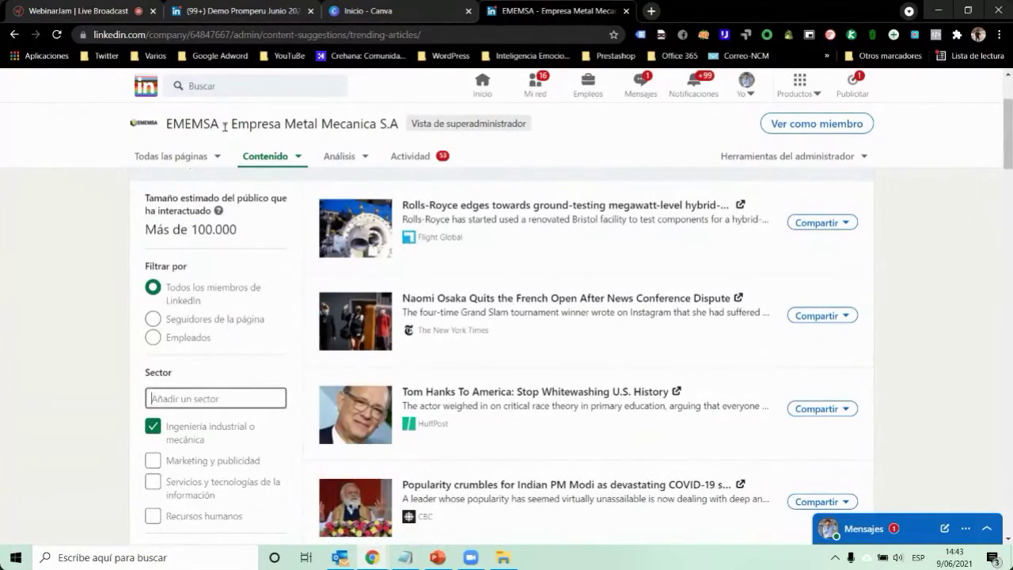
{"action": "scroll", "coordinate": [218, 170], "scroll_direction": "up", "scroll_amount": 1}
Step: Return to the EMEMSA page's administrator home and look over its page summary and updates
{"action": "left_click", "coordinate": [218, 161]}
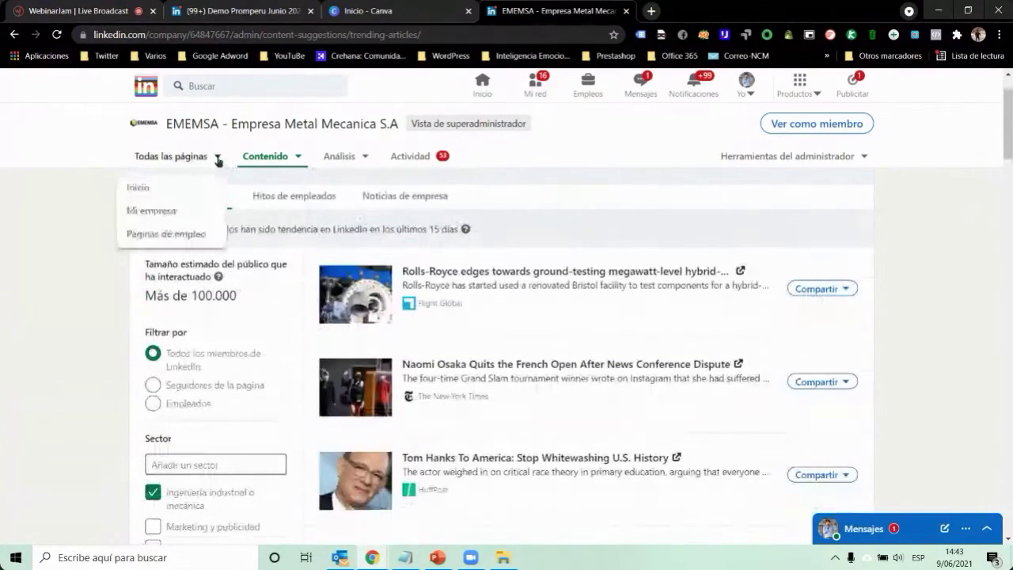
{"action": "left_click", "coordinate": [143, 189]}
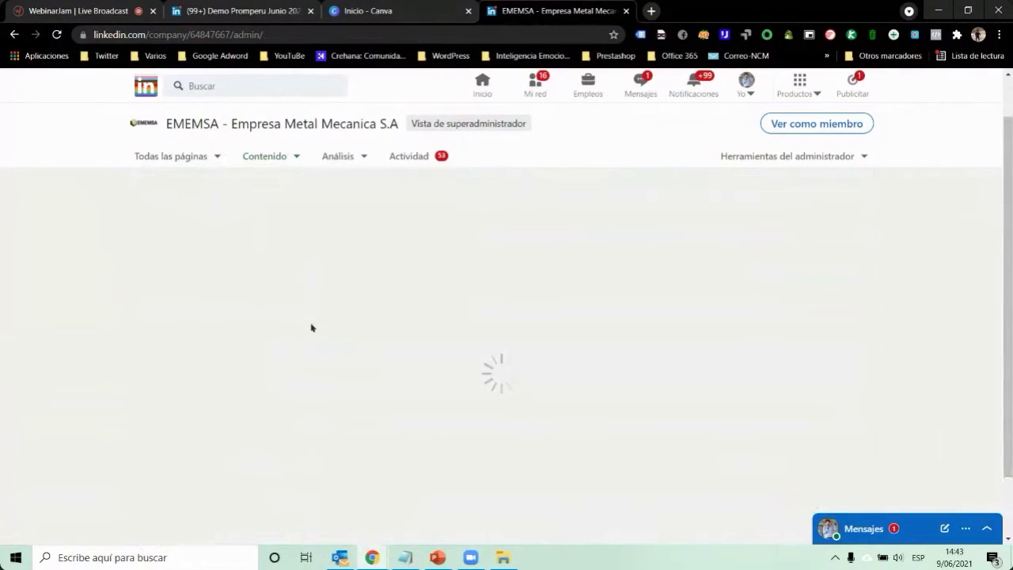
{"action": "scroll", "coordinate": [309, 322], "scroll_direction": "down", "scroll_amount": 2}
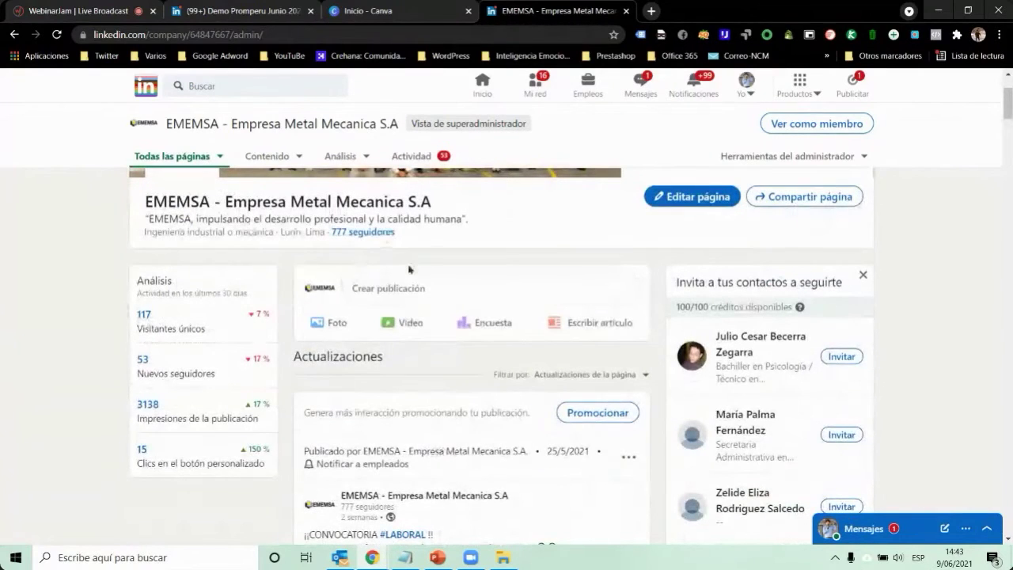
{"action": "scroll", "coordinate": [409, 267], "scroll_direction": "up", "scroll_amount": 2}
Step: Reopen the content suggestions and compare popular articles for Seguidores de la página, Empleados and Todos los miembros de LinkedIn
{"action": "left_click", "coordinate": [287, 157]}
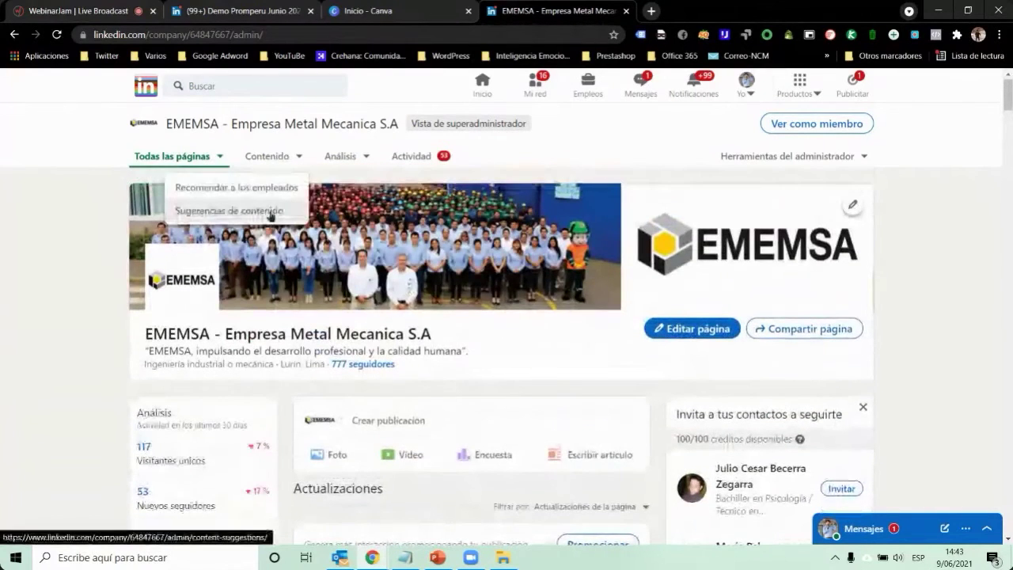
{"action": "left_click", "coordinate": [271, 214]}
{"action": "scroll", "coordinate": [263, 272], "scroll_direction": "down", "scroll_amount": 3}
{"action": "scroll", "coordinate": [238, 272], "scroll_direction": "up", "scroll_amount": 1}
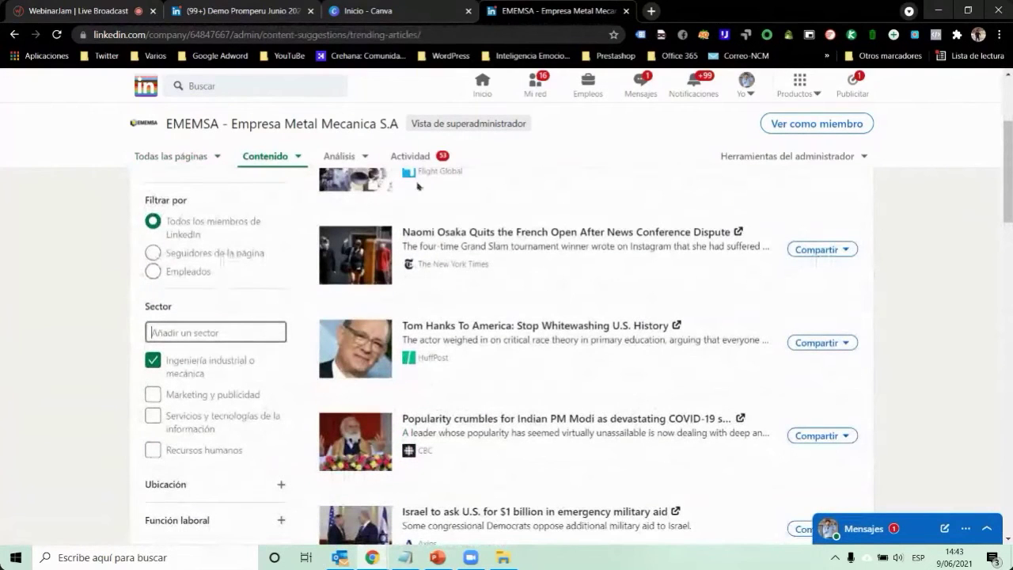
{"action": "left_click", "coordinate": [153, 253]}
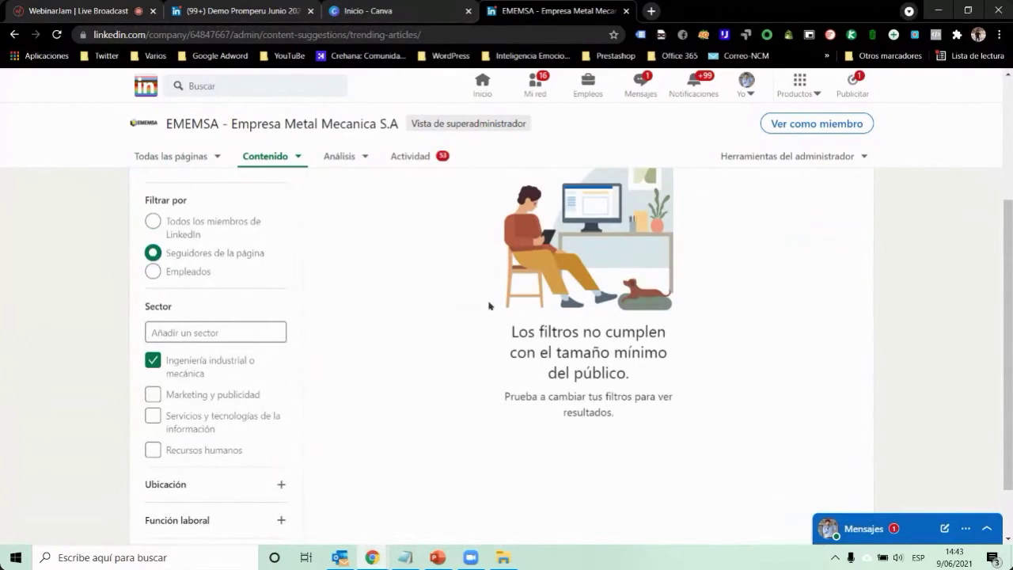
{"action": "left_click", "coordinate": [153, 271]}
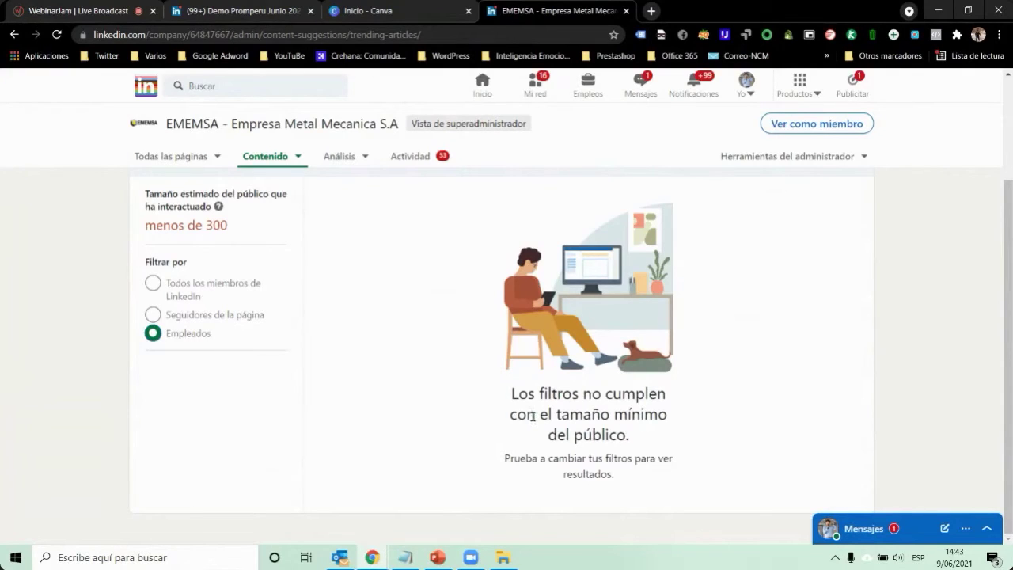
{"action": "left_click", "coordinate": [154, 283]}
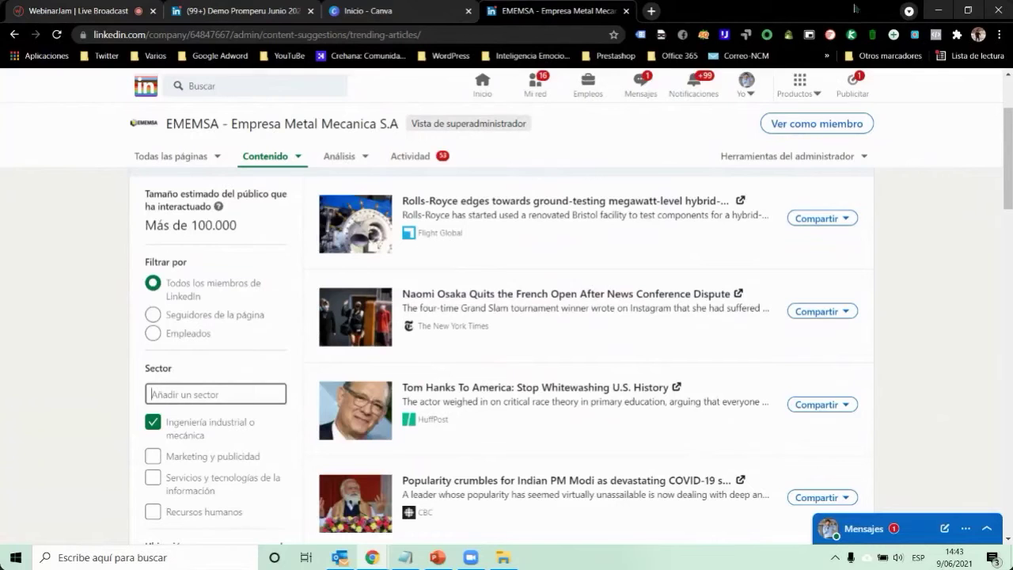
Step: In the Demo Promperu Junio 2021 content suggestions, set the audience to Todos los miembros de LinkedIn and remove the Marketing y publicidad sector
{"action": "left_click", "coordinate": [246, 8]}
{"action": "left_click", "coordinate": [212, 242]}
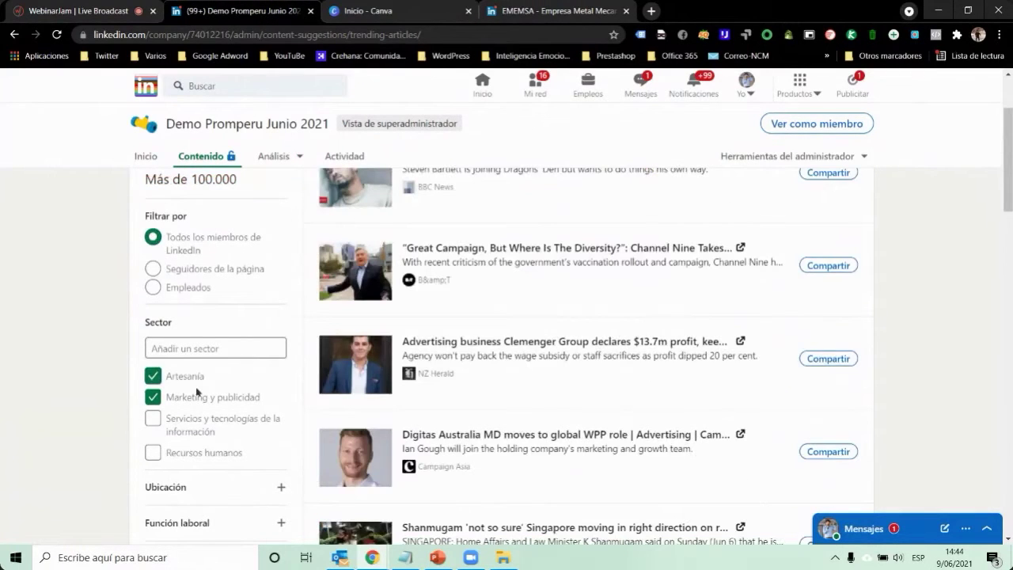
{"action": "scroll", "coordinate": [245, 402], "scroll_direction": "down", "scroll_amount": 1}
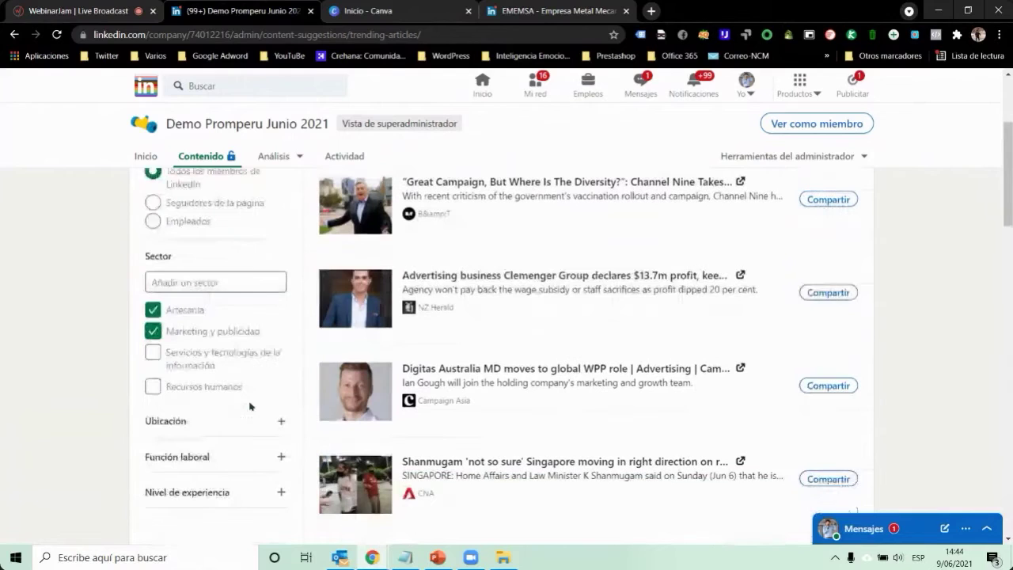
{"action": "left_click", "coordinate": [154, 330]}
{"action": "scroll", "coordinate": [497, 349], "scroll_direction": "up", "scroll_amount": 3}
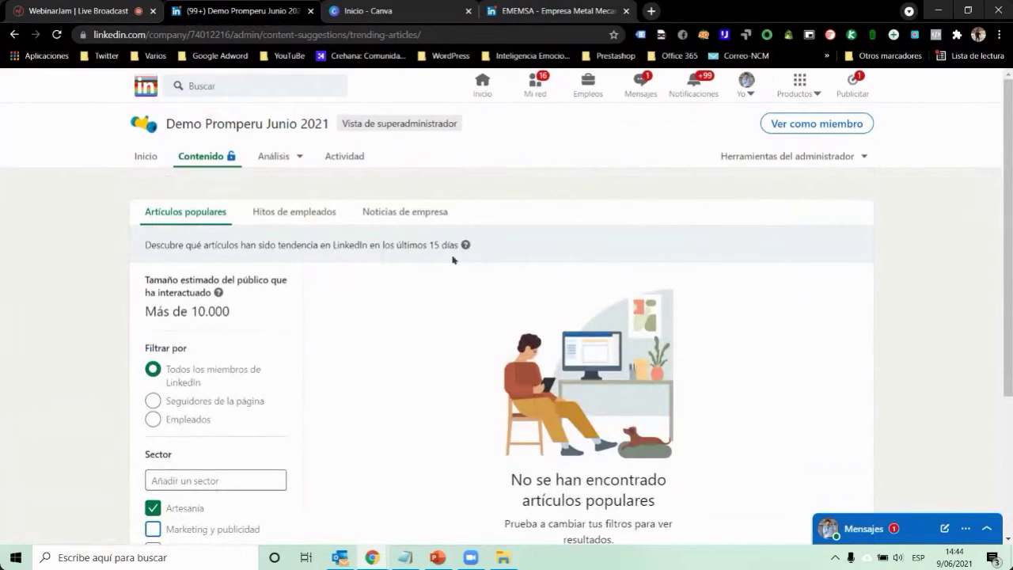
Step: Add the Servicios y tecnologías de la información sector to the filter and view the suggested articles
{"action": "scroll", "coordinate": [364, 361], "scroll_direction": "down", "scroll_amount": 3}
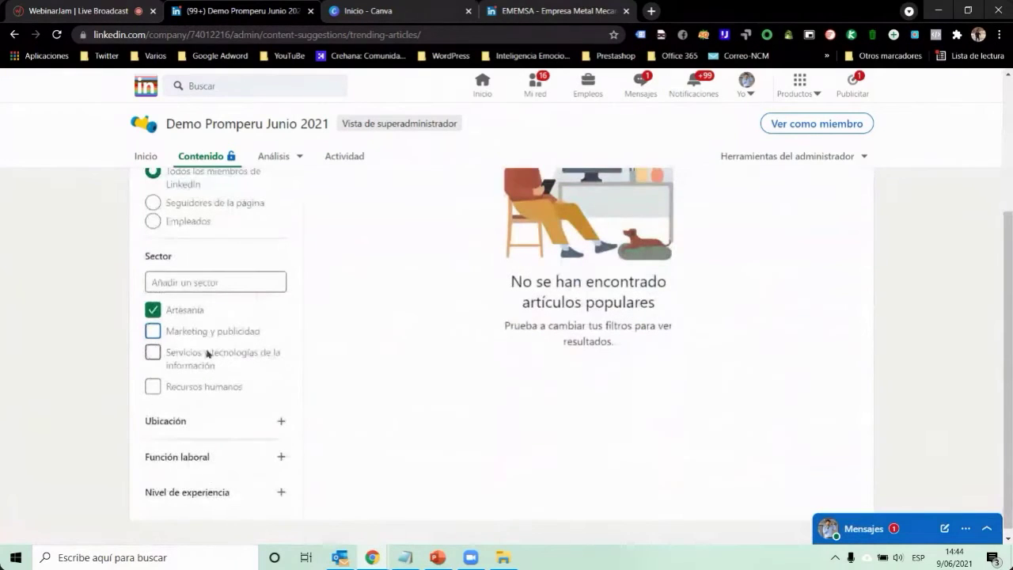
{"action": "scroll", "coordinate": [169, 407], "scroll_direction": "down", "scroll_amount": 1}
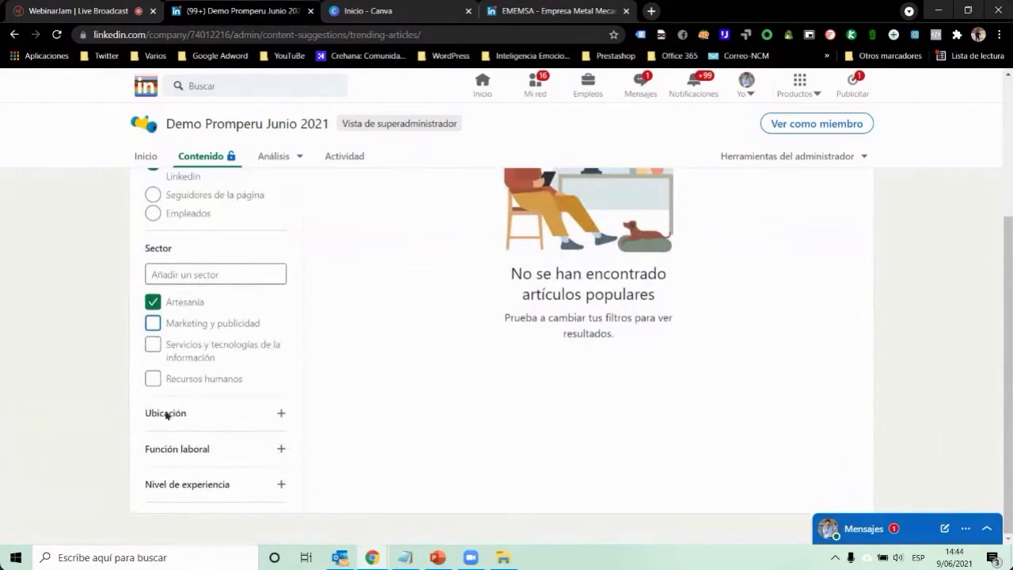
{"action": "left_click", "coordinate": [153, 346]}
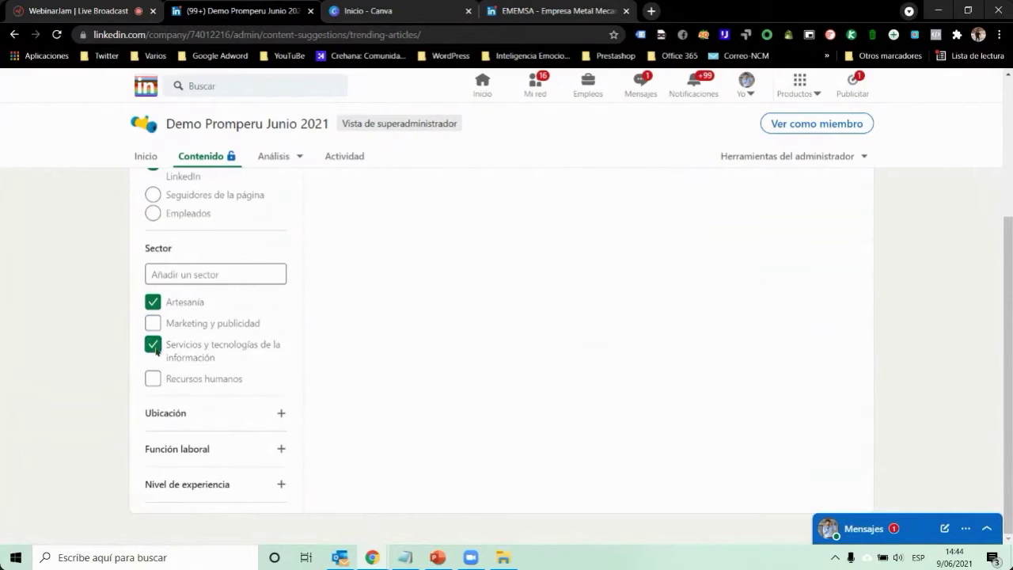
{"action": "scroll", "coordinate": [248, 356], "scroll_direction": "up", "scroll_amount": 1}
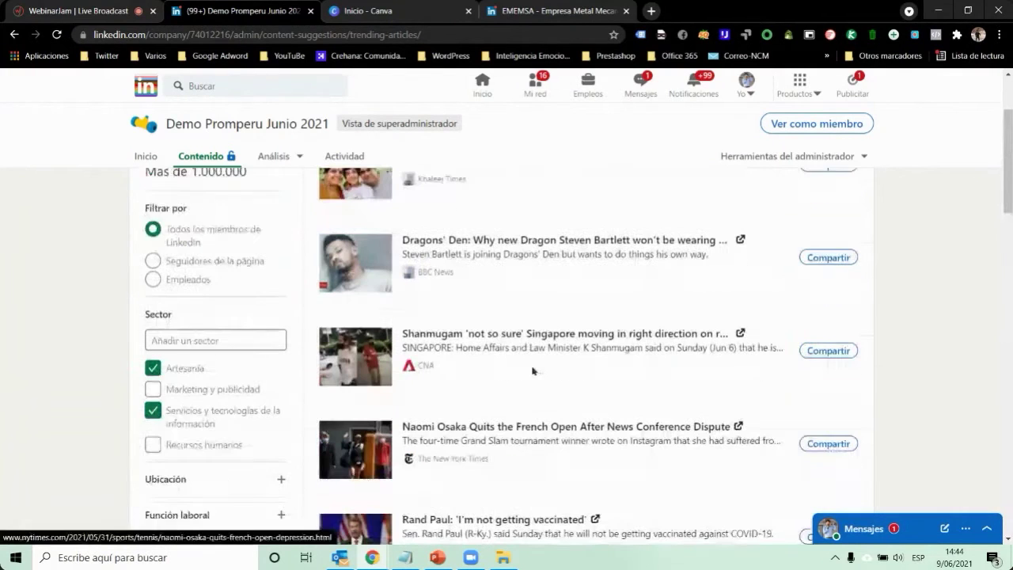
Step: Restrict the sector filter to Marketing y publicidad, clearing Artesanía and Servicios y tecnologías de la información
{"action": "left_click", "coordinate": [154, 387]}
{"action": "left_click", "coordinate": [154, 369]}
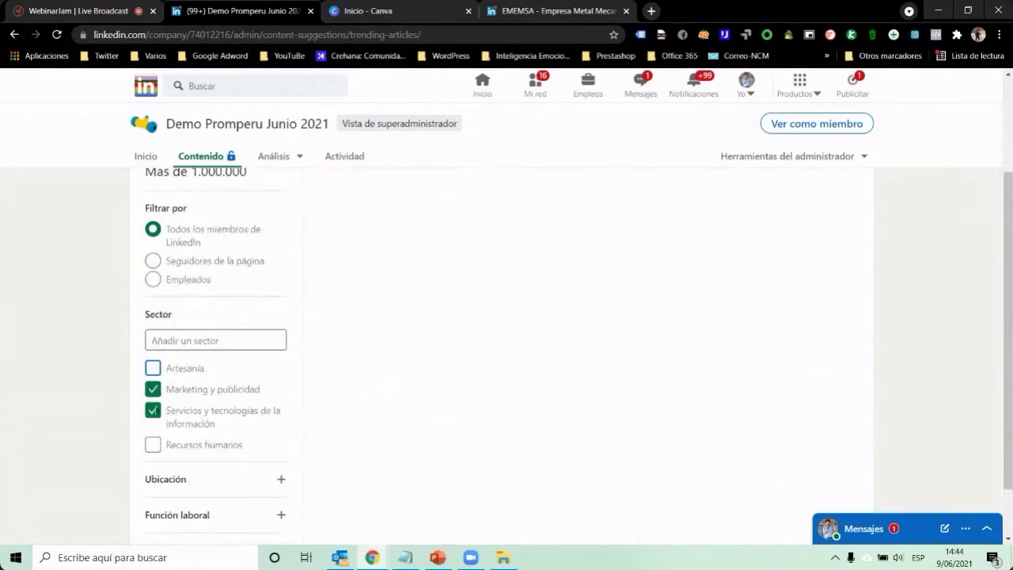
{"action": "left_click", "coordinate": [231, 411]}
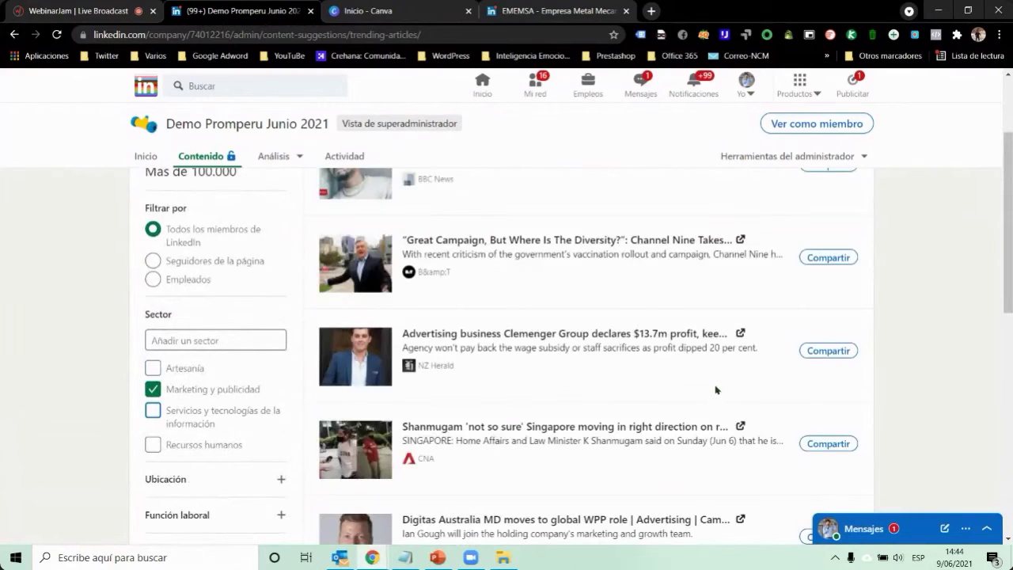
Step: Browse the popular Marketing y publicidad articles for one to share on the company page
{"action": "scroll", "coordinate": [715, 389], "scroll_direction": "up", "scroll_amount": 1}
{"action": "scroll", "coordinate": [715, 390], "scroll_direction": "down", "scroll_amount": 1}
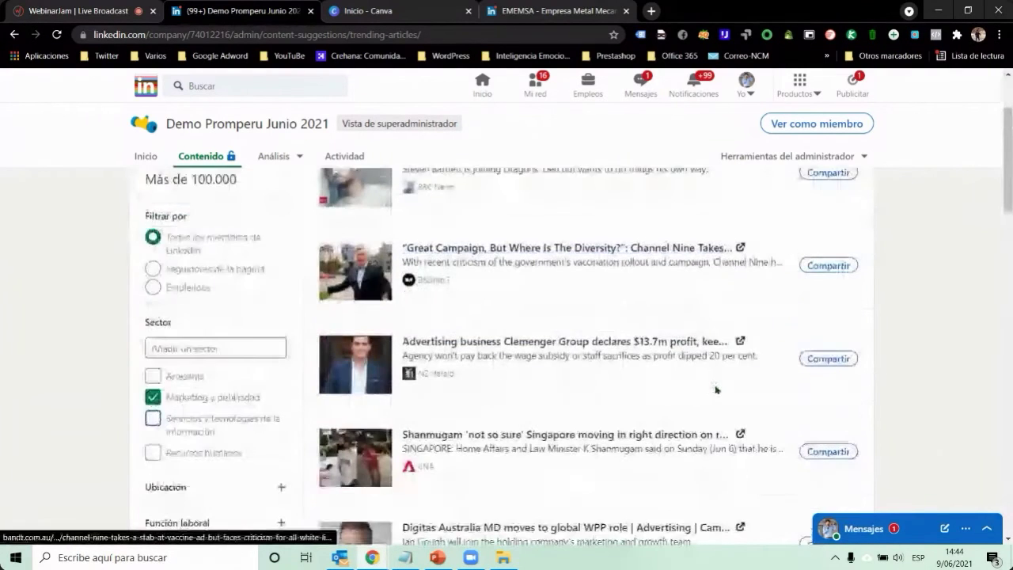
{"action": "scroll", "coordinate": [715, 390], "scroll_direction": "down", "scroll_amount": 4}
{"action": "scroll", "coordinate": [716, 389], "scroll_direction": "down", "scroll_amount": 5}
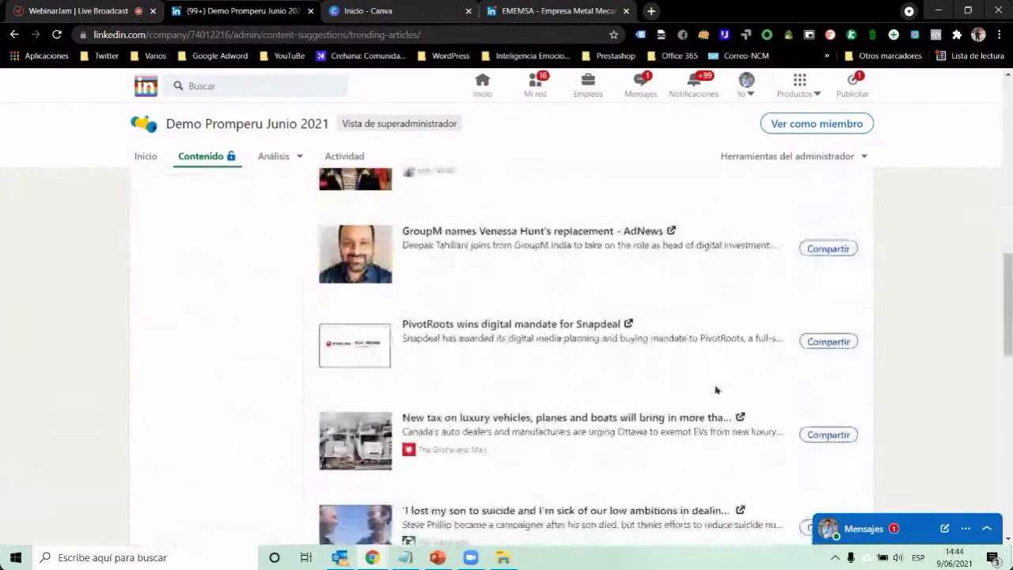
{"action": "scroll", "coordinate": [715, 389], "scroll_direction": "down", "scroll_amount": 3}
{"action": "scroll", "coordinate": [715, 389], "scroll_direction": "down", "scroll_amount": 4}
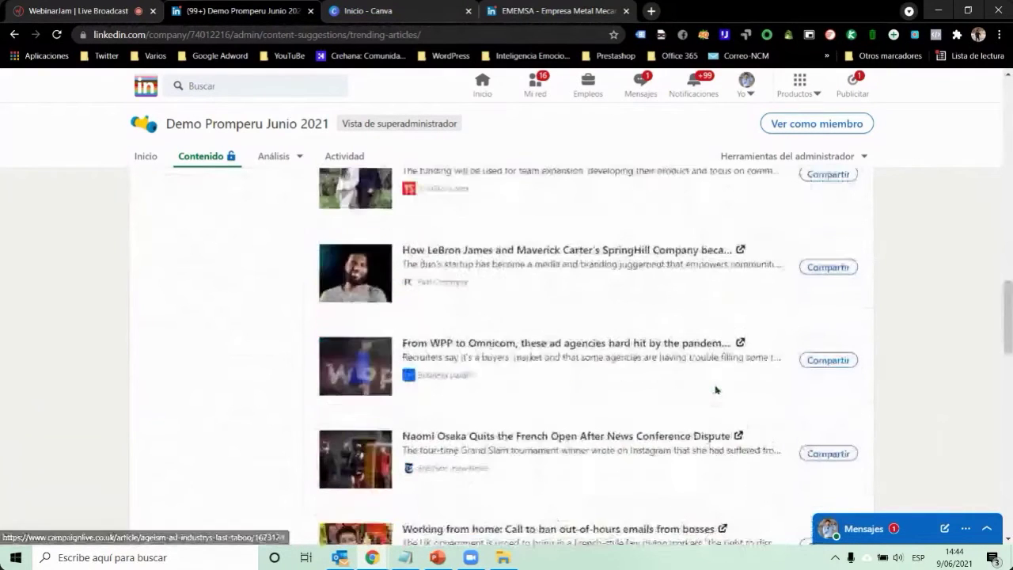
{"action": "scroll", "coordinate": [715, 390], "scroll_direction": "down", "scroll_amount": 2}
{"action": "scroll", "coordinate": [715, 389], "scroll_direction": "down", "scroll_amount": 2}
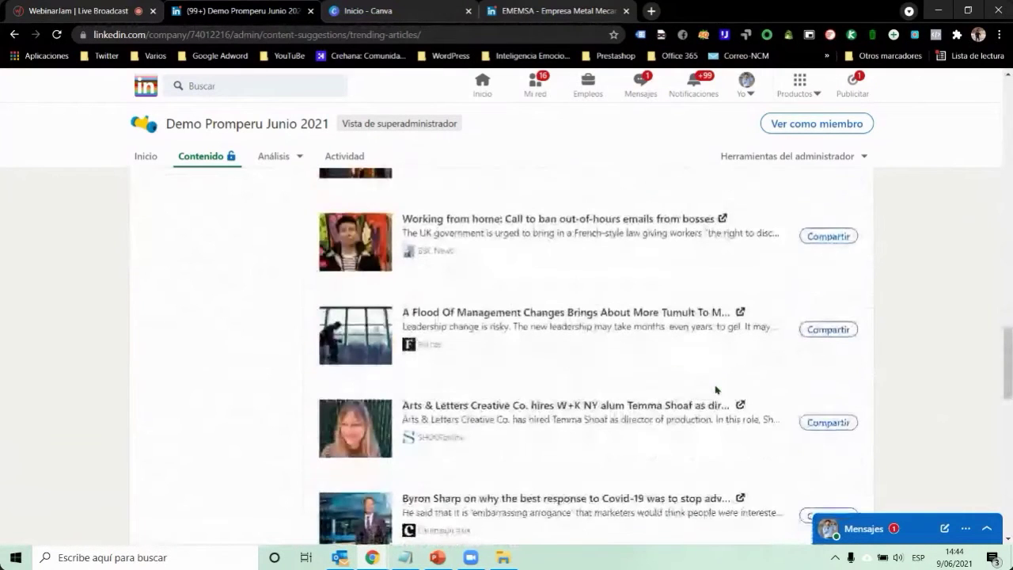
{"action": "scroll", "coordinate": [715, 389], "scroll_direction": "down", "scroll_amount": 1}
{"action": "scroll", "coordinate": [715, 389], "scroll_direction": "down", "scroll_amount": 2}
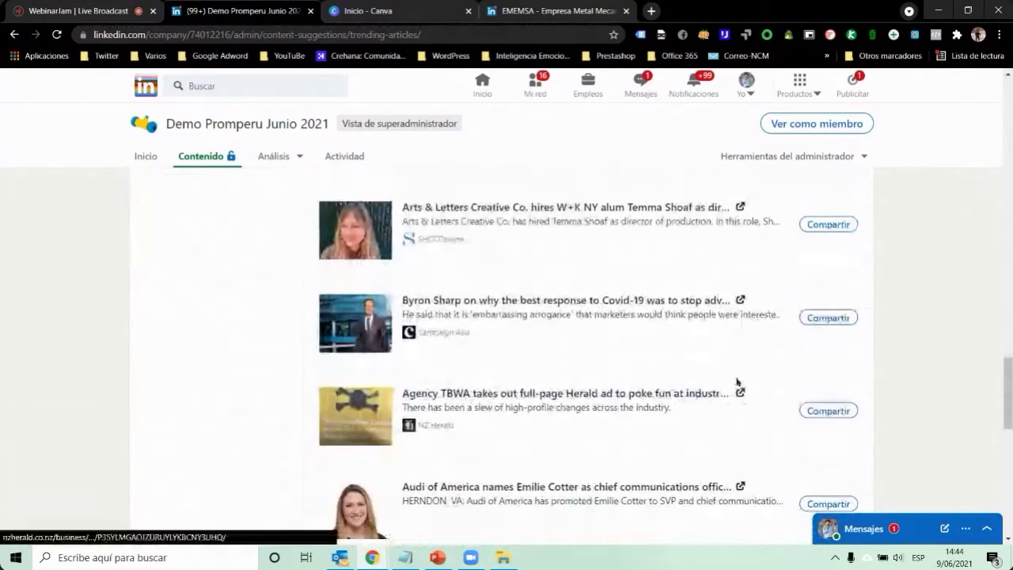
Step: Publish the Campaign Asia article on Covid-19 and advertising as a page post with the text "Esto es una prueba de compartir contenido externo"
{"action": "left_click", "coordinate": [828, 321]}
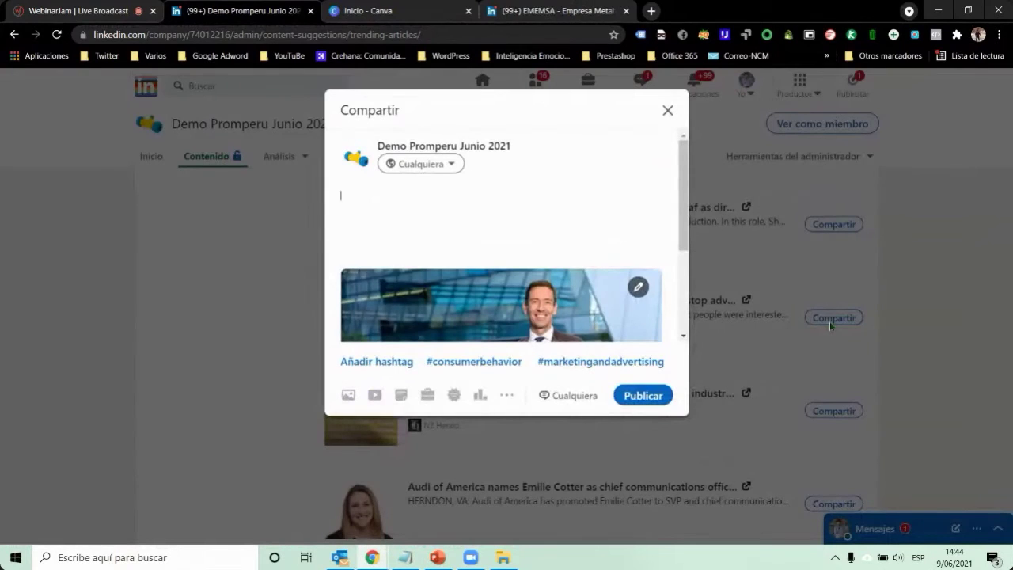
{"action": "type", "text": "Esto es una prueba de comp"}
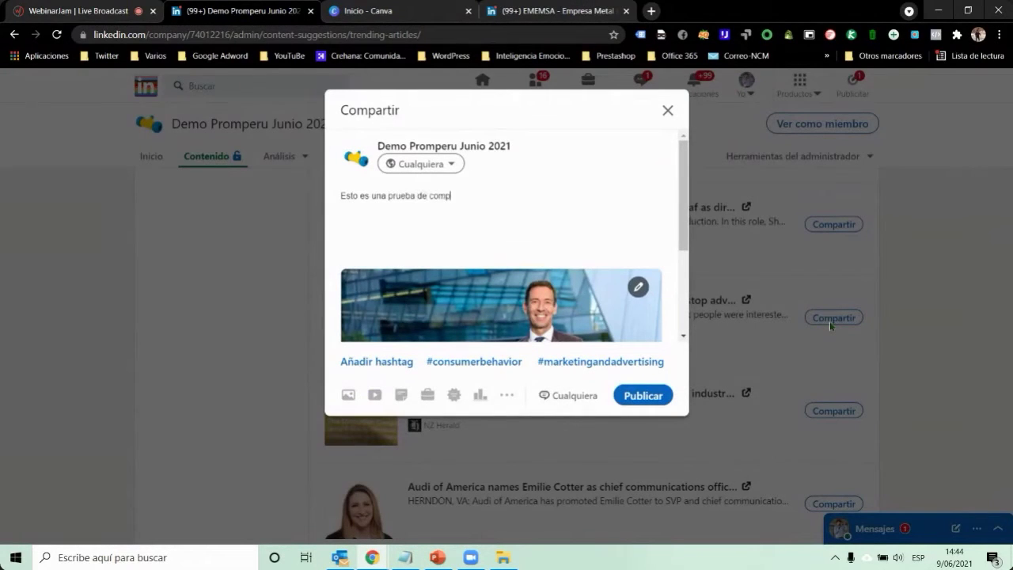
{"action": "type", "text": "artir contenido externo"}
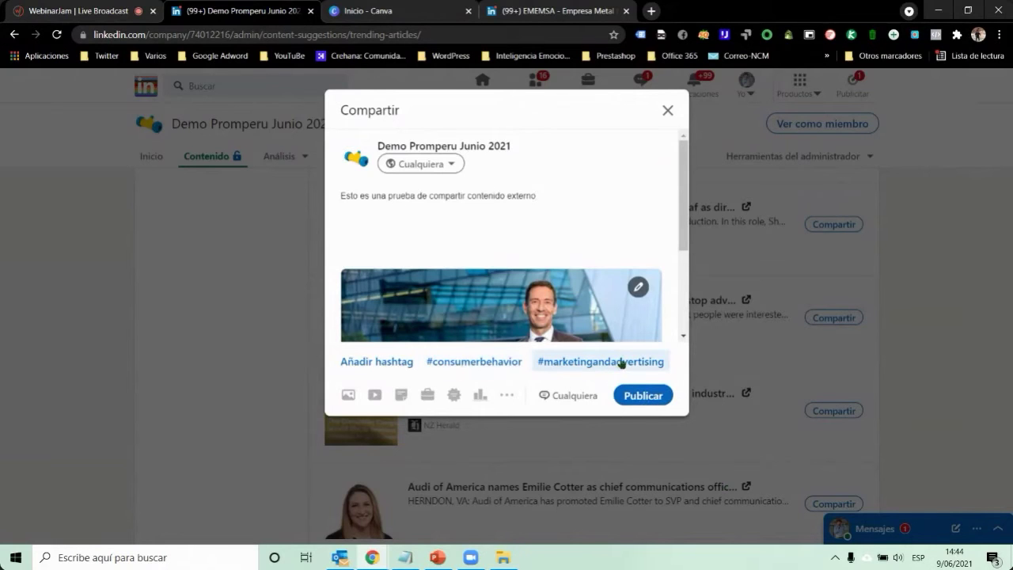
{"action": "scroll", "coordinate": [639, 314], "scroll_direction": "down", "scroll_amount": 3}
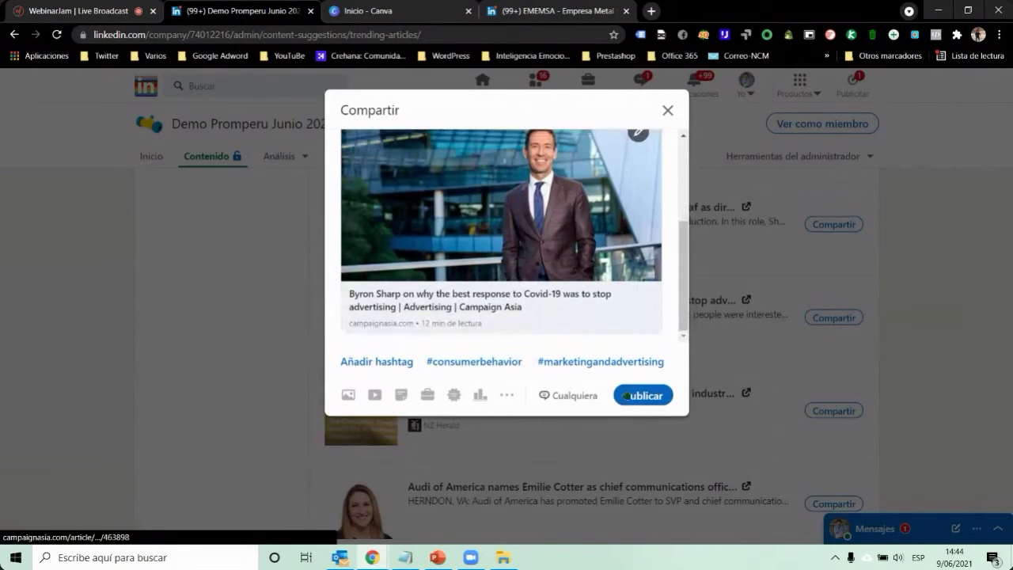
{"action": "left_click", "coordinate": [656, 394]}
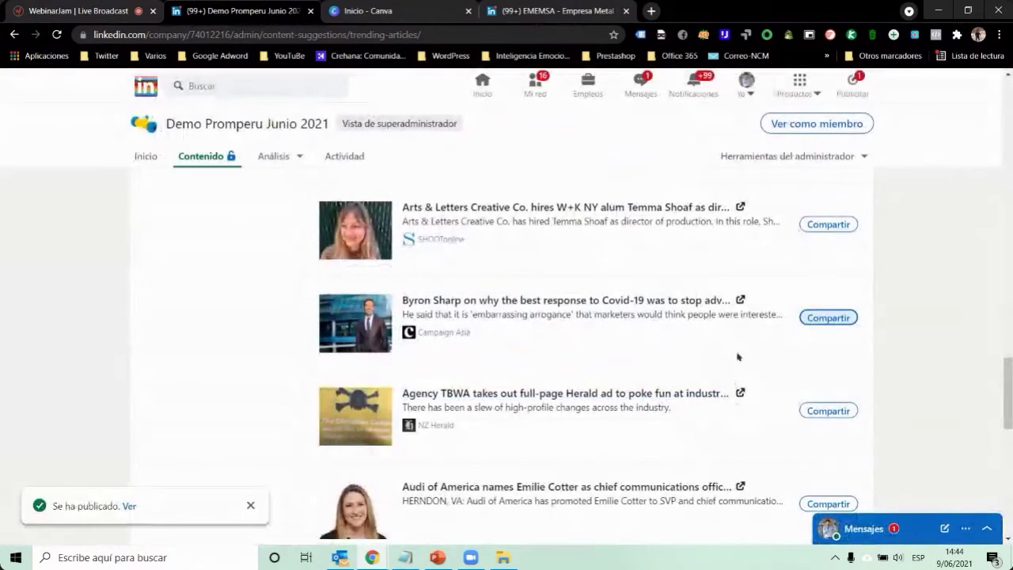
Step: Open the original Campaign Asia article and review the shared post in the Demo Promperu Junio 2021 page updates
{"action": "left_click", "coordinate": [741, 301]}
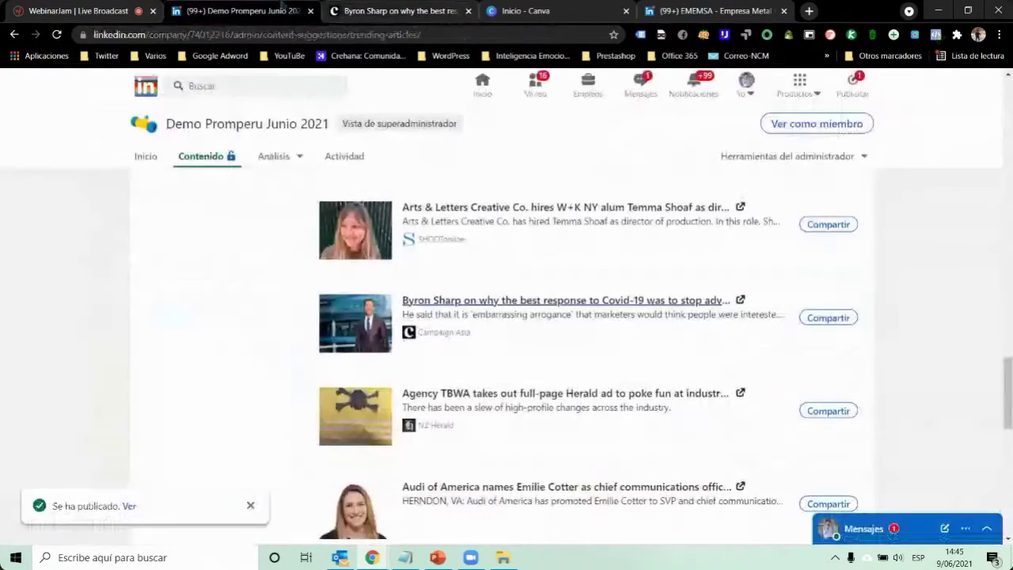
{"action": "left_click", "coordinate": [237, 10]}
{"action": "left_click", "coordinate": [146, 157]}
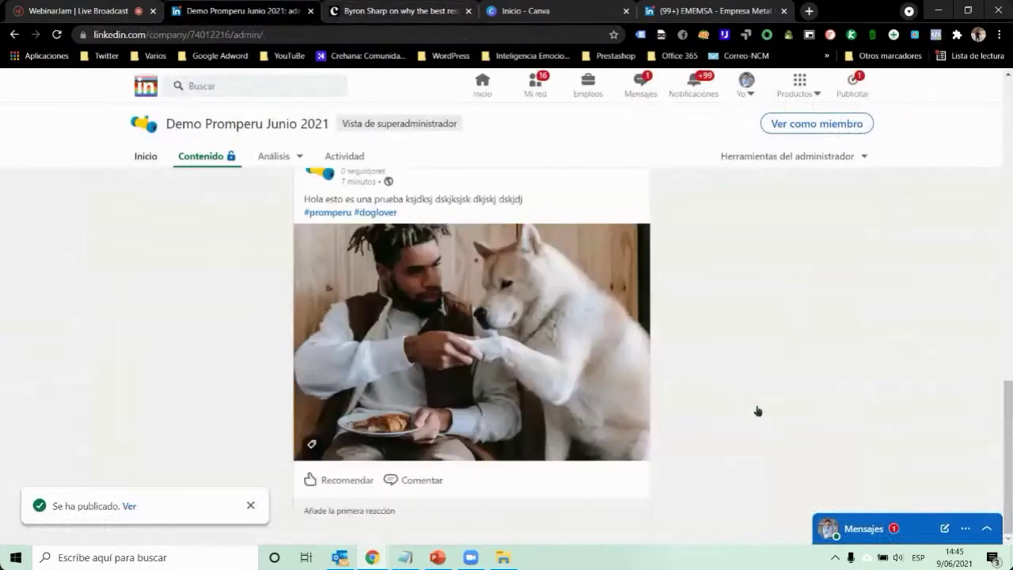
{"action": "scroll", "coordinate": [736, 413], "scroll_direction": "down", "scroll_amount": 3}
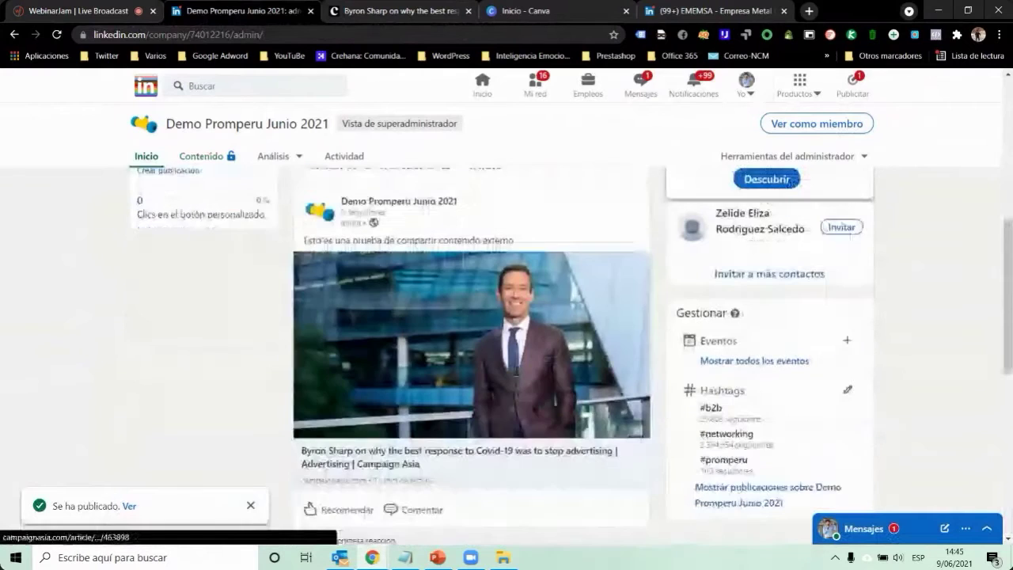
{"action": "scroll", "coordinate": [324, 348], "scroll_direction": "down", "scroll_amount": 2}
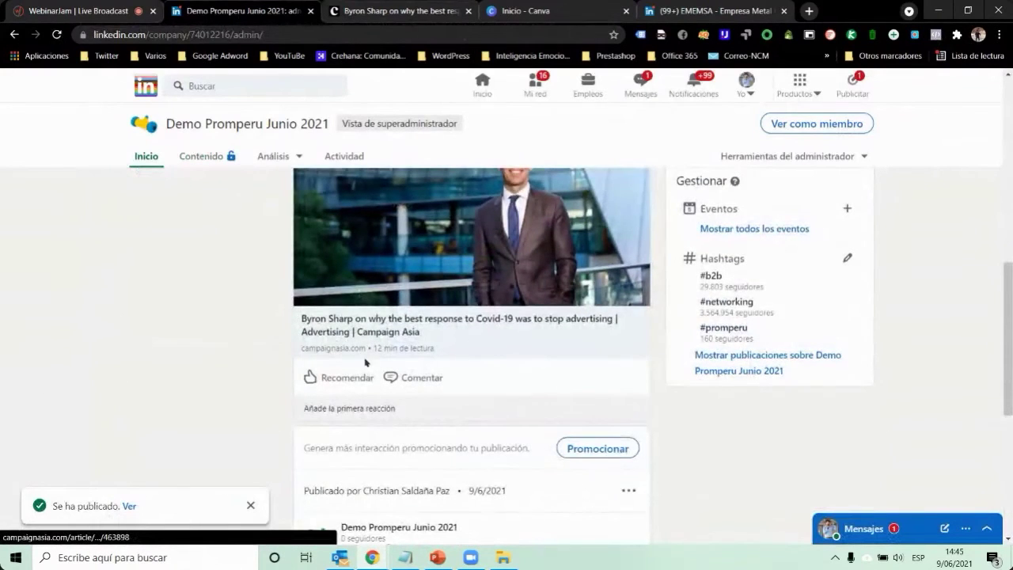
{"action": "scroll", "coordinate": [403, 356], "scroll_direction": "down", "scroll_amount": 2}
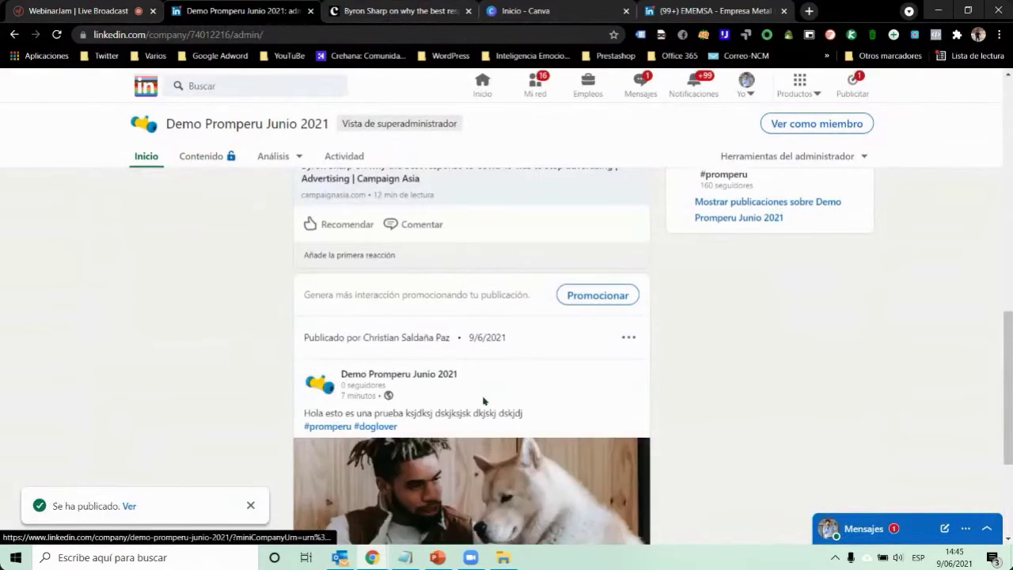
{"action": "scroll", "coordinate": [483, 401], "scroll_direction": "up", "scroll_amount": 8}
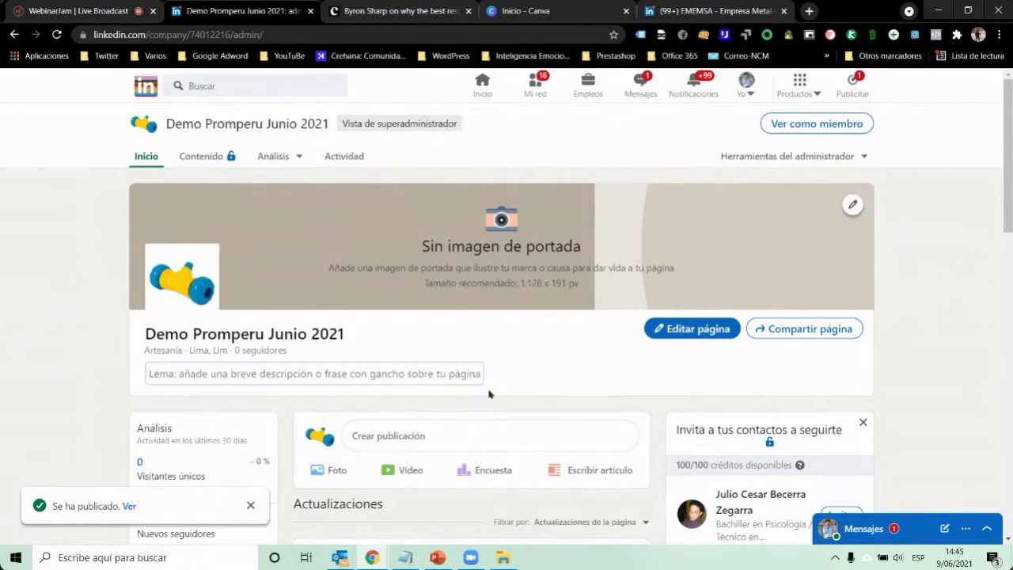
Step: Switch to the WebinarJam broadcast and read through the attendees' chat messages
{"action": "left_click", "coordinate": [54, 10]}
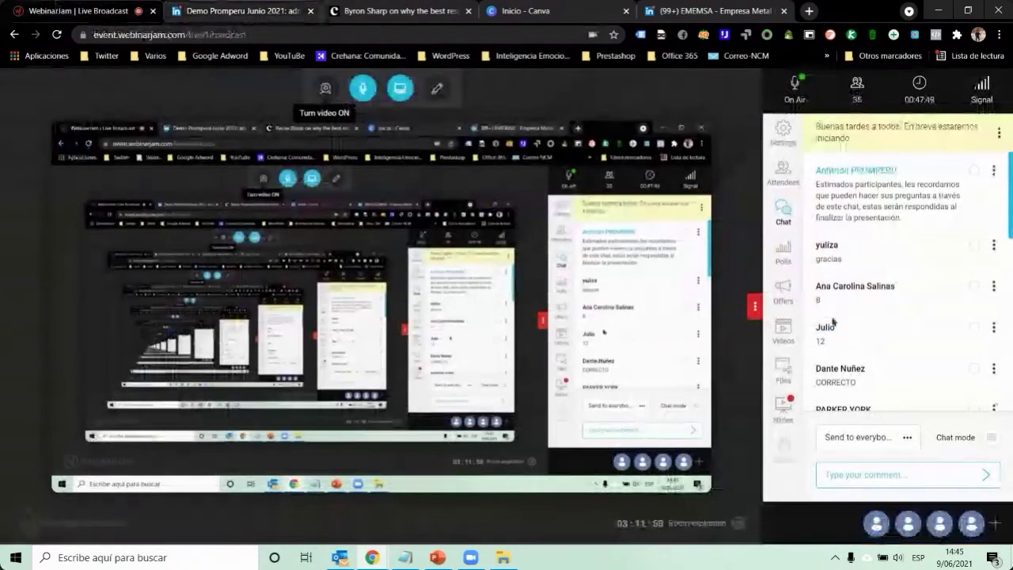
{"action": "mouse_move", "coordinate": [664, 319]}
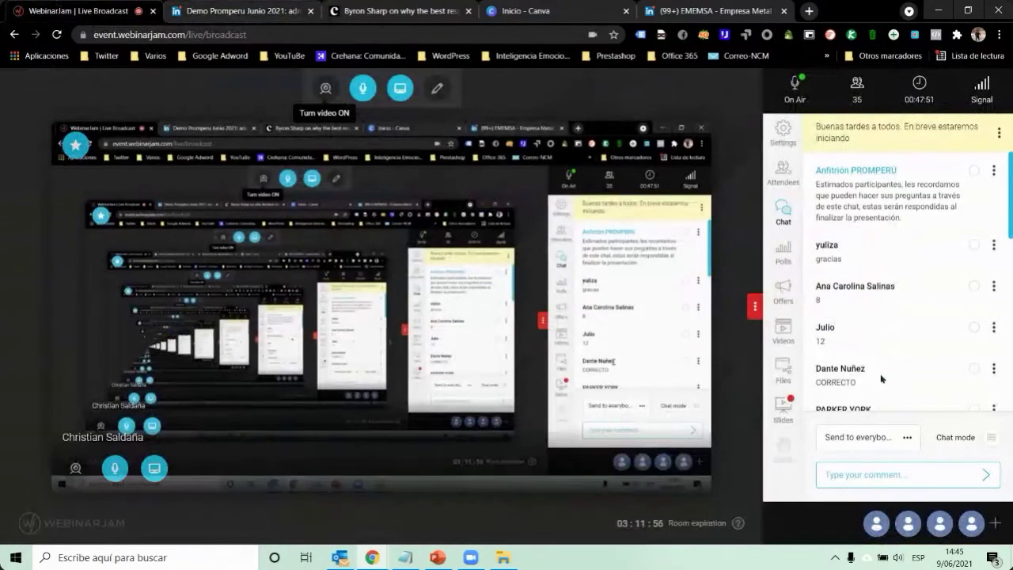
{"action": "scroll", "coordinate": [883, 378], "scroll_direction": "down", "scroll_amount": 3}
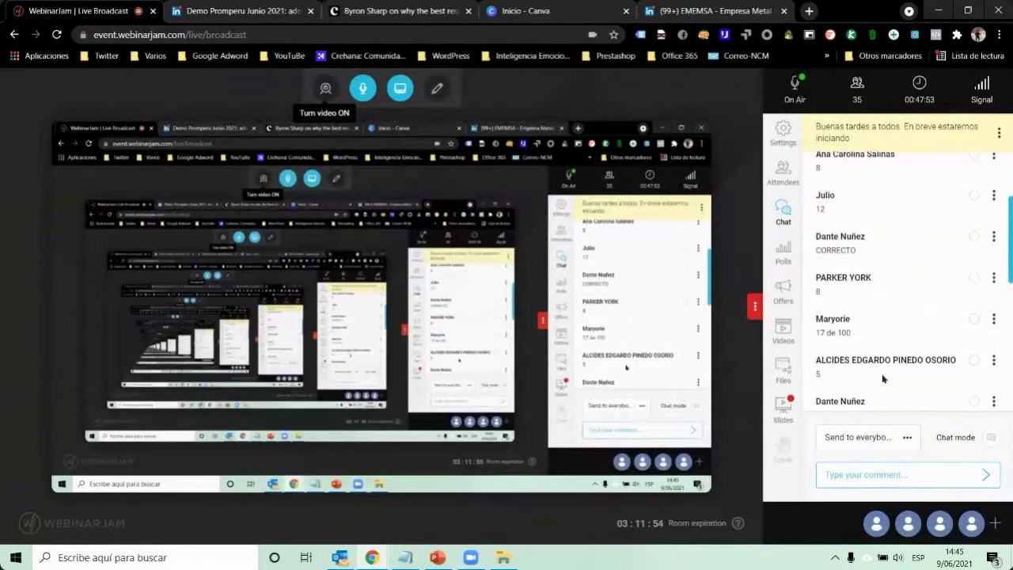
{"action": "scroll", "coordinate": [883, 378], "scroll_direction": "down", "scroll_amount": 8}
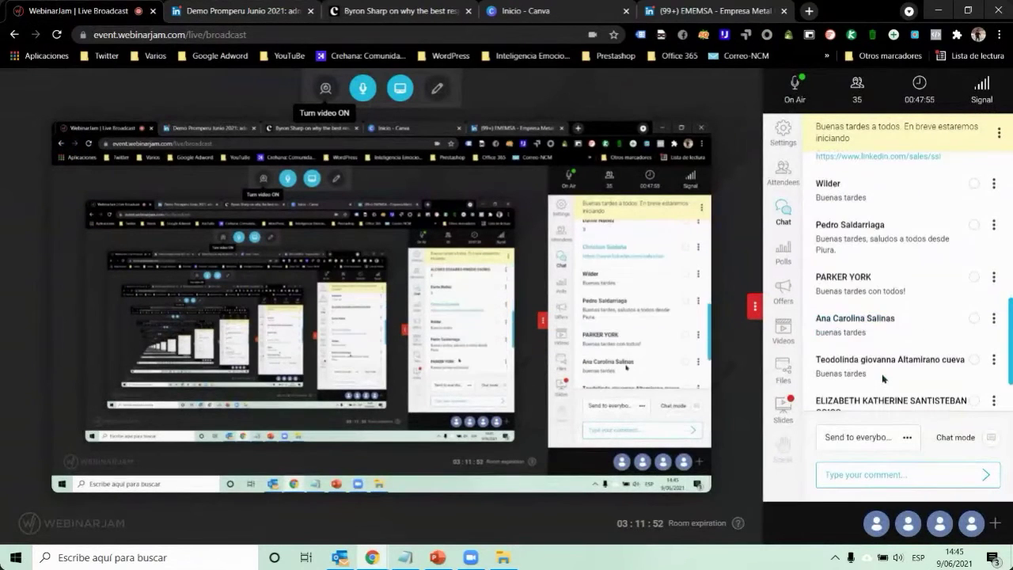
{"action": "scroll", "coordinate": [883, 378], "scroll_direction": "up", "scroll_amount": 10}
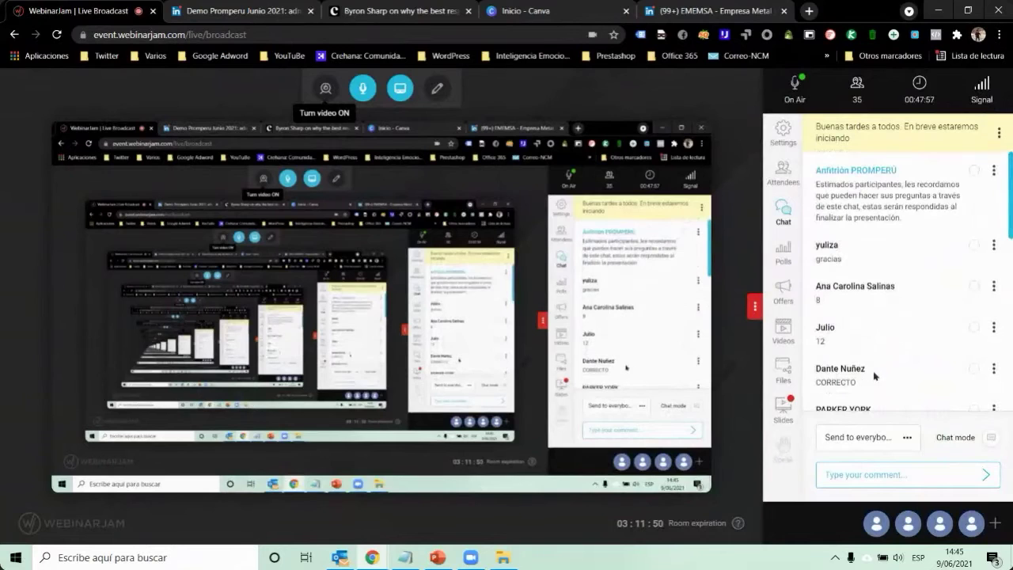
Step: Turn on the presenter's video in the WebinarJam broadcast
{"action": "mouse_move", "coordinate": [404, 145]}
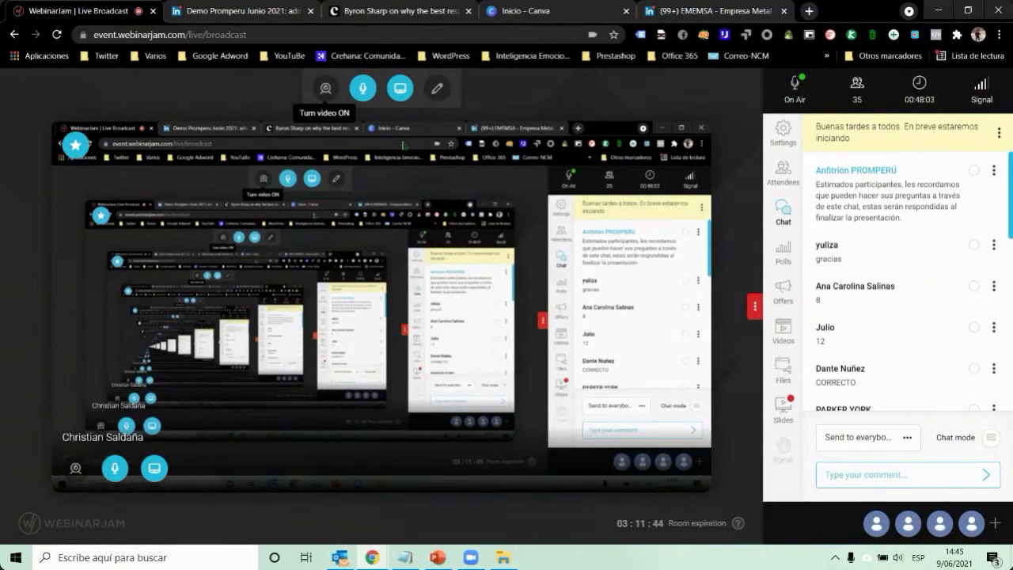
{"action": "left_click", "coordinate": [325, 89]}
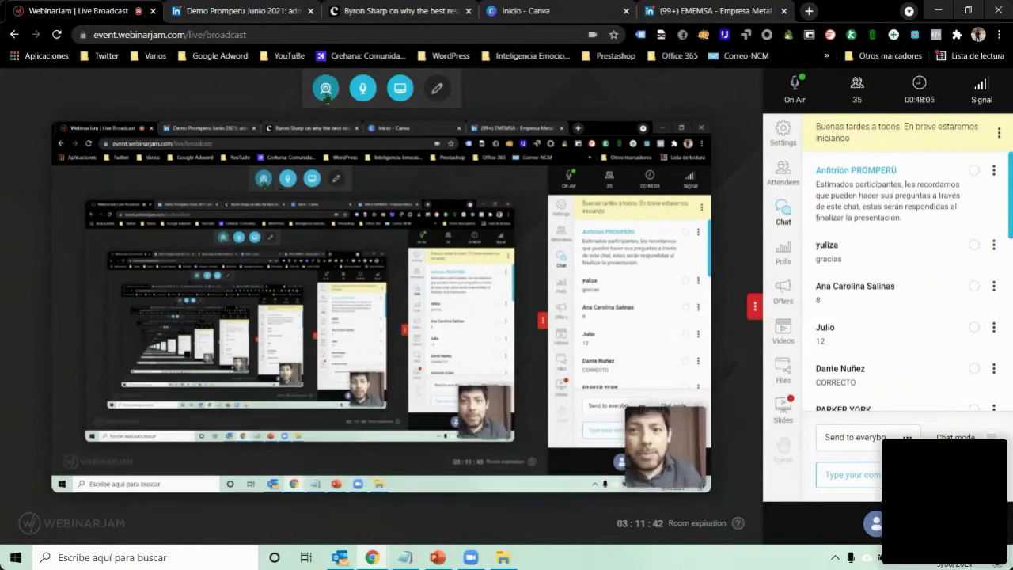
{"action": "mouse_move", "coordinate": [633, 454]}
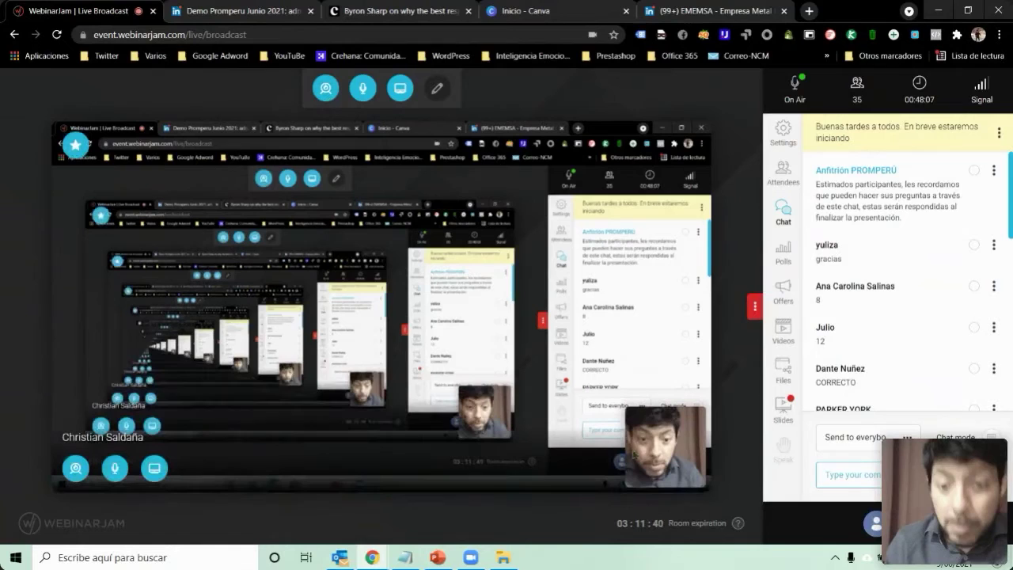
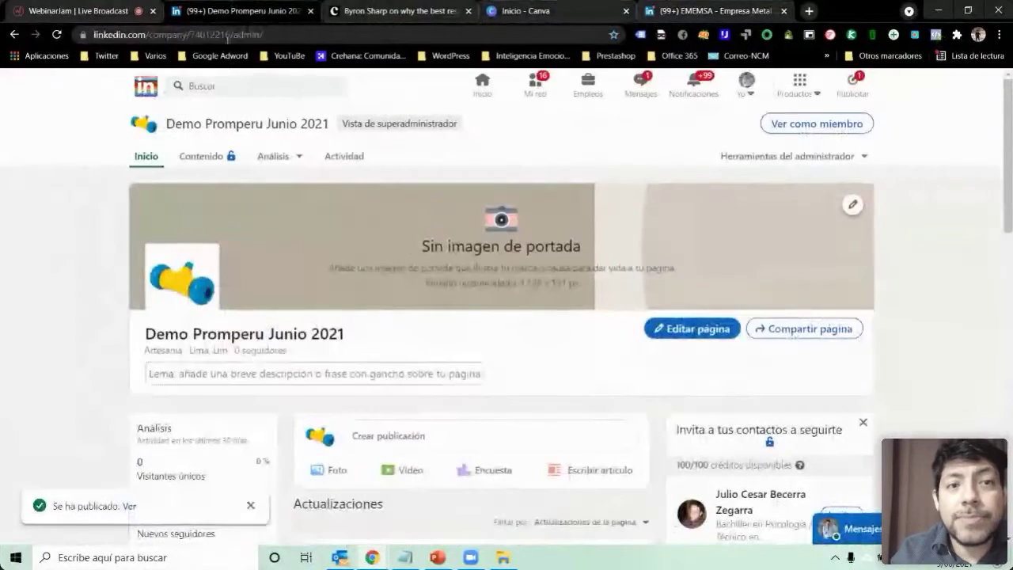
Step: Go to the LinkedIn home feed and locate the Páginas de empresa option among the products and business services
{"action": "left_click", "coordinate": [481, 82]}
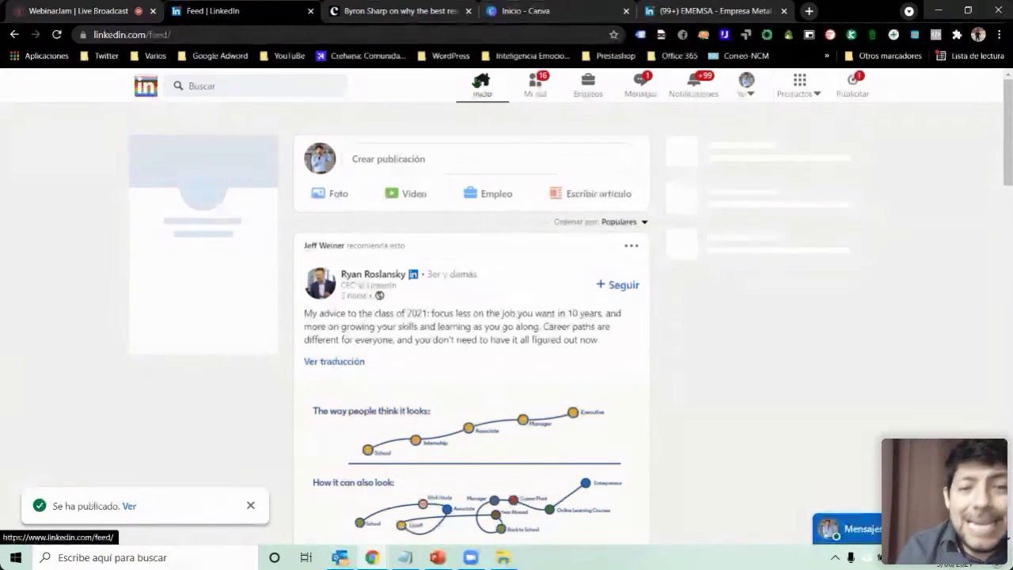
{"action": "left_click", "coordinate": [805, 94]}
{"action": "scroll", "coordinate": [827, 372], "scroll_direction": "down", "scroll_amount": 1}
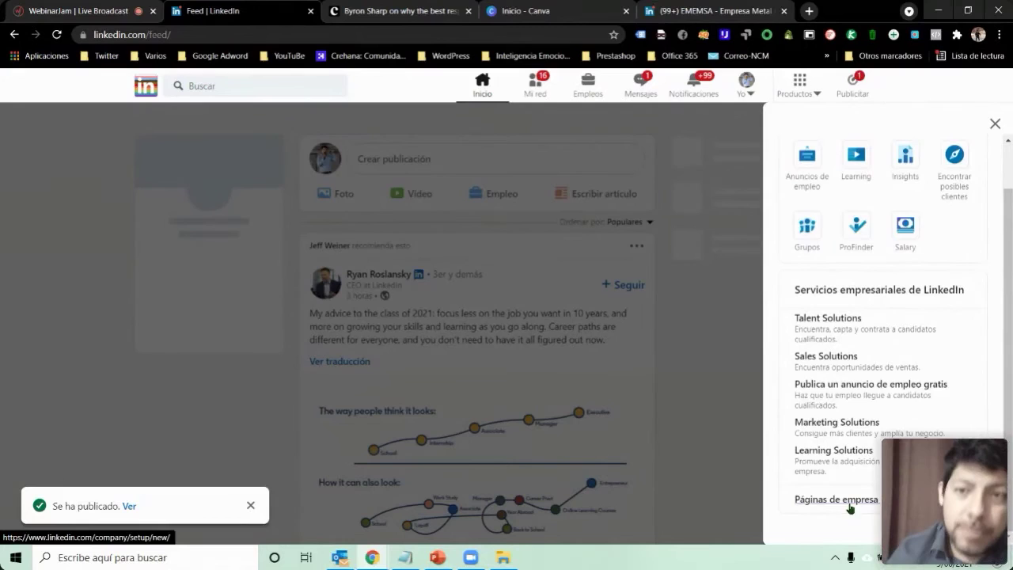
Step: Look through the managed companies of the LinkedIn account for the demo page
{"action": "left_click", "coordinate": [747, 93]}
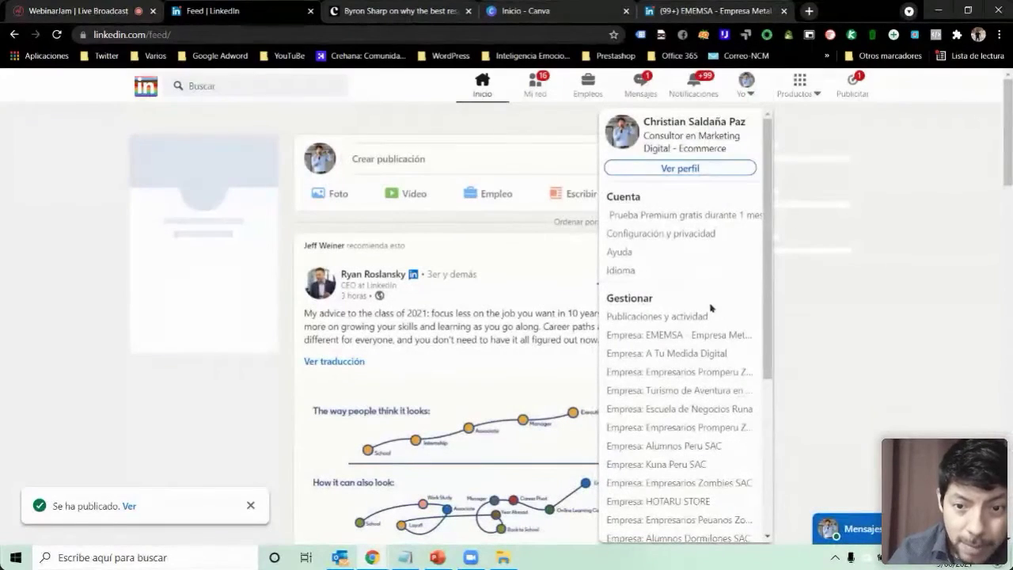
{"action": "scroll", "coordinate": [709, 307], "scroll_direction": "down", "scroll_amount": 5}
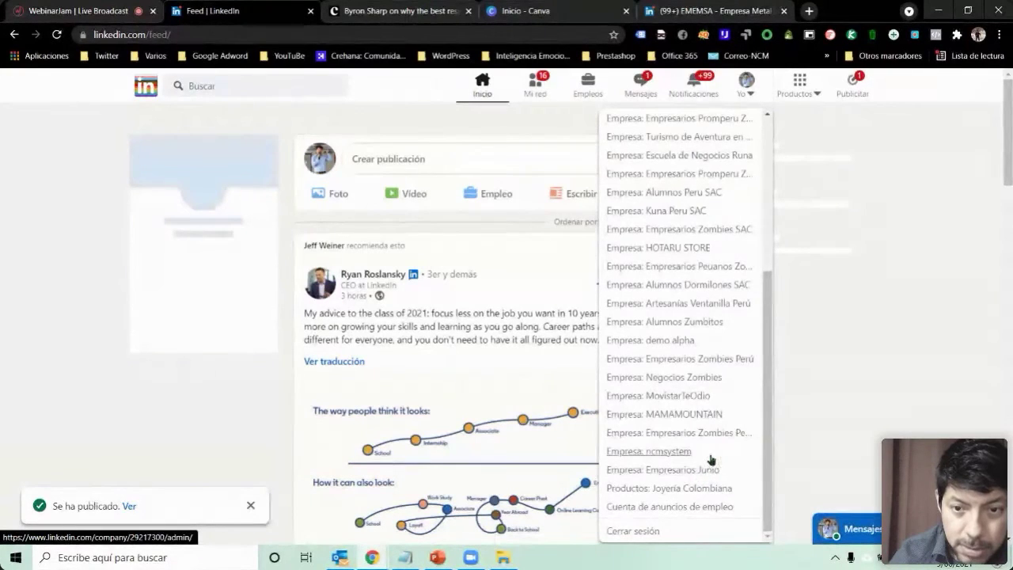
{"action": "scroll", "coordinate": [704, 467], "scroll_direction": "up", "scroll_amount": 2}
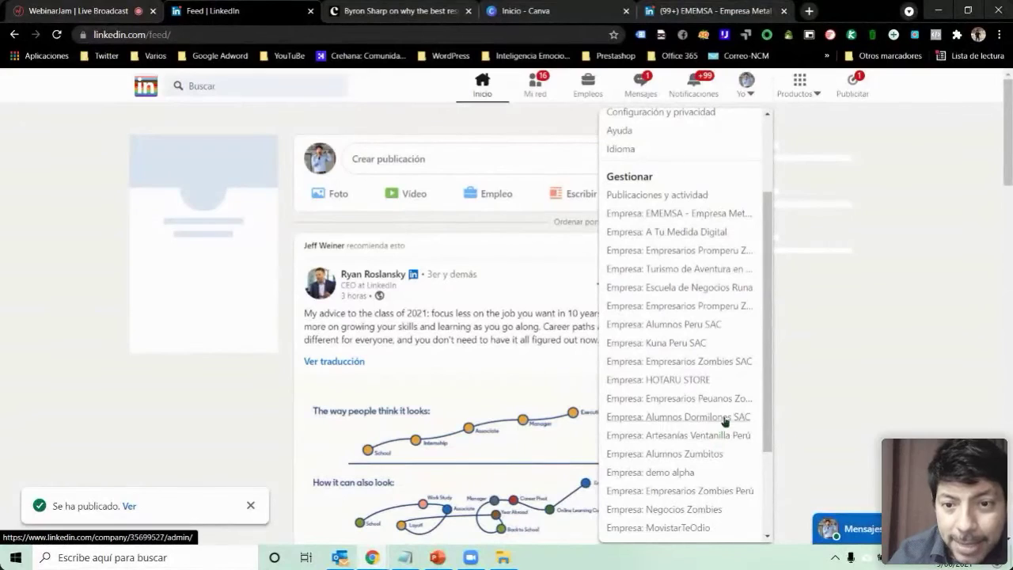
{"action": "scroll", "coordinate": [747, 379], "scroll_direction": "down", "scroll_amount": 2}
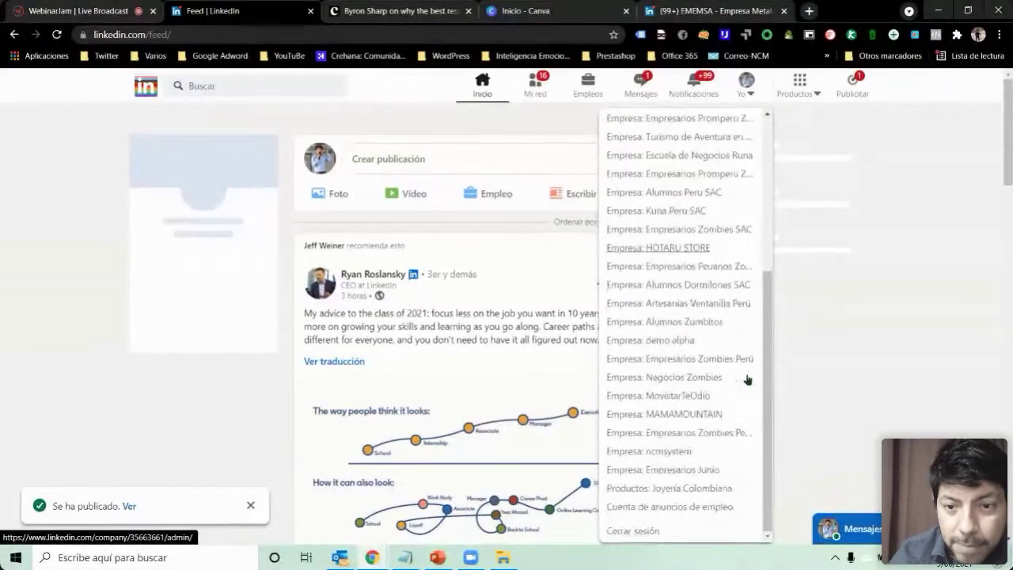
{"action": "scroll", "coordinate": [747, 380], "scroll_direction": "down", "scroll_amount": 1}
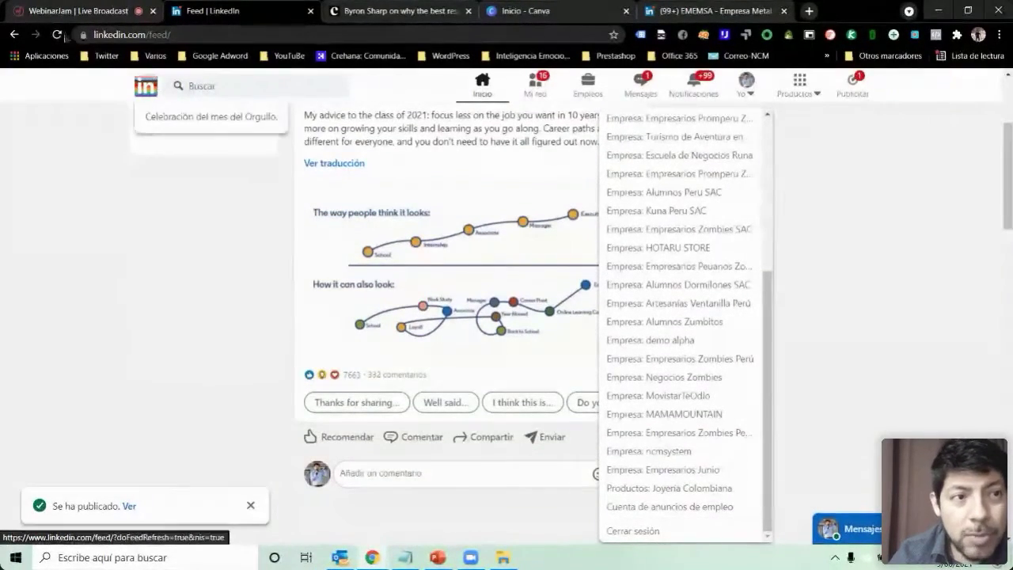
Step: Reload the feed and open the Demo Promperu Junio 2021 page from the account's managed companies
{"action": "left_click", "coordinate": [129, 506]}
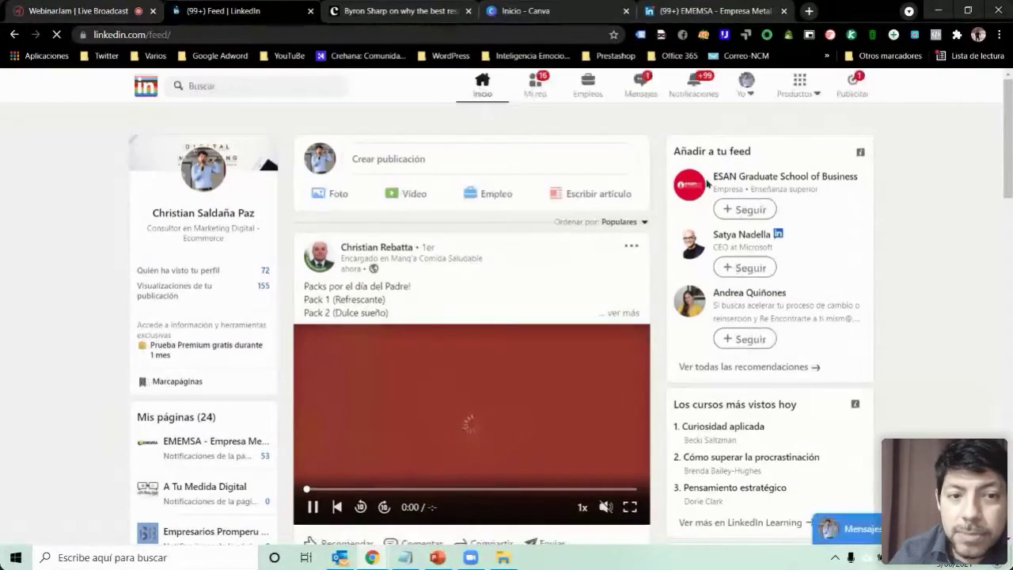
{"action": "left_click", "coordinate": [745, 85]}
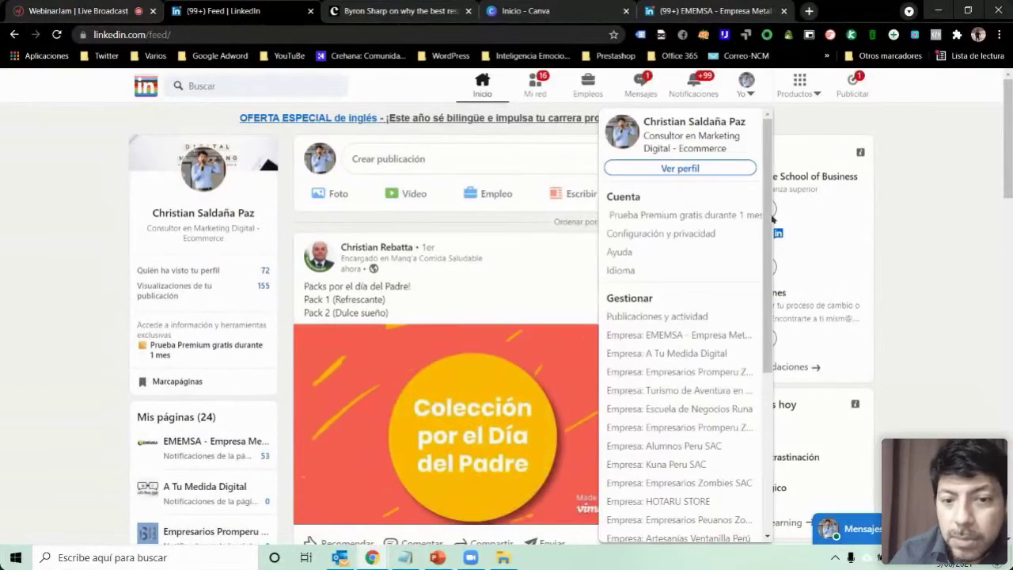
{"action": "scroll", "coordinate": [701, 389], "scroll_direction": "down", "scroll_amount": 1}
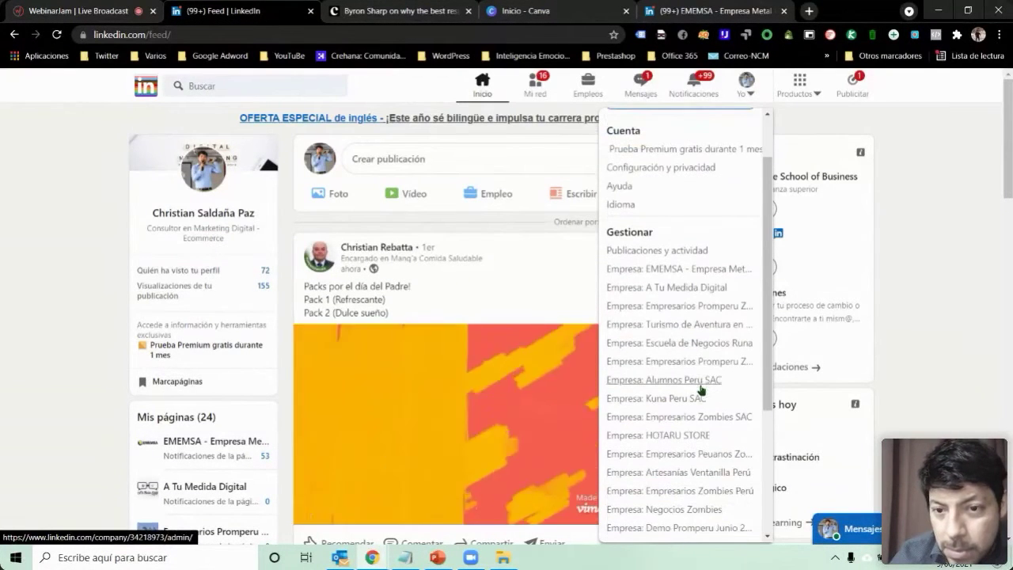
{"action": "scroll", "coordinate": [701, 388], "scroll_direction": "down", "scroll_amount": 1}
{"action": "scroll", "coordinate": [701, 388], "scroll_direction": "down", "scroll_amount": 2}
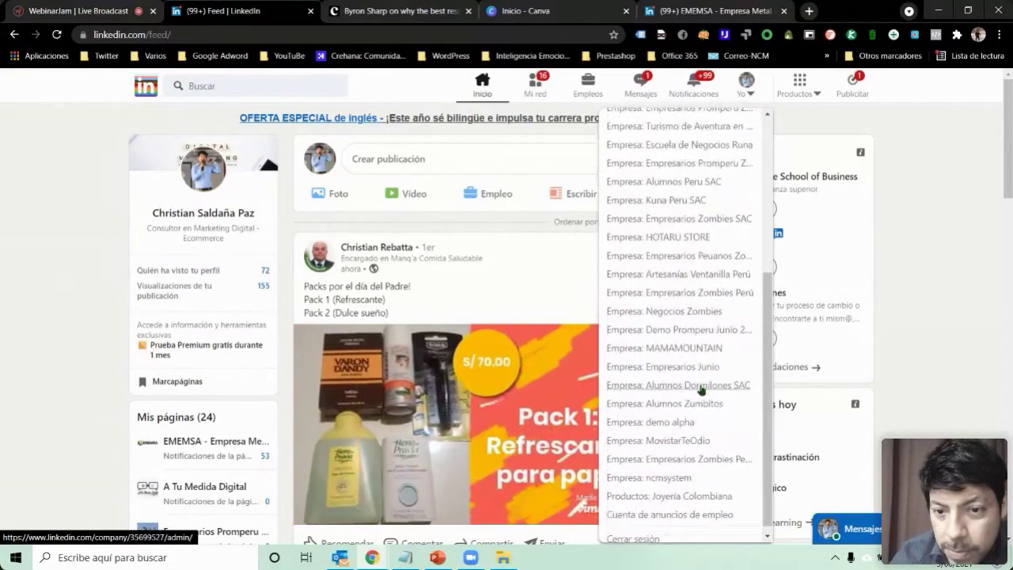
{"action": "left_click", "coordinate": [721, 331]}
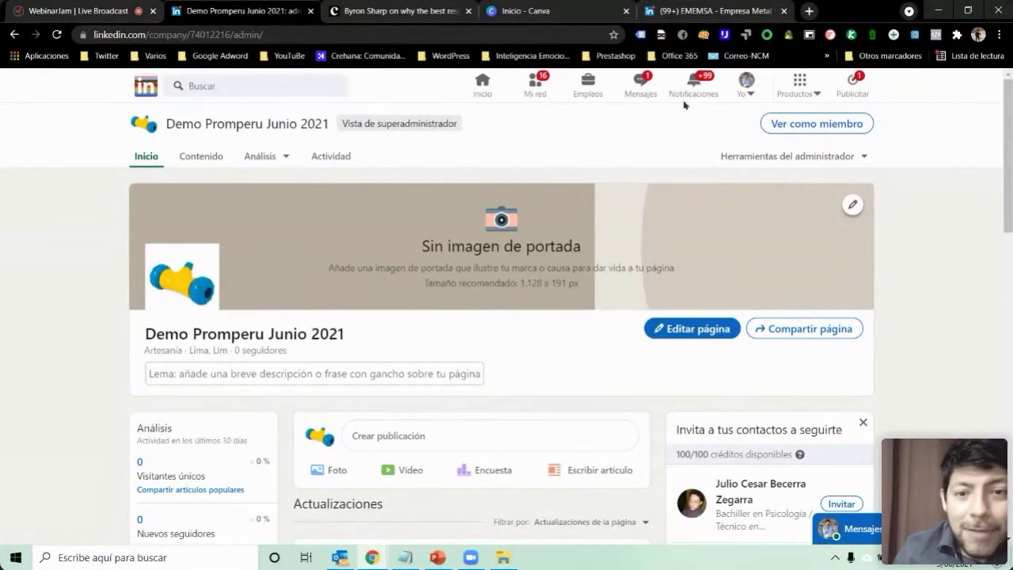
Step: Switch to Canva and open the Banner para LinkedIn templates from the search suggestions
{"action": "left_click", "coordinate": [522, 11]}
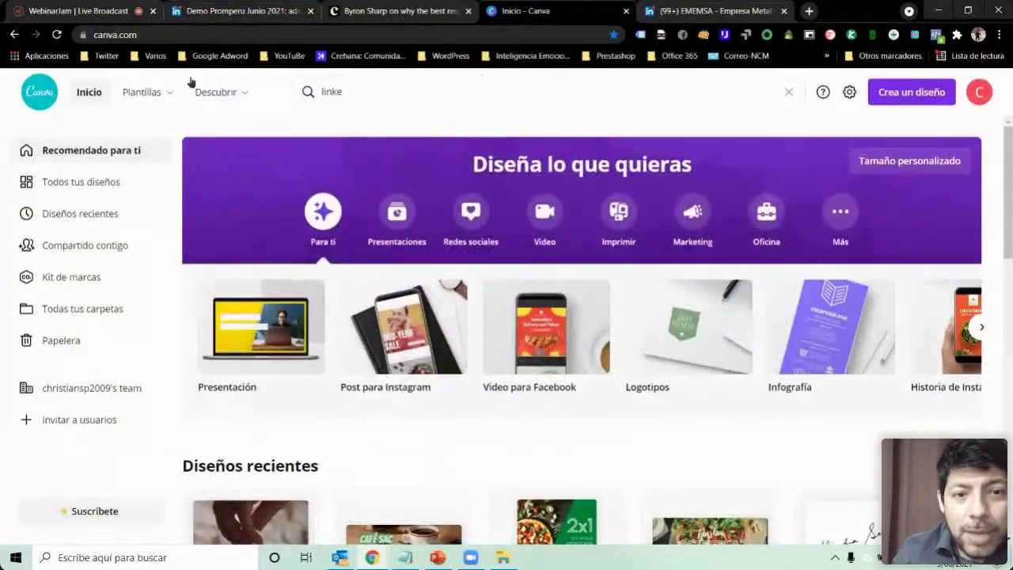
{"action": "mouse_move", "coordinate": [194, 89]}
{"action": "left_click", "coordinate": [375, 89]}
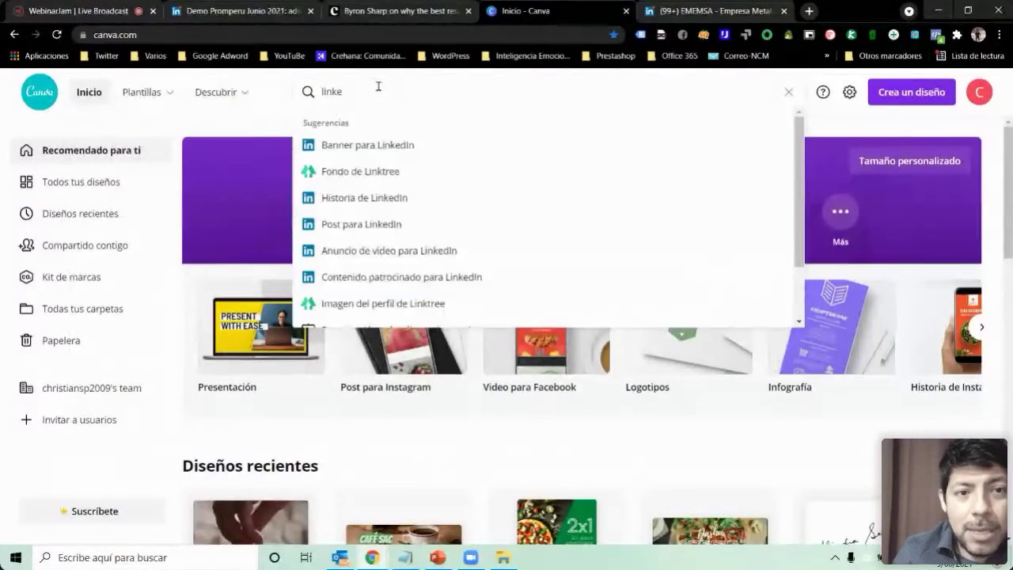
{"action": "left_click", "coordinate": [368, 147]}
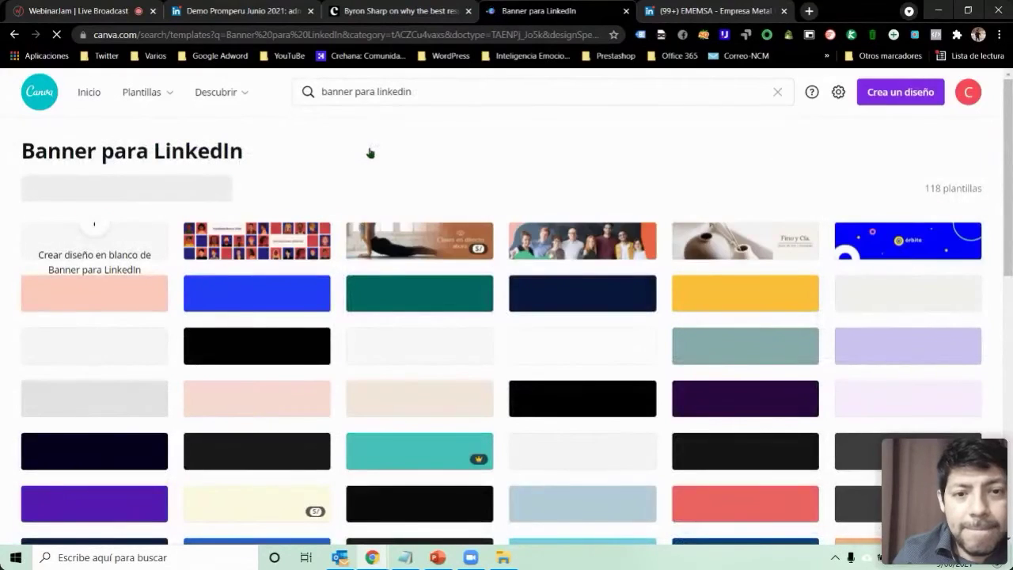
Step: Browse the LinkedIn banner templates and open the purple-lit keyboard template for editing
{"action": "scroll", "coordinate": [497, 392], "scroll_direction": "down", "scroll_amount": 2}
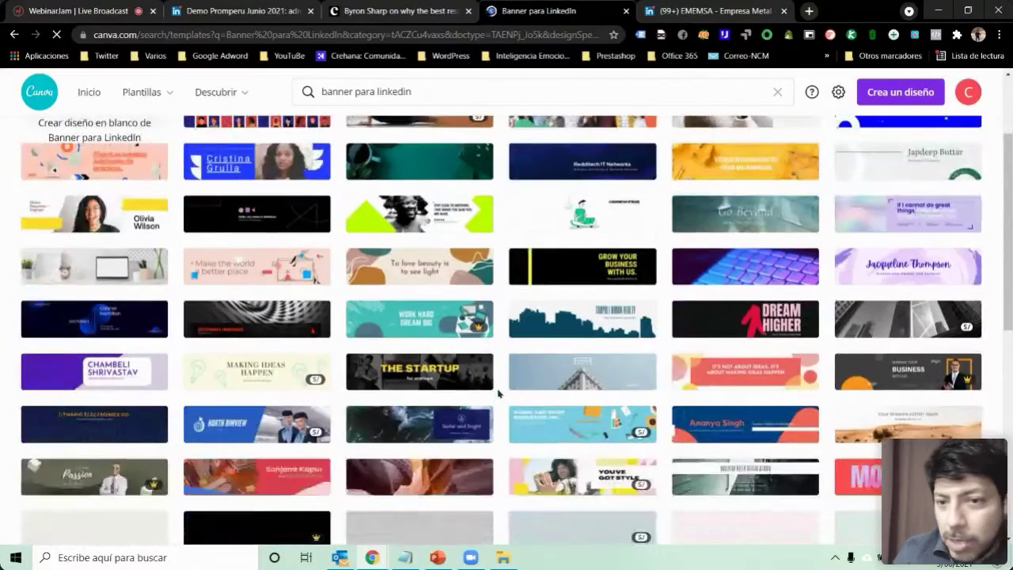
{"action": "scroll", "coordinate": [498, 394], "scroll_direction": "down", "scroll_amount": 2}
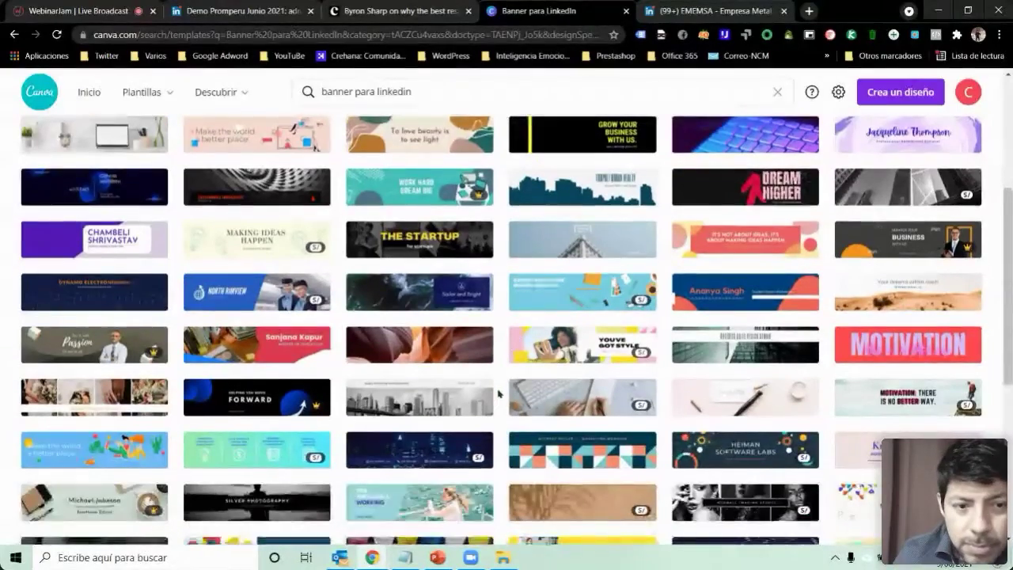
{"action": "scroll", "coordinate": [498, 393], "scroll_direction": "down", "scroll_amount": 1}
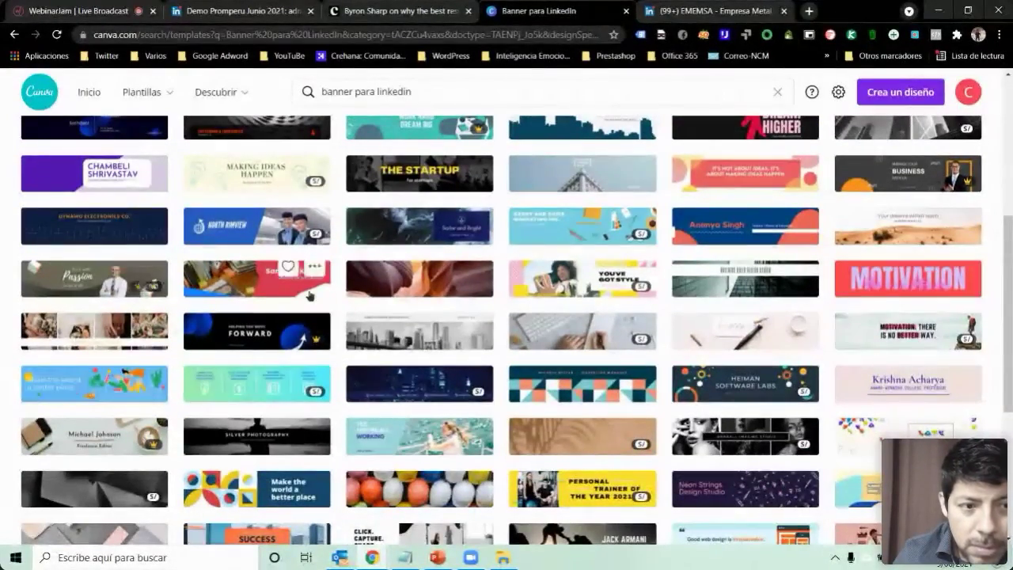
{"action": "scroll", "coordinate": [420, 265], "scroll_direction": "up", "scroll_amount": 3}
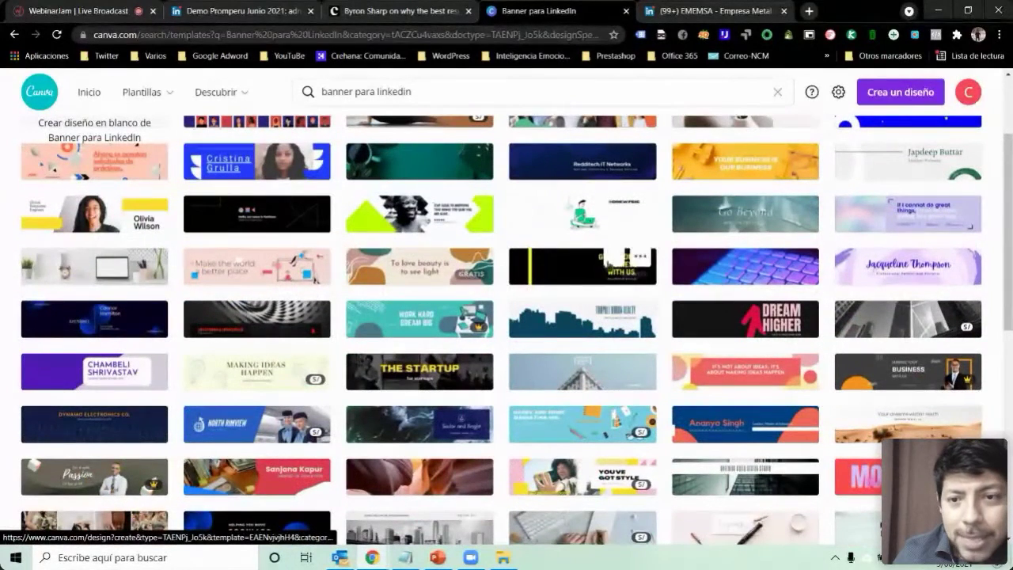
{"action": "left_click", "coordinate": [716, 270]}
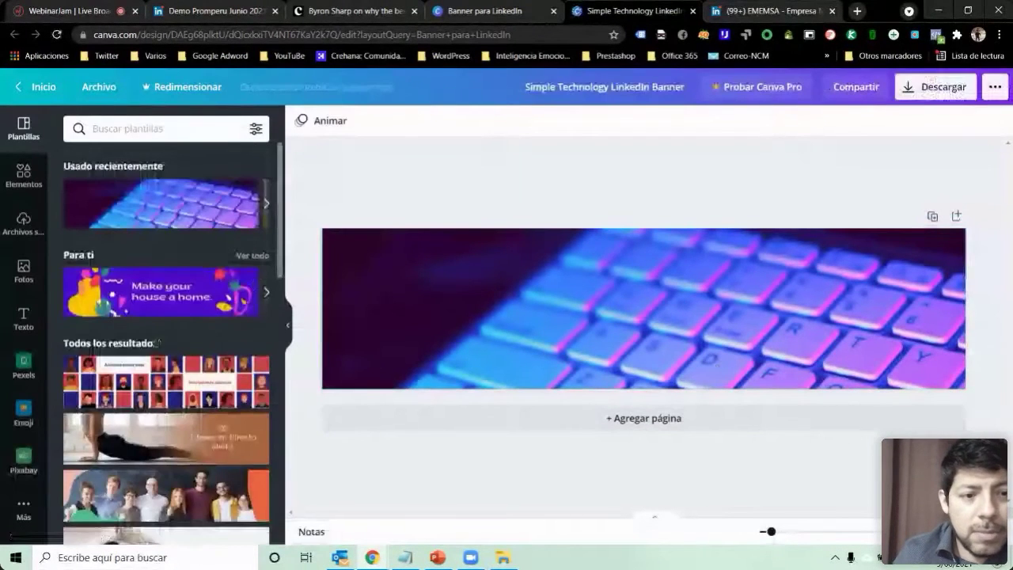
Step: Replace the banner design with the template showing a group of people against a blackboard and download it as PNG
{"action": "scroll", "coordinate": [158, 342], "scroll_direction": "down", "scroll_amount": 3}
{"action": "left_click", "coordinate": [206, 296]}
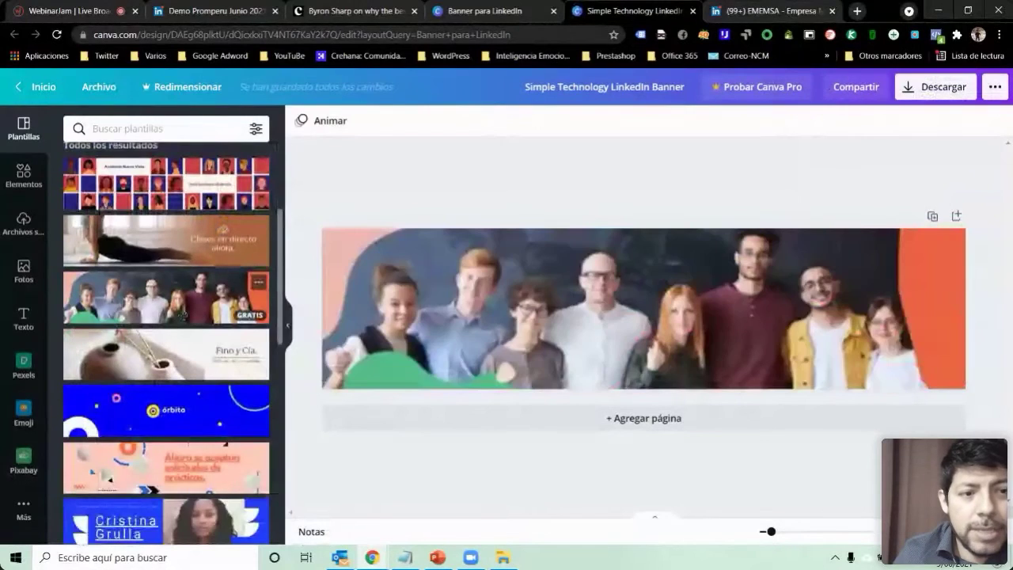
{"action": "left_click", "coordinate": [546, 386]}
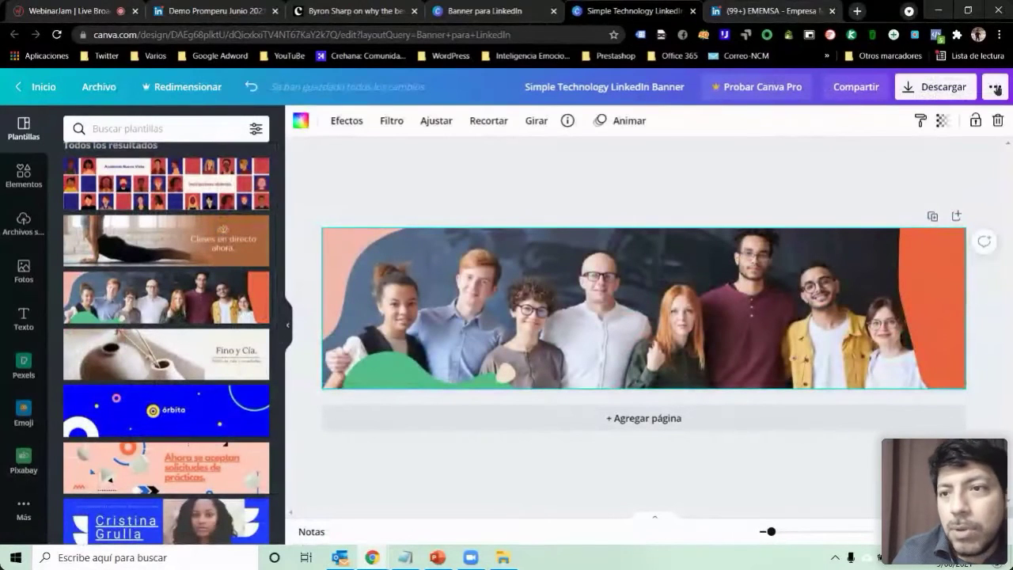
{"action": "left_click", "coordinate": [927, 86]}
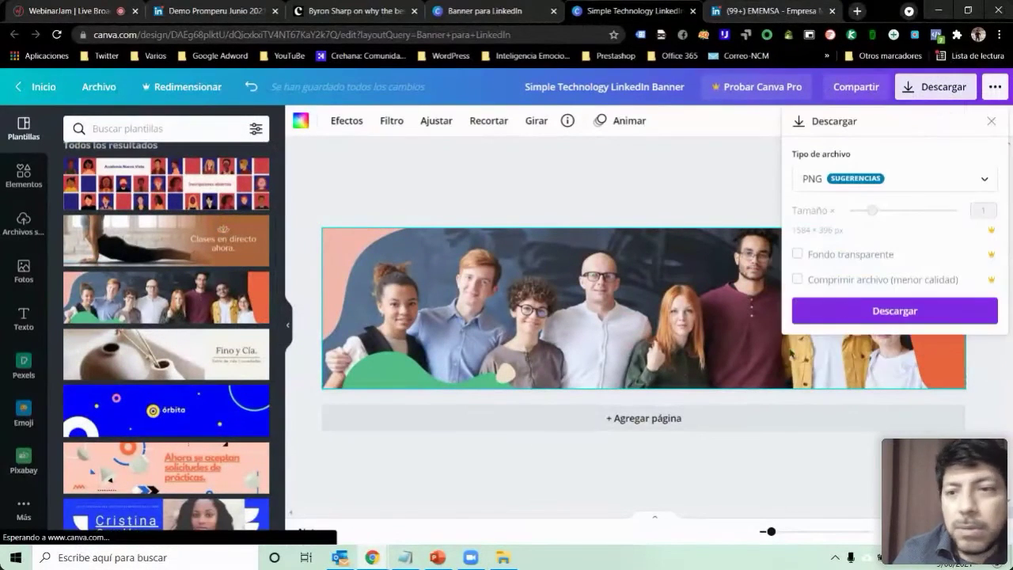
{"action": "left_click", "coordinate": [865, 316]}
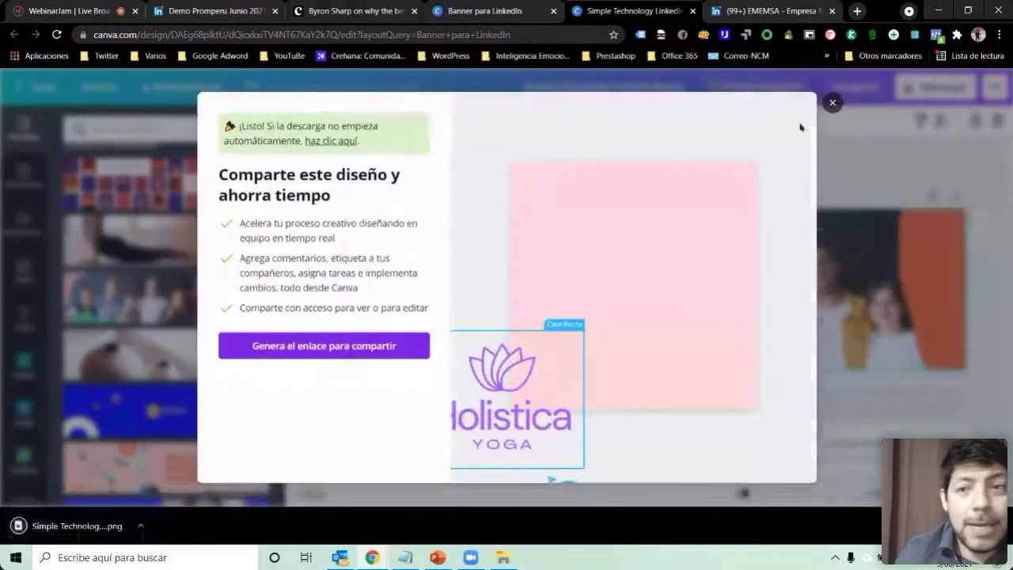
Step: Close the EMEMSA page and return to the Demo Promperu Junio 2021 page on LinkedIn
{"action": "left_click", "coordinate": [473, 11]}
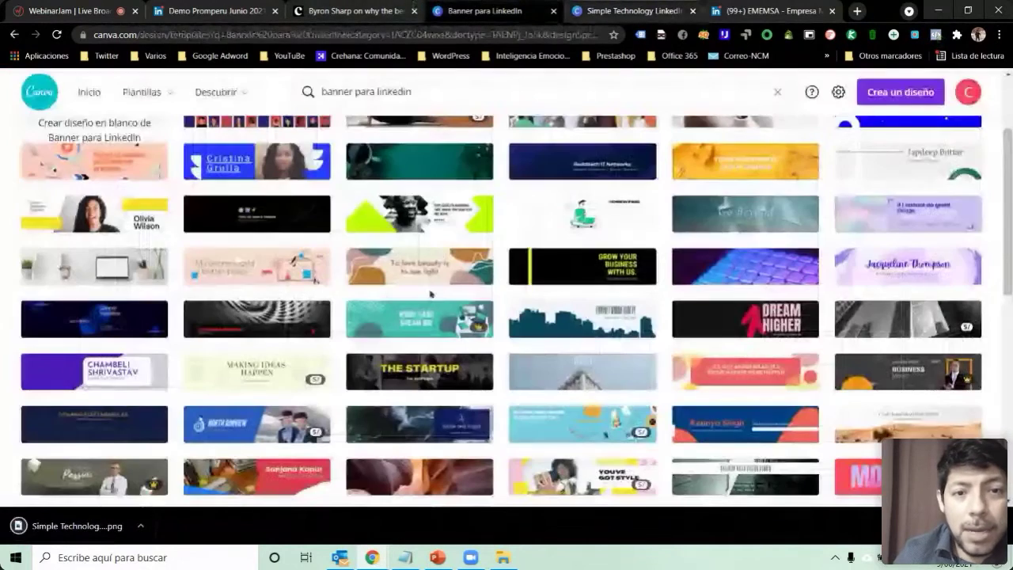
{"action": "left_click", "coordinate": [772, 10]}
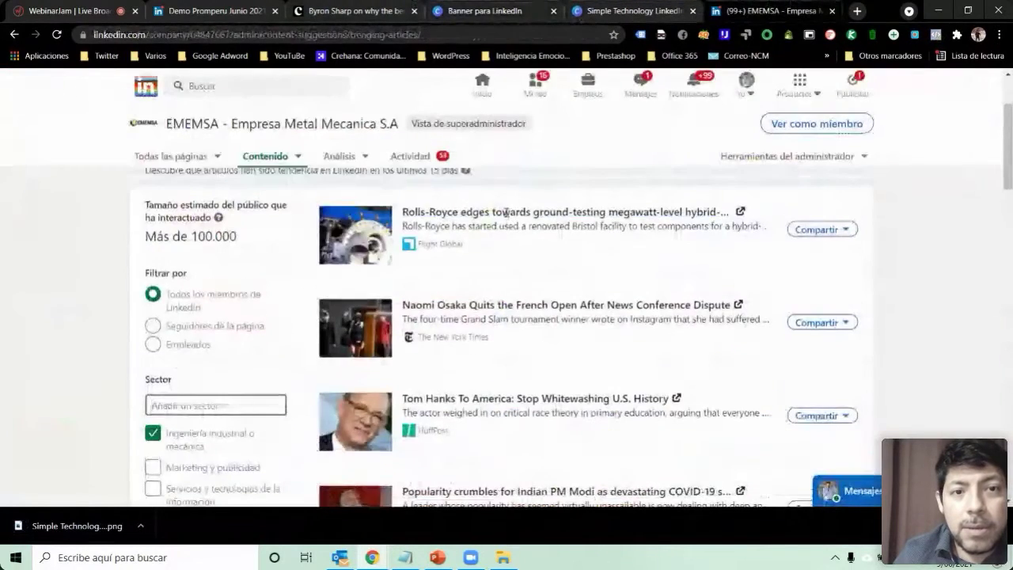
{"action": "left_click", "coordinate": [831, 11]}
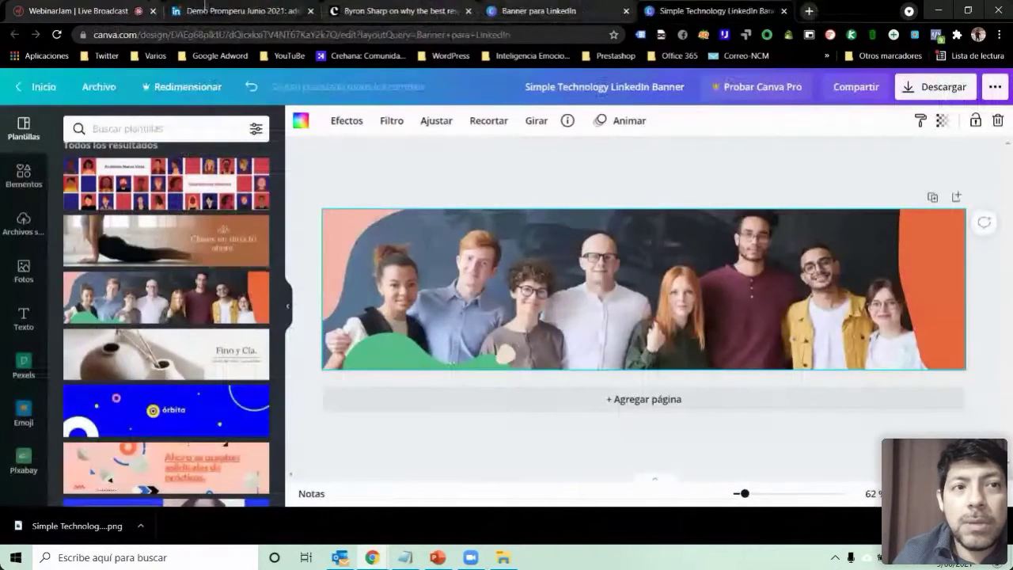
{"action": "left_click", "coordinate": [209, 12]}
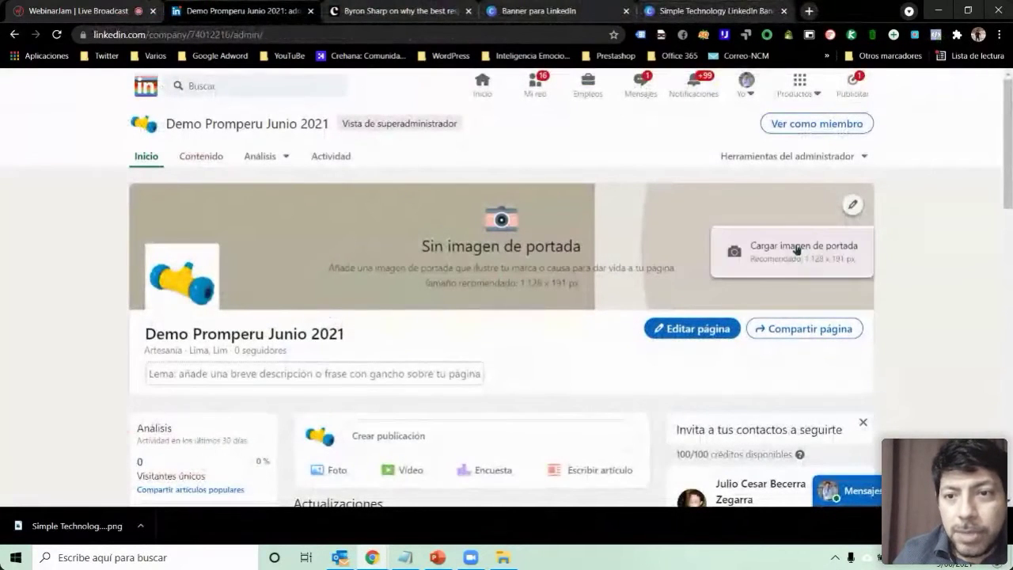
Step: Upload Simple Technology LinkedIn Banner.png from Descargas as the page's cover image and save it
{"action": "left_click", "coordinate": [792, 253]}
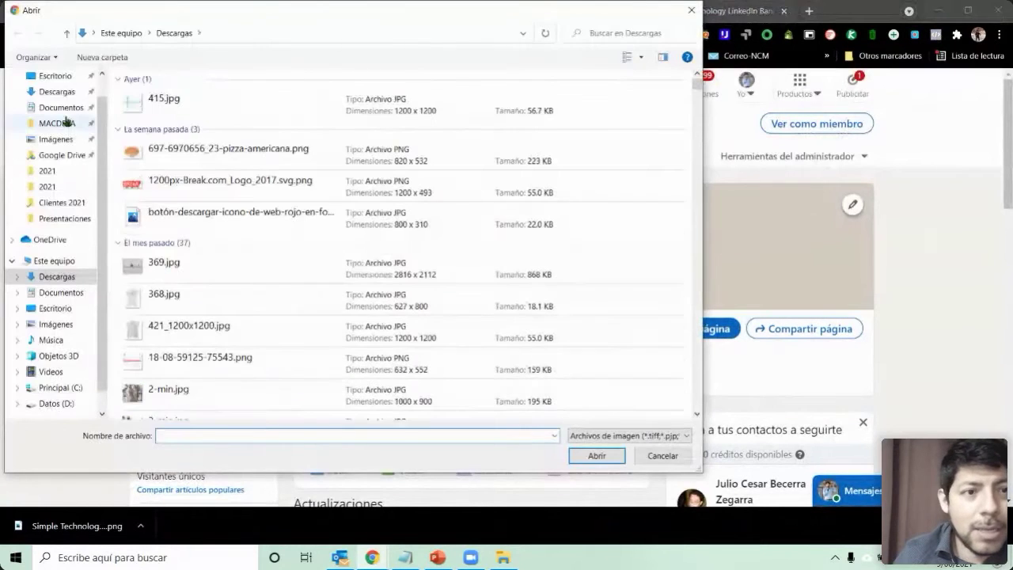
{"action": "left_click", "coordinate": [235, 110]}
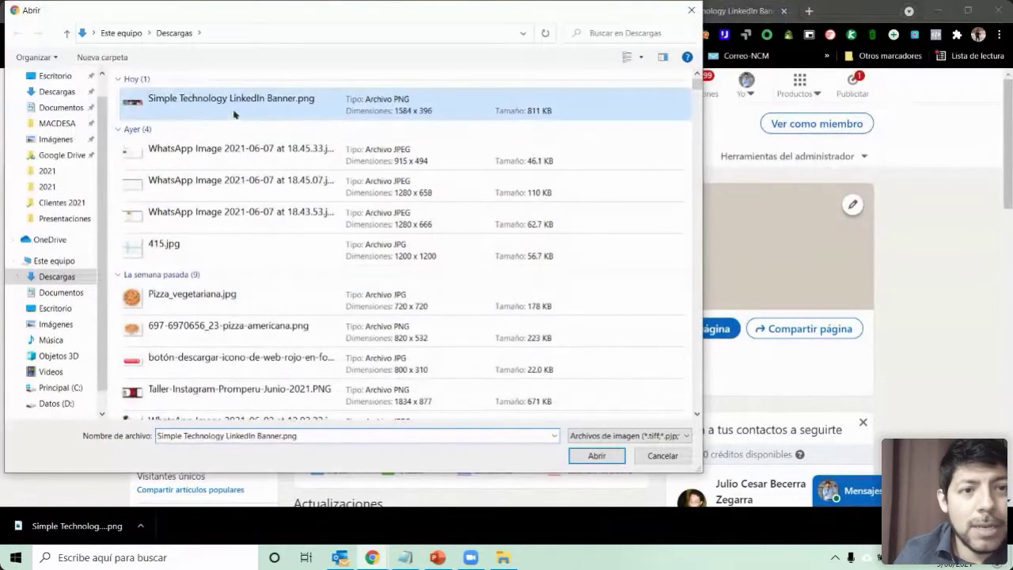
{"action": "left_click", "coordinate": [596, 455]}
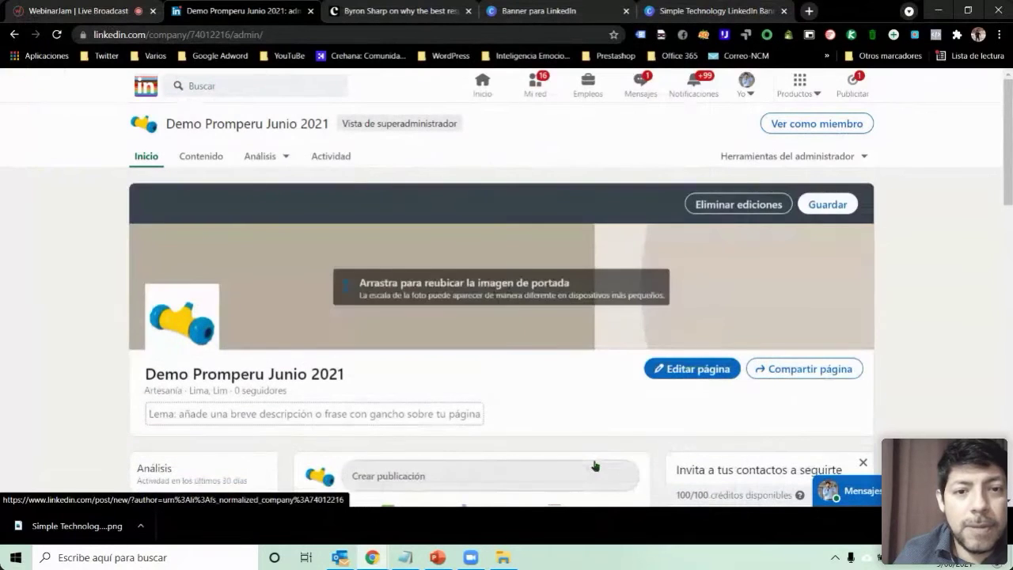
{"action": "left_click_drag", "start_coordinate": [558, 288], "coordinate": [571, 253]}
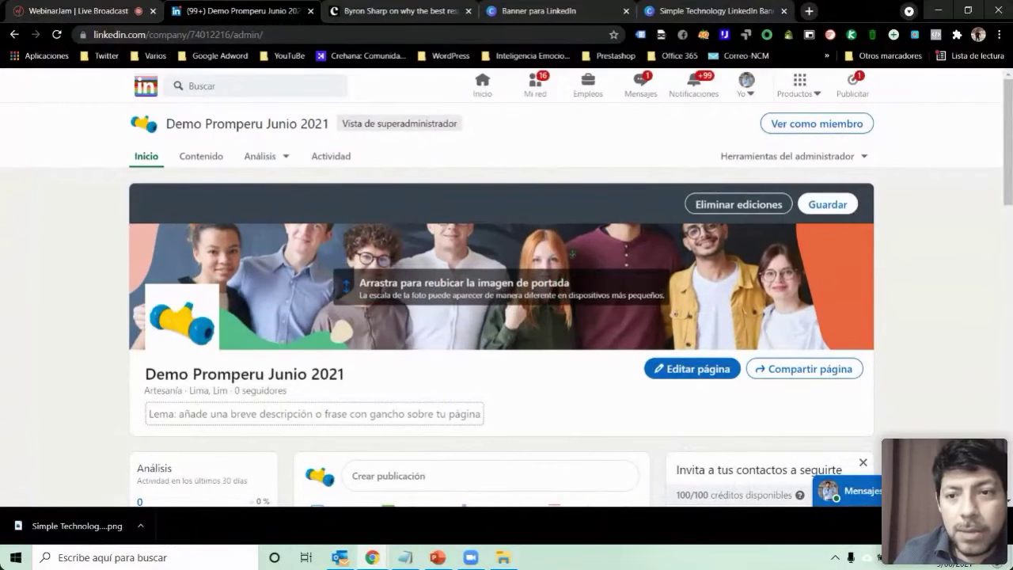
{"action": "left_click", "coordinate": [848, 210]}
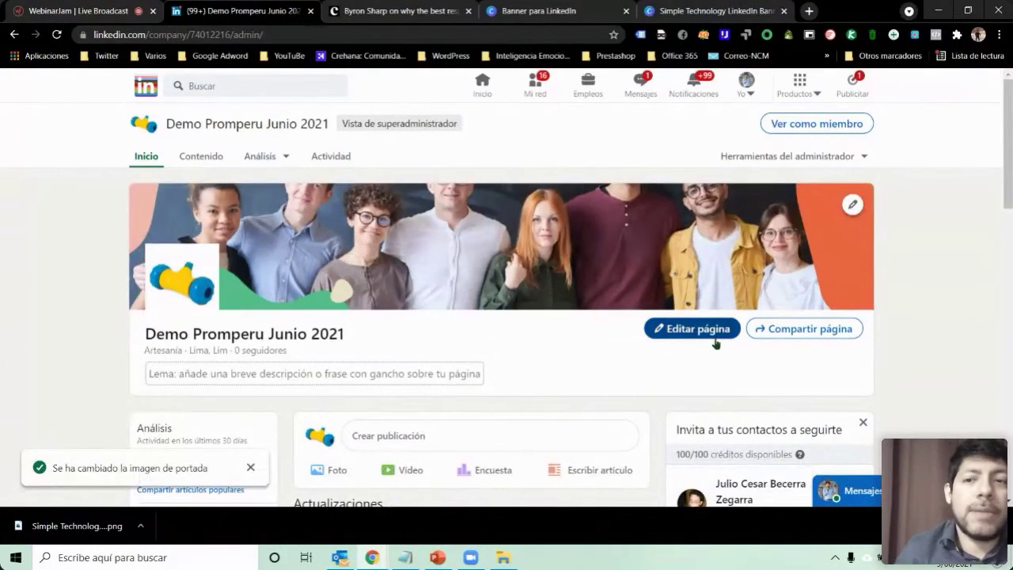
Step: Reposition the cover image downward so the people's heads fit in the frame, and save the change
{"action": "left_click", "coordinate": [852, 205]}
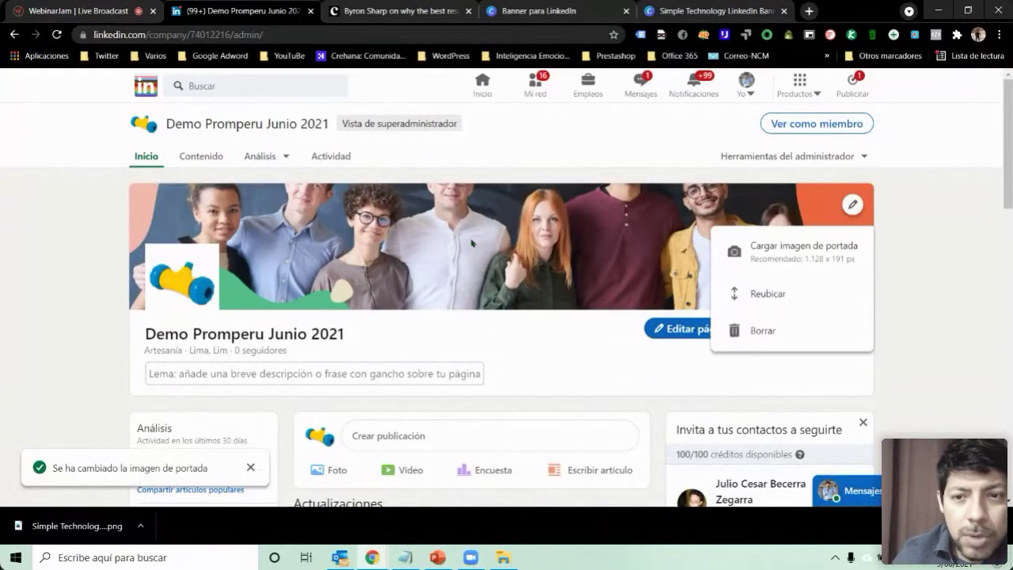
{"action": "left_click", "coordinate": [748, 294]}
{"action": "left_click_drag", "start_coordinate": [527, 259], "coordinate": [526, 307]}
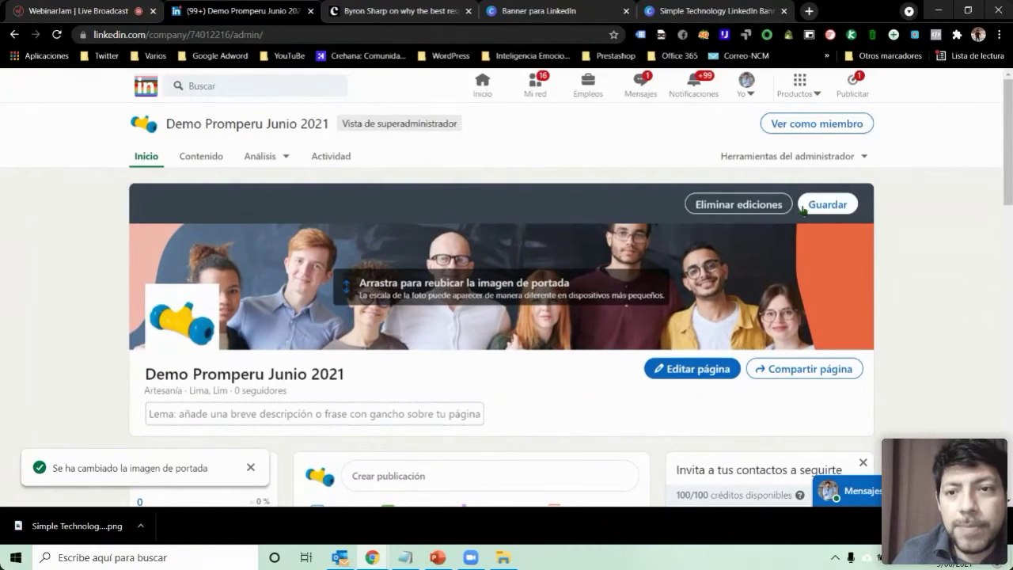
{"action": "left_click", "coordinate": [821, 208]}
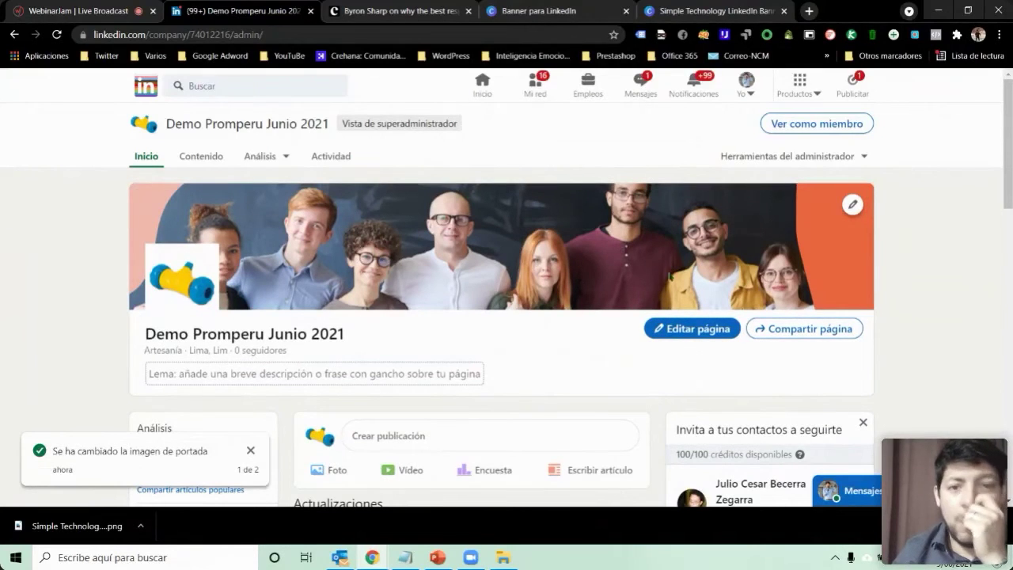
Step: Review the Demo Promperu Junio 2021 page's published posts and its new cover, dismissing the Outlook notification
{"action": "scroll", "coordinate": [306, 286], "scroll_direction": "down", "scroll_amount": 6}
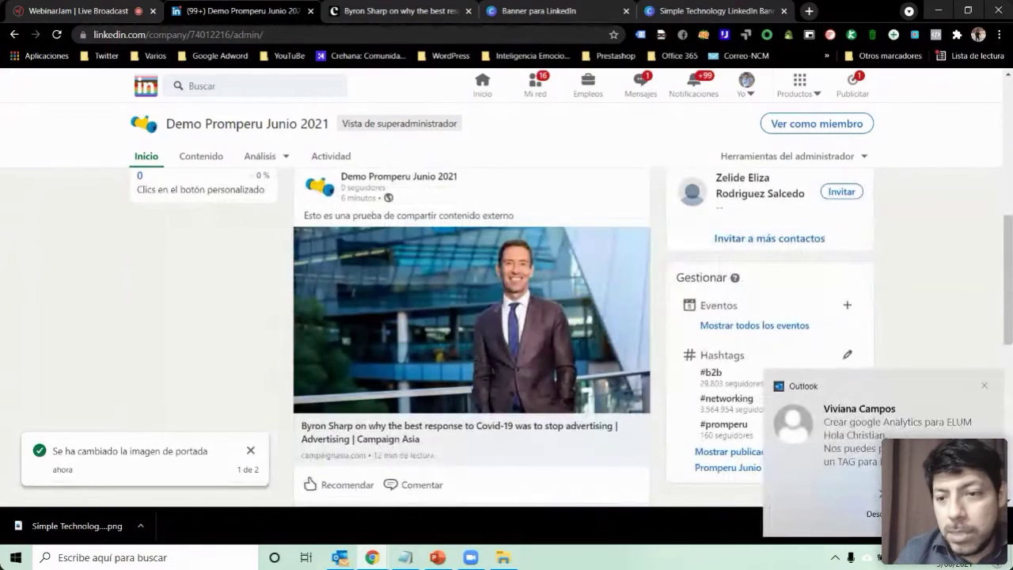
{"action": "left_click", "coordinate": [985, 385]}
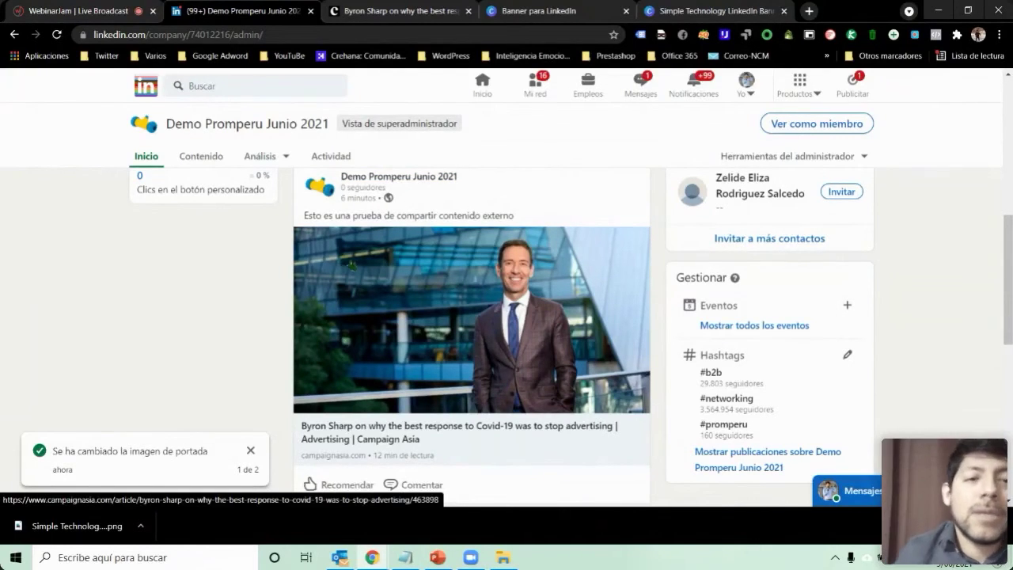
{"action": "scroll", "coordinate": [537, 420], "scroll_direction": "down", "scroll_amount": 5}
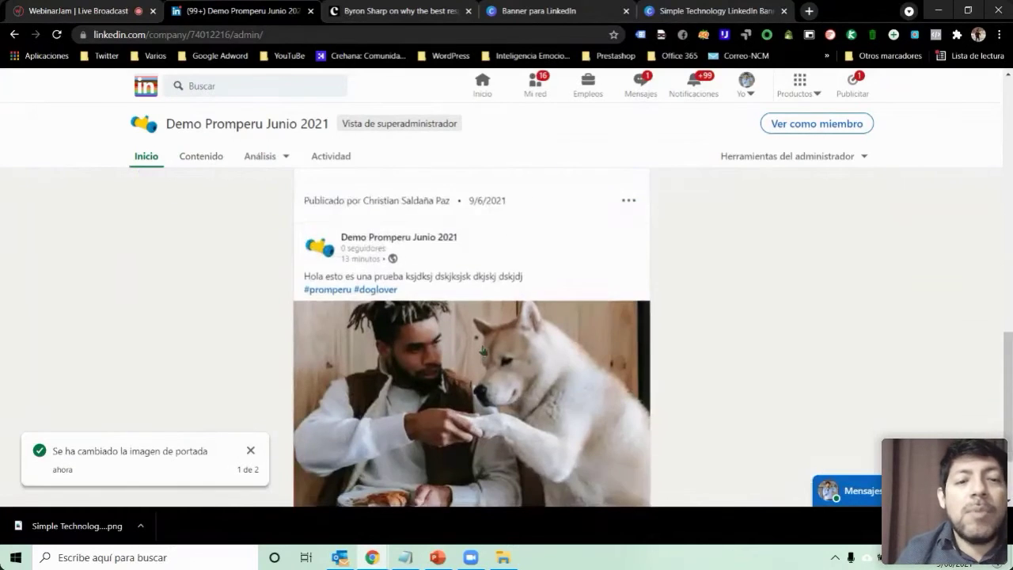
{"action": "scroll", "coordinate": [483, 349], "scroll_direction": "down", "scroll_amount": 2}
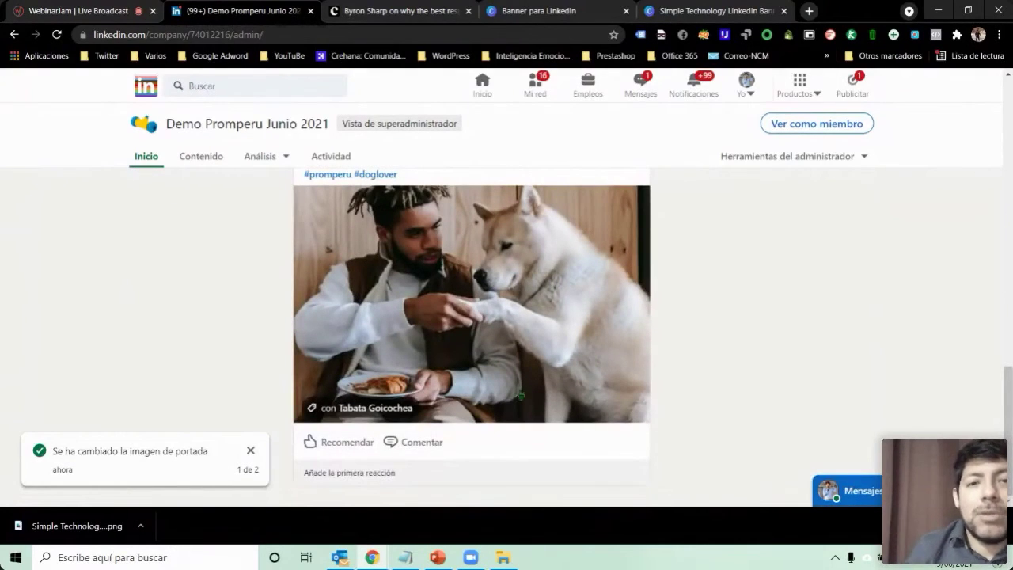
{"action": "scroll", "coordinate": [519, 394], "scroll_direction": "up", "scroll_amount": 6}
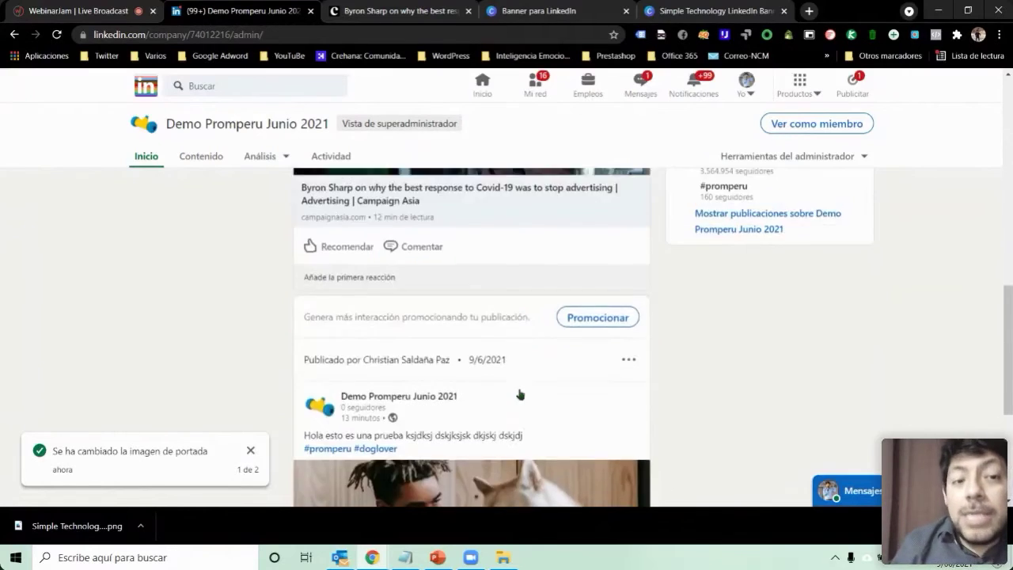
{"action": "scroll", "coordinate": [205, 204], "scroll_direction": "up", "scroll_amount": 3}
{"action": "scroll", "coordinate": [206, 204], "scroll_direction": "up", "scroll_amount": 3}
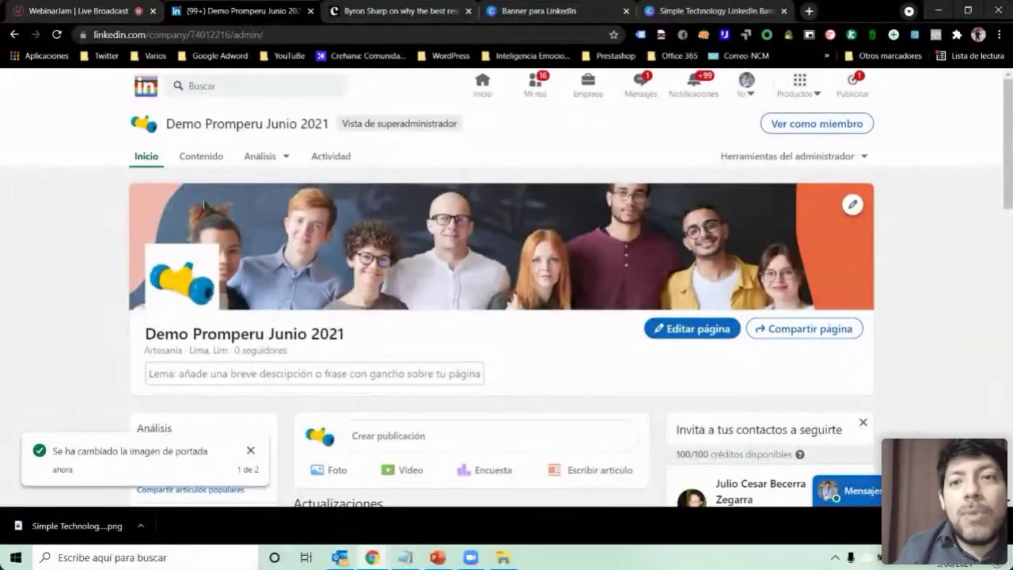
Step: Load linkedin.com in place of the Campaign Asia article about Byron Sharp
{"action": "left_click", "coordinate": [542, 11]}
{"action": "left_click", "coordinate": [401, 11]}
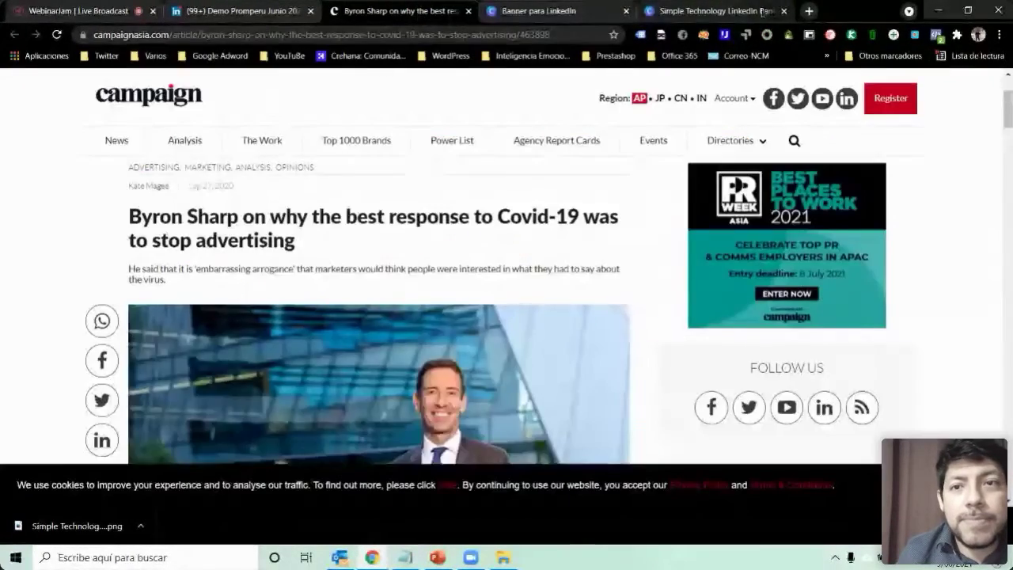
{"action": "left_click", "coordinate": [714, 11]}
{"action": "left_click", "coordinate": [233, 11]}
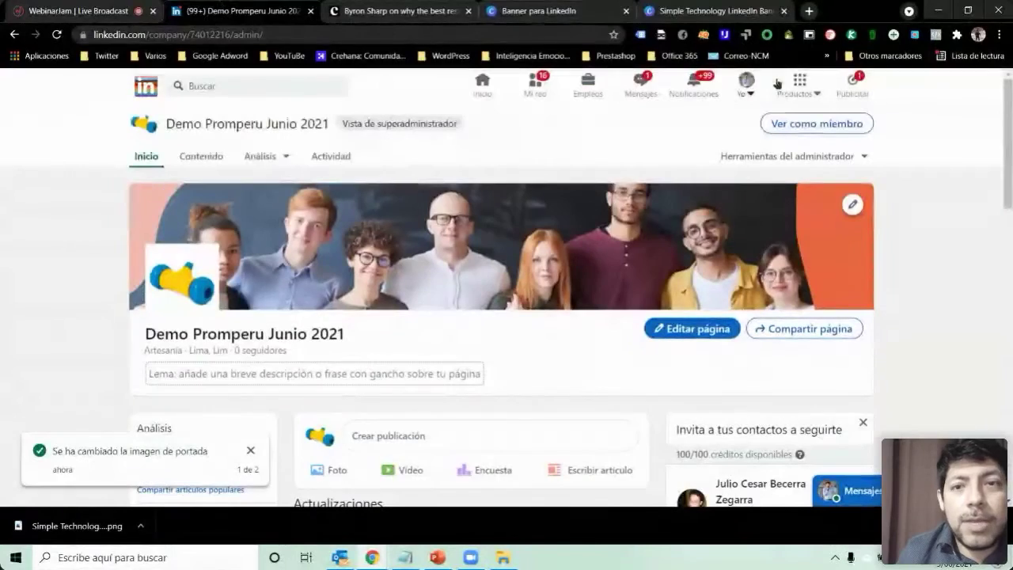
{"action": "left_click", "coordinate": [399, 11]}
{"action": "left_click", "coordinate": [375, 34]}
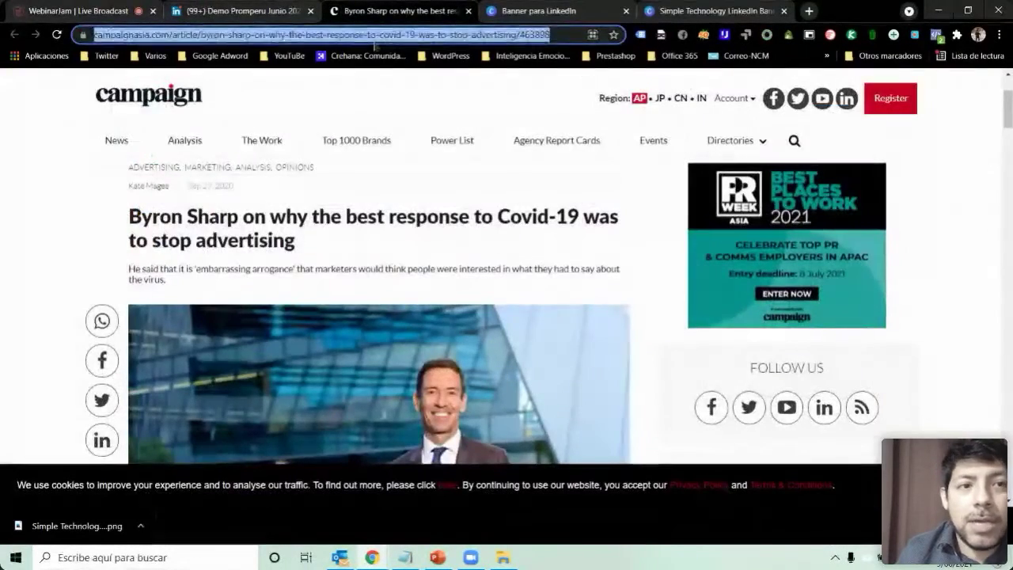
{"action": "type", "text": "lin"}
{"action": "key", "text": "Return"}
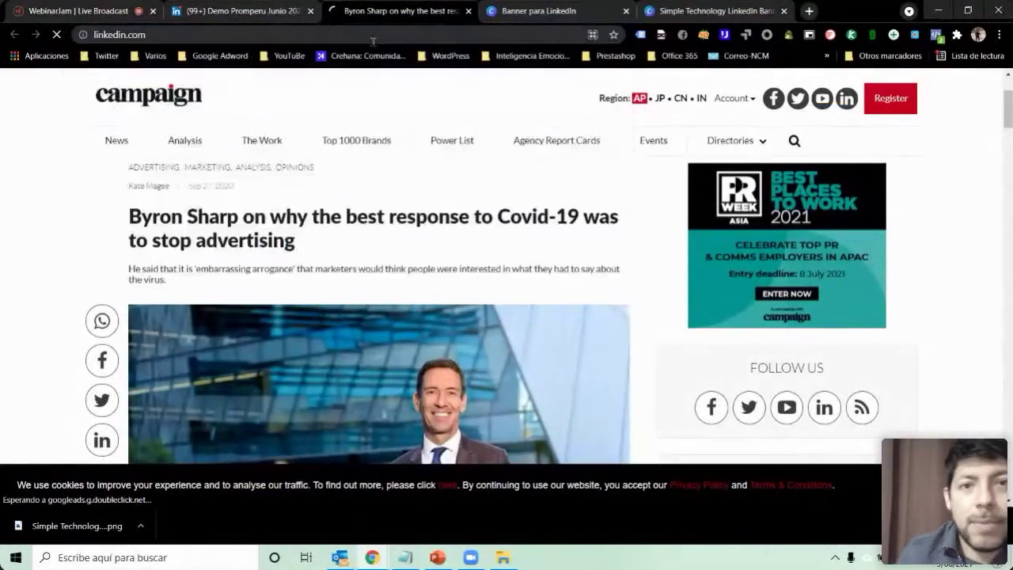
Step: Close the Canva template search and the banner design, leaving the LinkedIn feed open
{"action": "left_click", "coordinate": [613, 12]}
{"action": "left_click", "coordinate": [626, 11]}
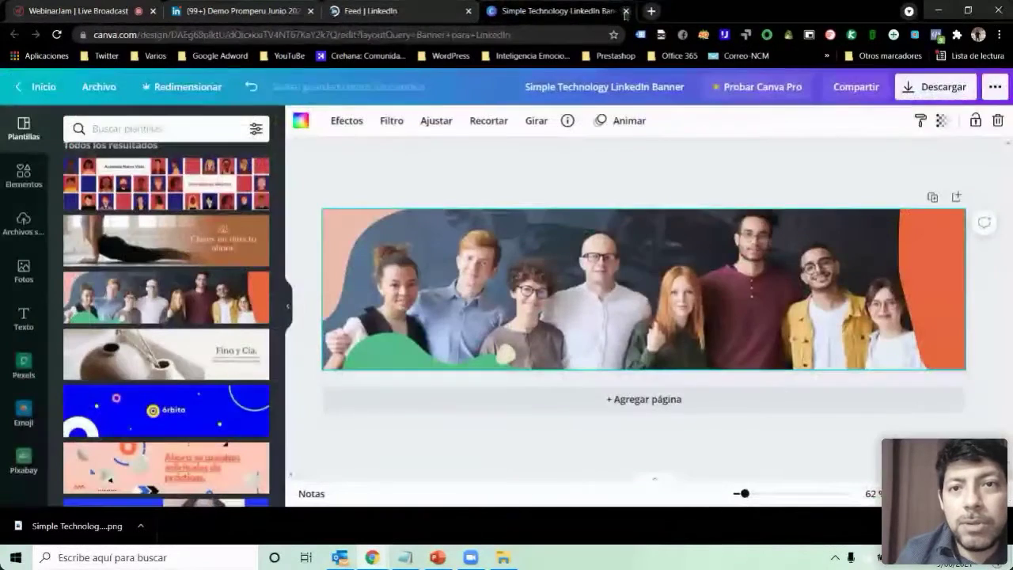
{"action": "left_click", "coordinate": [626, 11]}
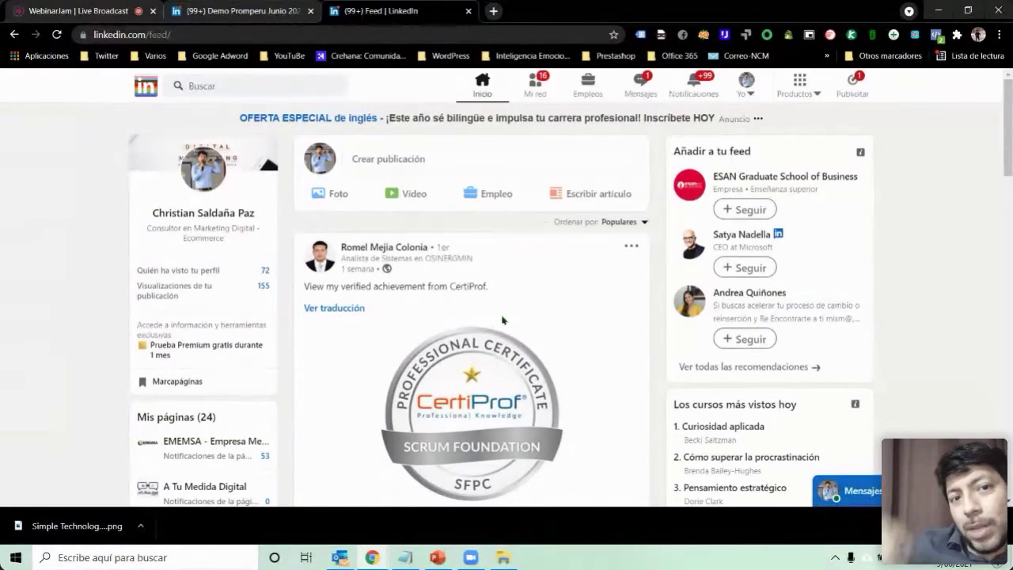
Step: Look through the LinkedIn home feed for promoted company posts and how they appear among regular posts
{"action": "scroll", "coordinate": [537, 304], "scroll_direction": "down", "scroll_amount": 2}
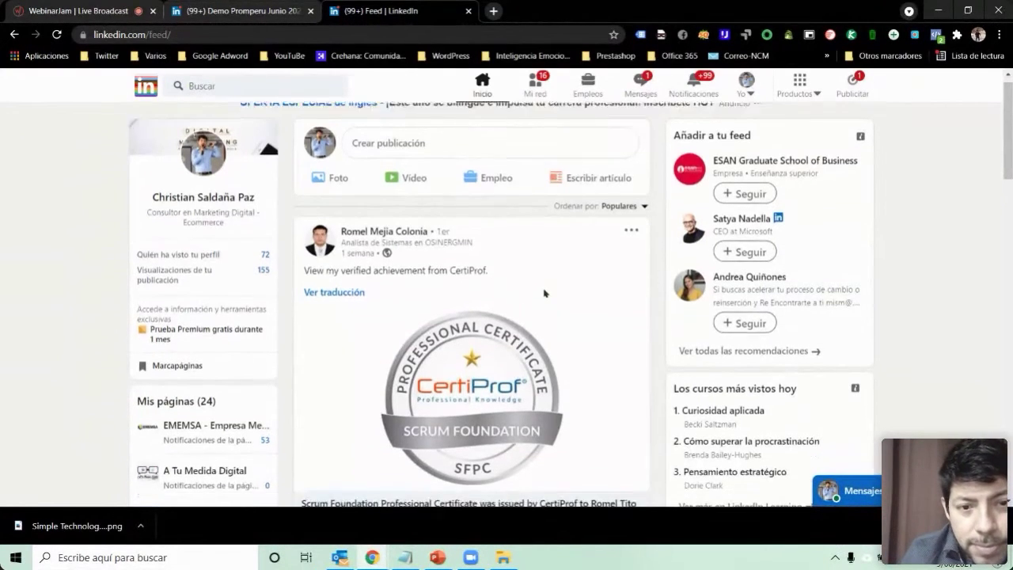
{"action": "scroll", "coordinate": [551, 287], "scroll_direction": "down", "scroll_amount": 5}
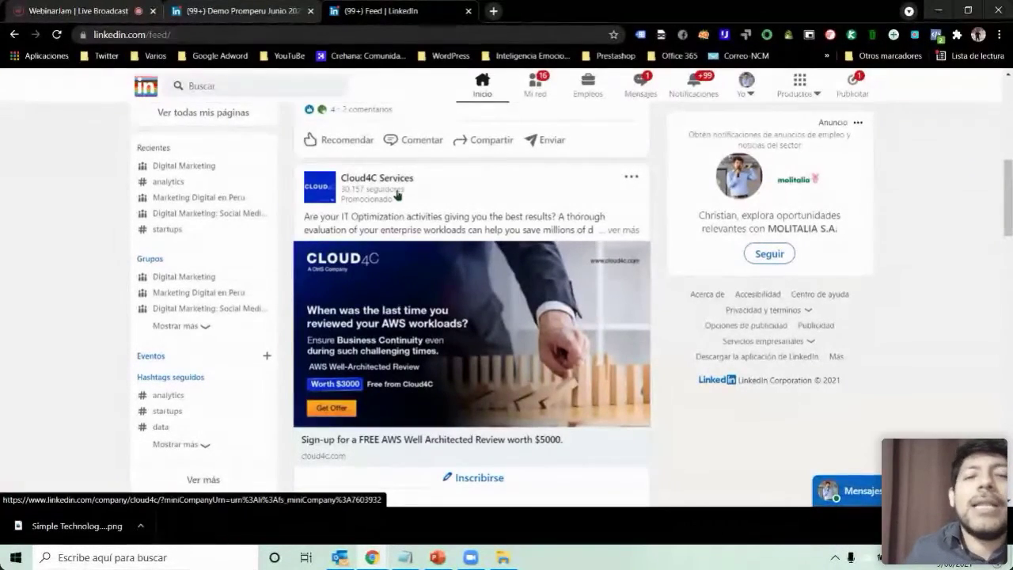
{"action": "scroll", "coordinate": [531, 263], "scroll_direction": "down", "scroll_amount": 3}
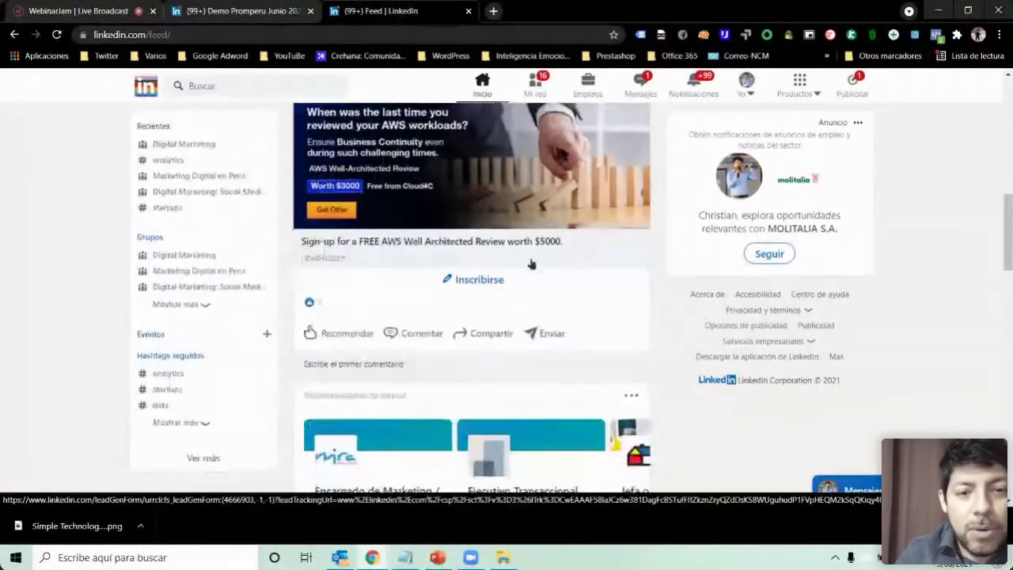
{"action": "scroll", "coordinate": [530, 263], "scroll_direction": "down", "scroll_amount": 10}
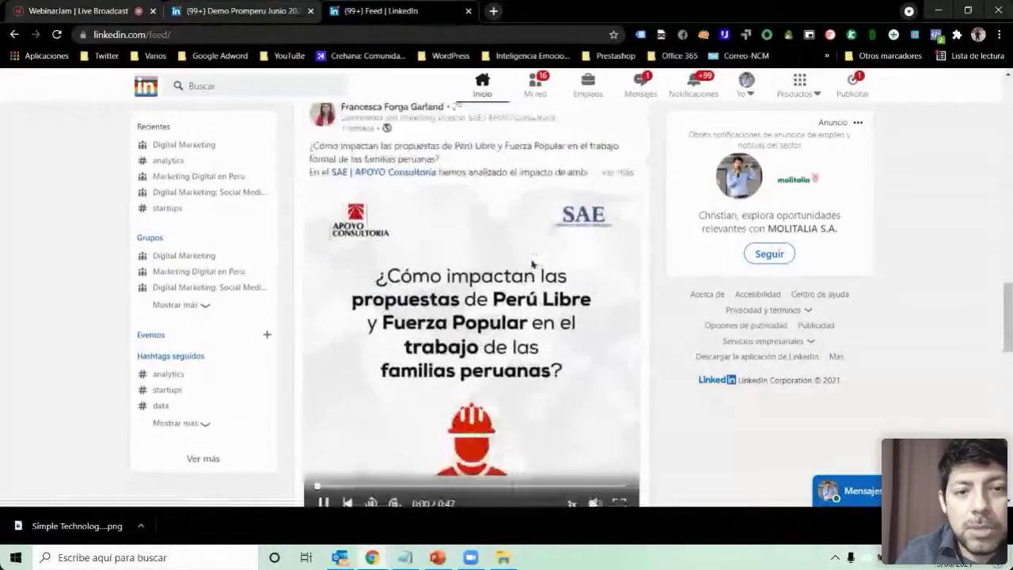
{"action": "scroll", "coordinate": [530, 264], "scroll_direction": "down", "scroll_amount": 6}
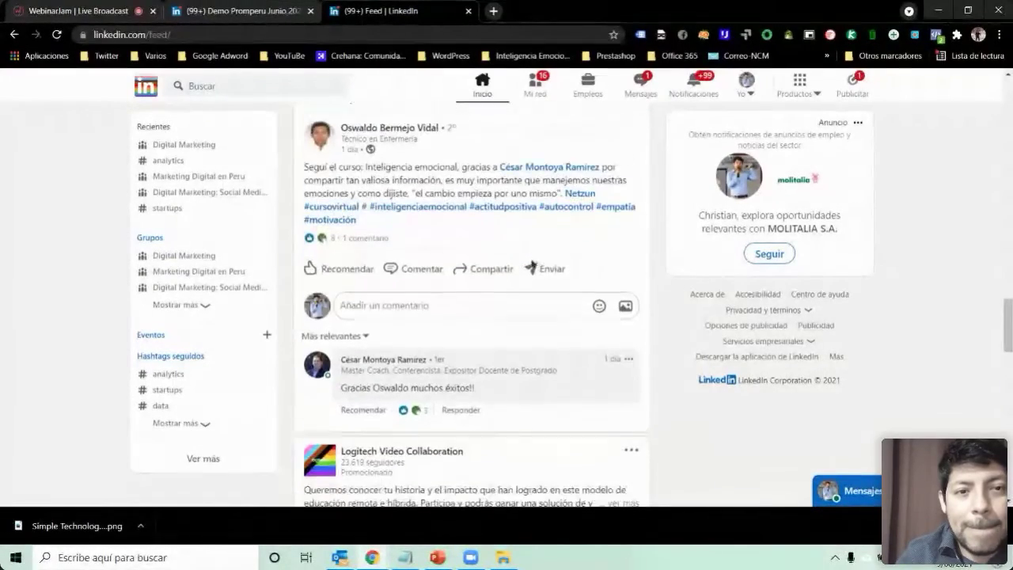
{"action": "scroll", "coordinate": [531, 264], "scroll_direction": "down", "scroll_amount": 4}
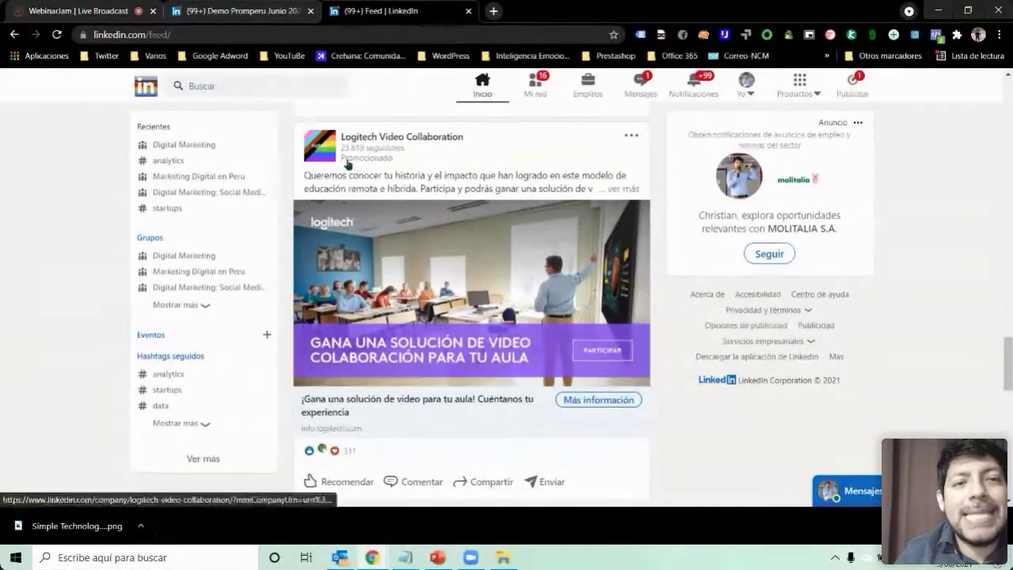
{"action": "scroll", "coordinate": [593, 315], "scroll_direction": "down", "scroll_amount": 4}
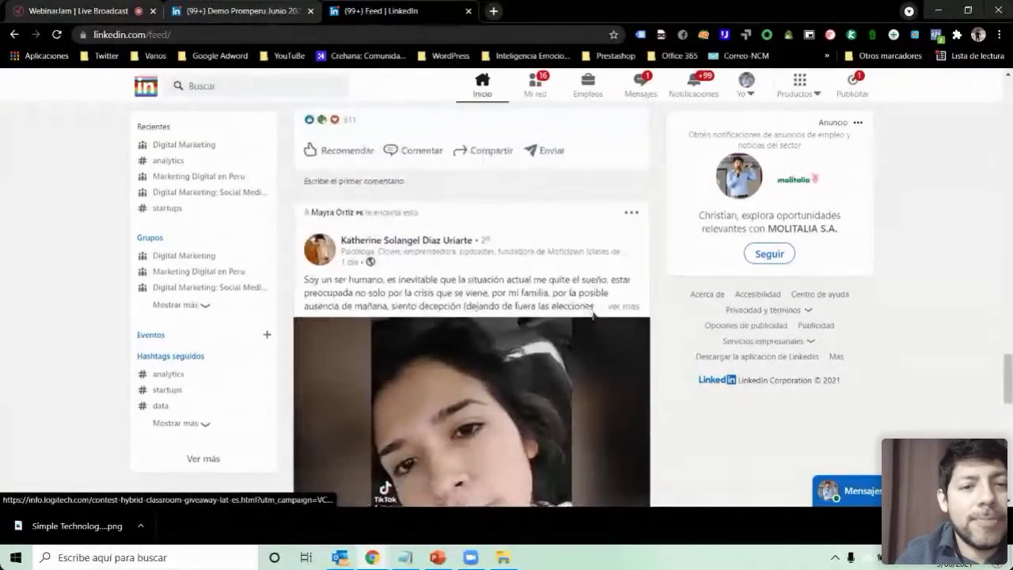
Step: Look further through the LinkedIn home feed for promoted company posts, as far as Crehana's sponsored post
{"action": "scroll", "coordinate": [593, 315], "scroll_direction": "down", "scroll_amount": 9}
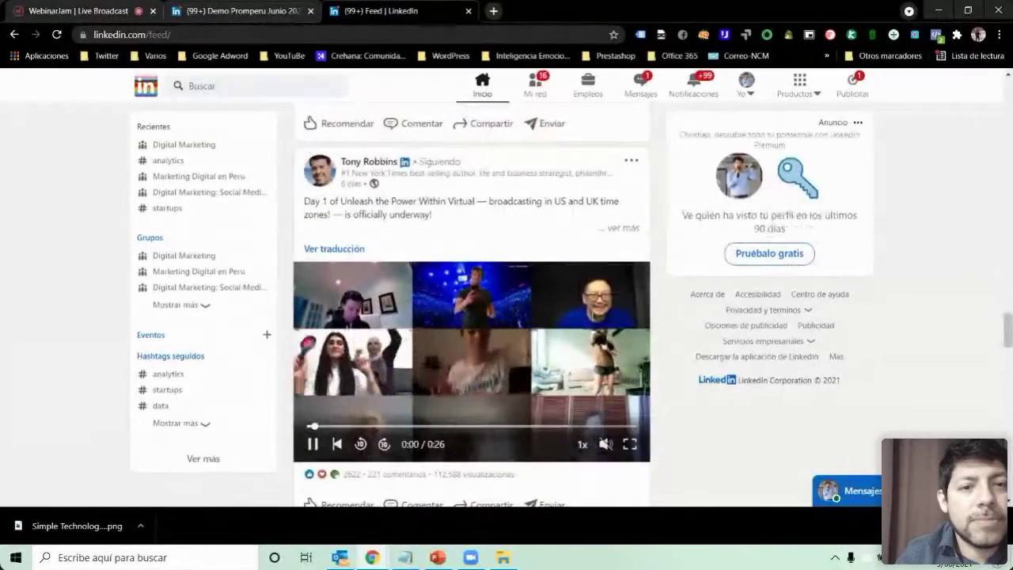
{"action": "scroll", "coordinate": [592, 315], "scroll_direction": "down", "scroll_amount": 4}
{"action": "scroll", "coordinate": [593, 315], "scroll_direction": "up", "scroll_amount": 3}
{"action": "scroll", "coordinate": [593, 314], "scroll_direction": "down", "scroll_amount": 4}
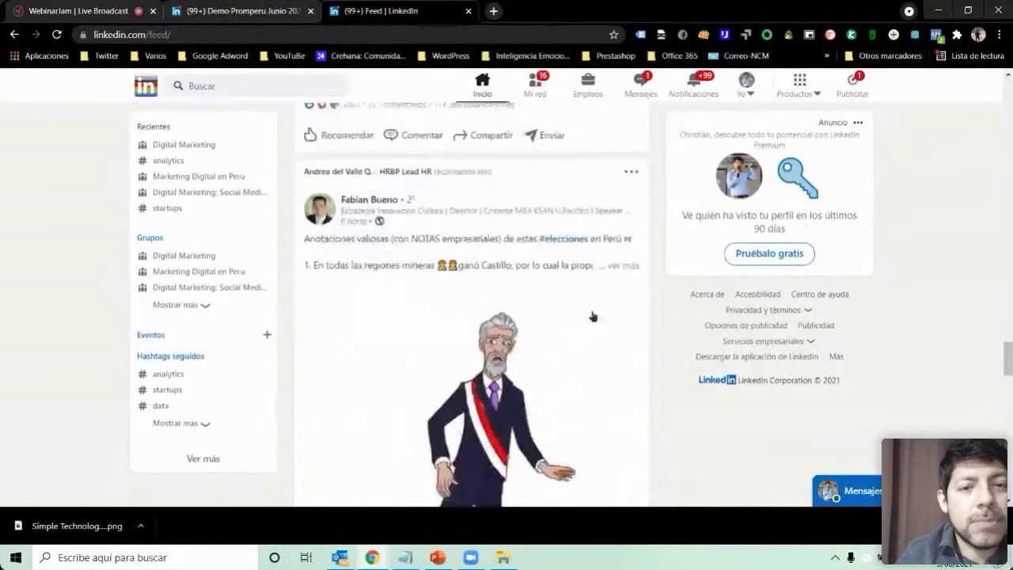
{"action": "scroll", "coordinate": [593, 315], "scroll_direction": "down", "scroll_amount": 1}
{"action": "scroll", "coordinate": [592, 315], "scroll_direction": "down", "scroll_amount": 6}
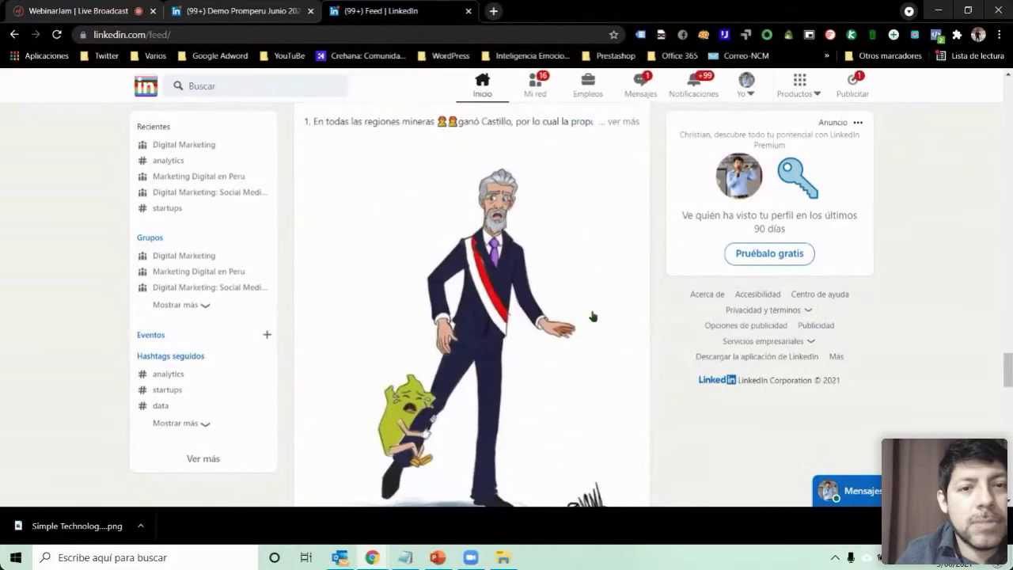
{"action": "scroll", "coordinate": [592, 316], "scroll_direction": "down", "scroll_amount": 1}
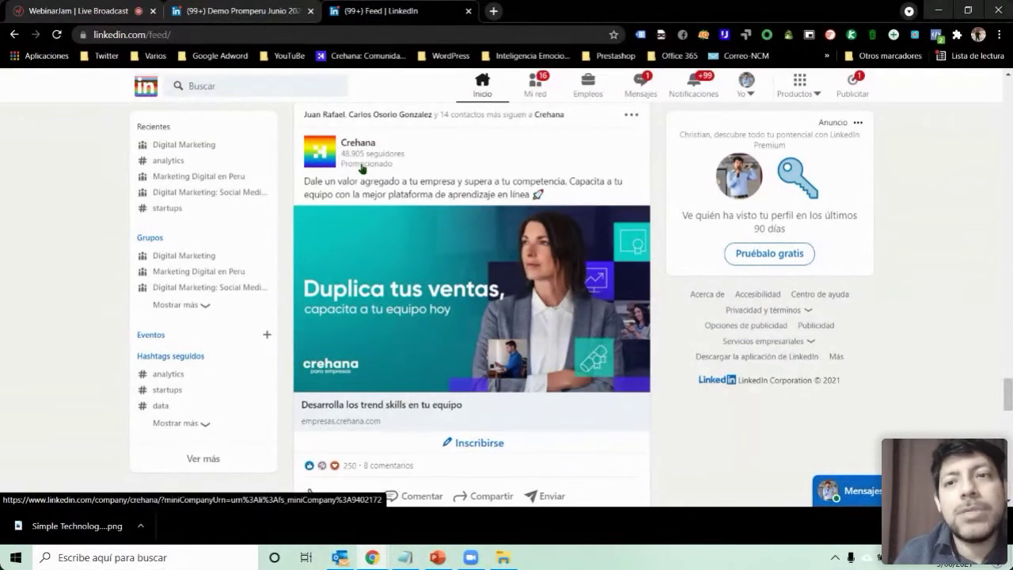
Step: Open Campaign Manager from the Demo Promperu Junio 2021 company page and dismiss its list of account notifications
{"action": "left_click", "coordinate": [237, 10]}
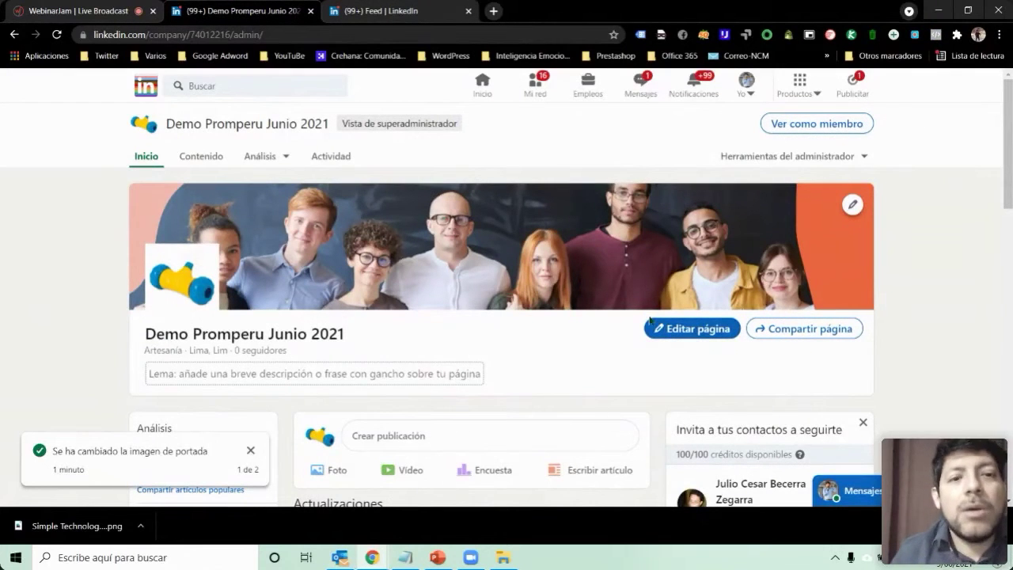
{"action": "left_click", "coordinate": [683, 327]}
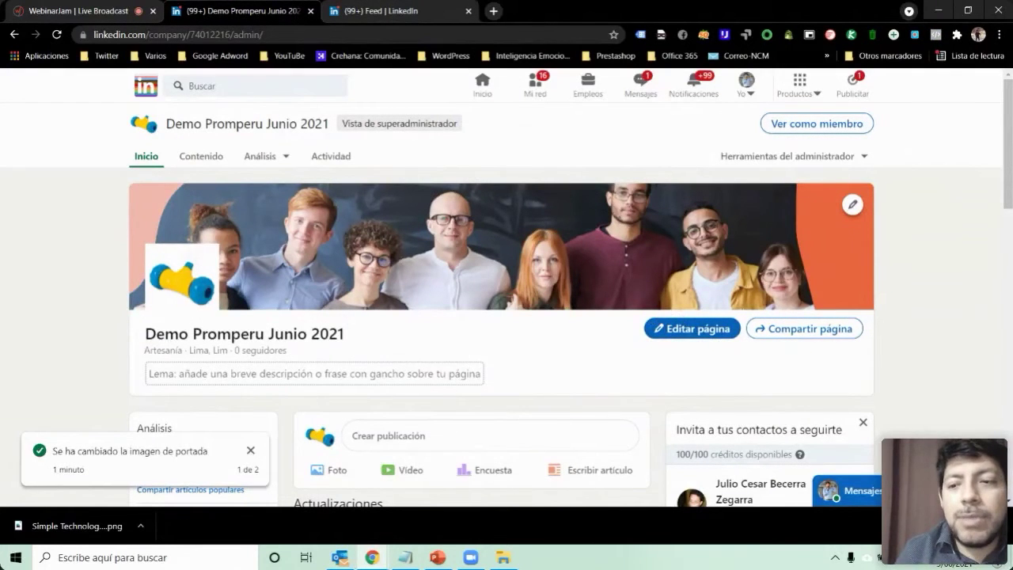
{"action": "left_click", "coordinate": [855, 529]}
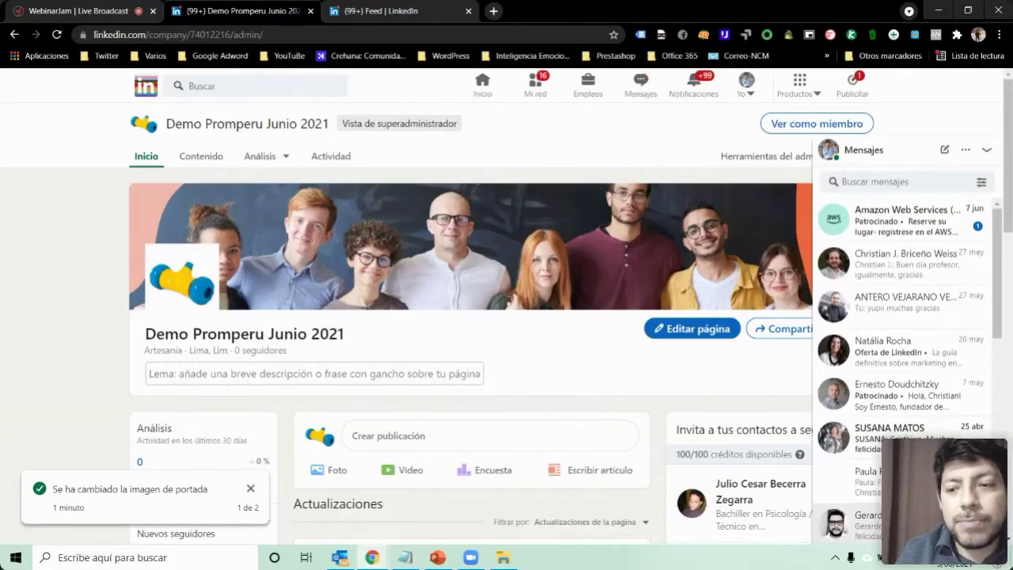
{"action": "left_click", "coordinate": [988, 151]}
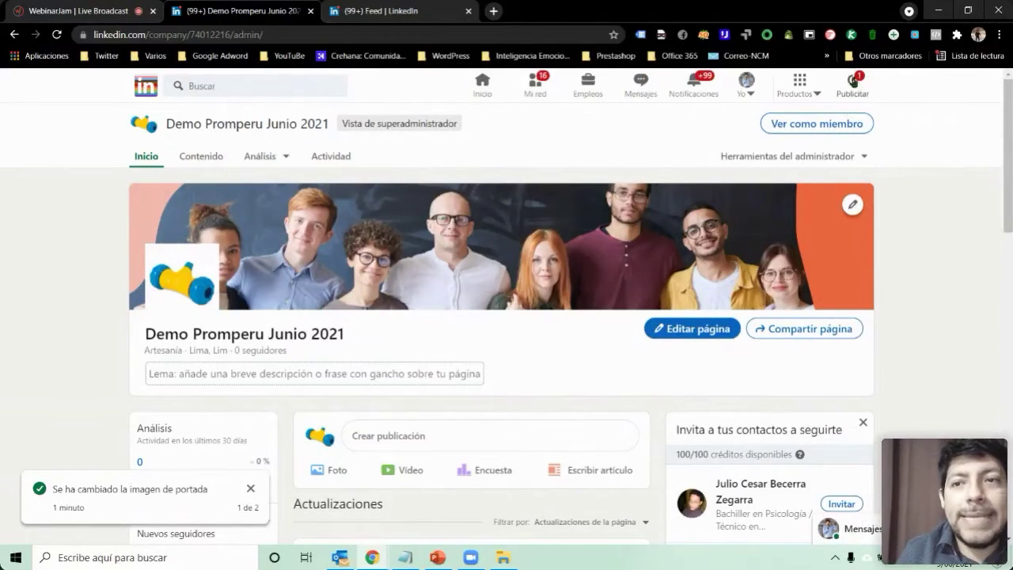
{"action": "left_click", "coordinate": [852, 86]}
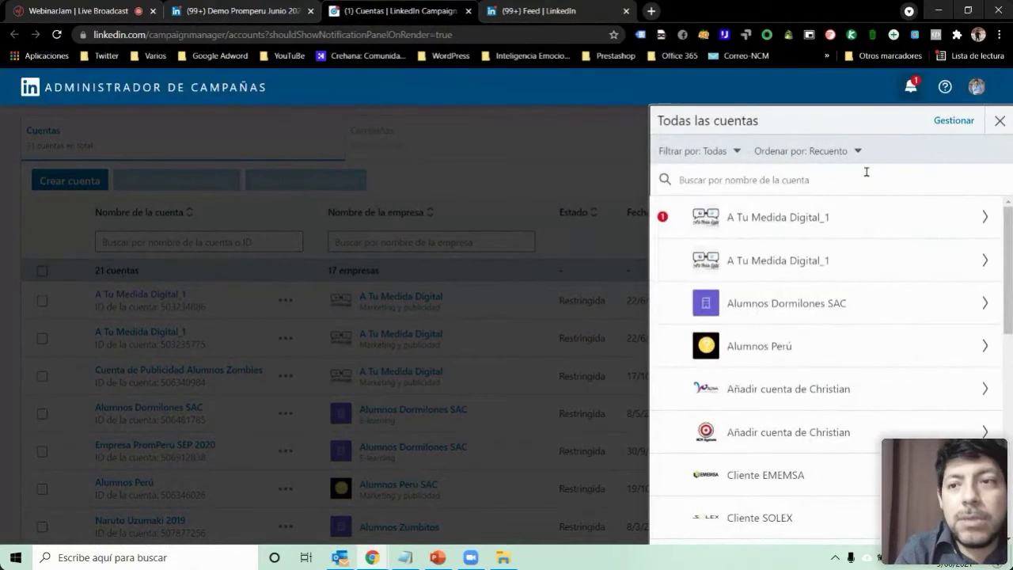
{"action": "left_click", "coordinate": [999, 120]}
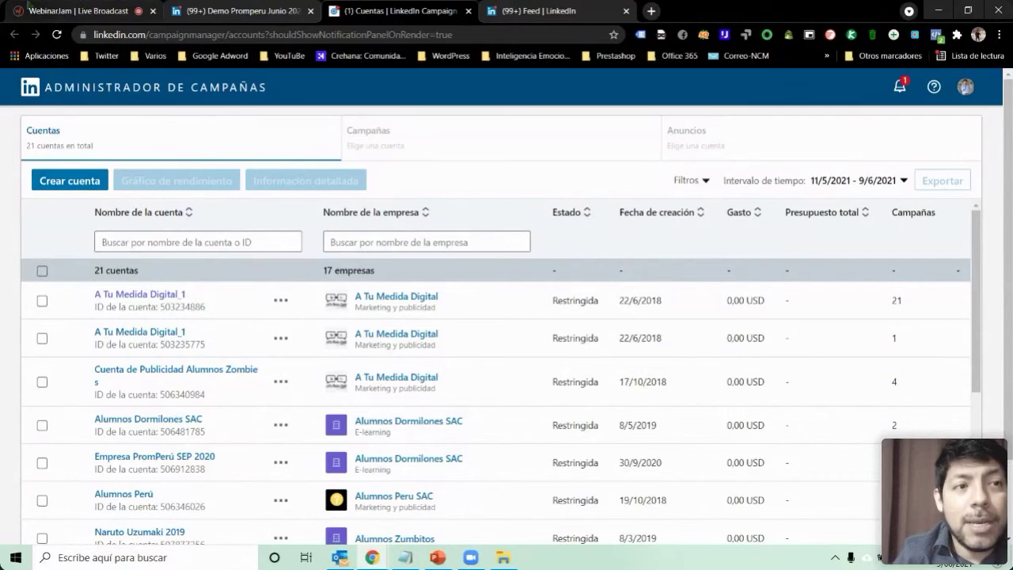
{"action": "key", "text": "ctrl+Tab"}
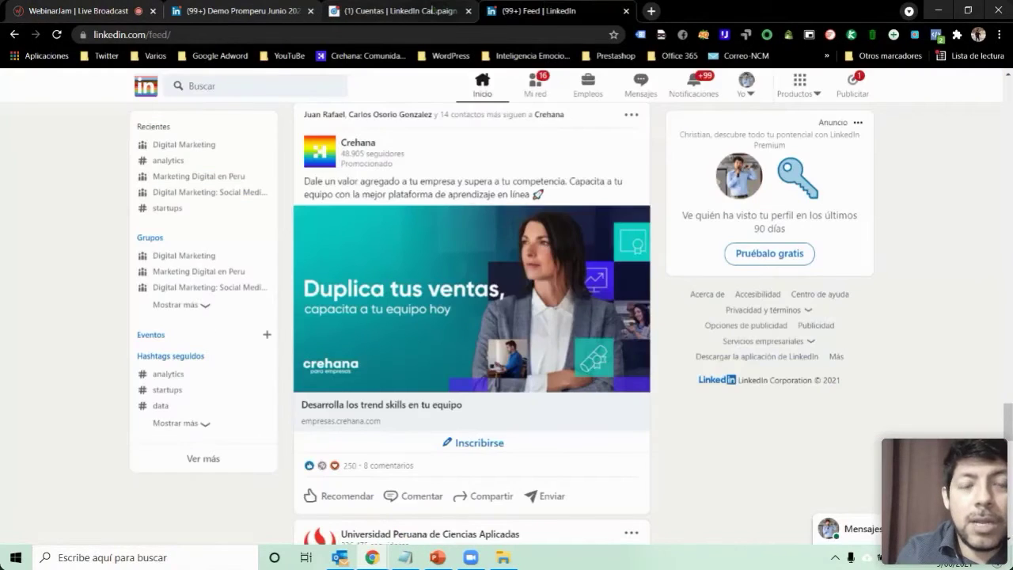
{"action": "key", "text": "ctrl+shift+Tab"}
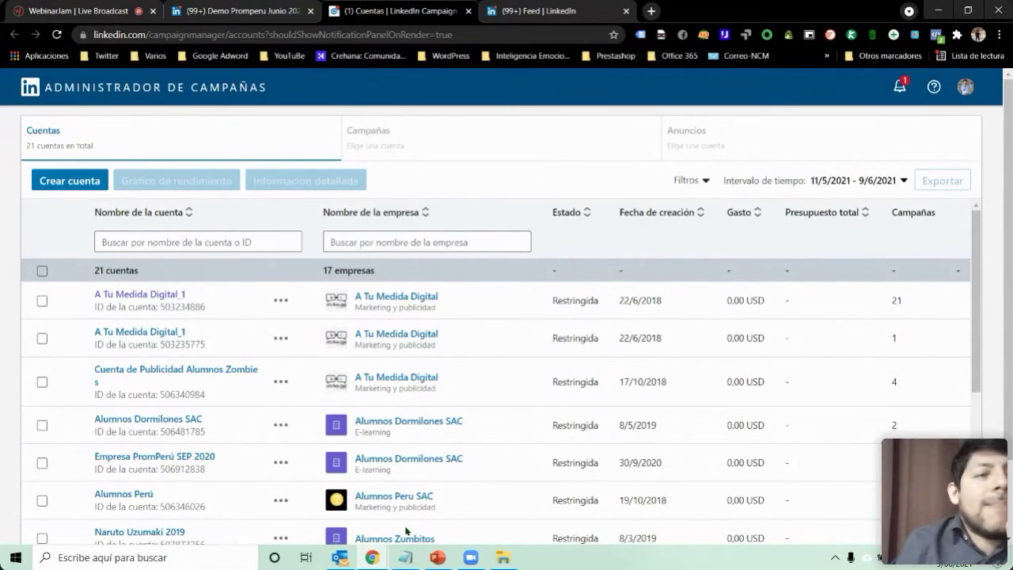
Step: Start a new ad account named "Demo PromPerú Junio 2021" with Peruvian nuevo sol (PEN) as its currency
{"action": "left_click", "coordinate": [71, 182]}
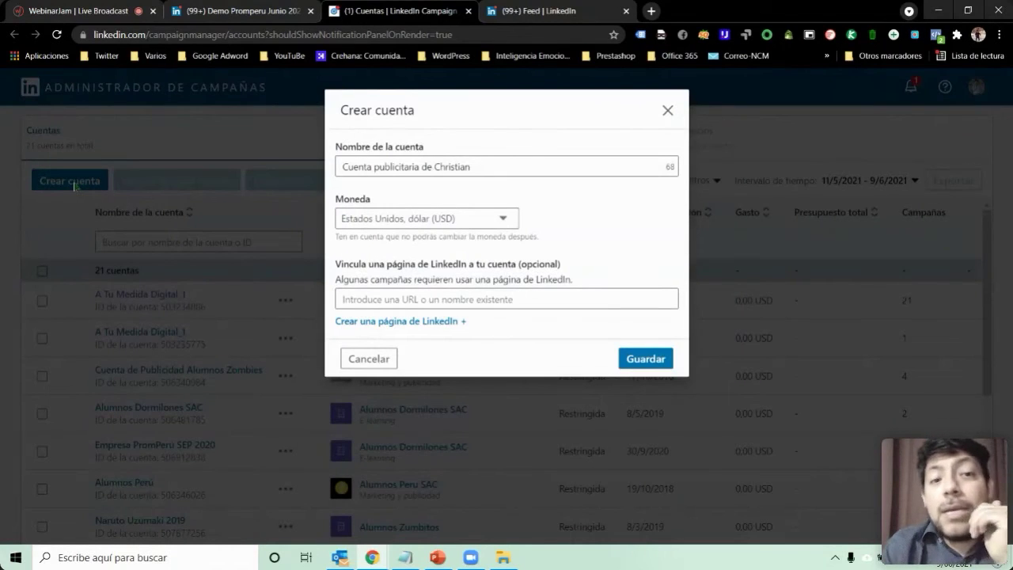
{"action": "triple_click", "coordinate": [515, 174]}
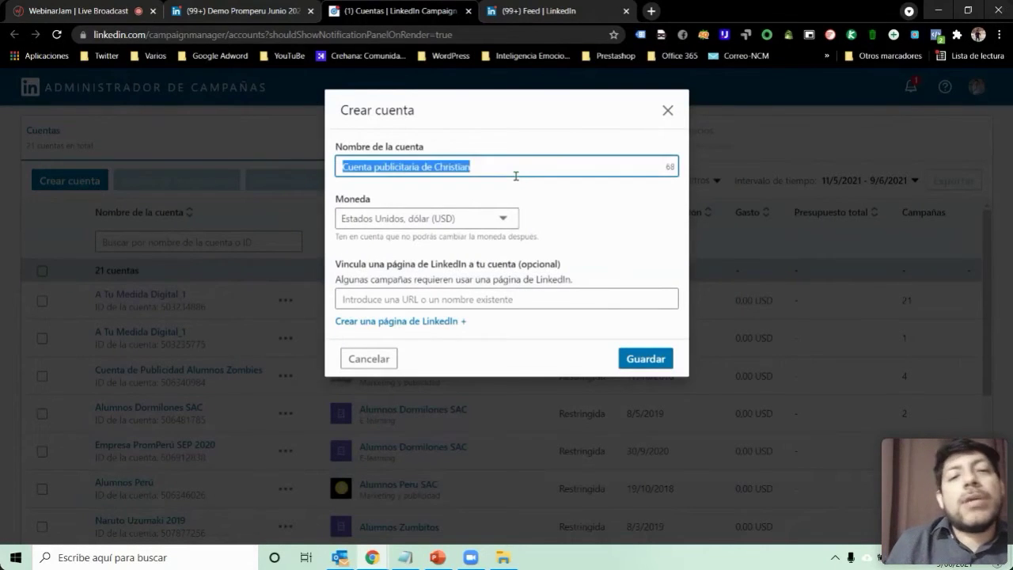
{"action": "type", "text": "Demo PromPer"}
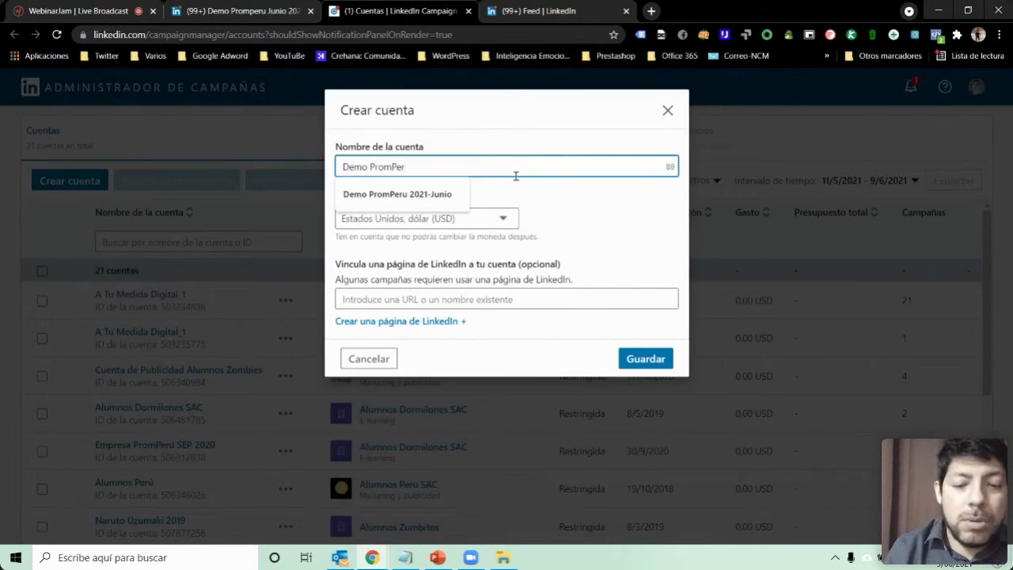
{"action": "type", "text": "ú "}
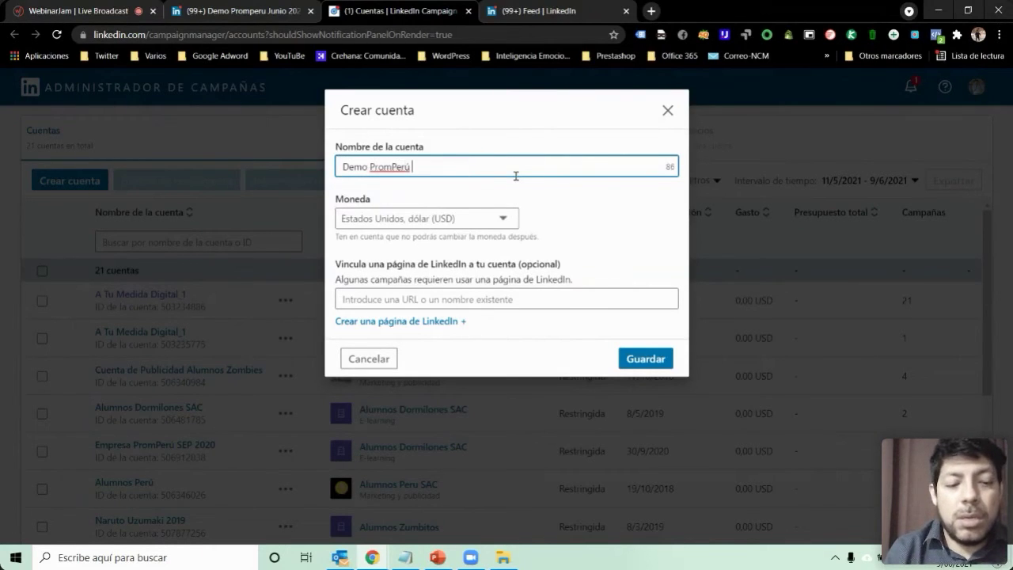
{"action": "type", "text": "Junio 2021"}
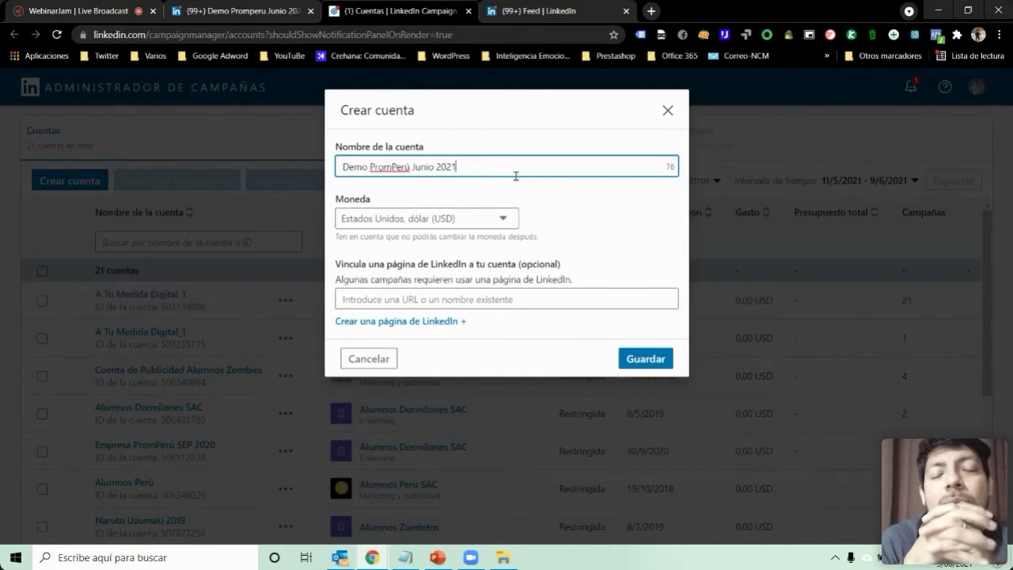
{"action": "left_click", "coordinate": [489, 219]}
{"action": "left_click", "coordinate": [455, 395]}
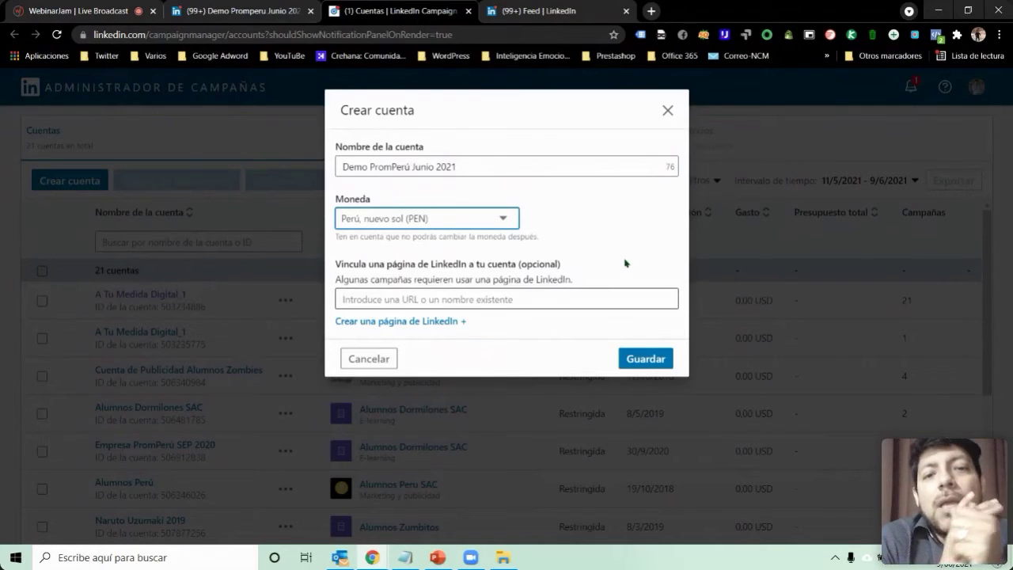
Step: Link the Demo Promperu Junio 2021 company page to the new ad account using the page's copied URL
{"action": "left_click", "coordinate": [568, 298]}
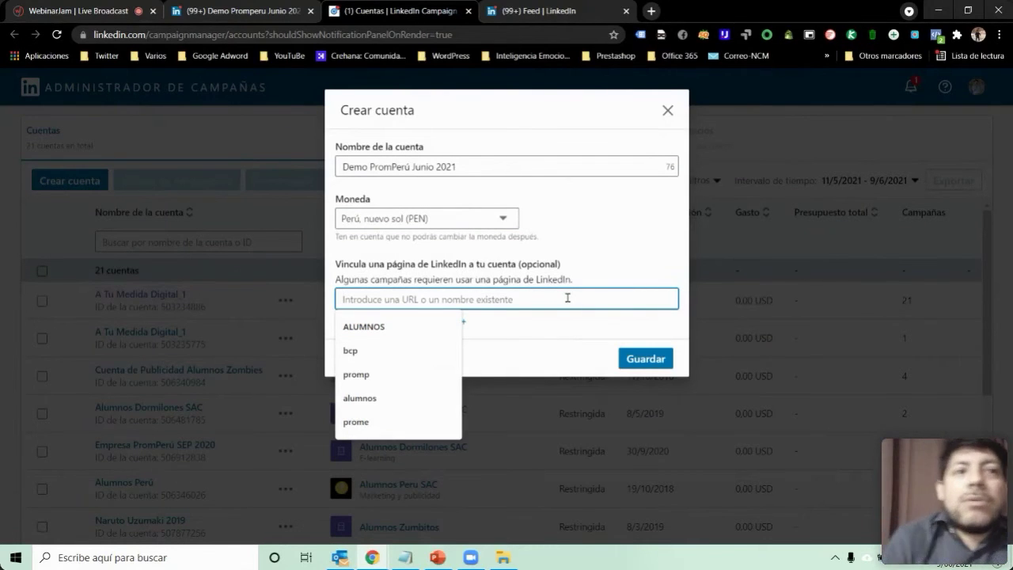
{"action": "left_click", "coordinate": [249, 12]}
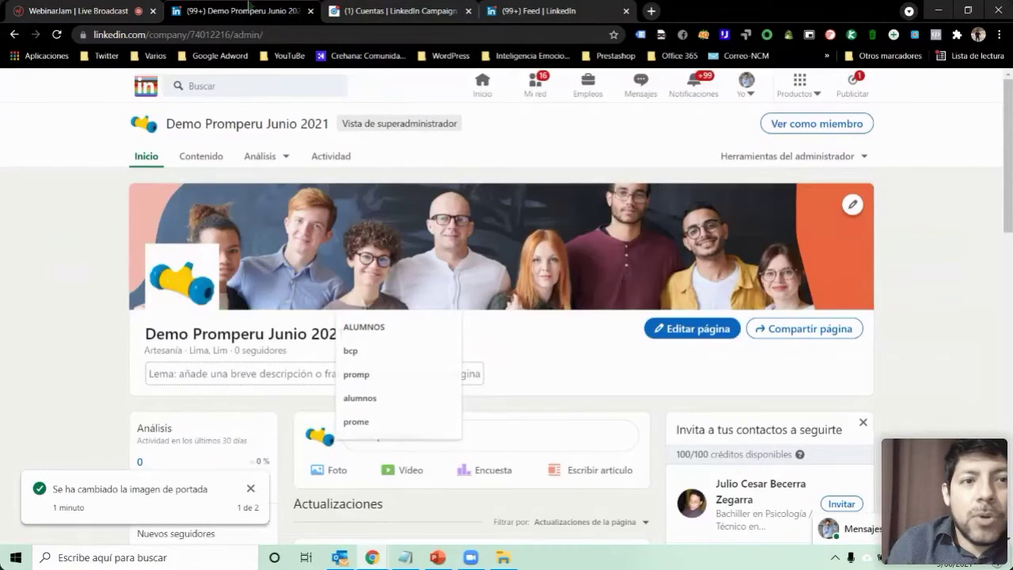
{"action": "left_click_drag", "start_coordinate": [285, 35], "coordinate": [93, 35]}
{"action": "key", "text": "ctrl+c"}
{"action": "right_click", "coordinate": [124, 37]}
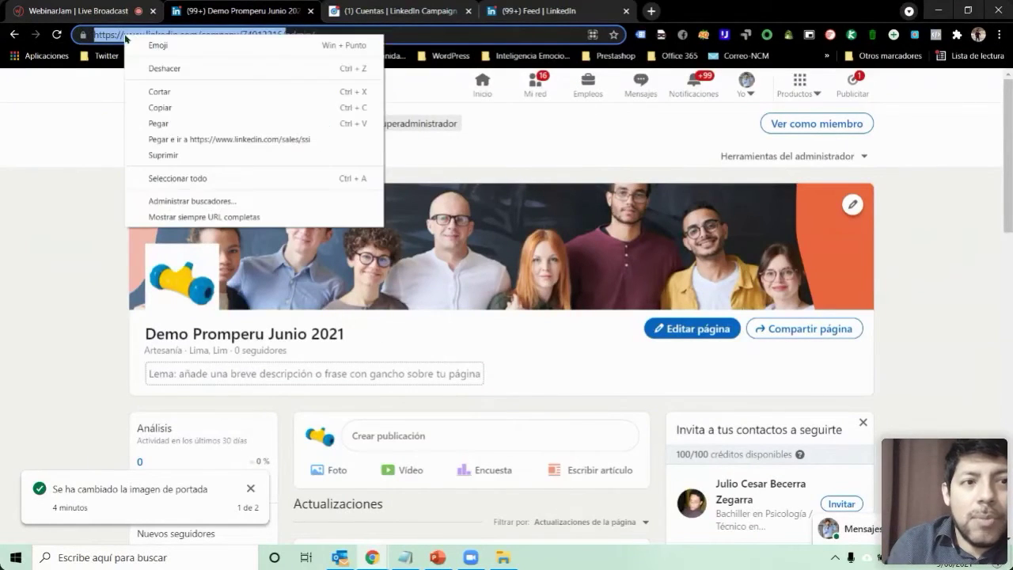
{"action": "left_click", "coordinate": [160, 107]}
{"action": "left_click", "coordinate": [519, 11]}
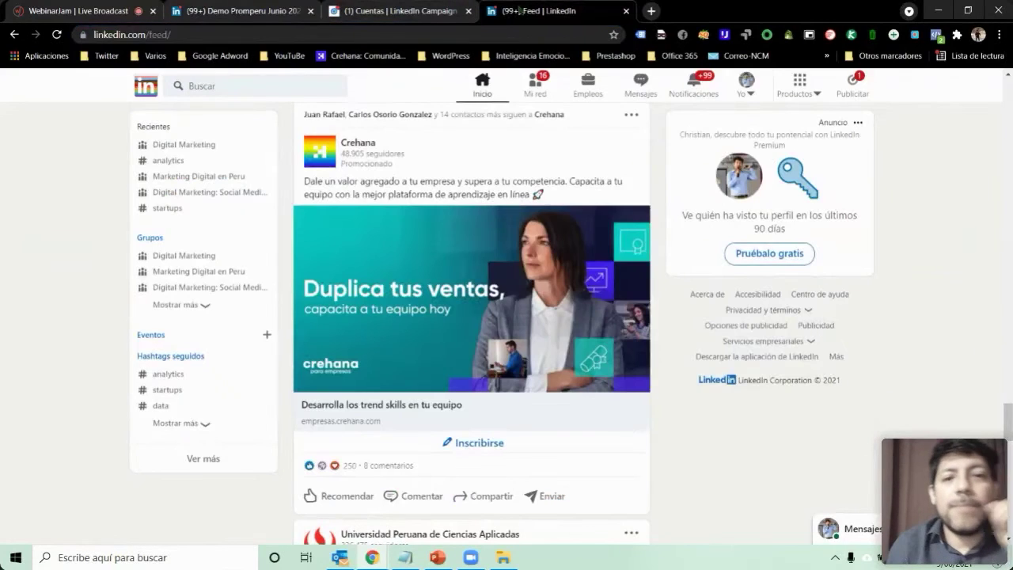
{"action": "left_click", "coordinate": [400, 11]}
{"action": "key", "text": "ctrl+v"}
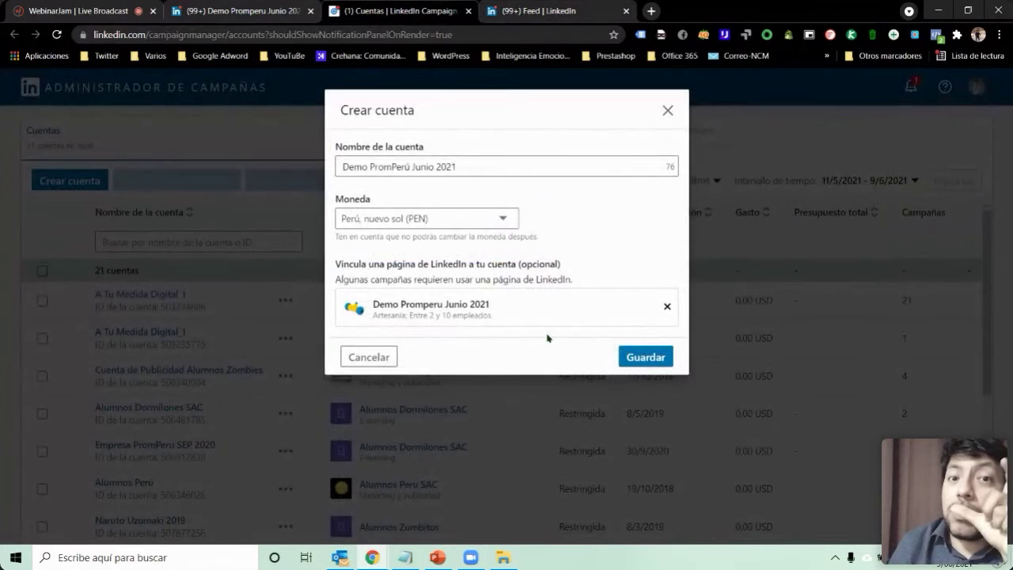
Step: Save the new Demo PromPerú Junio 2021 ad account, retrying twice, and leave the account creation form
{"action": "left_click", "coordinate": [636, 356]}
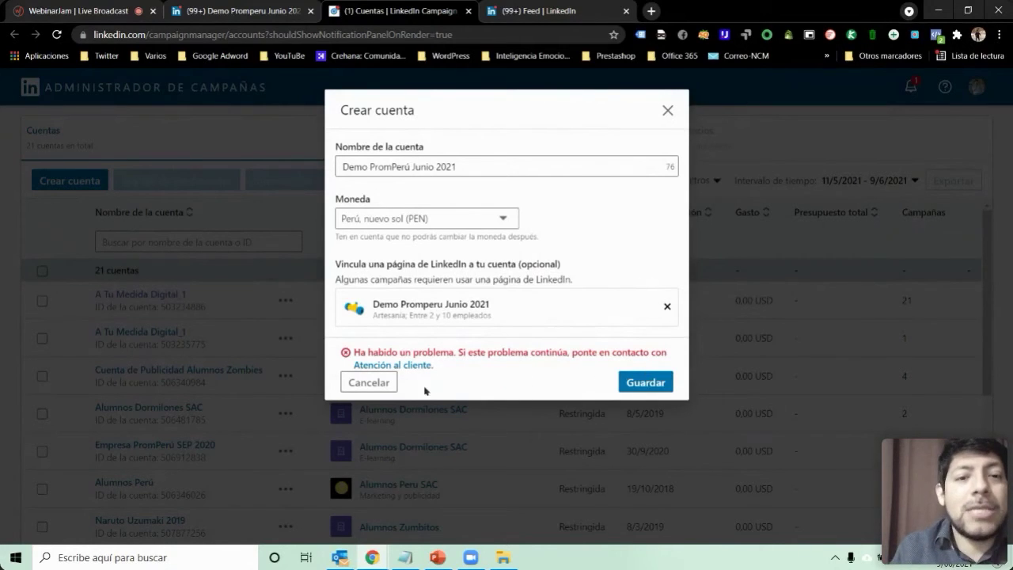
{"action": "left_click", "coordinate": [633, 382]}
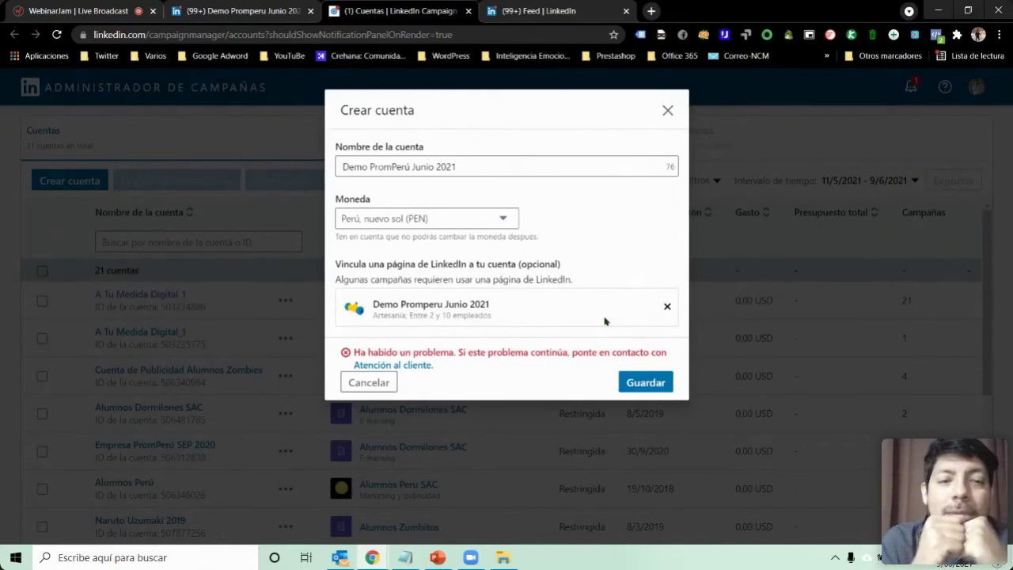
{"action": "left_click", "coordinate": [645, 383]}
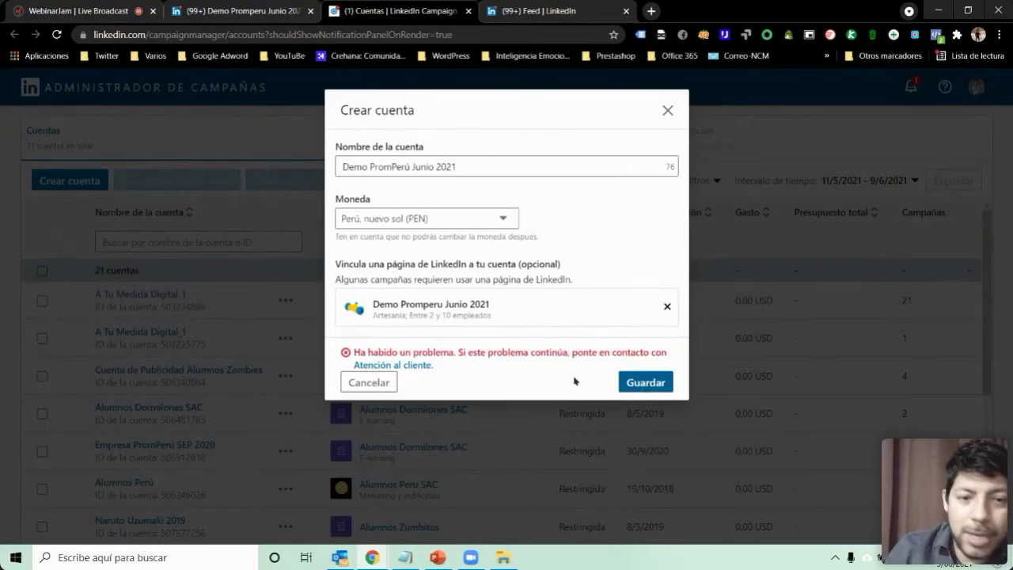
{"action": "left_click", "coordinate": [383, 383]}
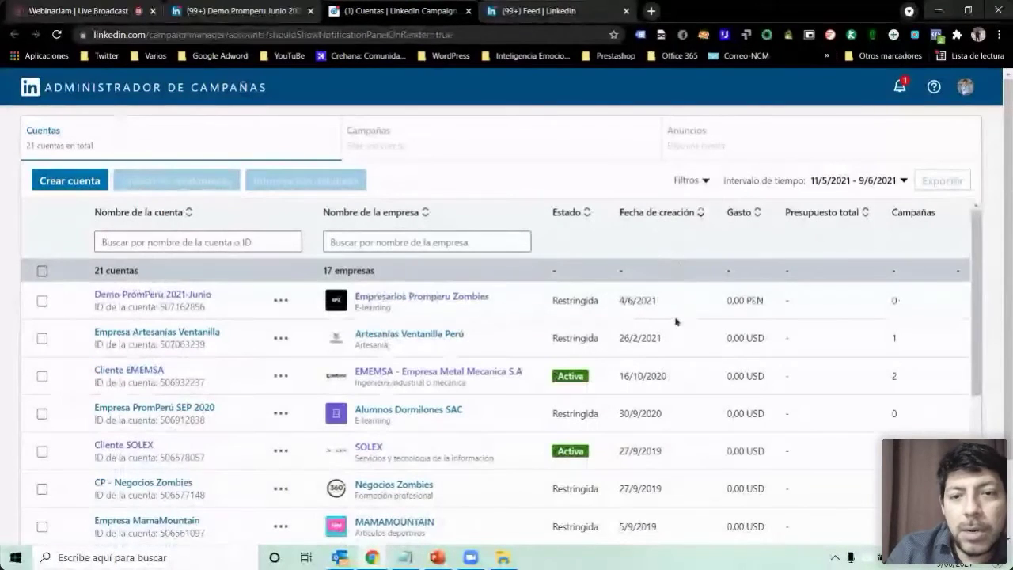
Step: Inspect the Demo PromPeru 2021-Junio account, return to the accounts list and leave no account selected
{"action": "left_click", "coordinate": [148, 295]}
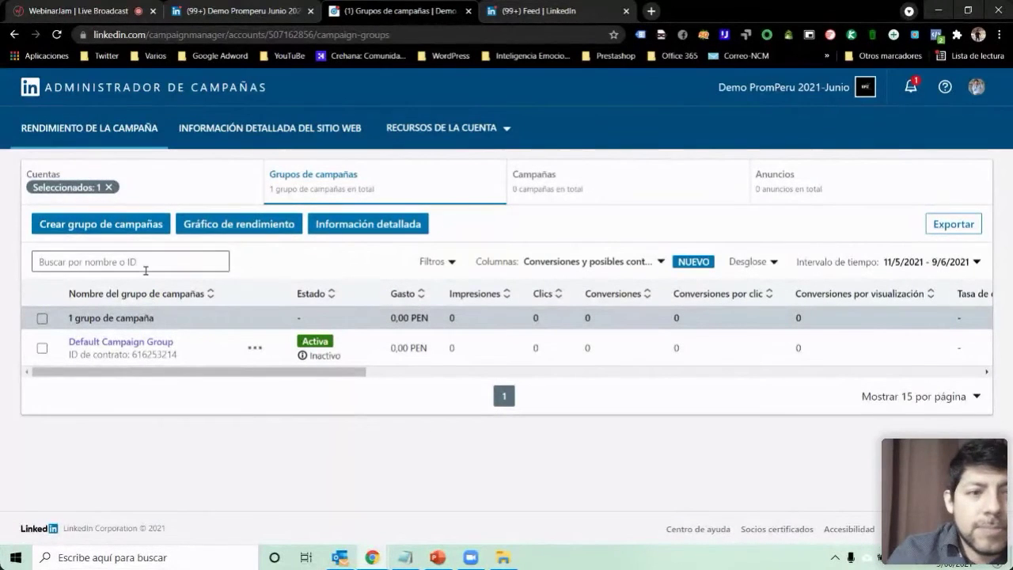
{"action": "left_click", "coordinate": [145, 187]}
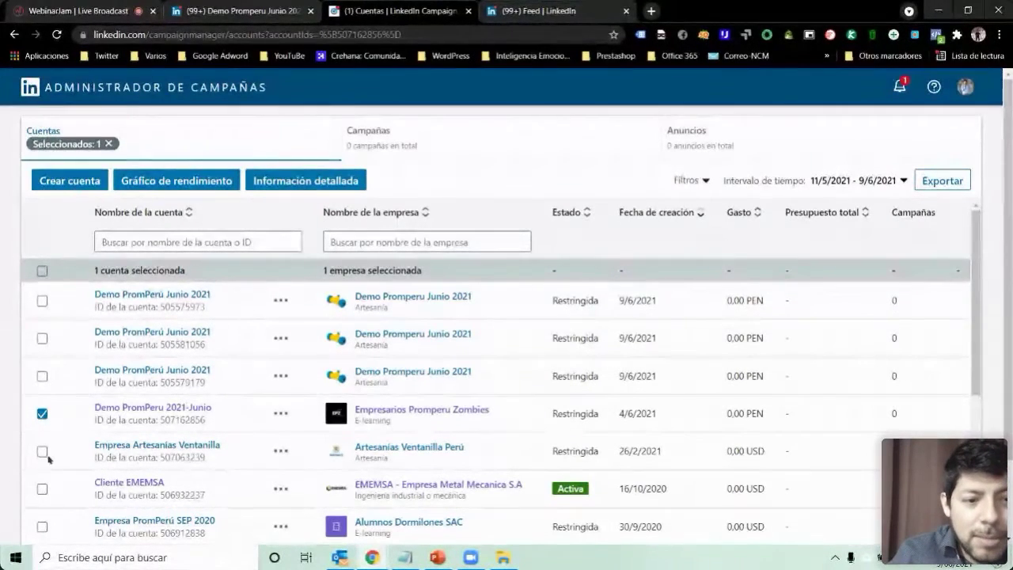
{"action": "left_click", "coordinate": [42, 413]}
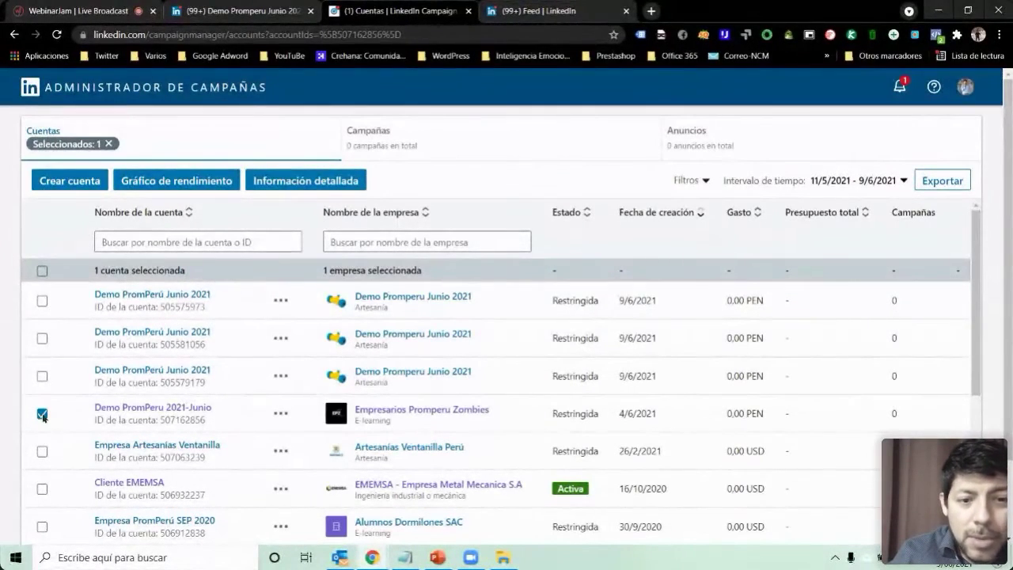
{"action": "left_click", "coordinate": [42, 376]}
{"action": "left_click", "coordinate": [41, 338]}
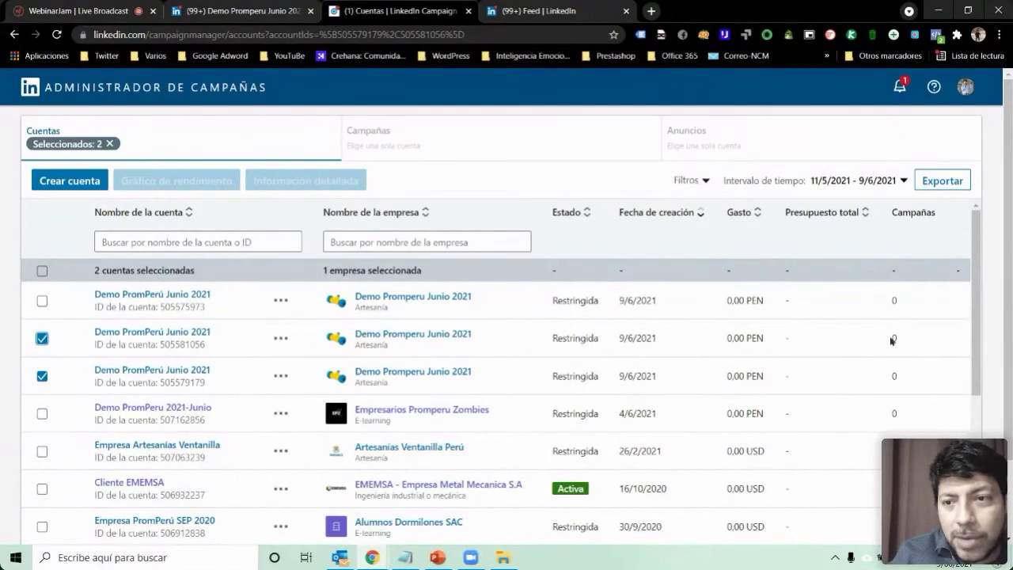
{"action": "left_click", "coordinate": [41, 376]}
{"action": "left_click", "coordinate": [42, 338]}
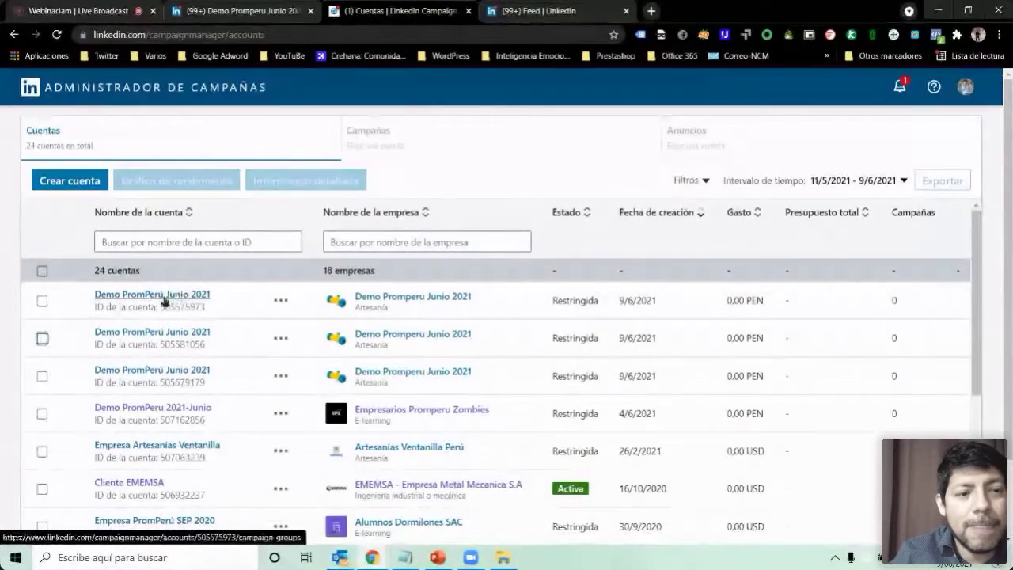
Step: Start a new campaign in the Default Campaign Group of the first-listed Demo PromPerú Junio 2021 account
{"action": "left_click", "coordinate": [164, 300]}
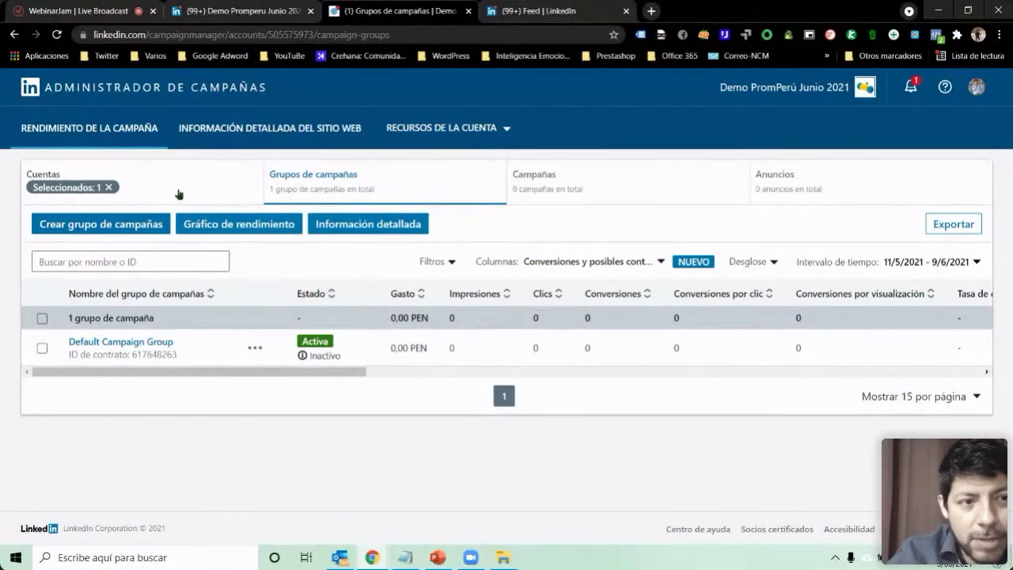
{"action": "left_click", "coordinate": [132, 344]}
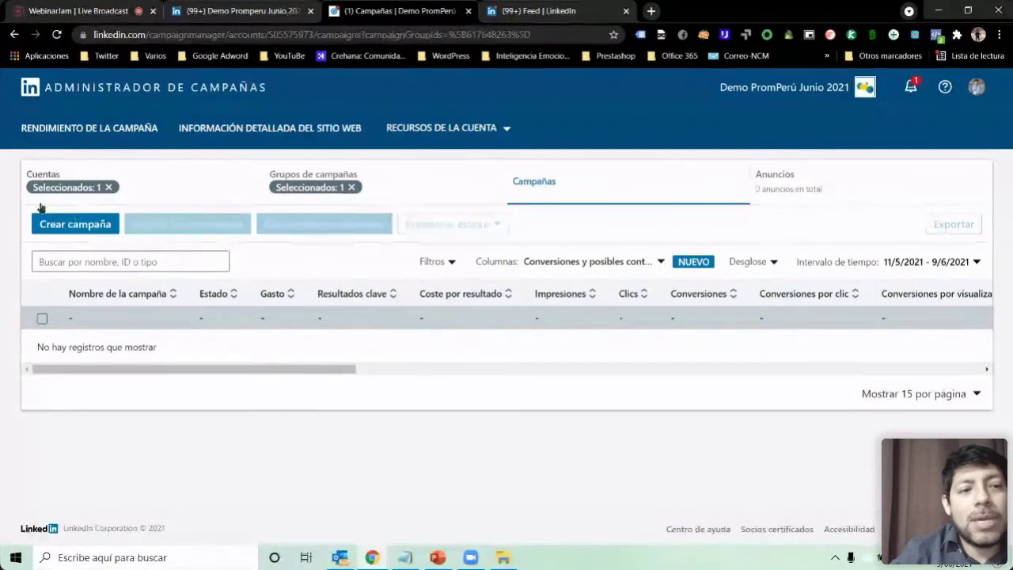
{"action": "left_click", "coordinate": [74, 225]}
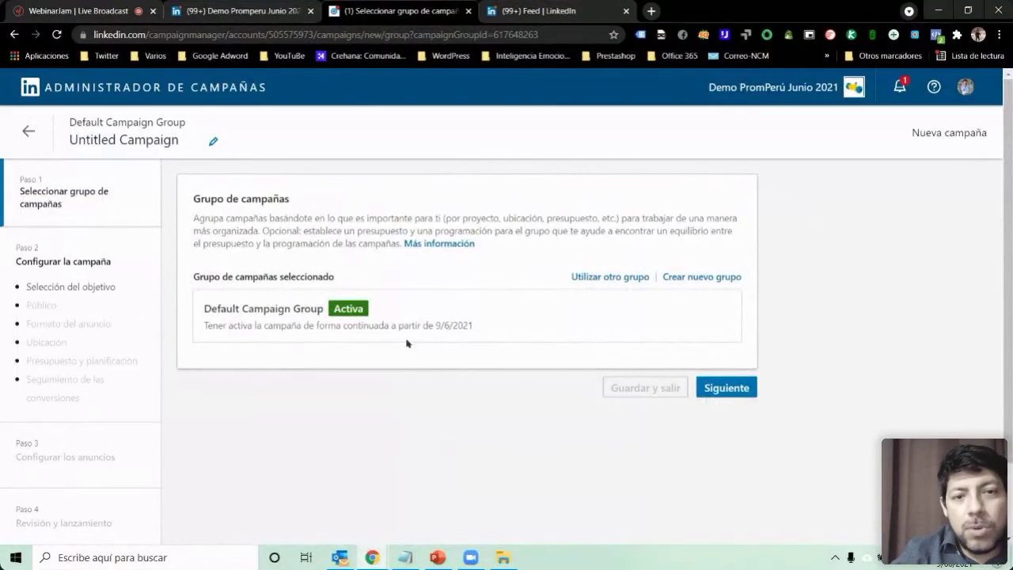
Step: Rename the untitled campaign as Artesanías, with the accent corrected, and continue to the campaign configuration with the default group
{"action": "left_click", "coordinate": [213, 144]}
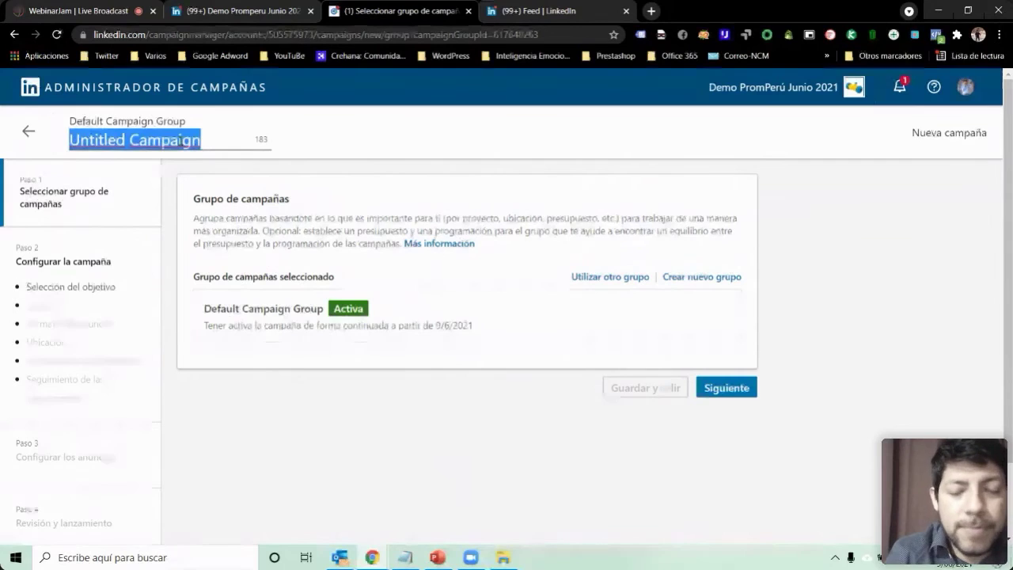
{"action": "type", "text": "Art"}
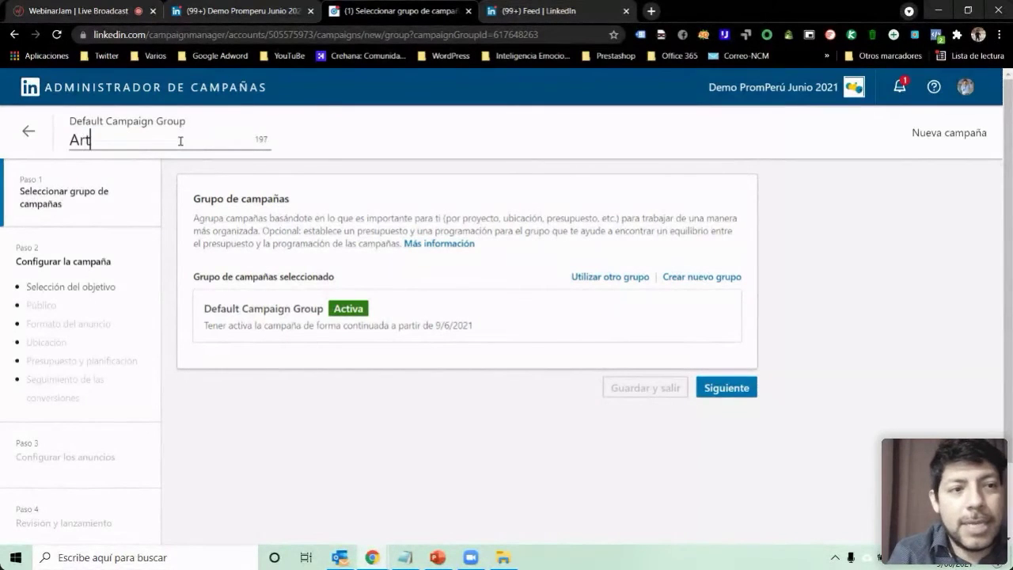
{"action": "type", "text": "esanias"}
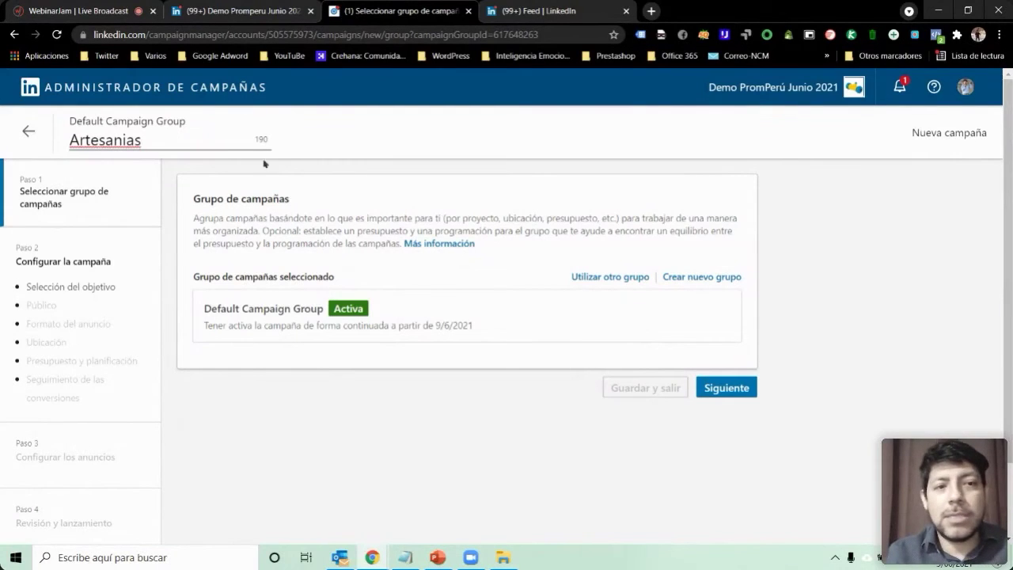
{"action": "right_click", "coordinate": [98, 140]}
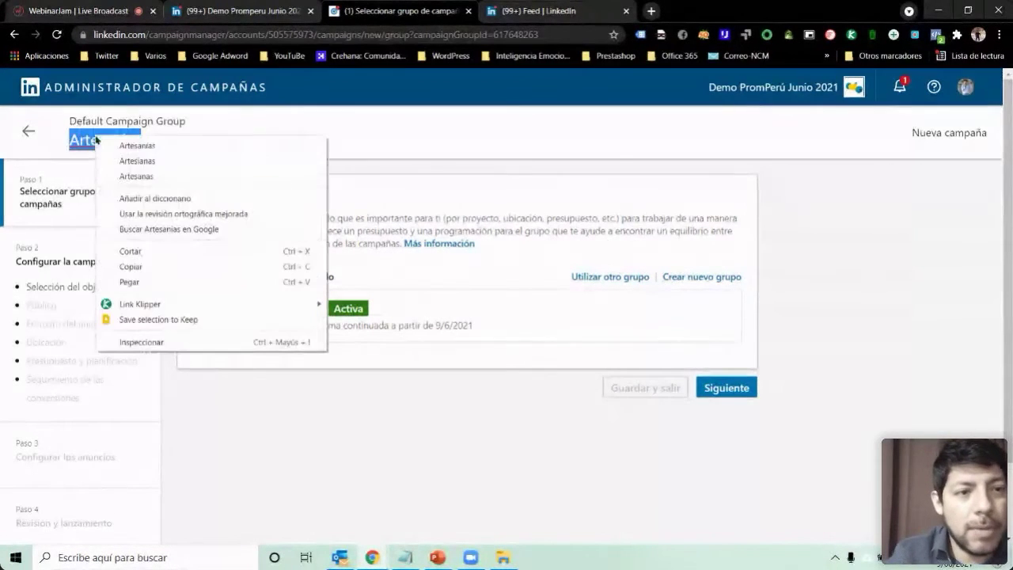
{"action": "left_click", "coordinate": [158, 144]}
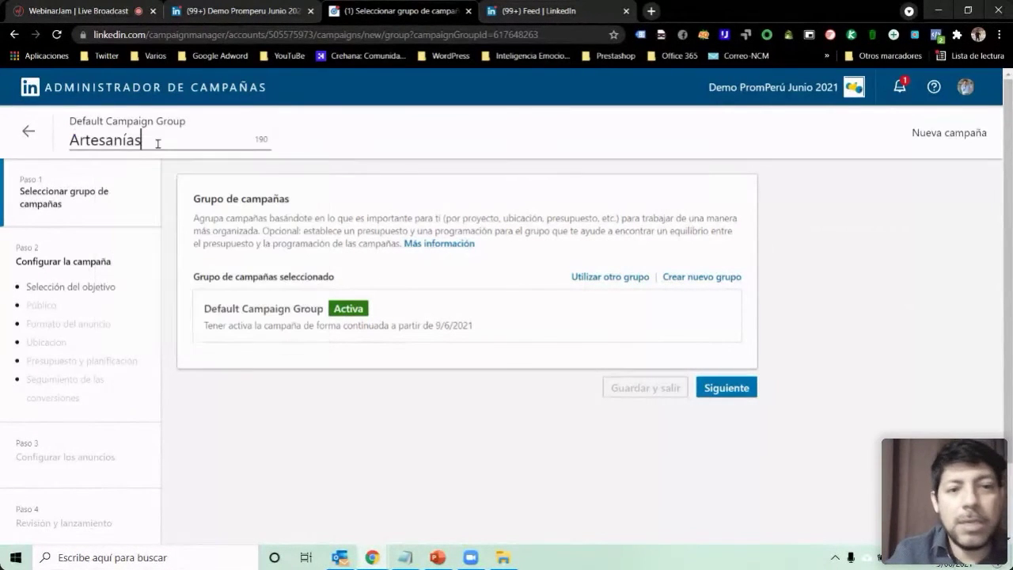
{"action": "left_click", "coordinate": [739, 390]}
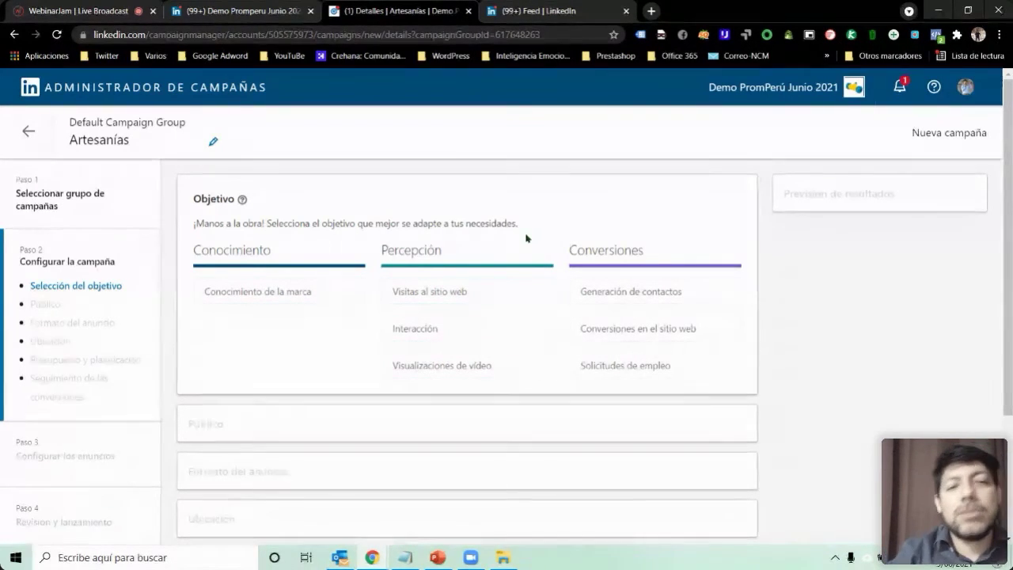
Step: Review the descriptions of the available campaign objectives and choose Interacción as the objective
{"action": "mouse_move", "coordinate": [254, 294]}
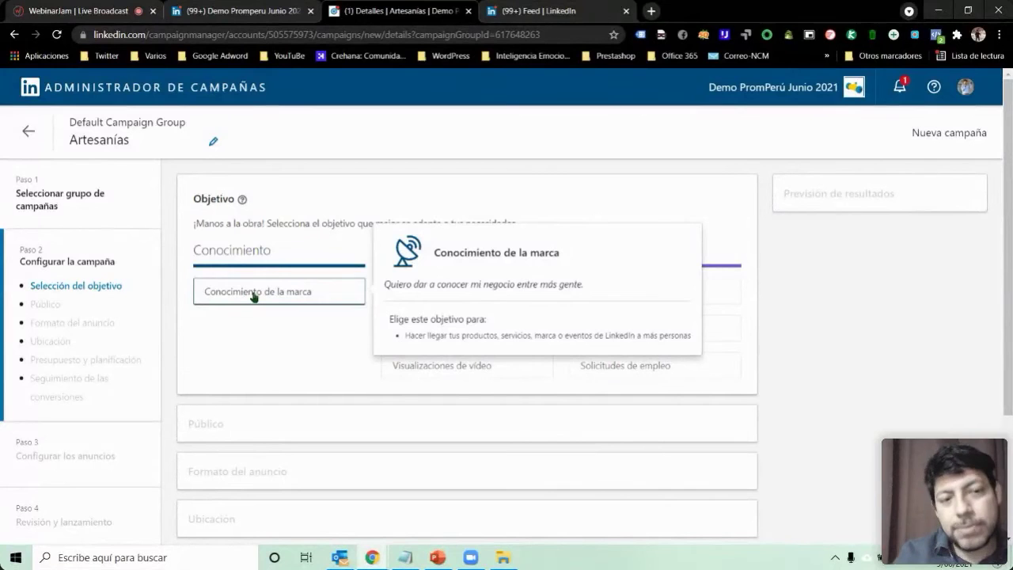
{"action": "mouse_move", "coordinate": [435, 271]}
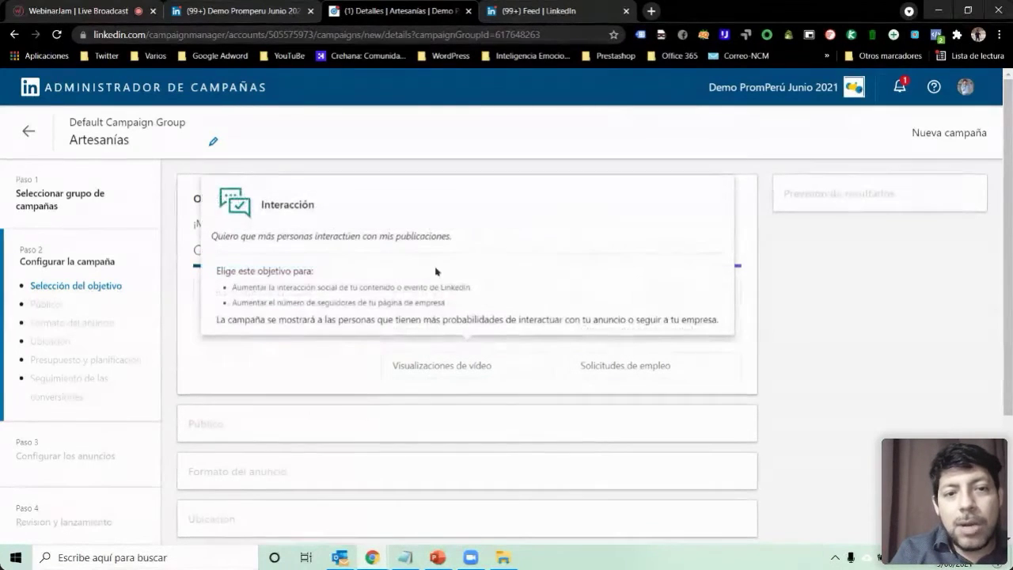
{"action": "mouse_move", "coordinate": [473, 295]}
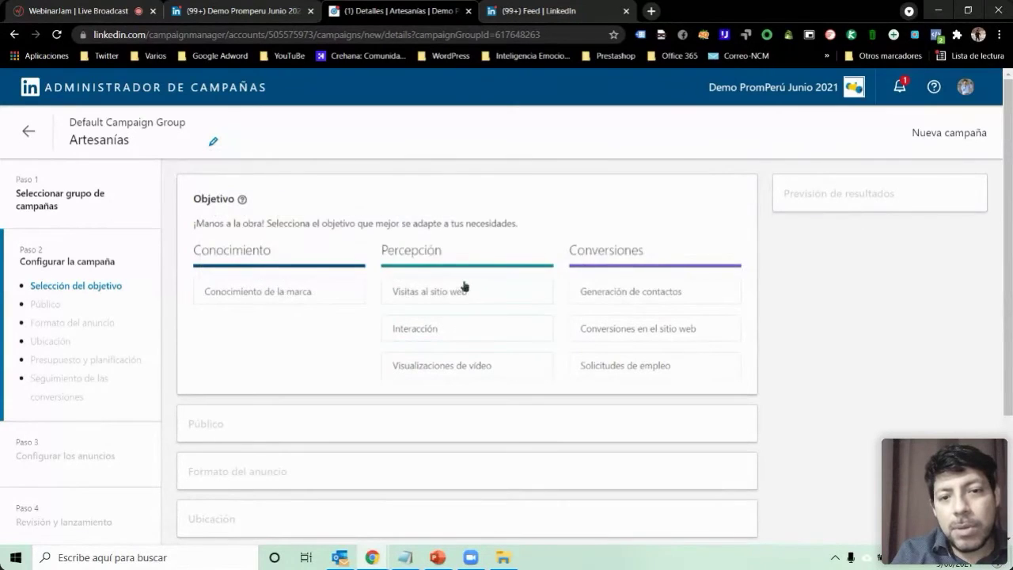
{"action": "mouse_move", "coordinate": [437, 292]}
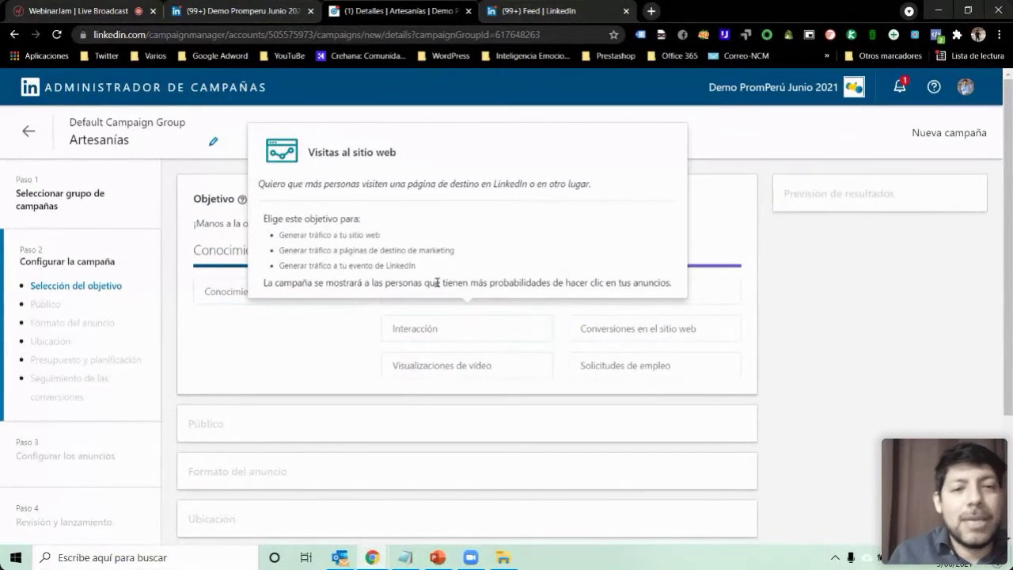
{"action": "mouse_move", "coordinate": [432, 336]}
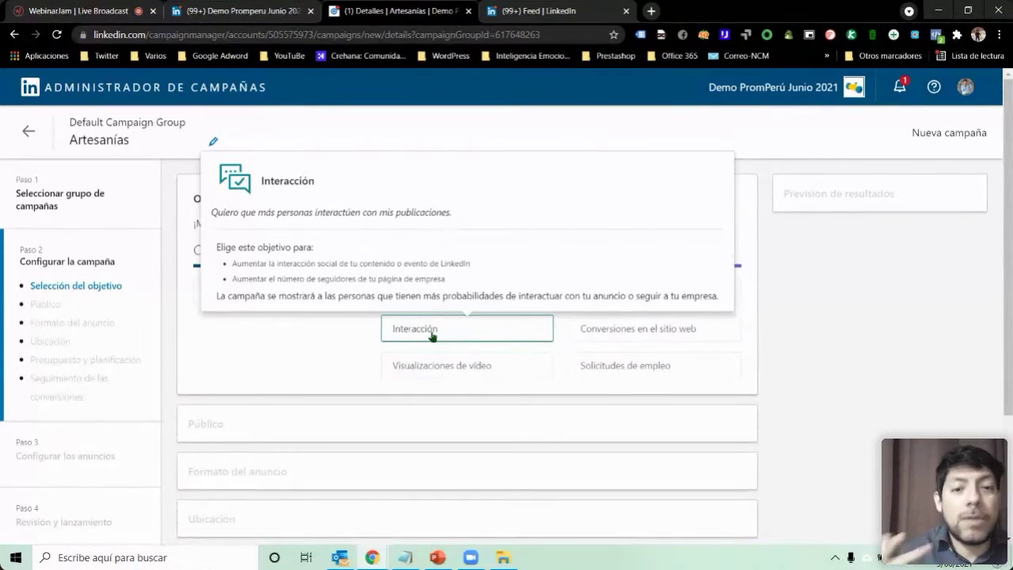
{"action": "mouse_move", "coordinate": [424, 364]}
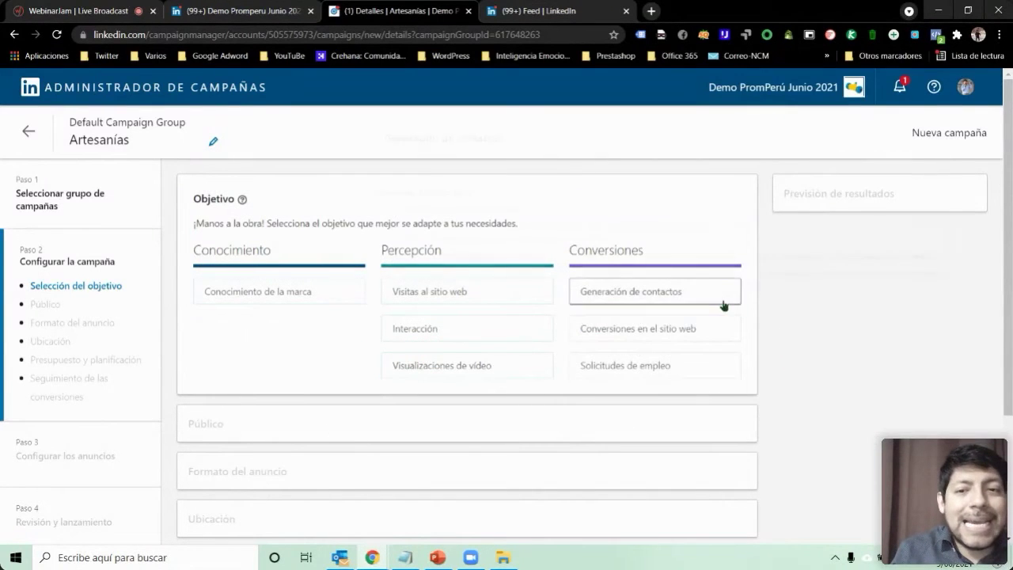
{"action": "mouse_move", "coordinate": [721, 305]}
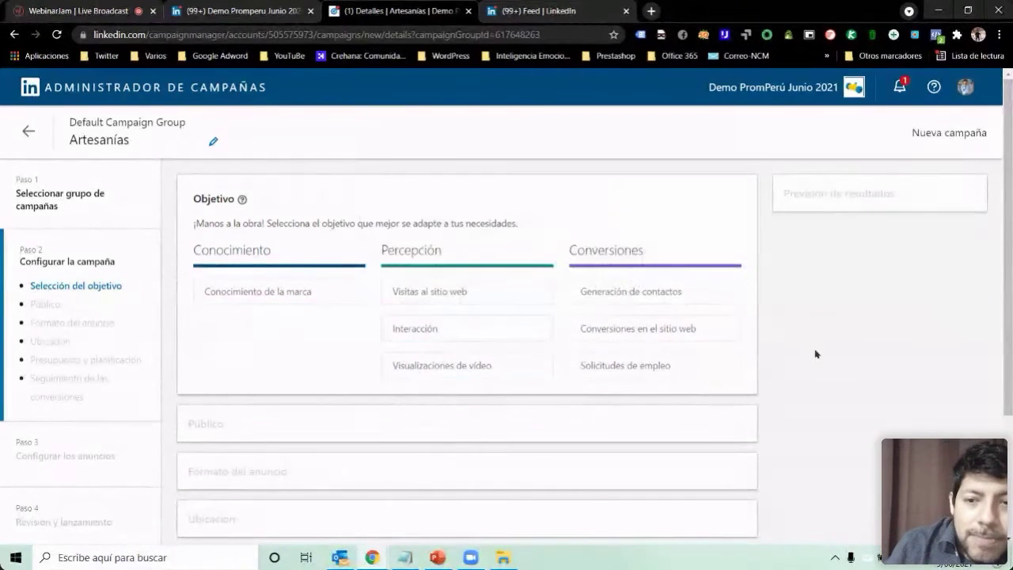
{"action": "left_click", "coordinate": [419, 329]}
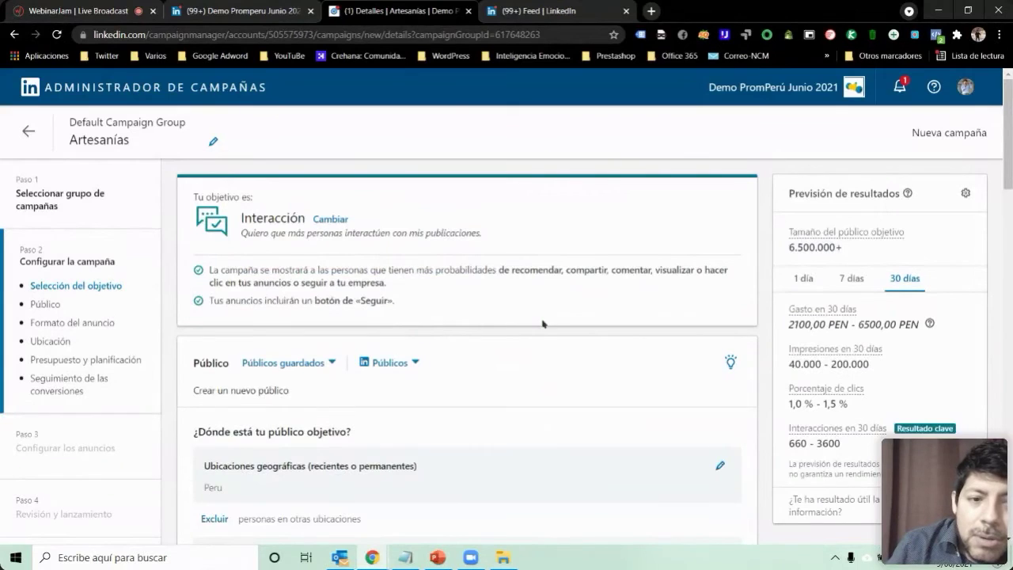
Step: Apply LinkedIn's predefined audience Propietarios de pymes and accept replacing the current targeting selection
{"action": "scroll", "coordinate": [542, 324], "scroll_direction": "down", "scroll_amount": 1}
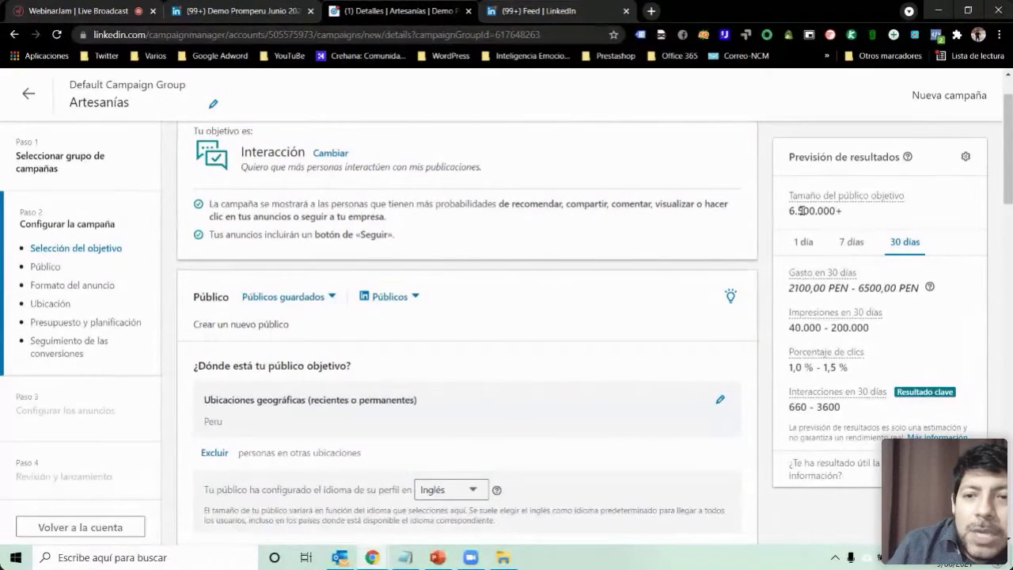
{"action": "scroll", "coordinate": [462, 387], "scroll_direction": "down", "scroll_amount": 1}
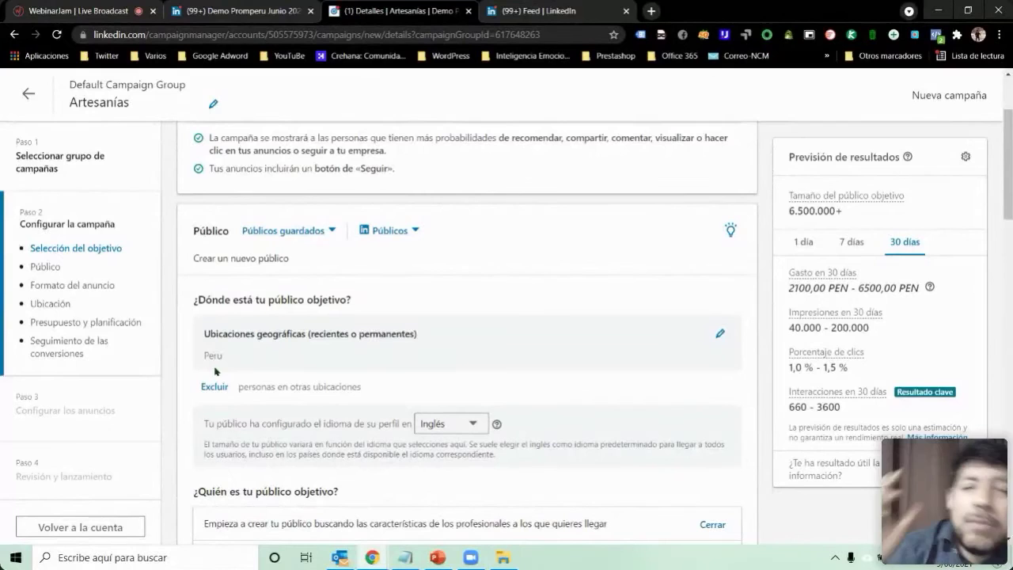
{"action": "left_click", "coordinate": [415, 231]}
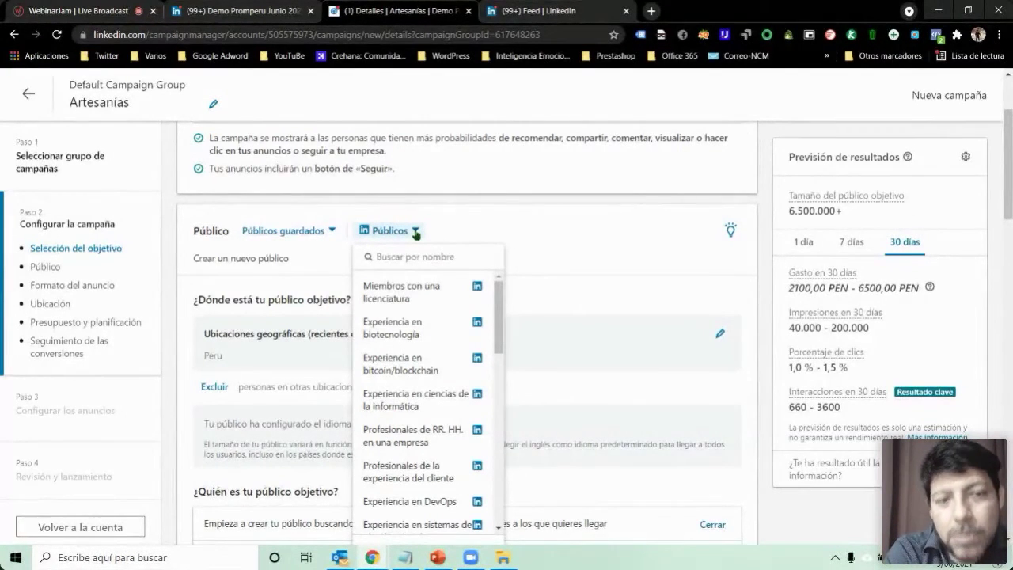
{"action": "scroll", "coordinate": [404, 390], "scroll_direction": "down", "scroll_amount": 8}
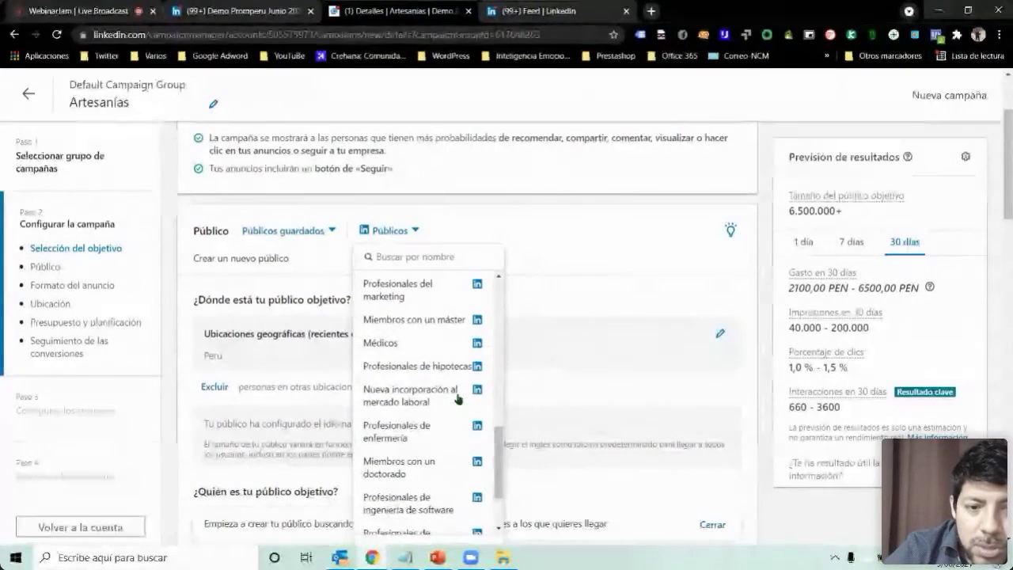
{"action": "scroll", "coordinate": [457, 398], "scroll_direction": "down", "scroll_amount": 2}
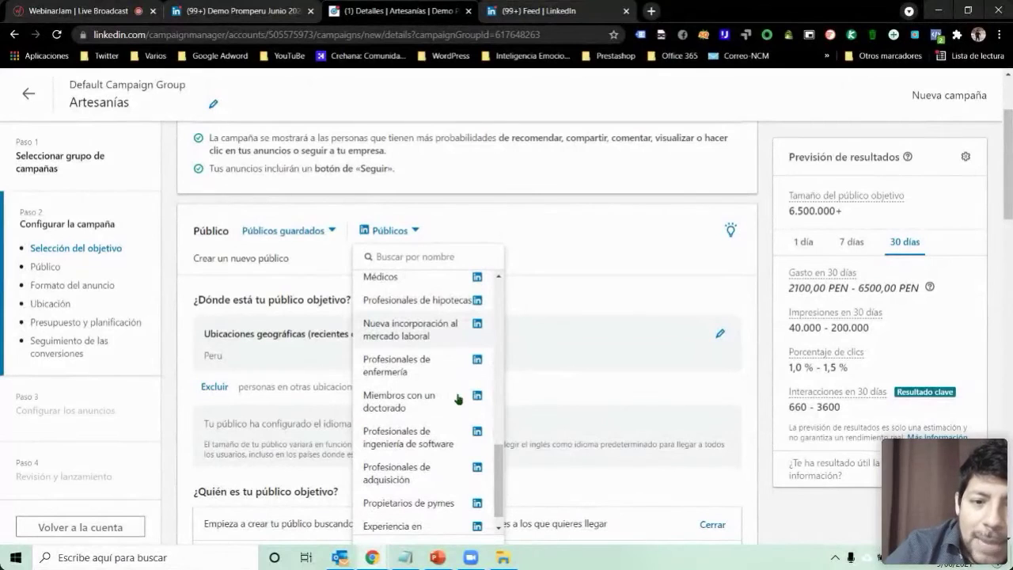
{"action": "scroll", "coordinate": [457, 398], "scroll_direction": "down", "scroll_amount": 1}
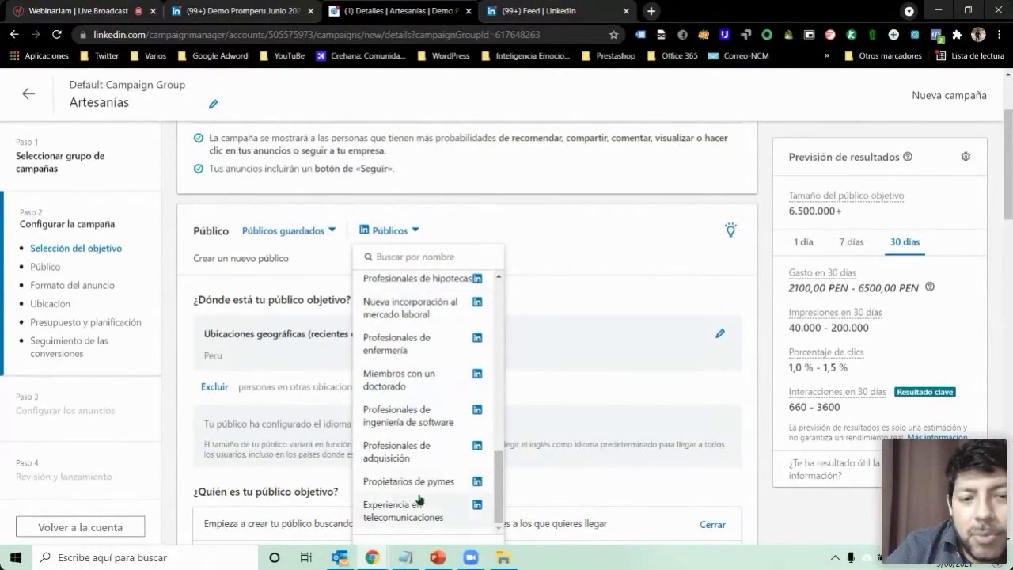
{"action": "left_click", "coordinate": [394, 482]}
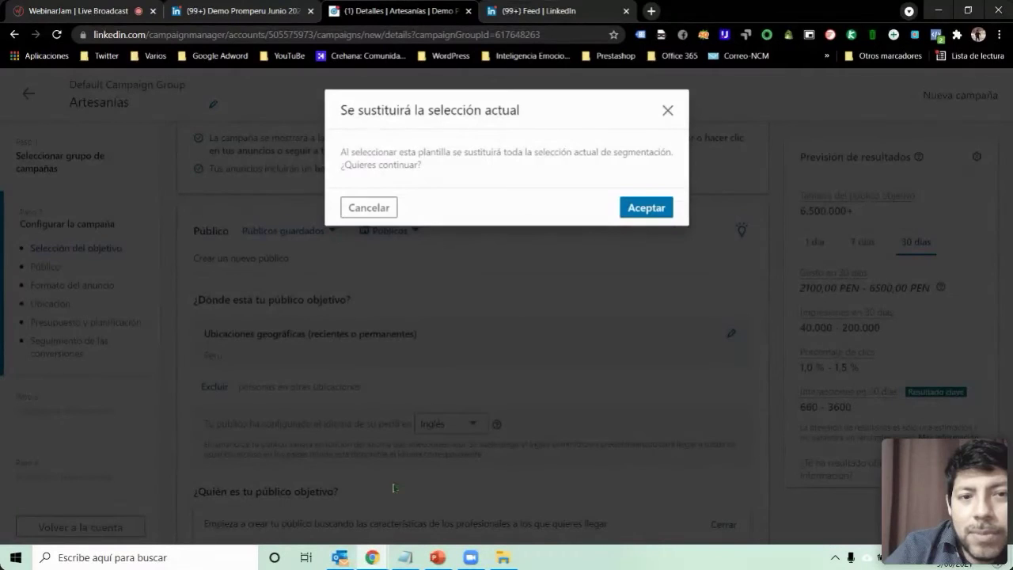
{"action": "left_click", "coordinate": [646, 207]}
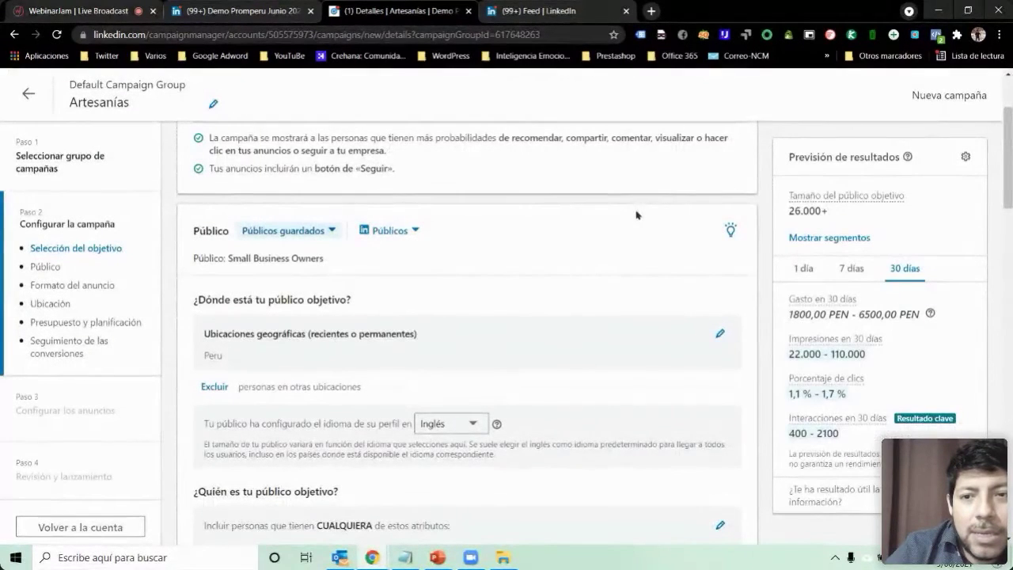
Step: Examine the applied audience's location, experience level and company size criteria and the options for adding further attributes
{"action": "scroll", "coordinate": [389, 298], "scroll_direction": "down", "scroll_amount": 4}
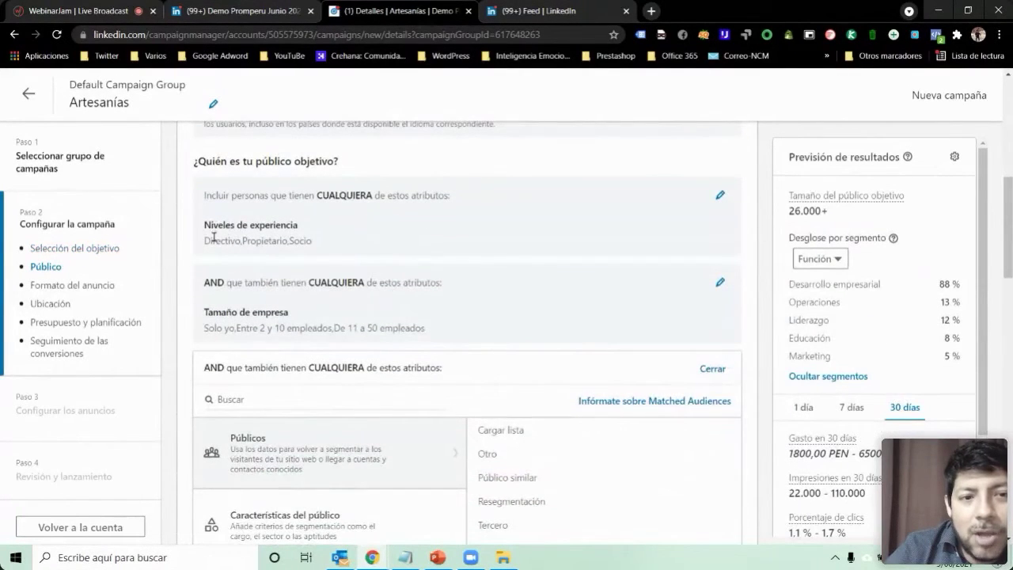
{"action": "scroll", "coordinate": [654, 342], "scroll_direction": "up", "scroll_amount": 4}
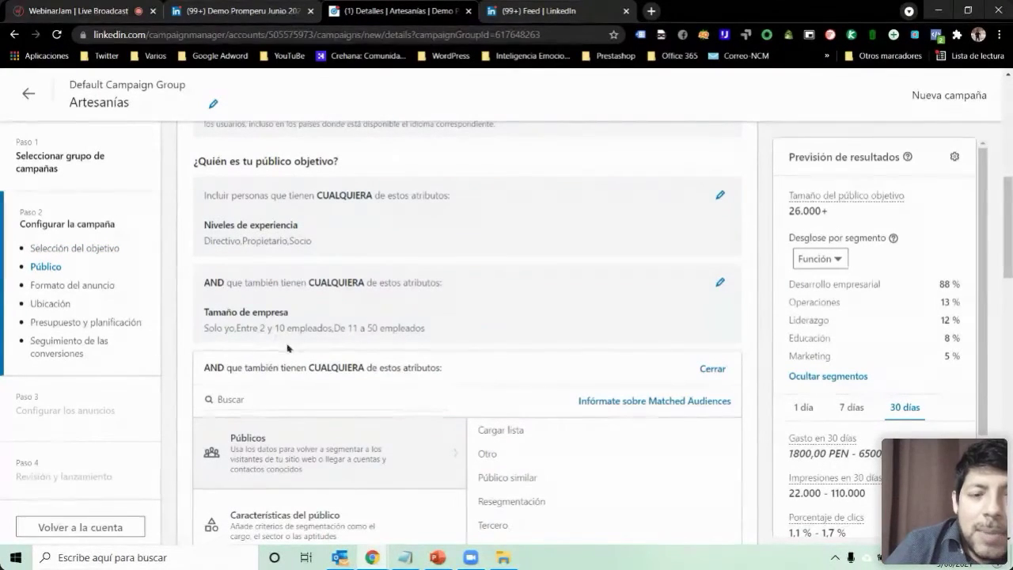
{"action": "scroll", "coordinate": [388, 349], "scroll_direction": "down", "scroll_amount": 2}
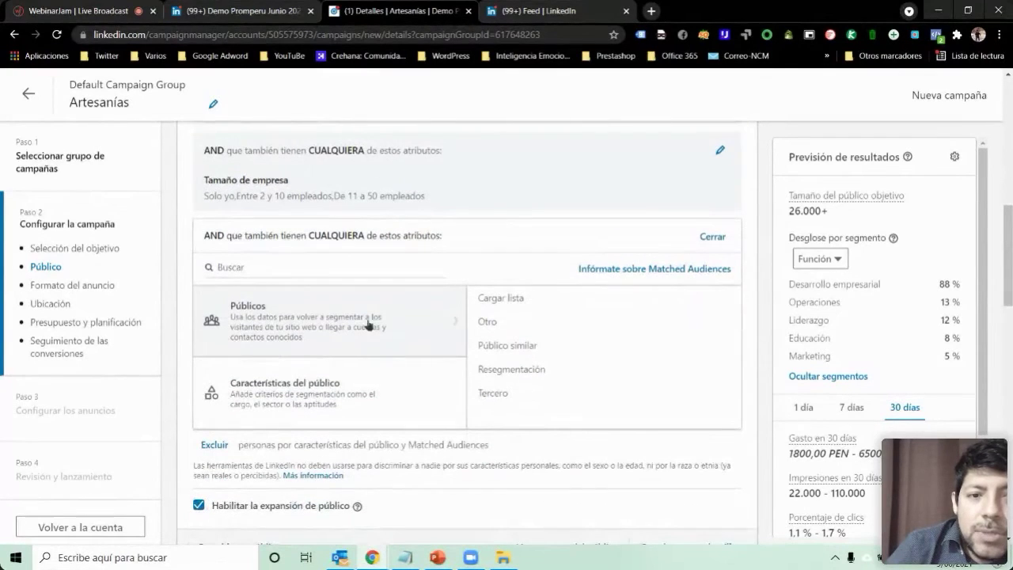
{"action": "scroll", "coordinate": [522, 365], "scroll_direction": "up", "scroll_amount": 10}
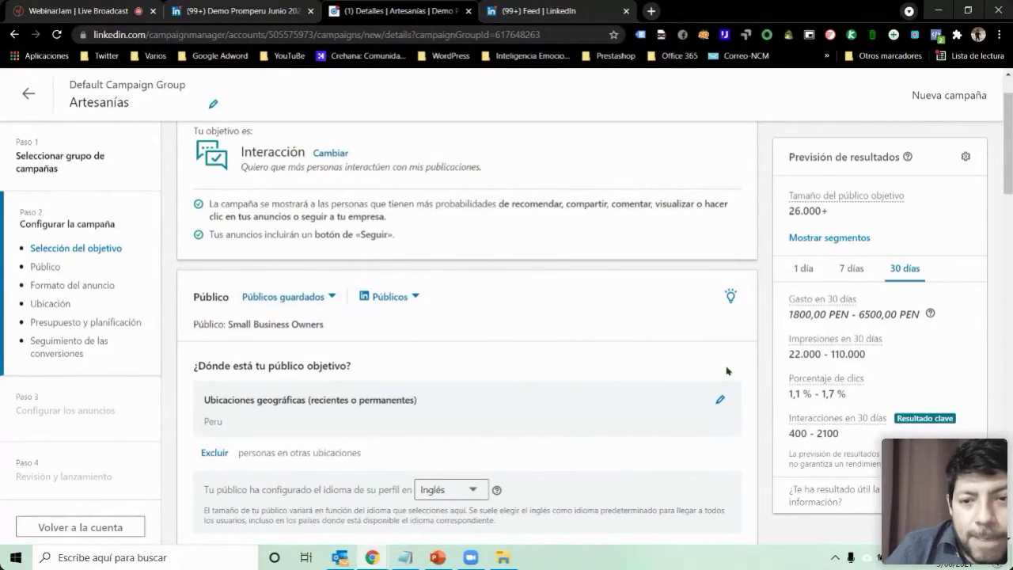
{"action": "scroll", "coordinate": [721, 407], "scroll_direction": "down", "scroll_amount": 3}
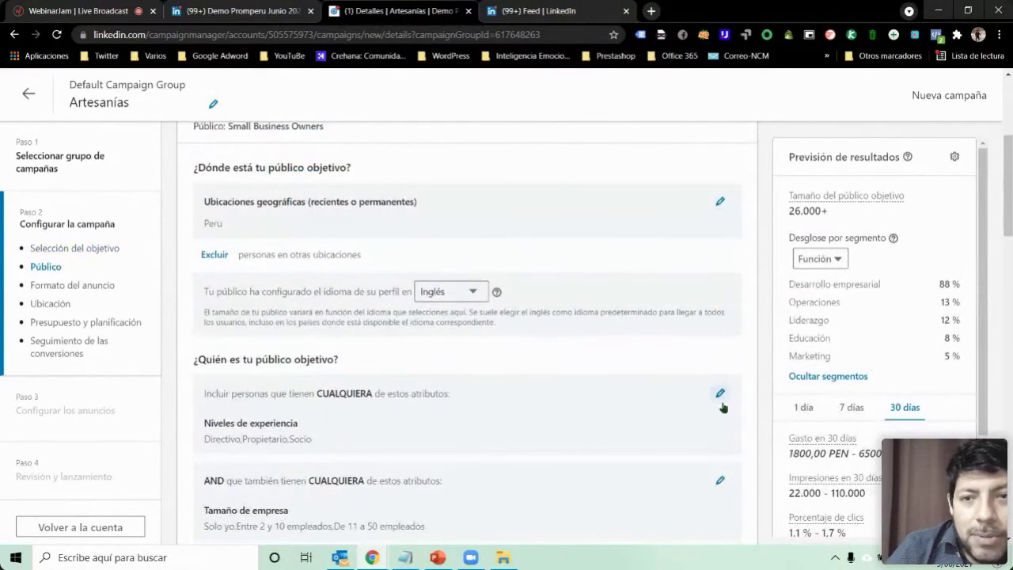
Step: Delete all the Tamaño de empresa filters from the target audience
{"action": "scroll", "coordinate": [721, 407], "scroll_direction": "down", "scroll_amount": 3}
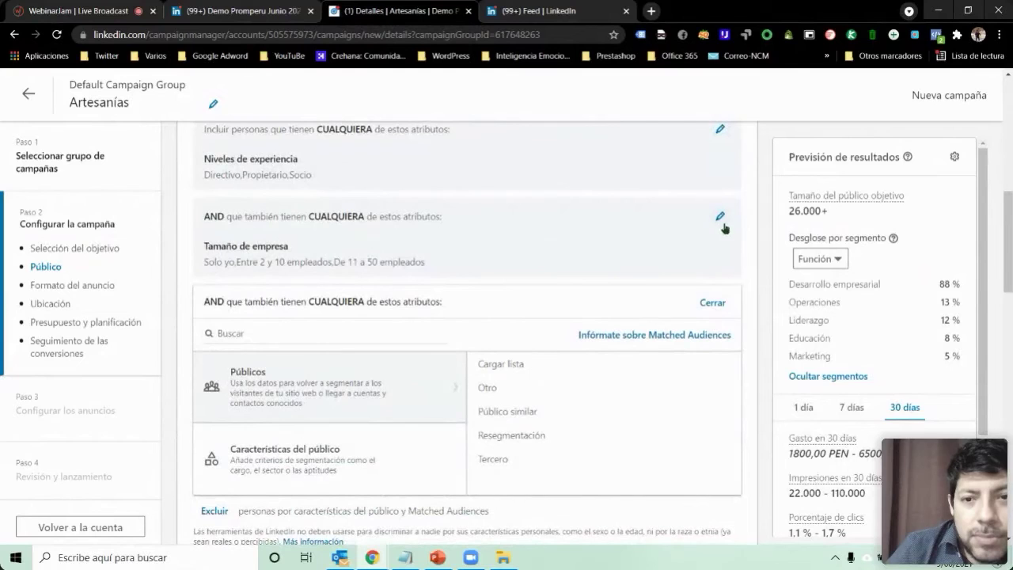
{"action": "left_click", "coordinate": [721, 219]}
{"action": "left_click", "coordinate": [709, 245]}
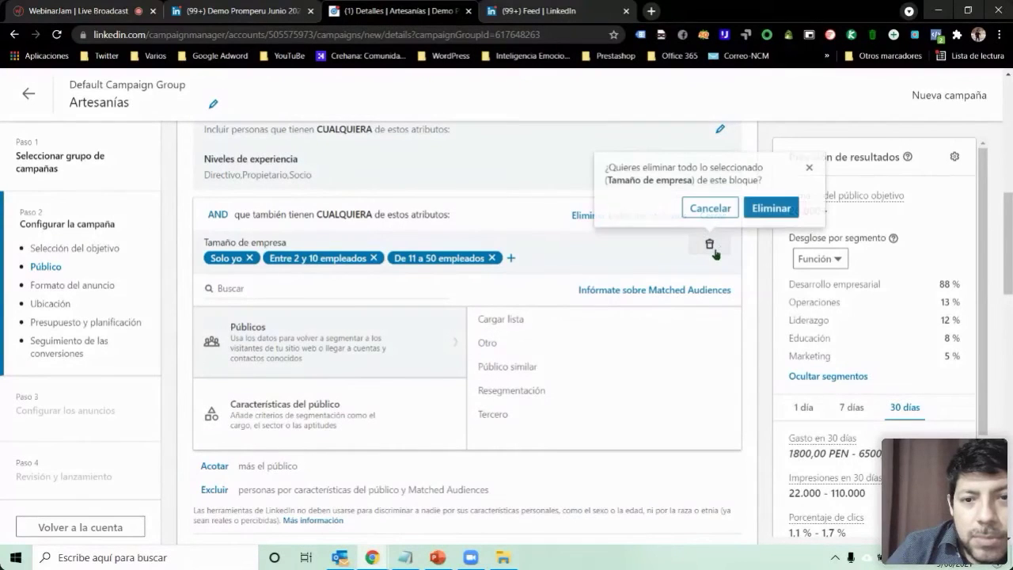
{"action": "left_click", "coordinate": [771, 208]}
Step: Delete all the Niveles de experiencia filters from the target audience and close the attribute editor
{"action": "scroll", "coordinate": [706, 305], "scroll_direction": "up", "scroll_amount": 3}
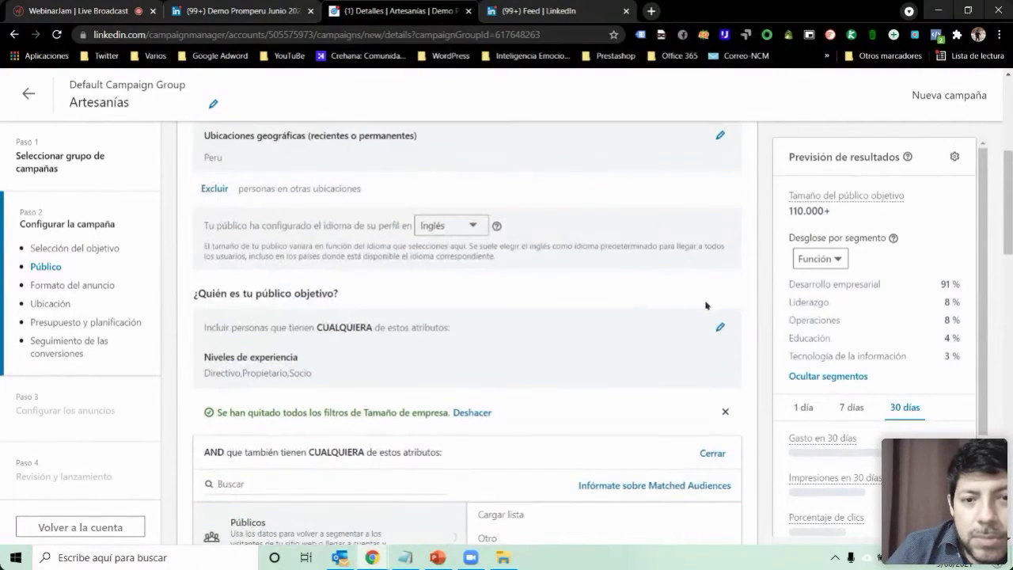
{"action": "left_click", "coordinate": [718, 328]}
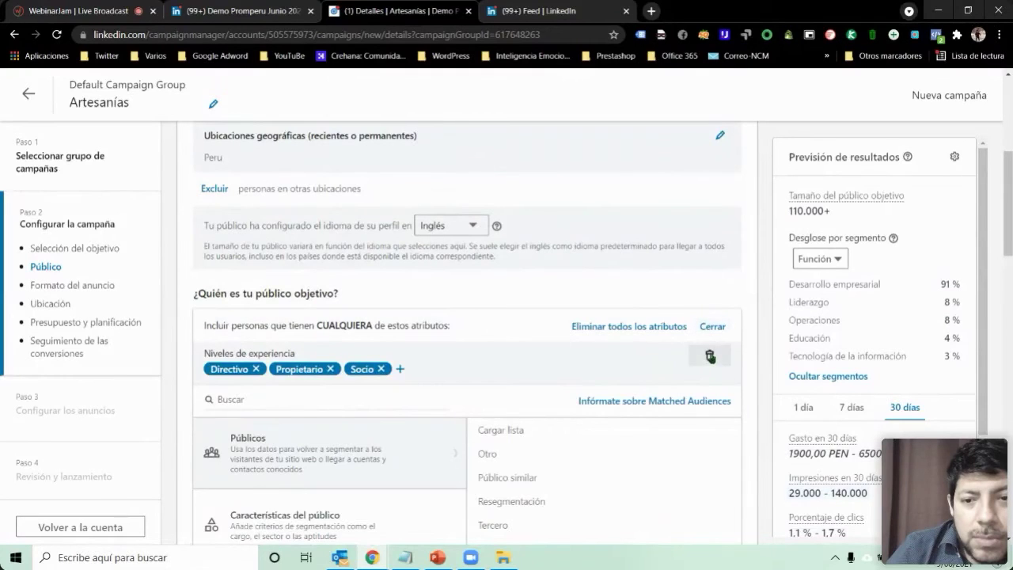
{"action": "left_click", "coordinate": [709, 354]}
{"action": "left_click", "coordinate": [770, 318]}
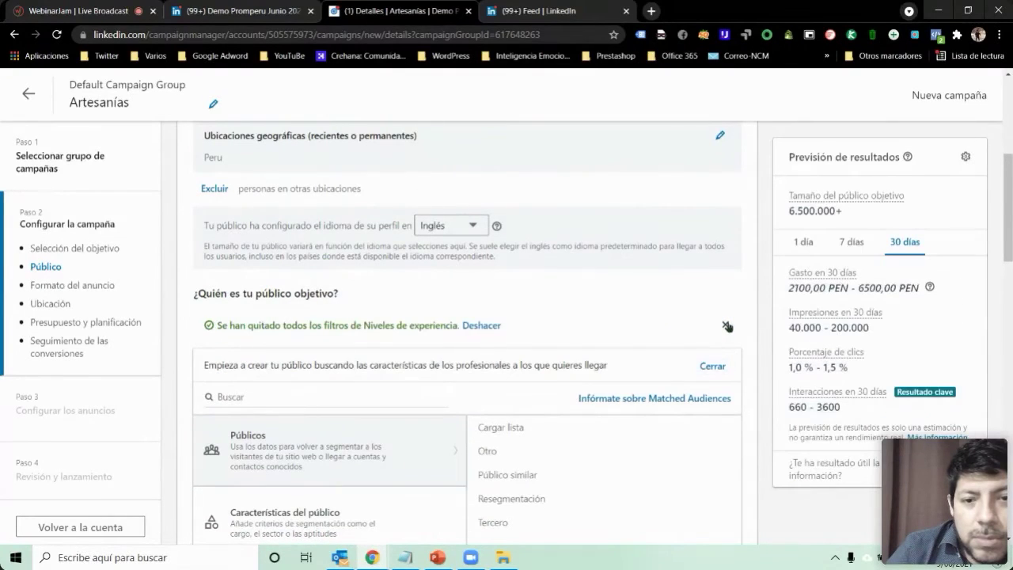
{"action": "left_click", "coordinate": [723, 324]}
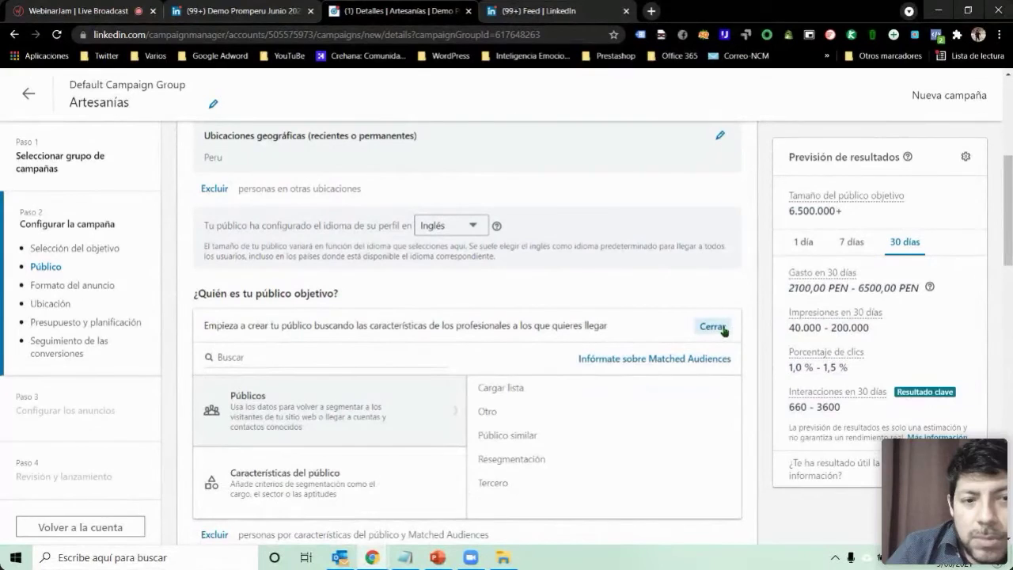
{"action": "left_click", "coordinate": [712, 327]}
Step: Remove Peru from the audience's geographic locations and close the location editor
{"action": "scroll", "coordinate": [661, 292], "scroll_direction": "up", "scroll_amount": 2}
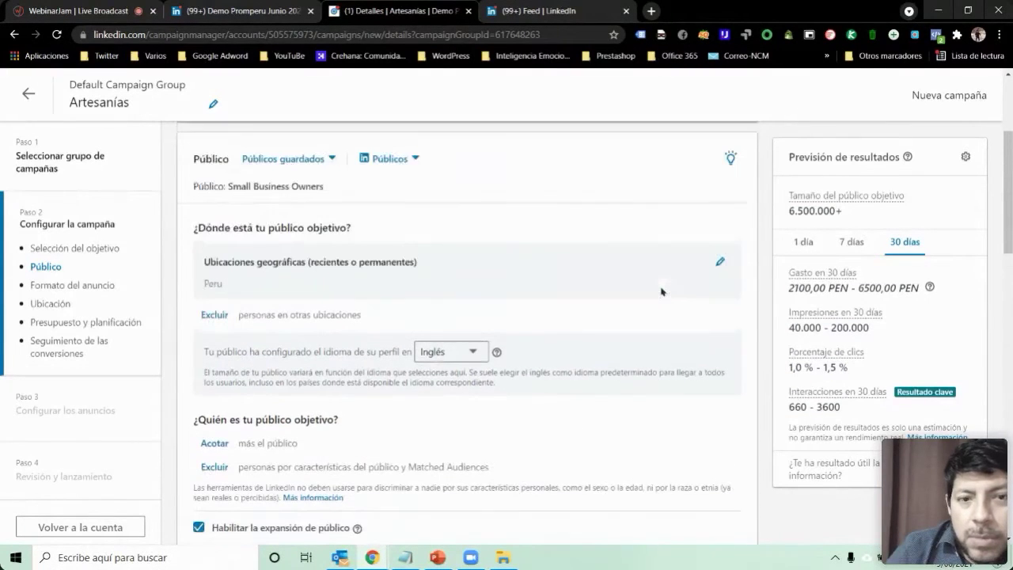
{"action": "left_click", "coordinate": [720, 268]}
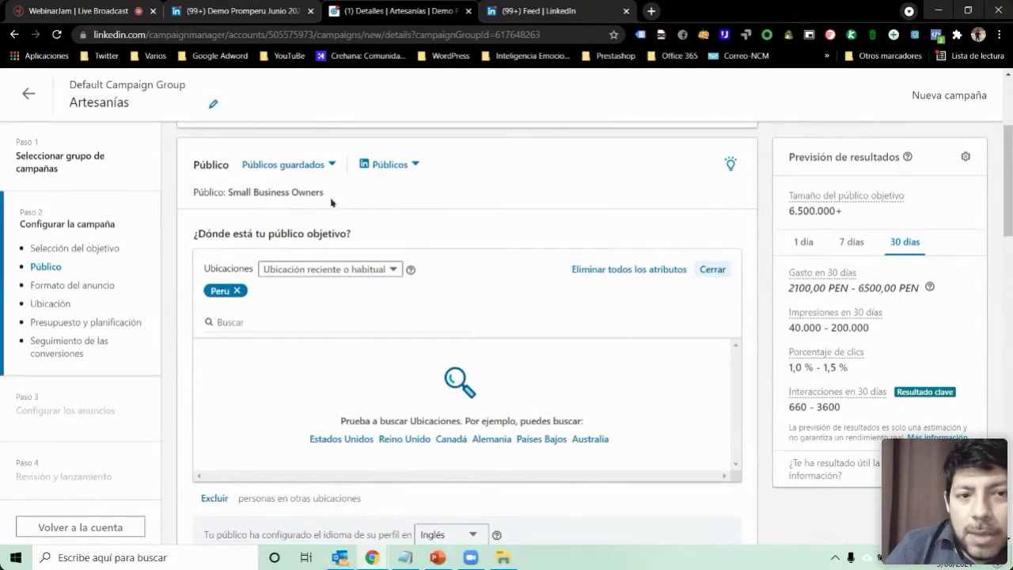
{"action": "left_click", "coordinate": [318, 167]}
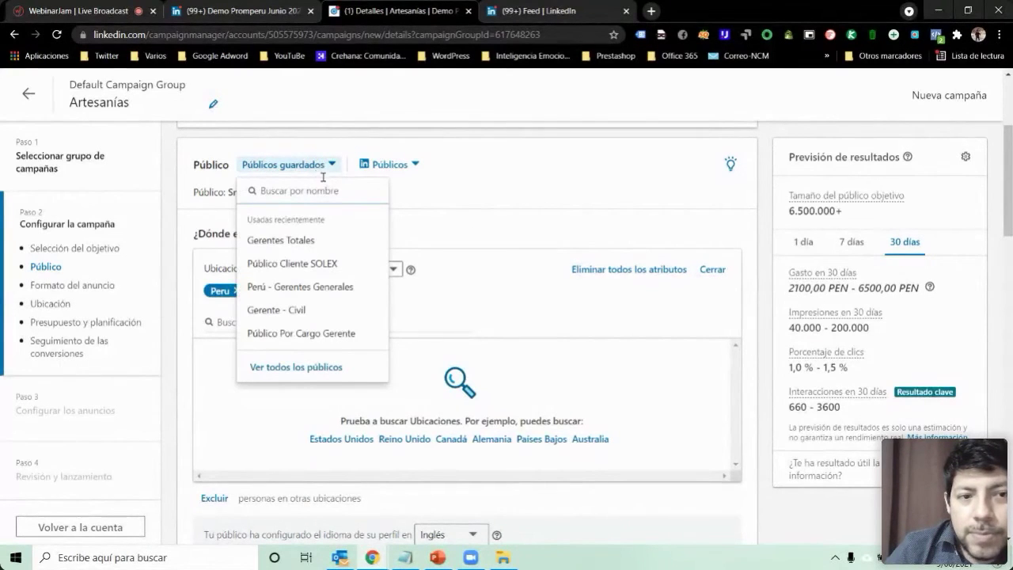
{"action": "left_click", "coordinate": [222, 166]}
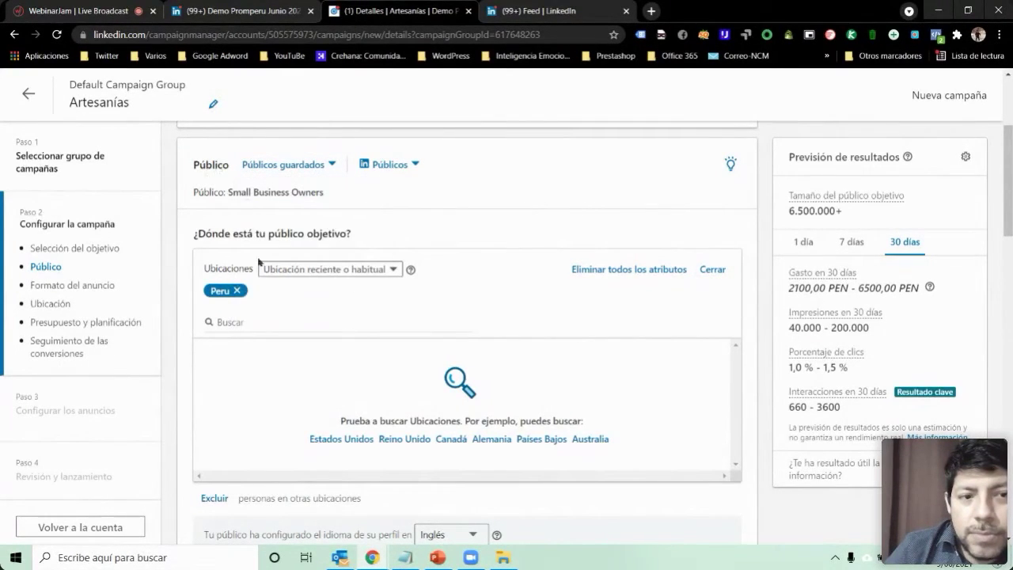
{"action": "left_click", "coordinate": [235, 291]}
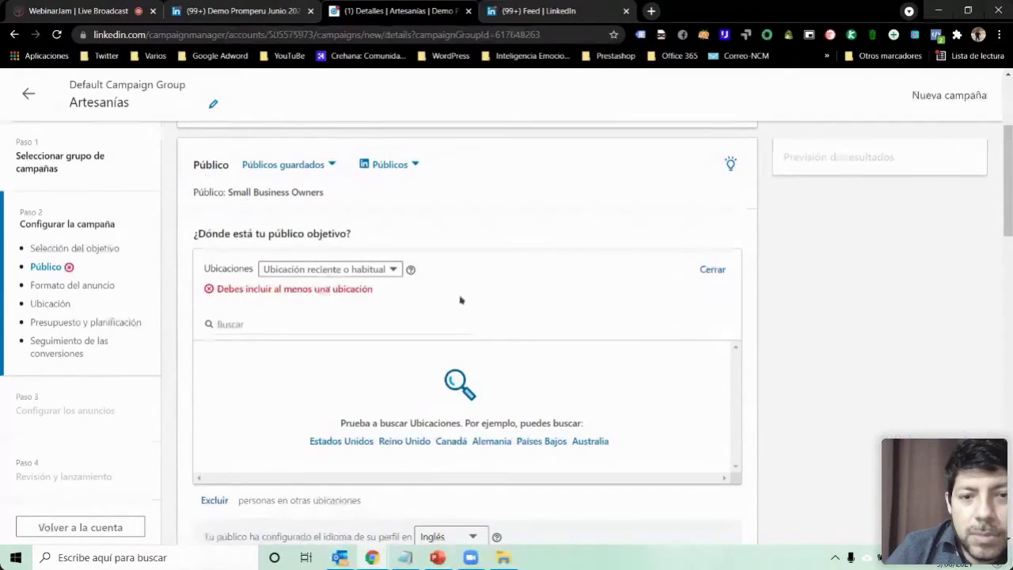
{"action": "left_click", "coordinate": [706, 270]}
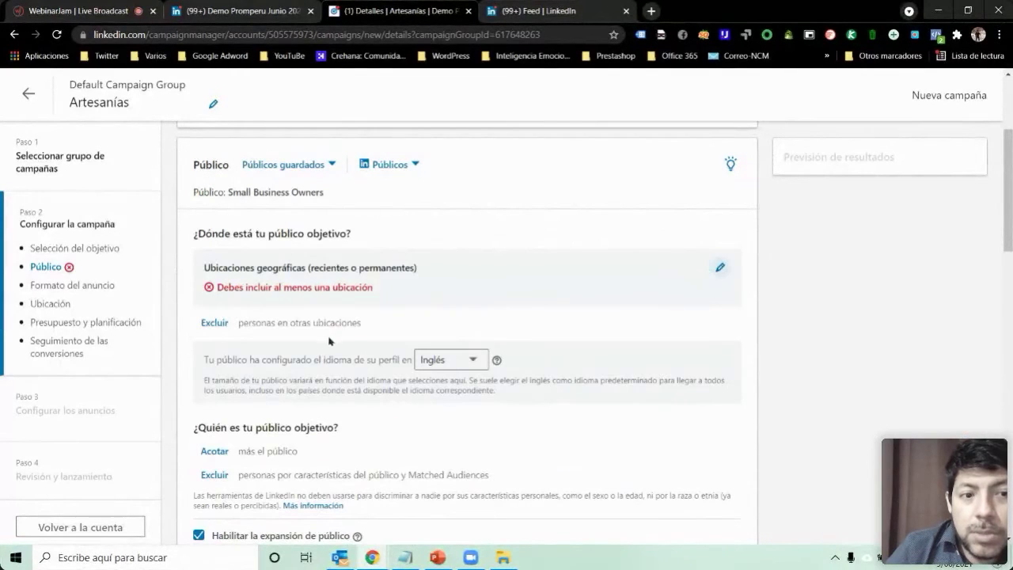
Step: Search the audience locations for "perú" and include Perú as the target location
{"action": "left_click", "coordinate": [721, 267]}
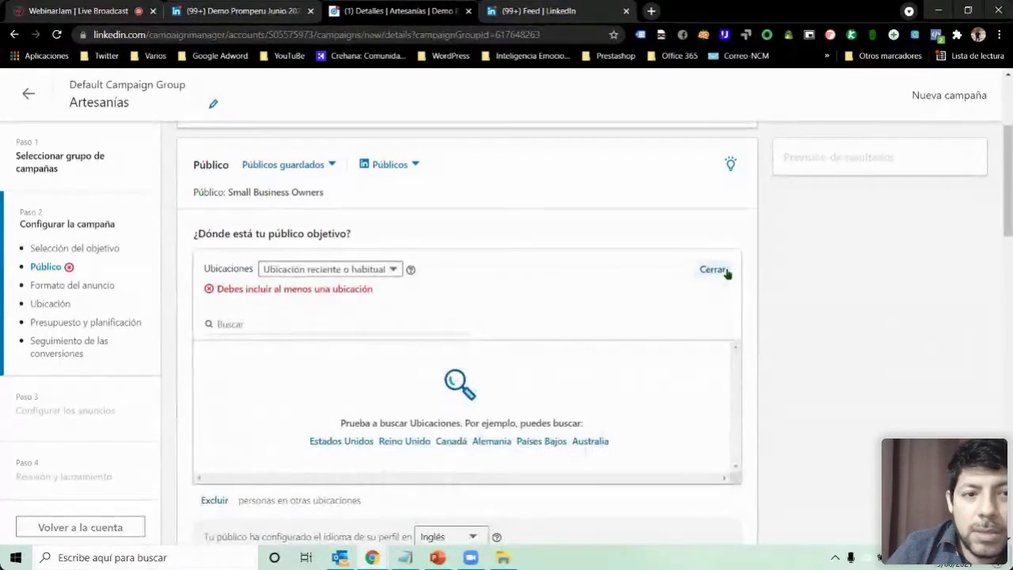
{"action": "left_click", "coordinate": [304, 321]}
{"action": "type", "text": "perú"}
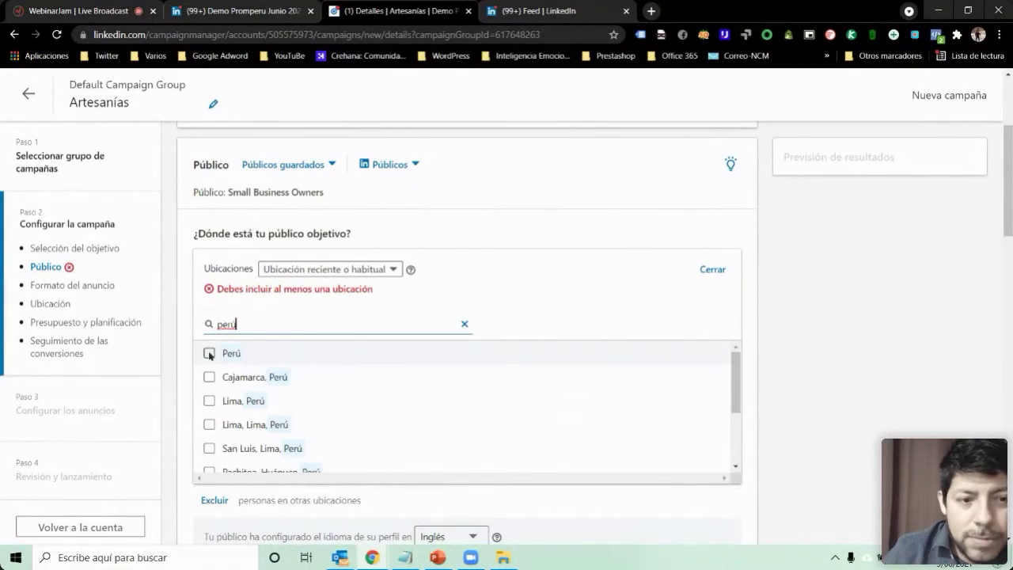
{"action": "left_click", "coordinate": [209, 353]}
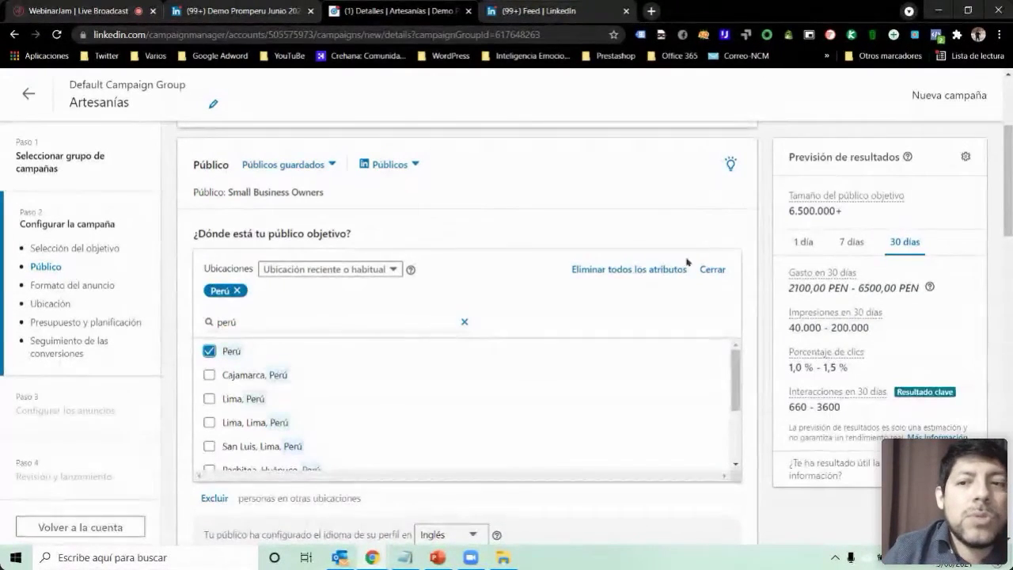
Step: Review the suggested Peruvian locations, the profile language setting and the audience narrowing and exclusion options
{"action": "scroll", "coordinate": [662, 269], "scroll_direction": "down", "scroll_amount": 2}
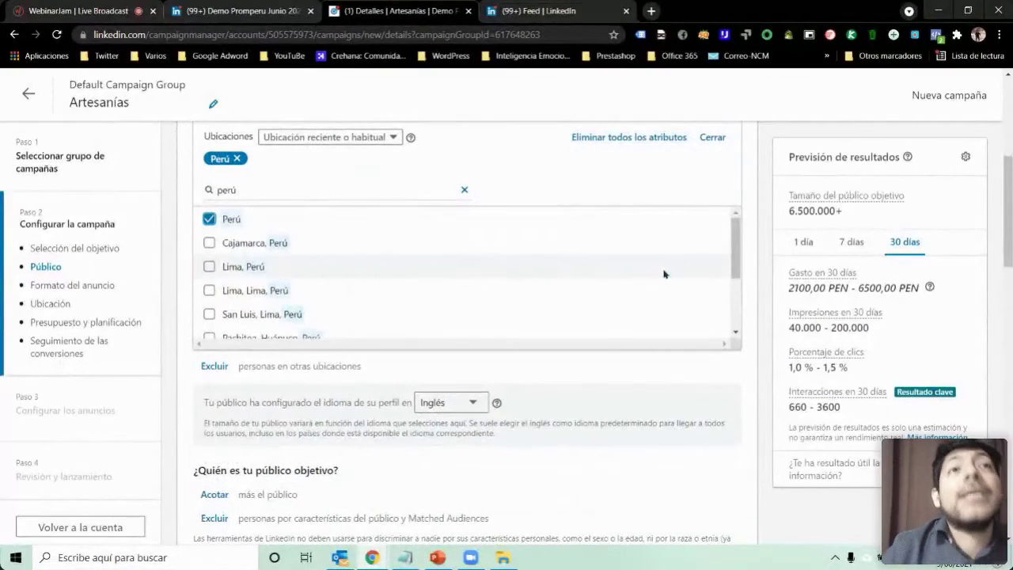
{"action": "scroll", "coordinate": [663, 273], "scroll_direction": "down", "scroll_amount": 3}
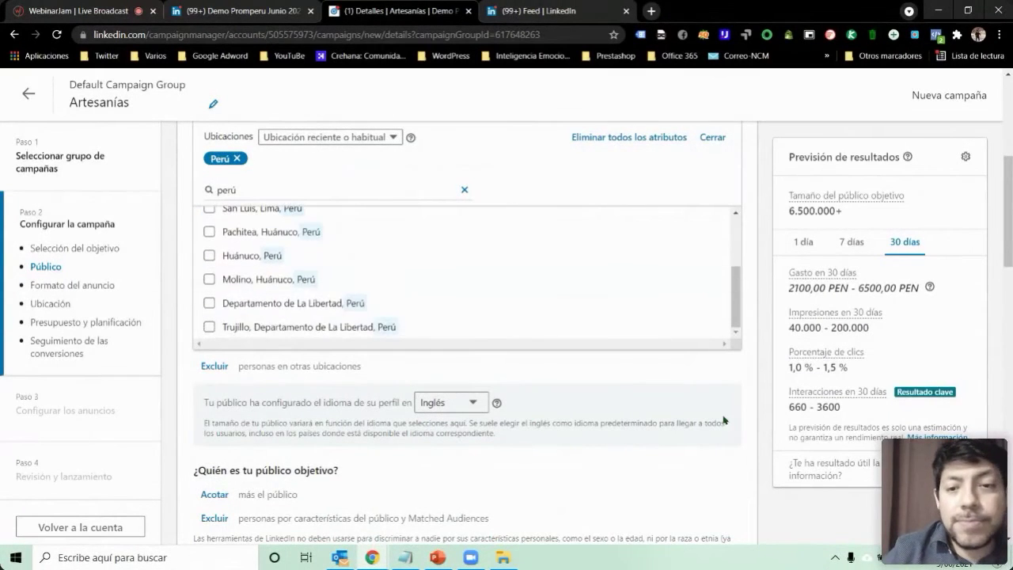
{"action": "scroll", "coordinate": [722, 420], "scroll_direction": "down", "scroll_amount": 5}
{"action": "scroll", "coordinate": [720, 409], "scroll_direction": "up", "scroll_amount": 5}
{"action": "scroll", "coordinate": [720, 409], "scroll_direction": "down", "scroll_amount": 3}
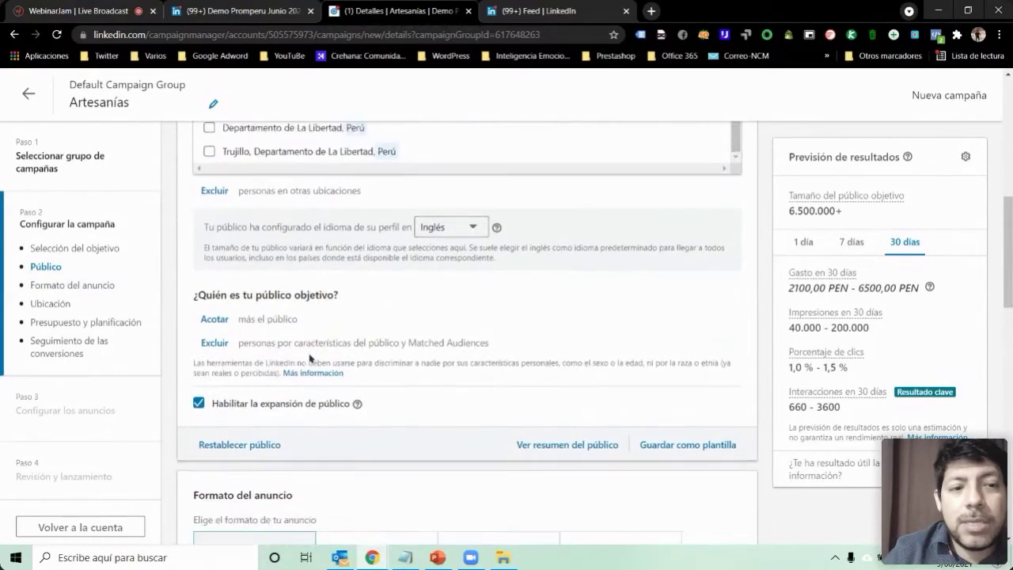
{"action": "scroll", "coordinate": [310, 357], "scroll_direction": "down", "scroll_amount": 1}
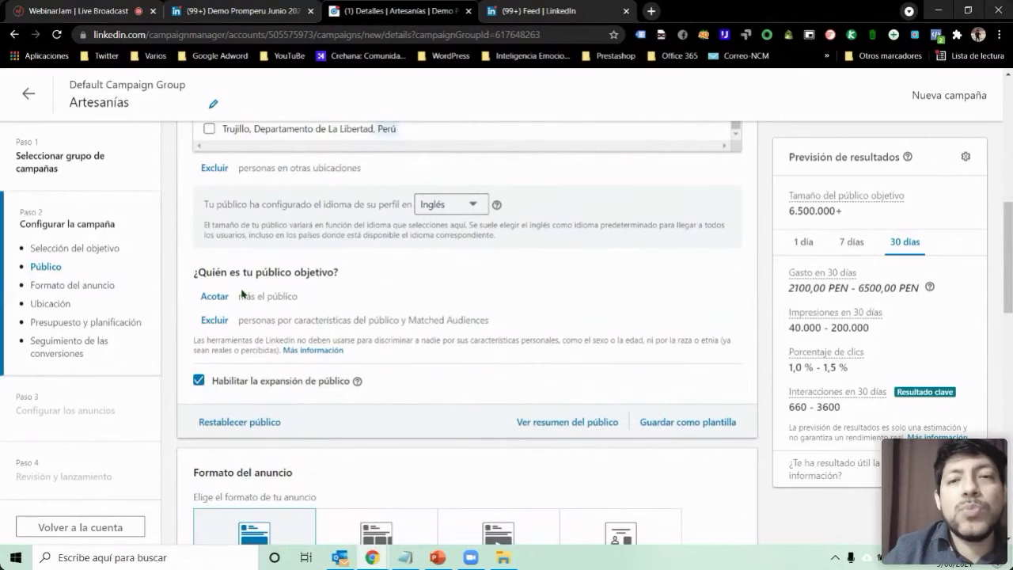
{"action": "scroll", "coordinate": [242, 294], "scroll_direction": "up", "scroll_amount": 3}
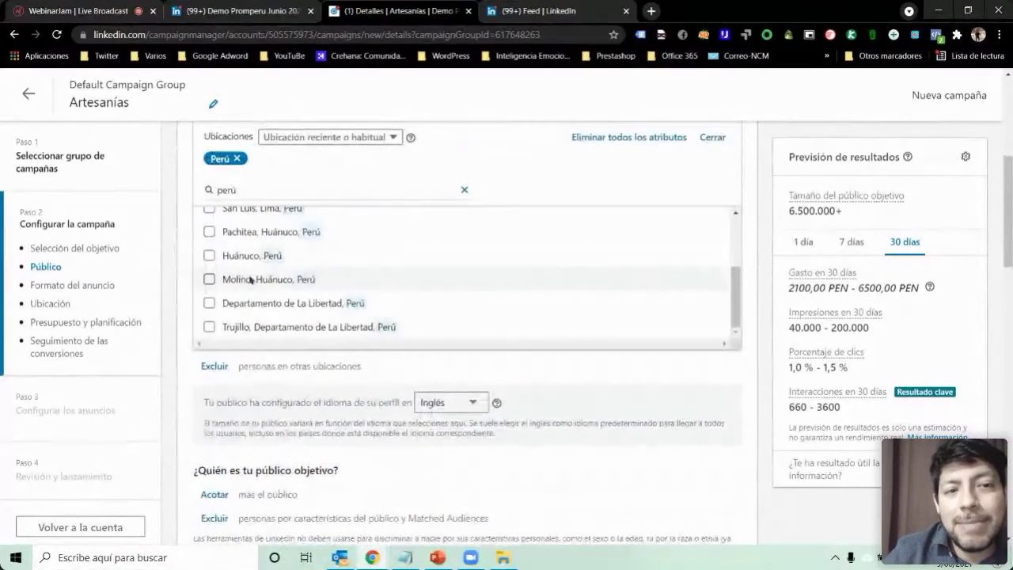
{"action": "scroll", "coordinate": [267, 249], "scroll_direction": "up", "scroll_amount": 2}
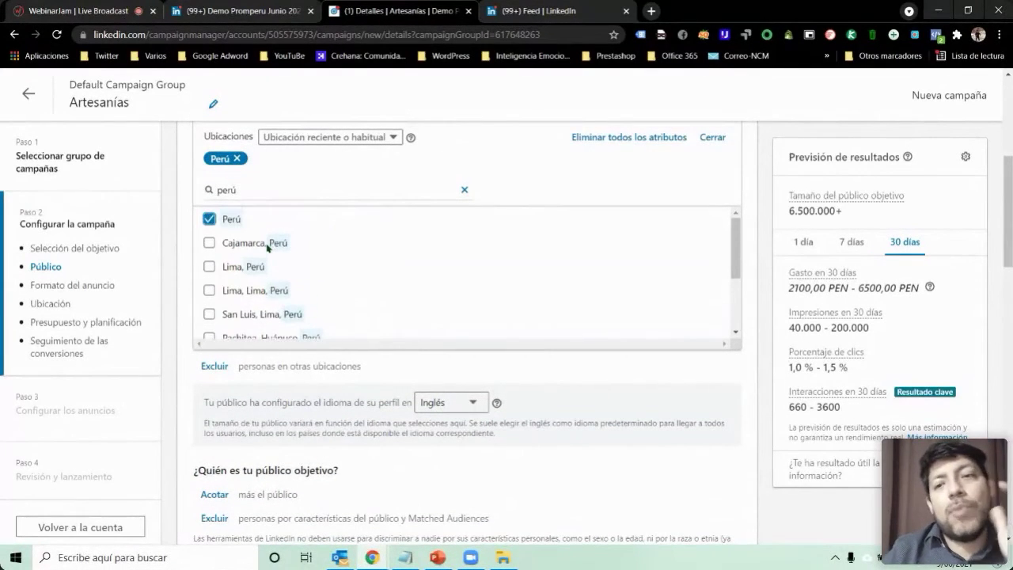
{"action": "scroll", "coordinate": [267, 249], "scroll_direction": "down", "scroll_amount": 3}
{"action": "scroll", "coordinate": [289, 301], "scroll_direction": "down", "scroll_amount": 5}
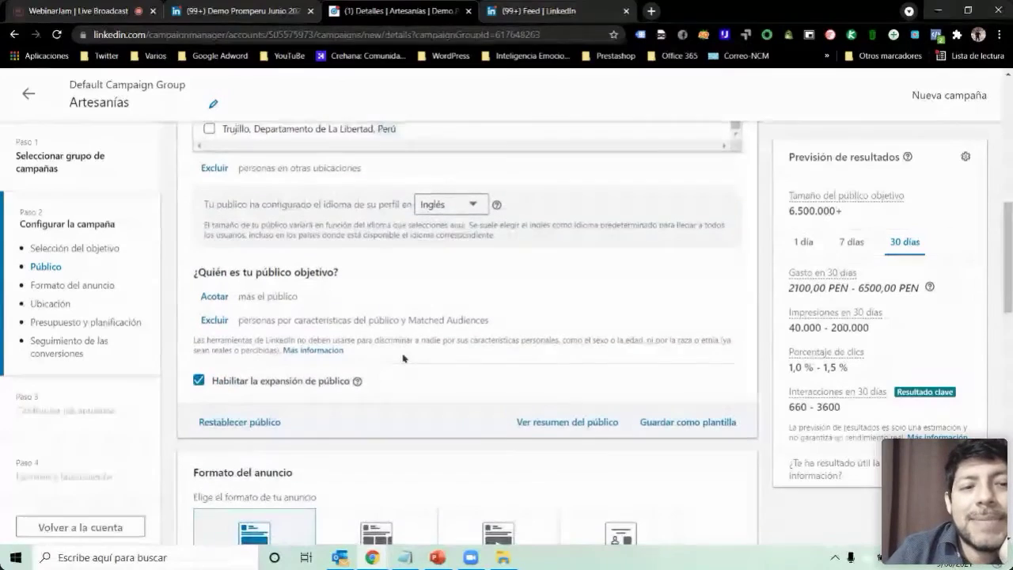
{"action": "scroll", "coordinate": [423, 355], "scroll_direction": "up", "scroll_amount": 1}
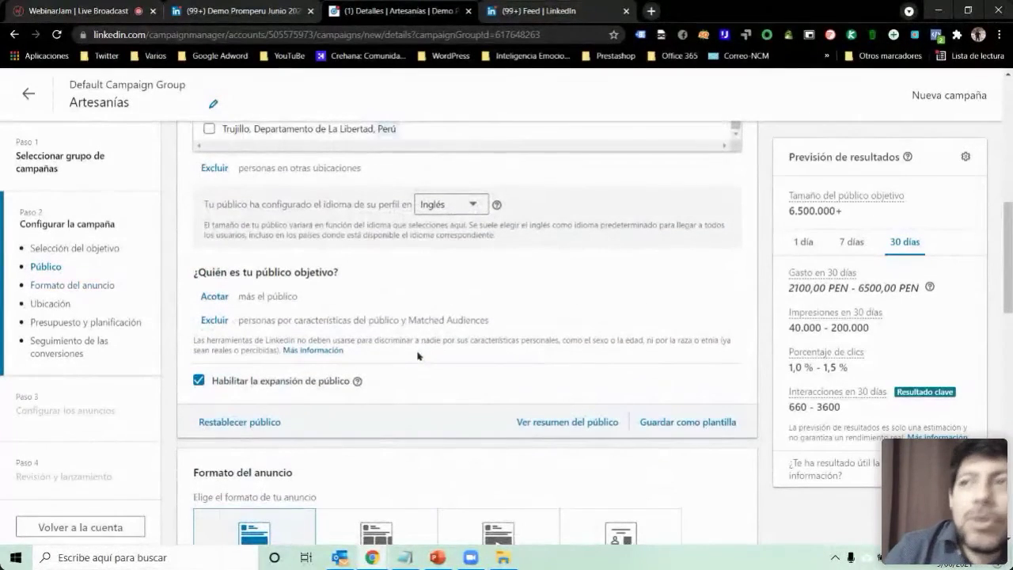
Step: Start narrowing the audience by Características del público and open the Sectores de la empresa criteria under Empresa
{"action": "left_click", "coordinate": [226, 296]}
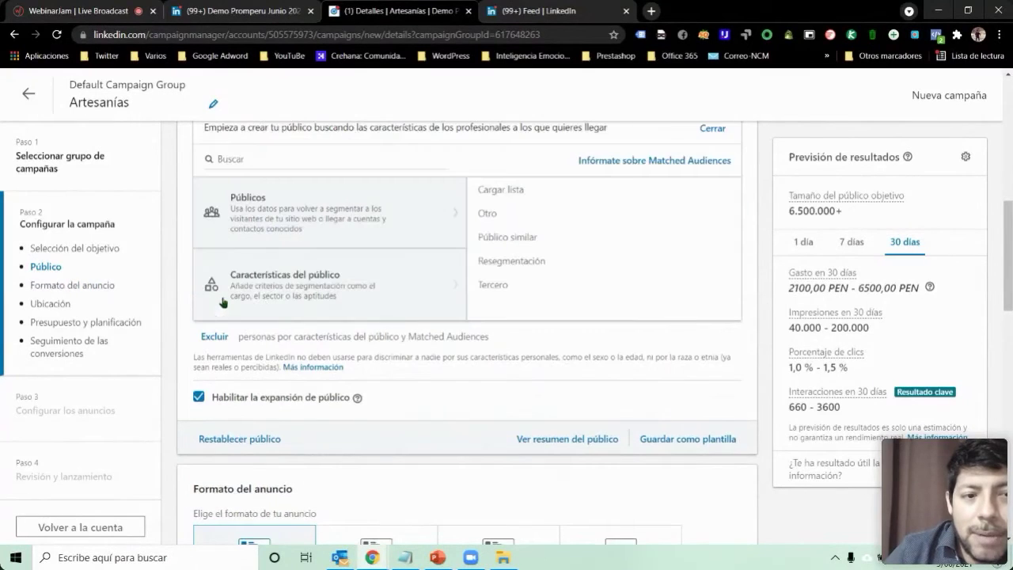
{"action": "left_click", "coordinate": [349, 291]}
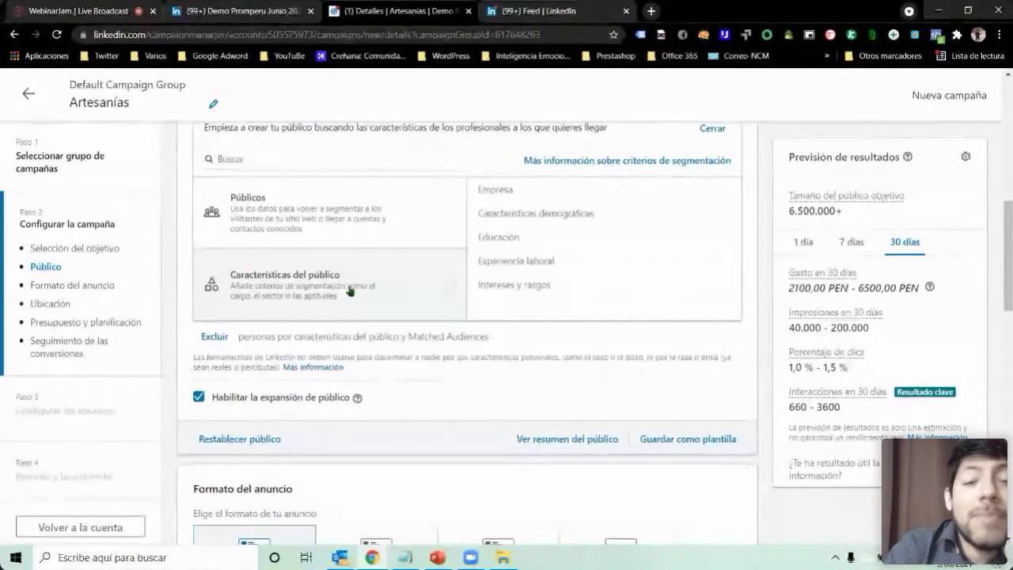
{"action": "left_click", "coordinate": [532, 192]}
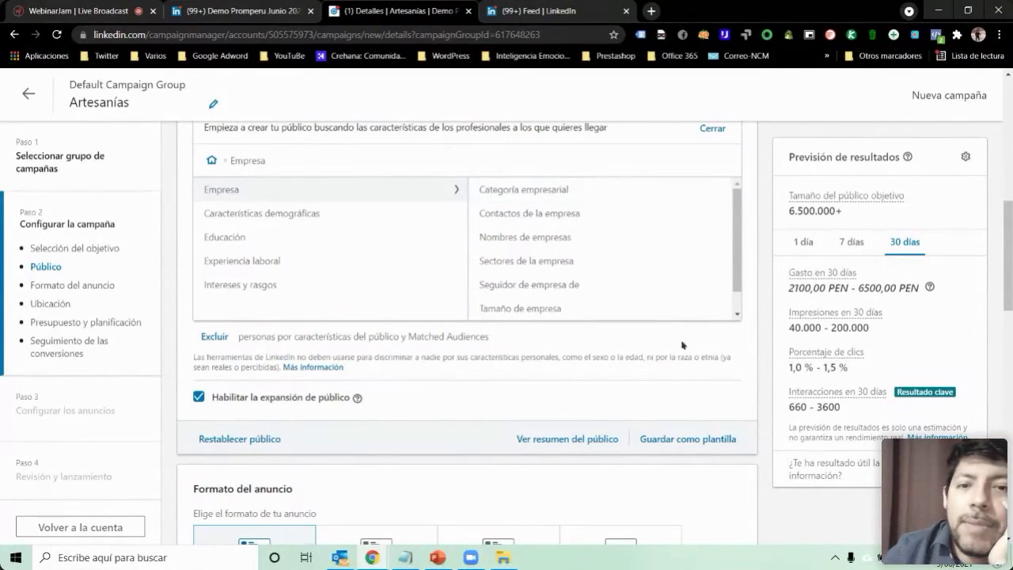
{"action": "mouse_move", "coordinate": [577, 193]}
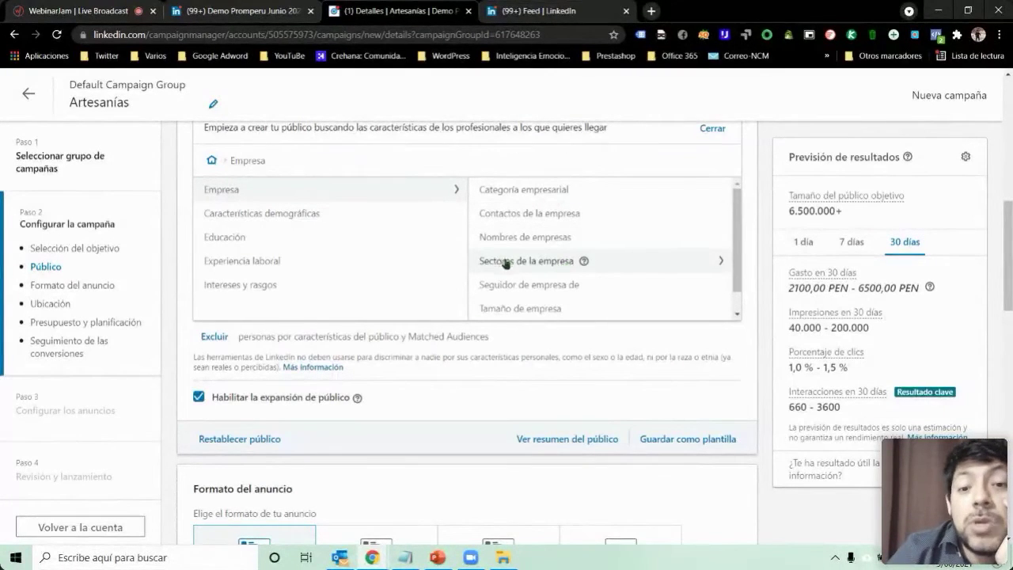
{"action": "left_click", "coordinate": [542, 265]}
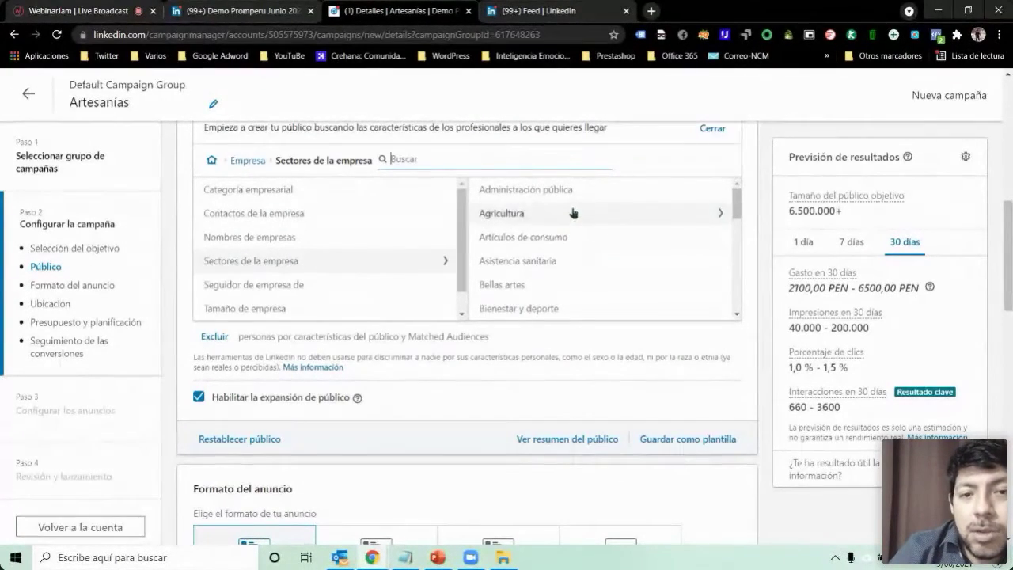
Step: Find Sector inmobiliario among the company sectors and include Bienes inmobiliarios in the target audience
{"action": "scroll", "coordinate": [573, 213], "scroll_direction": "down", "scroll_amount": 3}
{"action": "scroll", "coordinate": [575, 218], "scroll_direction": "down", "scroll_amount": 8}
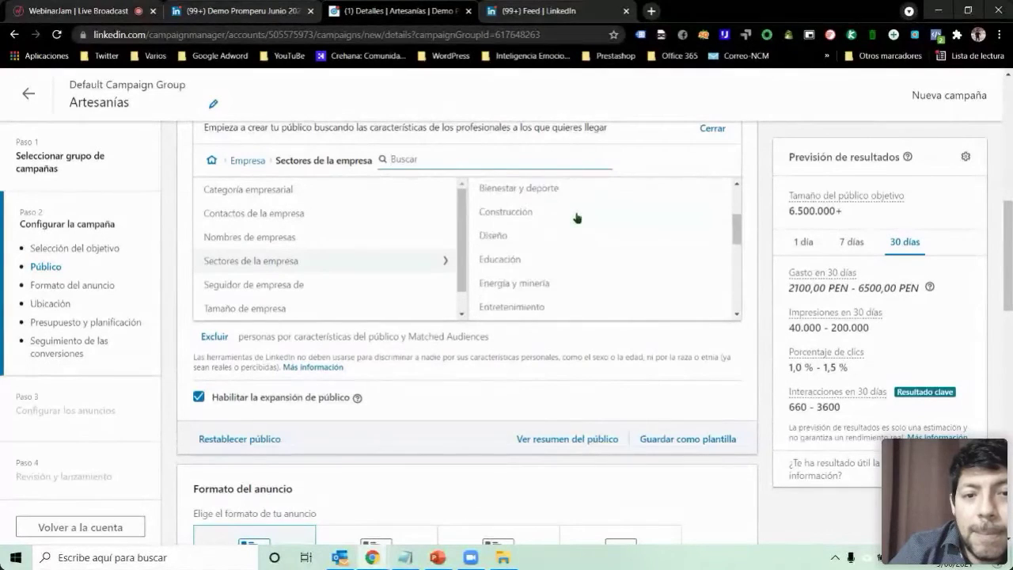
{"action": "scroll", "coordinate": [576, 217], "scroll_direction": "down", "scroll_amount": 2}
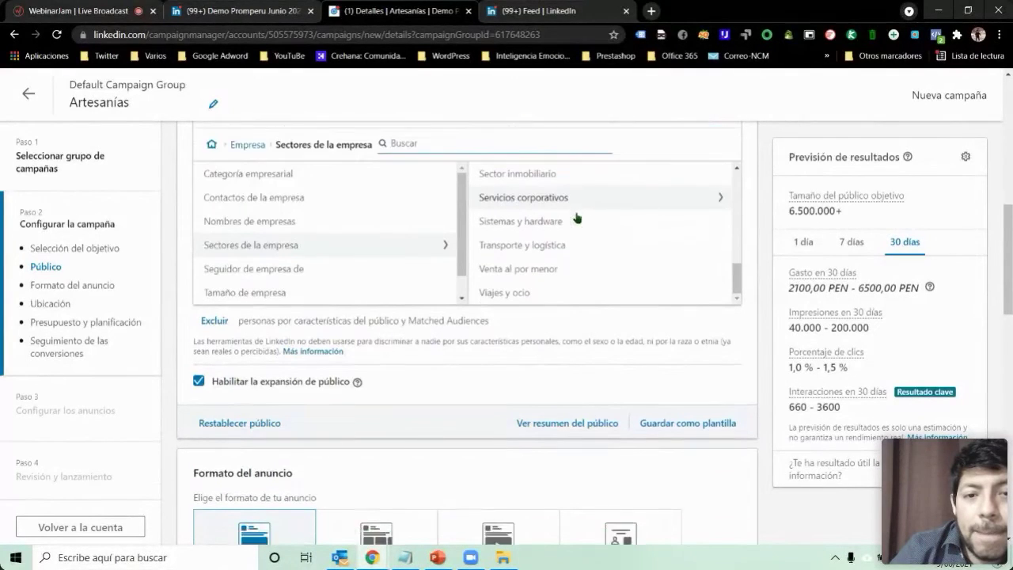
{"action": "scroll", "coordinate": [624, 300], "scroll_direction": "up", "scroll_amount": 3}
{"action": "scroll", "coordinate": [716, 363], "scroll_direction": "up", "scroll_amount": 6}
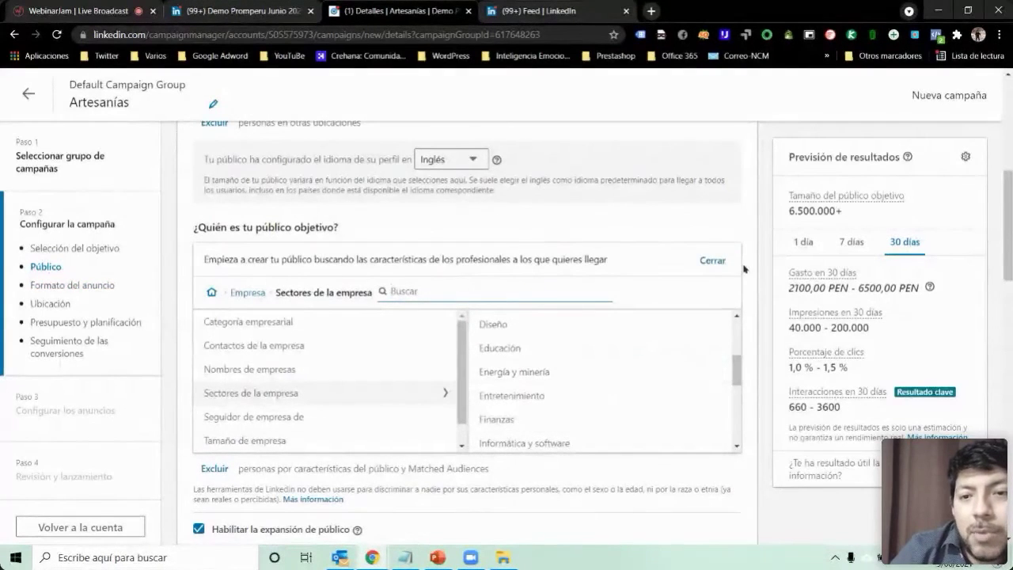
{"action": "scroll", "coordinate": [744, 277], "scroll_direction": "down", "scroll_amount": 1}
{"action": "scroll", "coordinate": [622, 314], "scroll_direction": "down", "scroll_amount": 1}
{"action": "scroll", "coordinate": [621, 316], "scroll_direction": "down", "scroll_amount": 3}
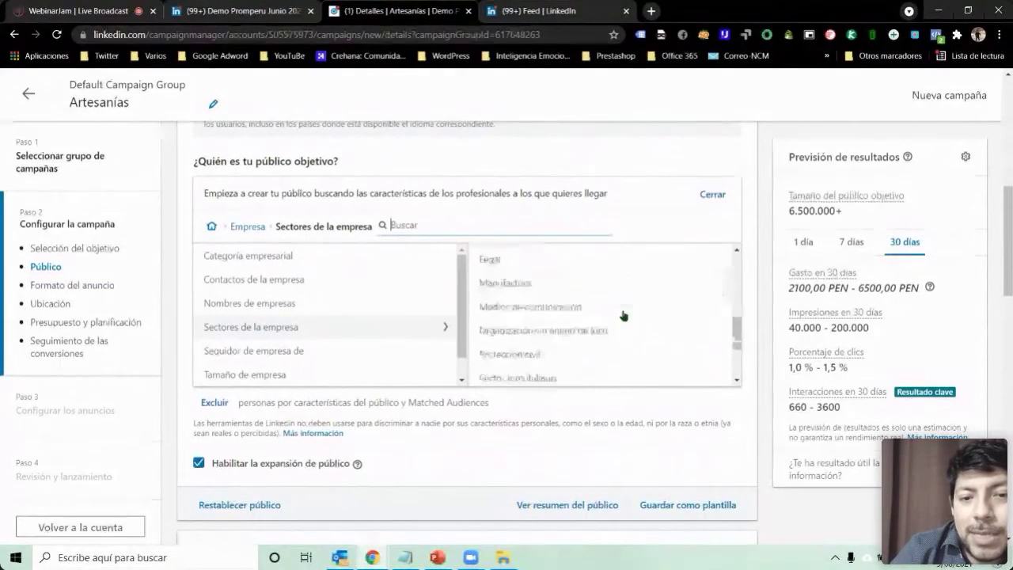
{"action": "scroll", "coordinate": [576, 319], "scroll_direction": "down", "scroll_amount": 3}
{"action": "scroll", "coordinate": [546, 308], "scroll_direction": "up", "scroll_amount": 3}
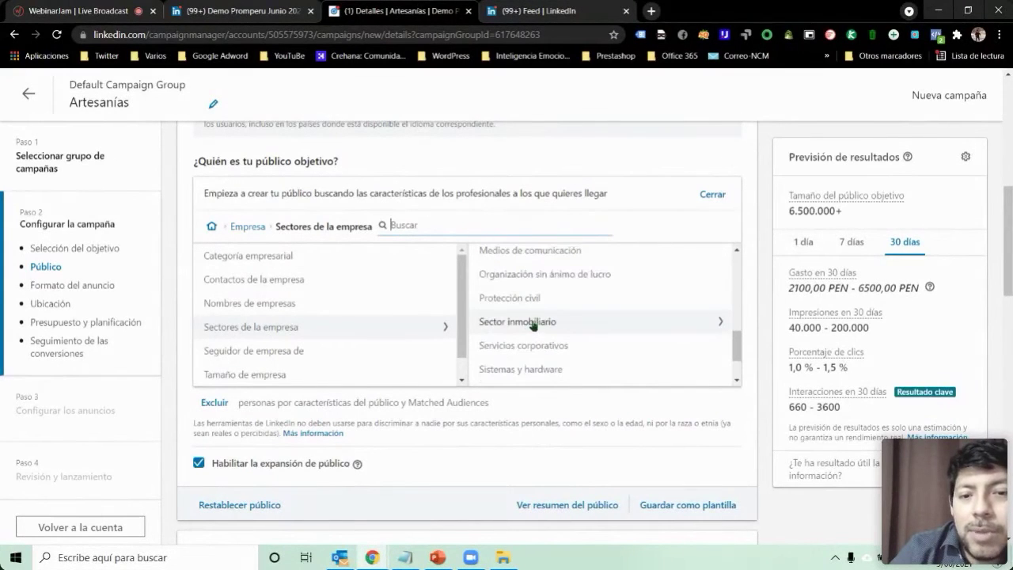
{"action": "left_click", "coordinate": [532, 321]}
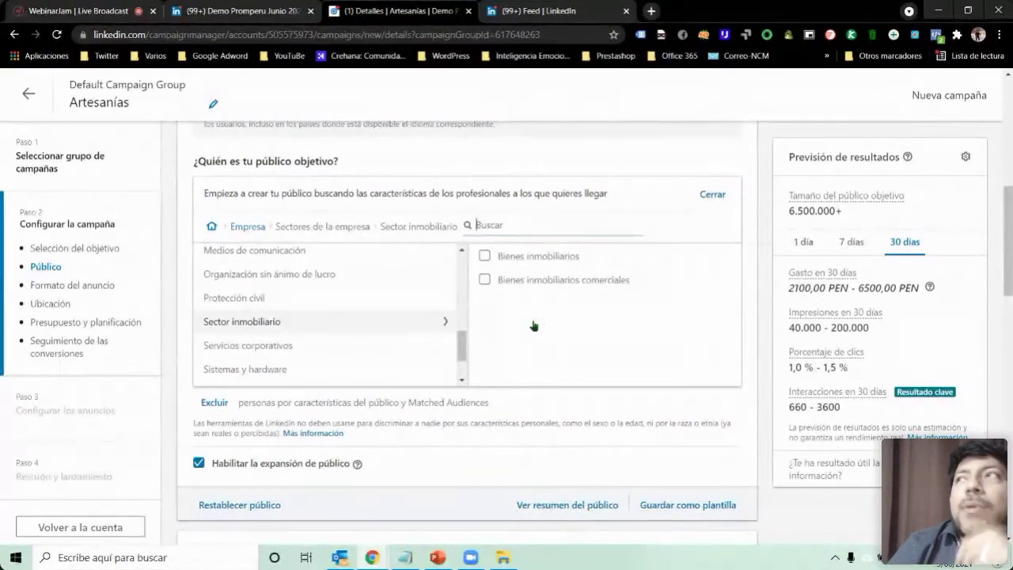
{"action": "left_click", "coordinate": [483, 256]}
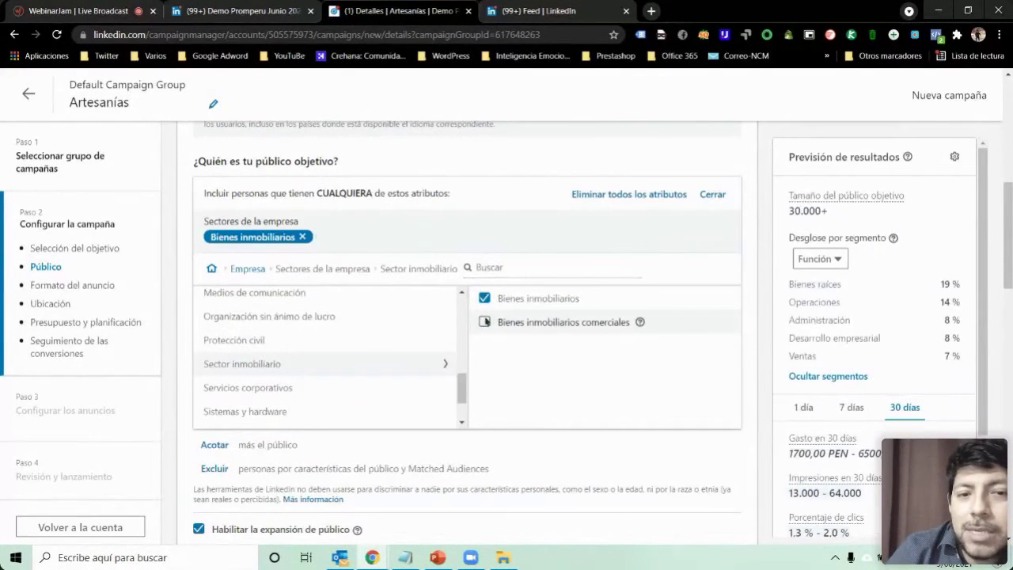
Step: Include Bienes inmobiliarios comerciales among the company sectors and remove all the selected audience attributes
{"action": "left_click", "coordinate": [485, 321]}
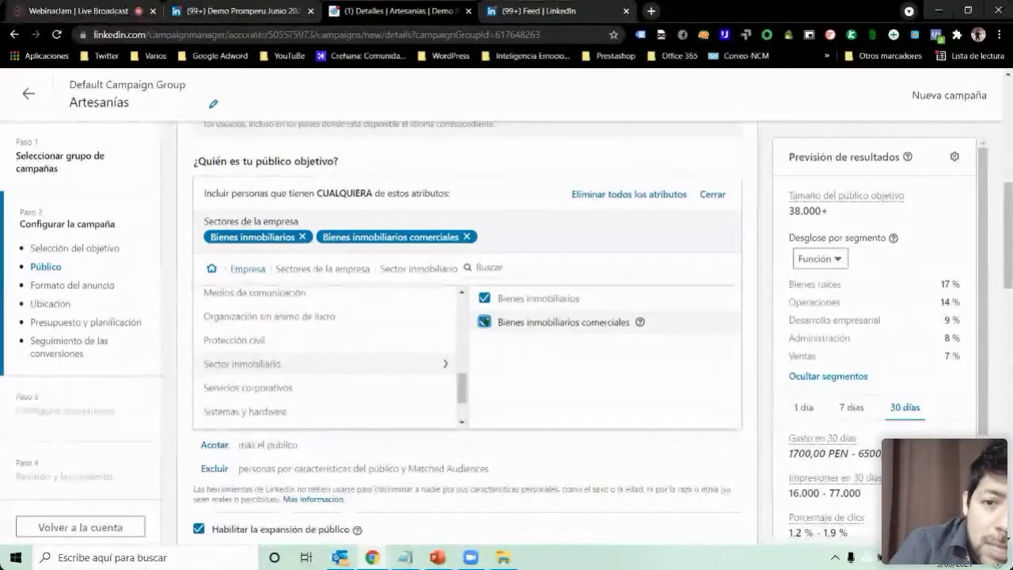
{"action": "left_click", "coordinate": [617, 194]}
{"action": "left_click", "coordinate": [685, 156]}
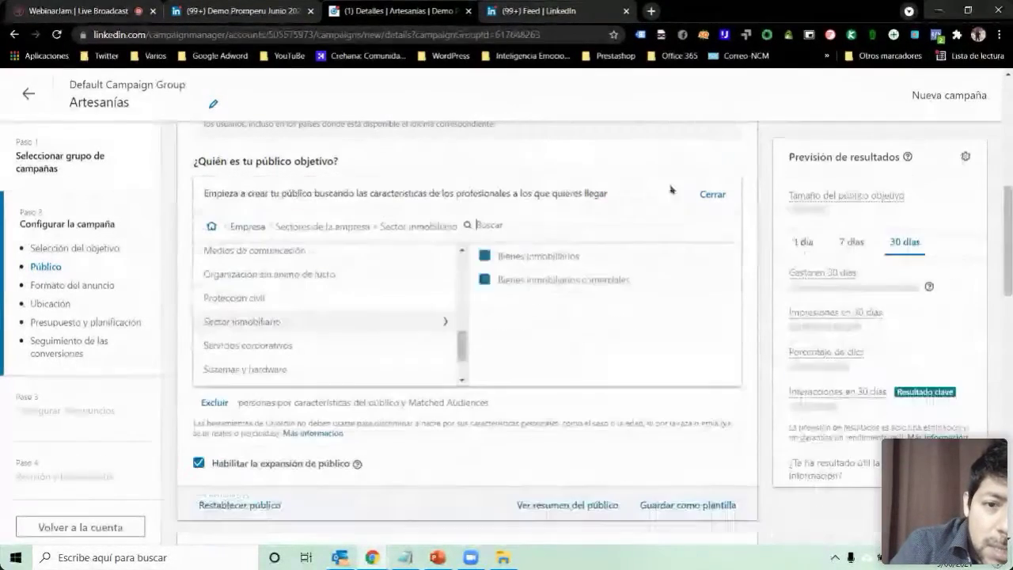
Step: Return to the main targeting categories and open the Tamaño de empresa criteria under Empresa
{"action": "left_click", "coordinate": [209, 226]}
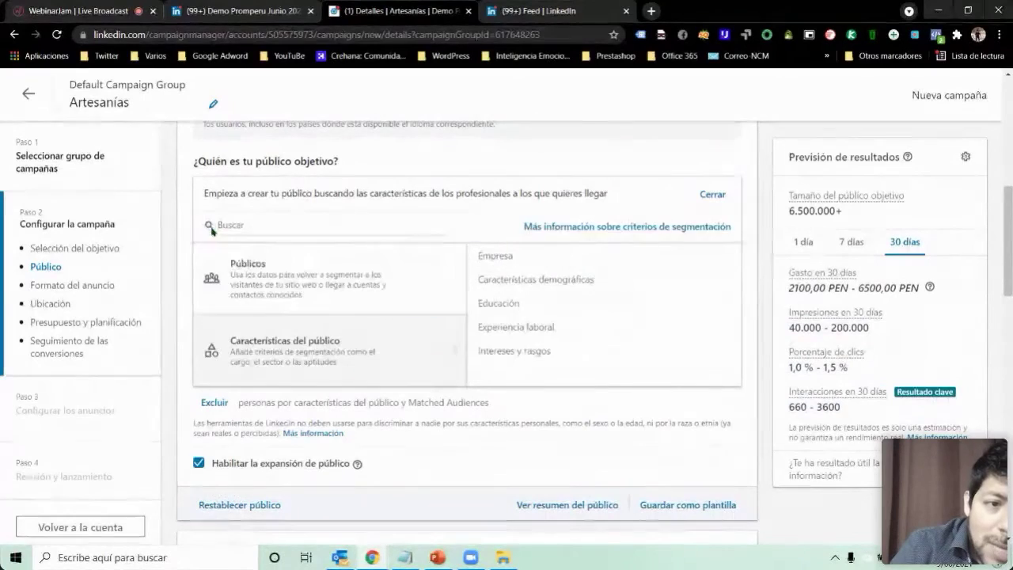
{"action": "left_click", "coordinate": [496, 256]}
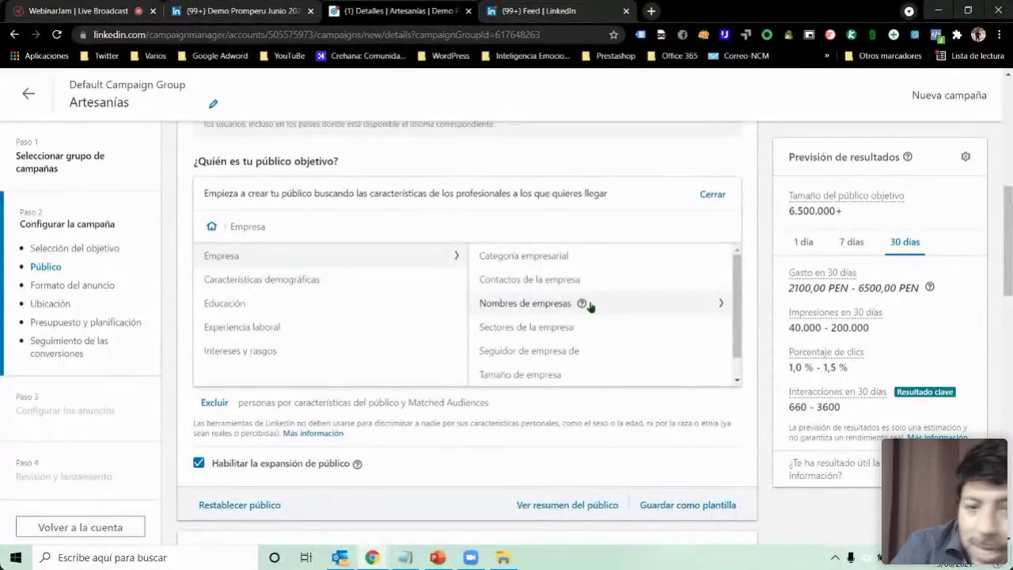
{"action": "scroll", "coordinate": [559, 374], "scroll_direction": "down", "scroll_amount": 1}
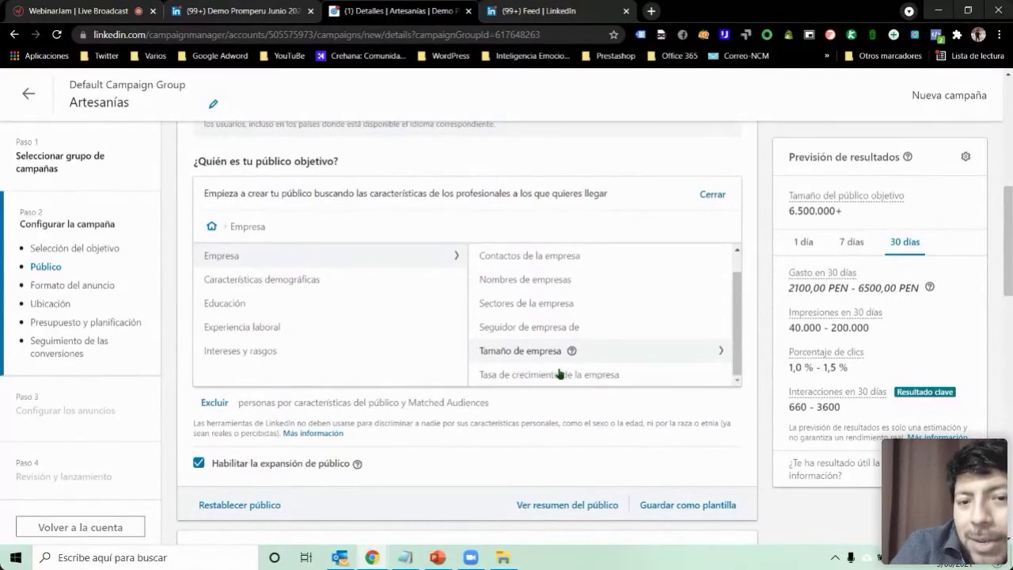
{"action": "scroll", "coordinate": [560, 369], "scroll_direction": "down", "scroll_amount": 1}
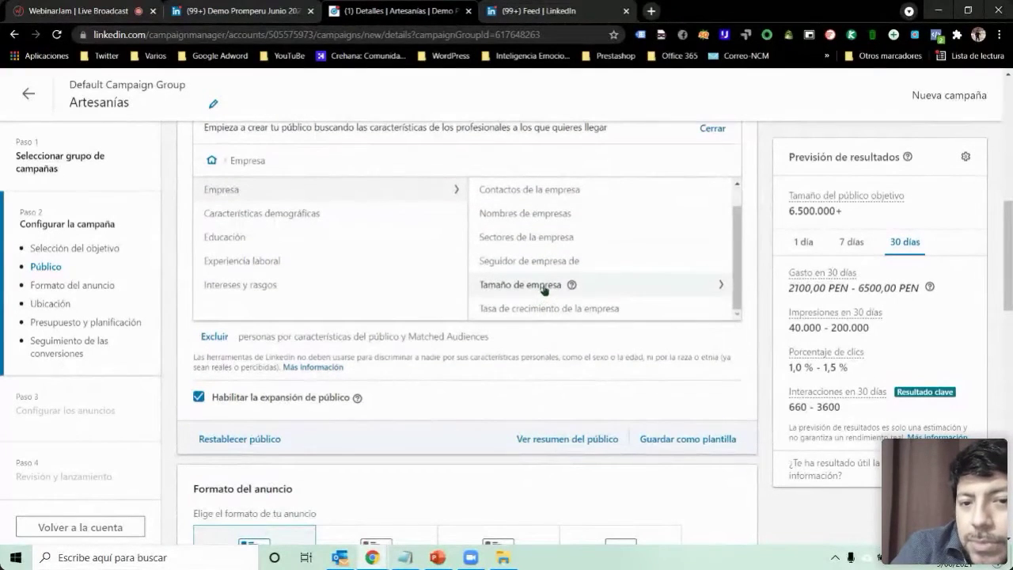
{"action": "left_click", "coordinate": [543, 286]}
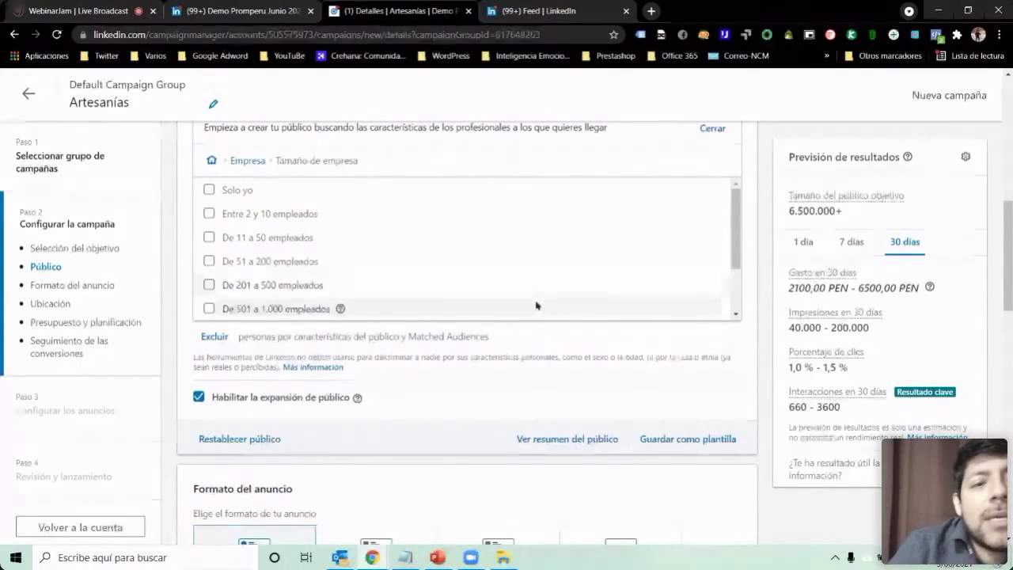
Step: Include every company size from De 51 a 200 empleados up to Más de 10.001 empleados in the target audience
{"action": "left_click", "coordinate": [208, 262]}
{"action": "left_click", "coordinate": [209, 327]}
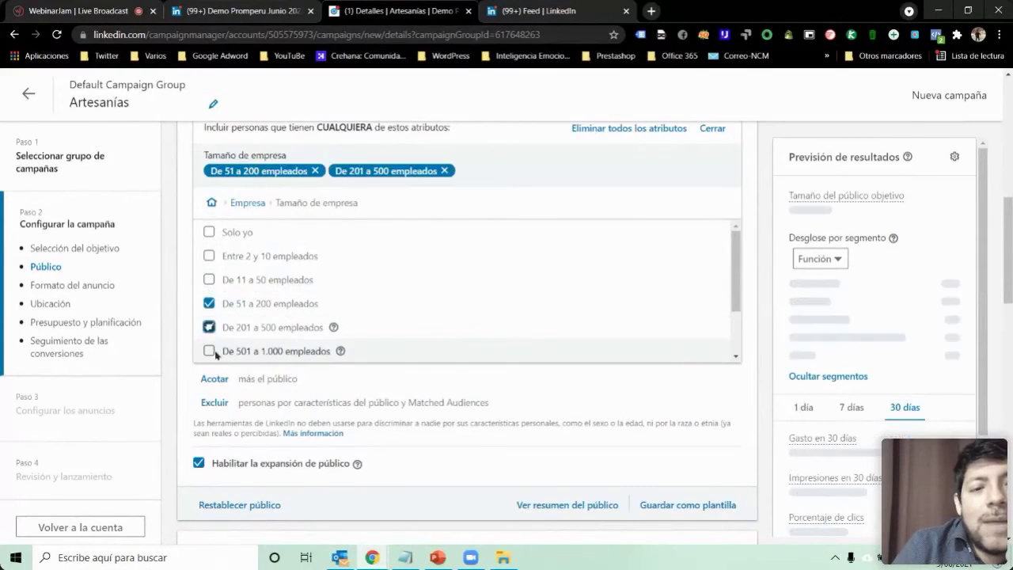
{"action": "left_click", "coordinate": [209, 351]}
{"action": "scroll", "coordinate": [213, 317], "scroll_direction": "down", "scroll_amount": 2}
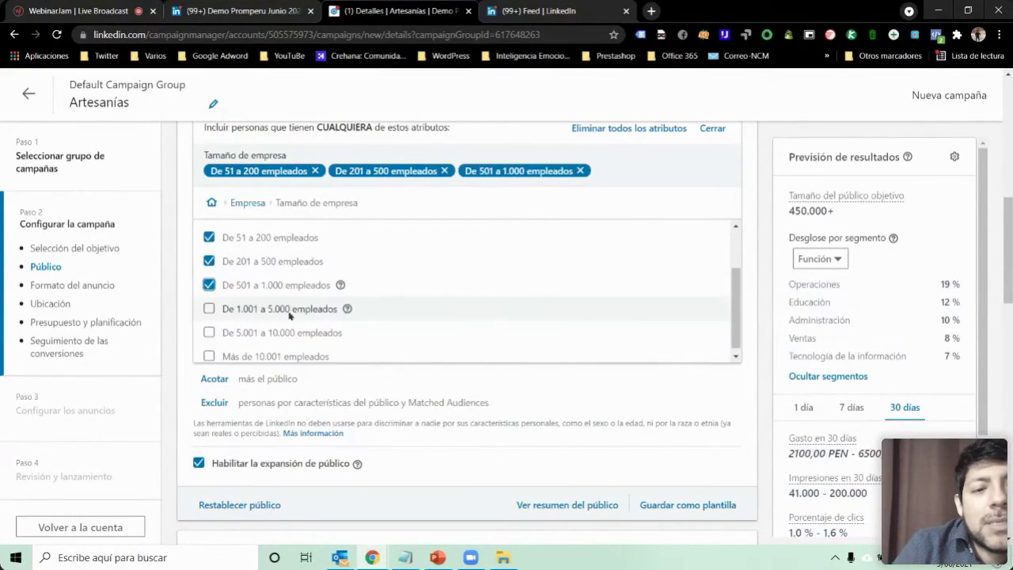
{"action": "left_click", "coordinate": [209, 309]}
{"action": "left_click", "coordinate": [209, 348]}
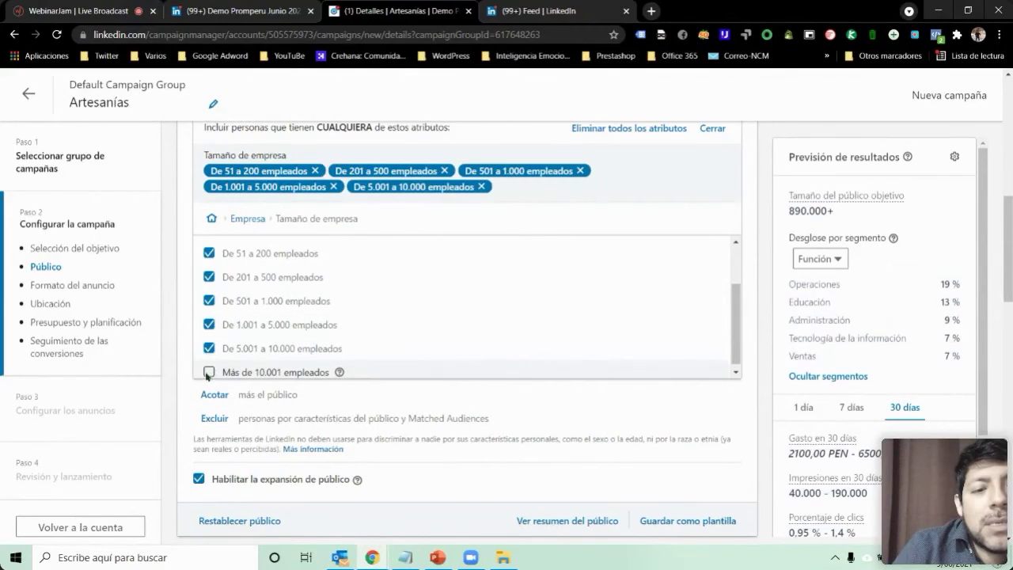
{"action": "left_click", "coordinate": [208, 372]}
{"action": "scroll", "coordinate": [515, 369], "scroll_direction": "up", "scroll_amount": 2}
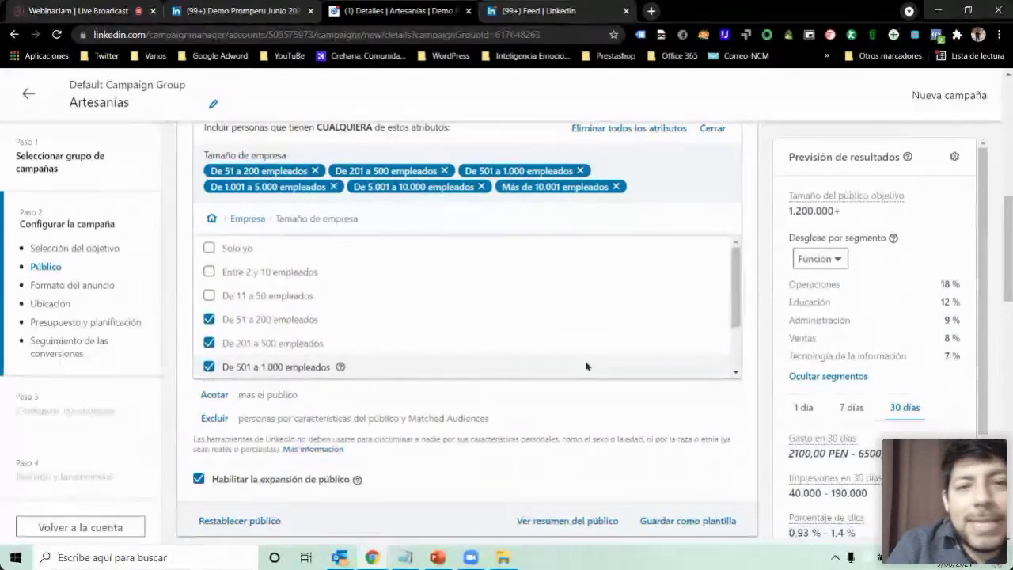
{"action": "scroll", "coordinate": [717, 386], "scroll_direction": "up", "scroll_amount": 1}
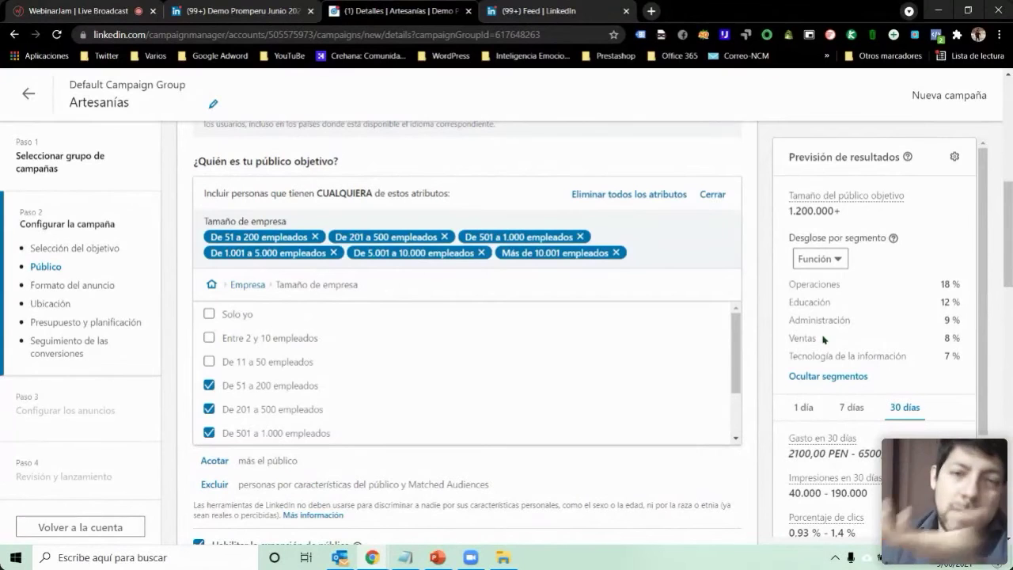
Step: Open the Cargos criteria under Experiencia laboral and search for "gerente general"
{"action": "scroll", "coordinate": [684, 357], "scroll_direction": "down", "scroll_amount": 2}
{"action": "scroll", "coordinate": [683, 358], "scroll_direction": "down", "scroll_amount": 2}
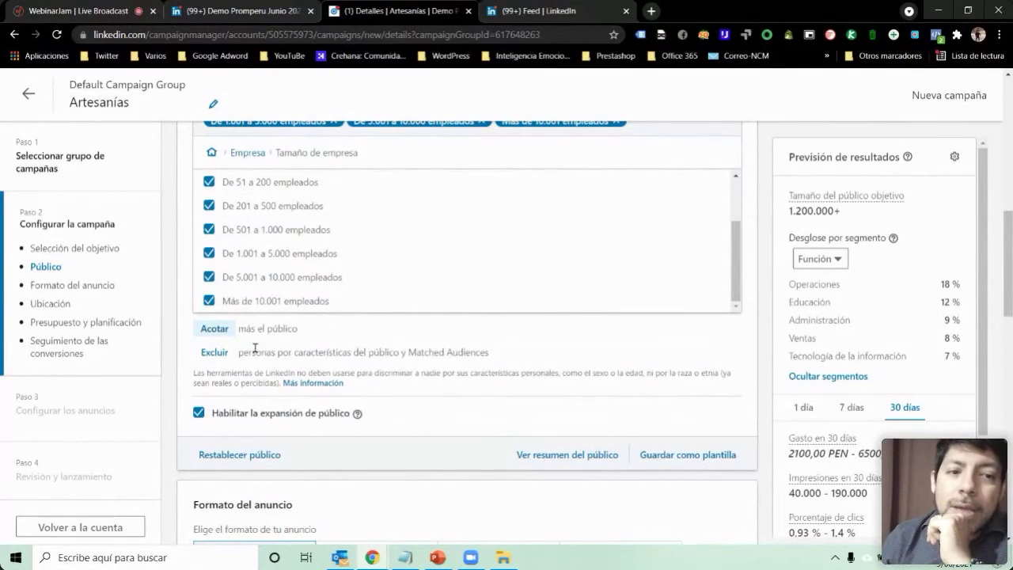
{"action": "scroll", "coordinate": [265, 332], "scroll_direction": "up", "scroll_amount": 1}
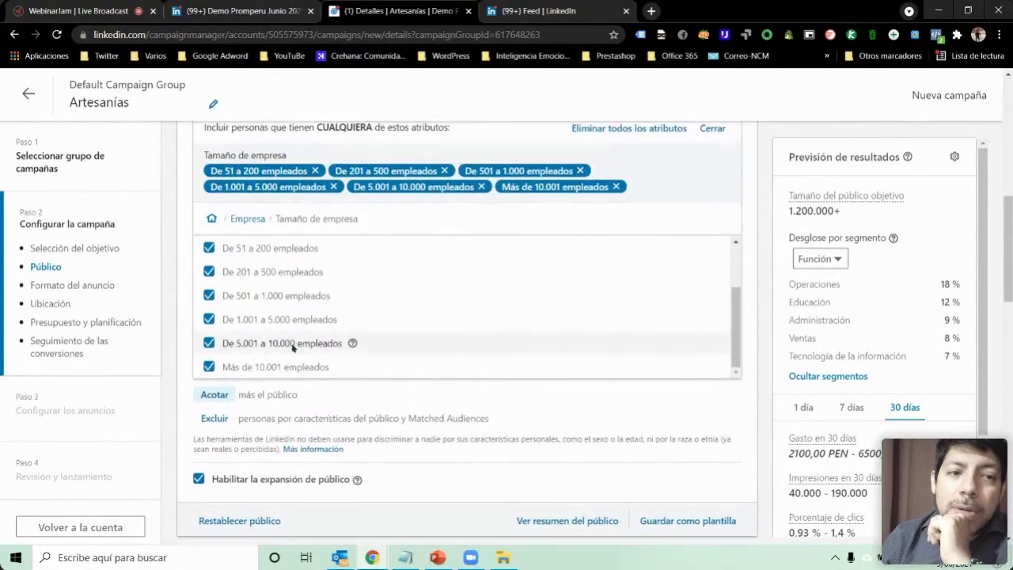
{"action": "left_click", "coordinate": [211, 219]}
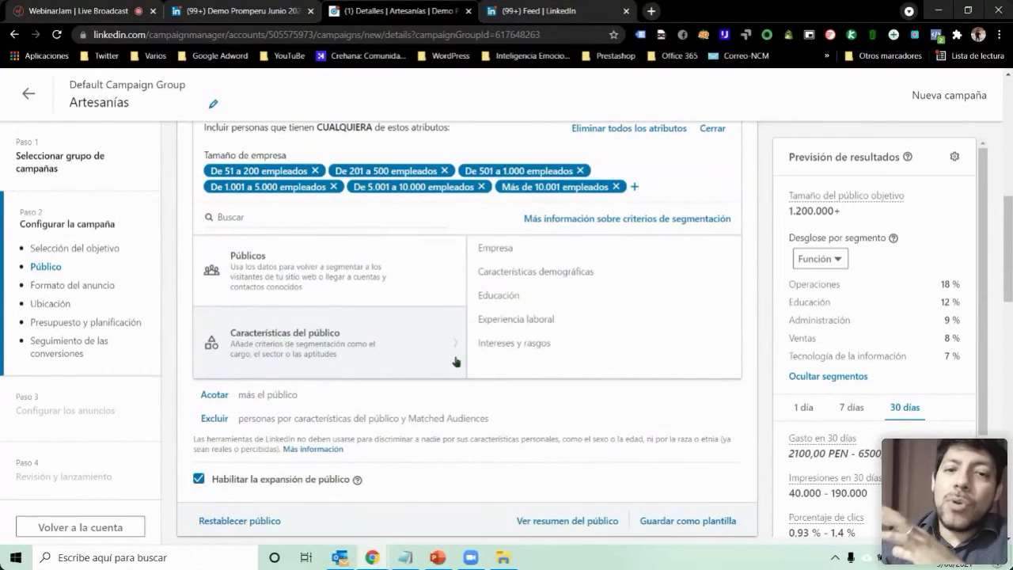
{"action": "left_click", "coordinate": [524, 319]}
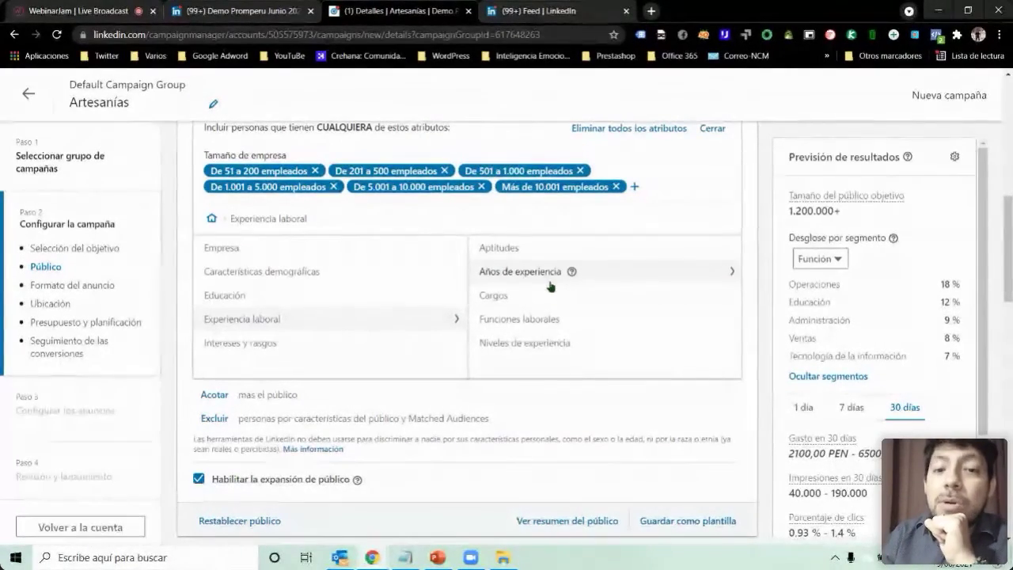
{"action": "left_click", "coordinate": [526, 304]}
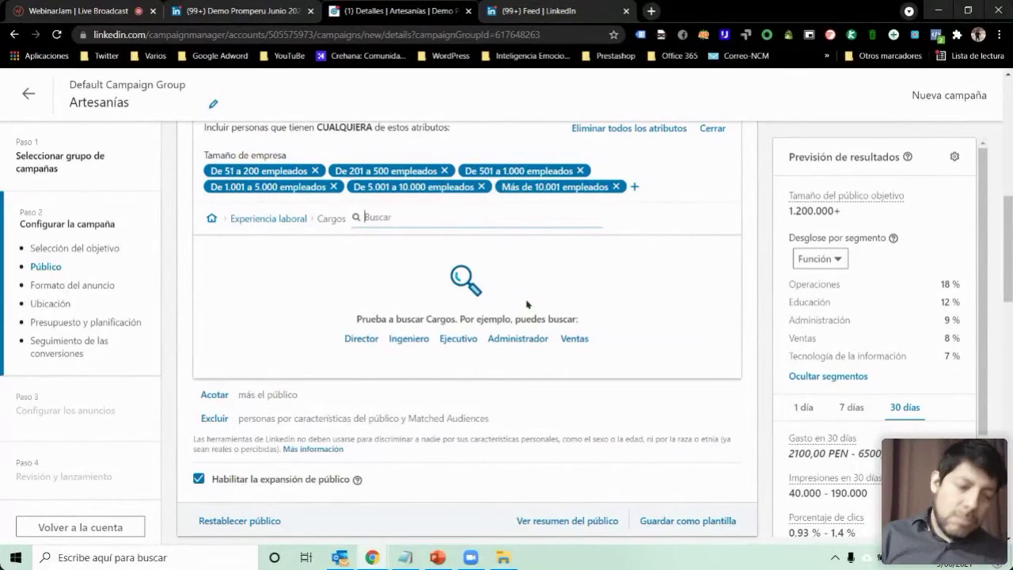
{"action": "type", "text": "gerente general"}
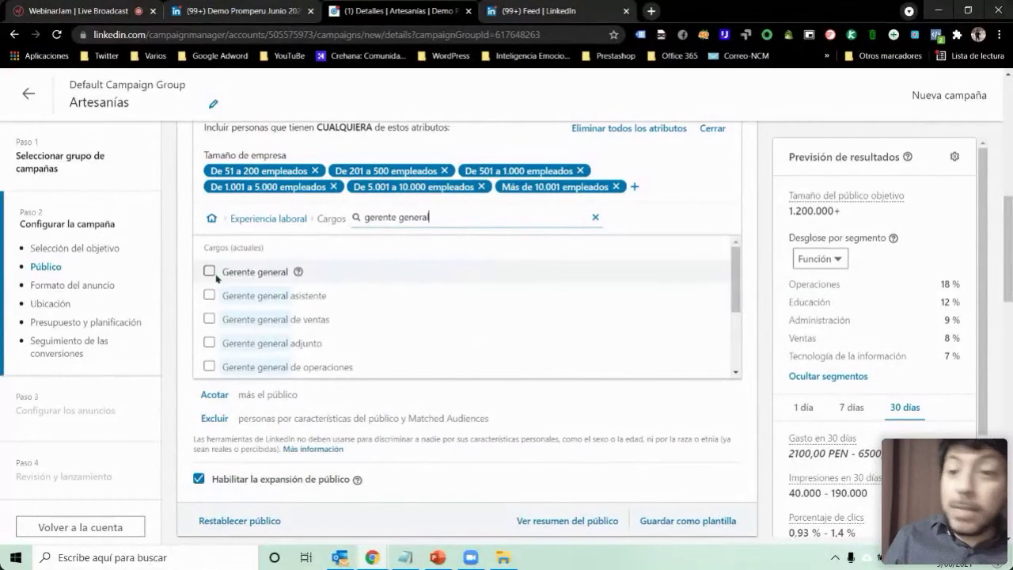
Step: Include the current job titles Gerente general, Gerente general asistente, de ventas, adjunto and de operaciones in the audience
{"action": "left_click", "coordinate": [209, 271]}
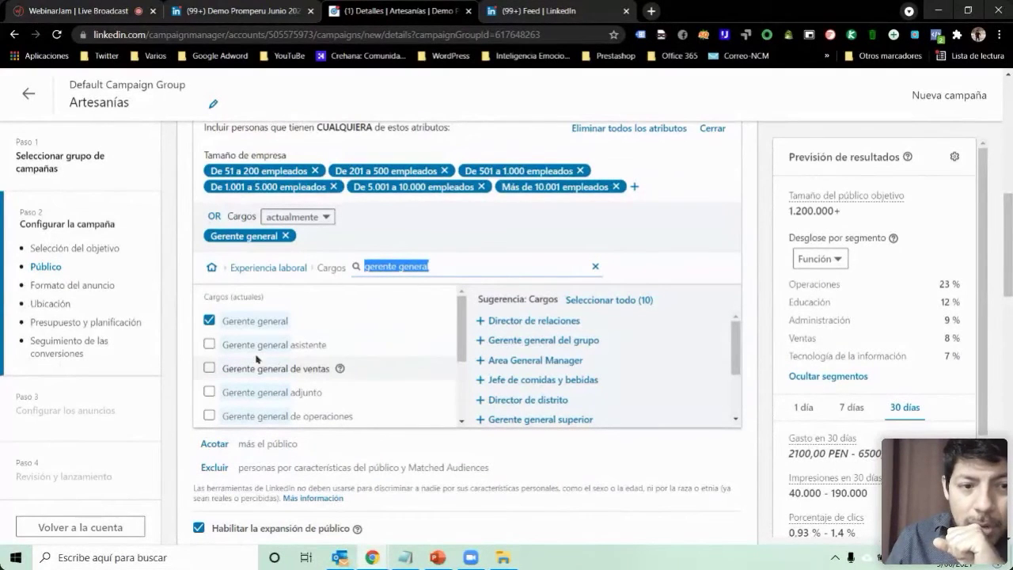
{"action": "left_click", "coordinate": [209, 345]}
{"action": "left_click", "coordinate": [209, 345]}
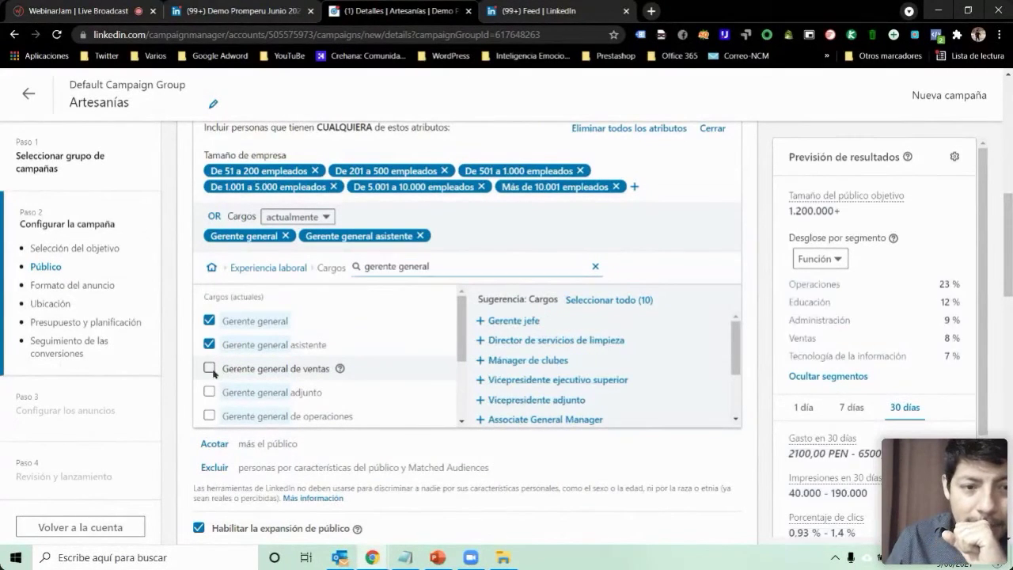
{"action": "left_click", "coordinate": [209, 369]}
{"action": "left_click", "coordinate": [209, 391]}
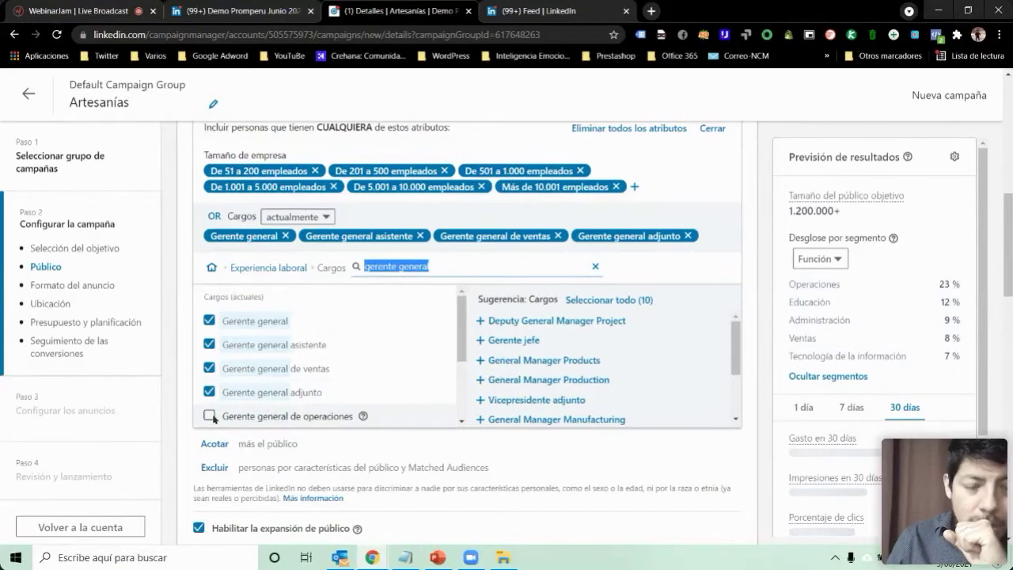
{"action": "left_click", "coordinate": [208, 415]}
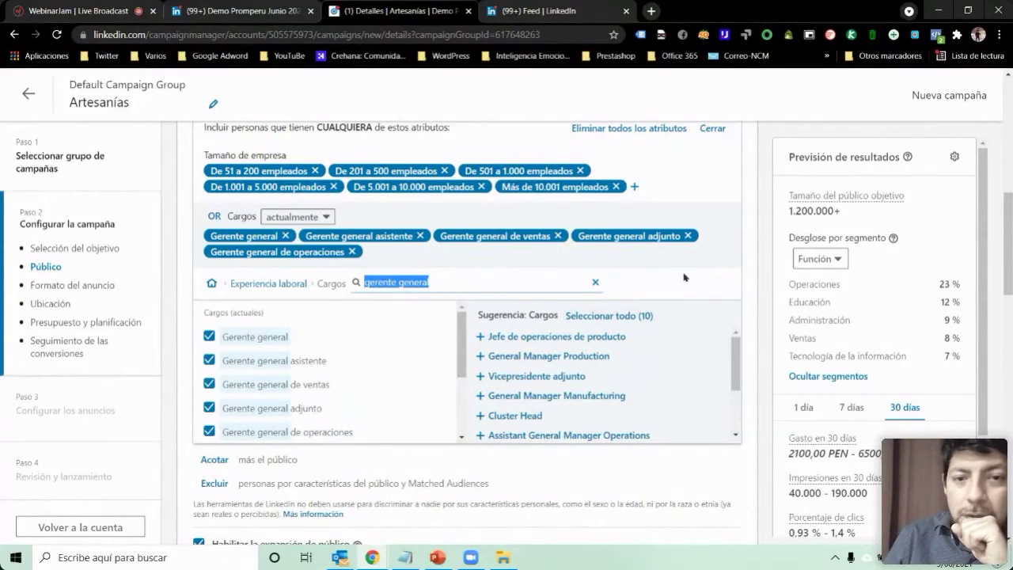
{"action": "left_click", "coordinate": [738, 210]}
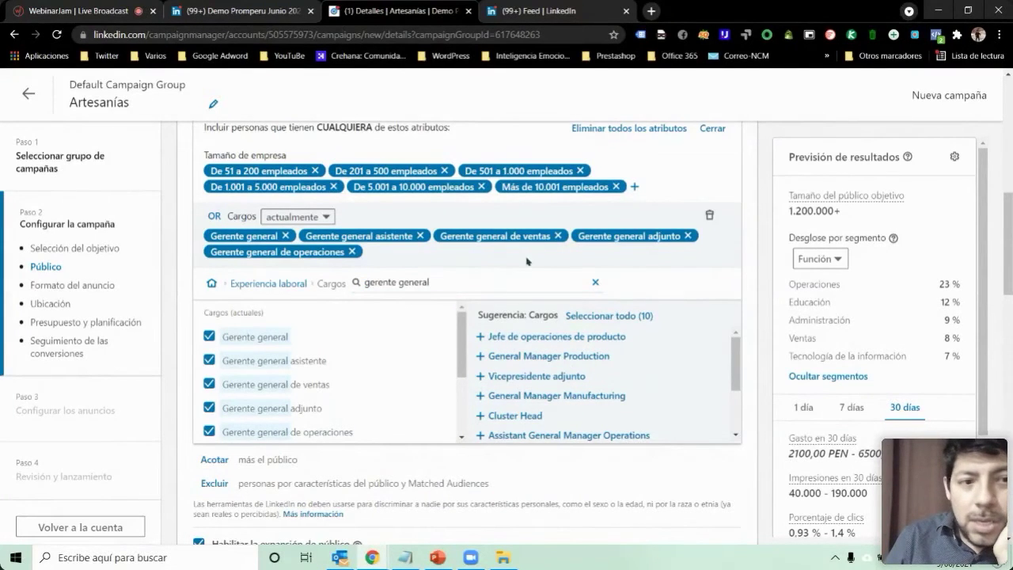
{"action": "scroll", "coordinate": [527, 261], "scroll_direction": "up", "scroll_amount": 1}
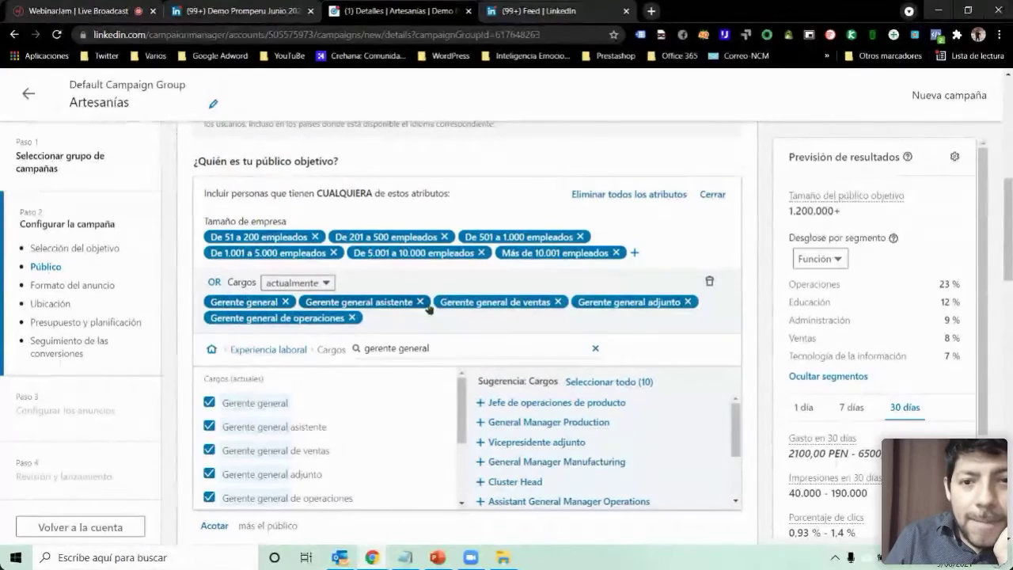
{"action": "scroll", "coordinate": [429, 308], "scroll_direction": "down", "scroll_amount": 5}
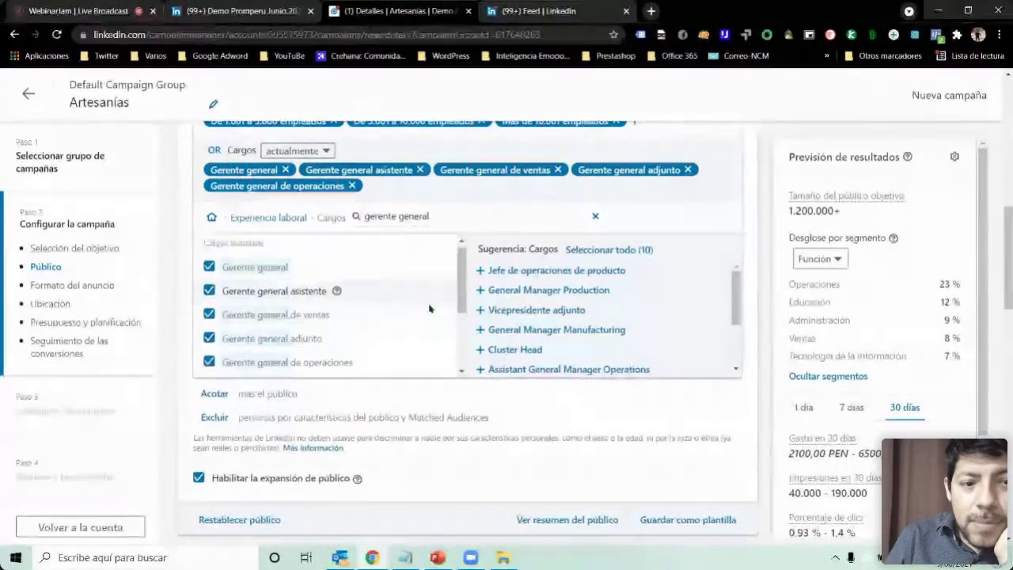
{"action": "scroll", "coordinate": [549, 388], "scroll_direction": "up", "scroll_amount": 2}
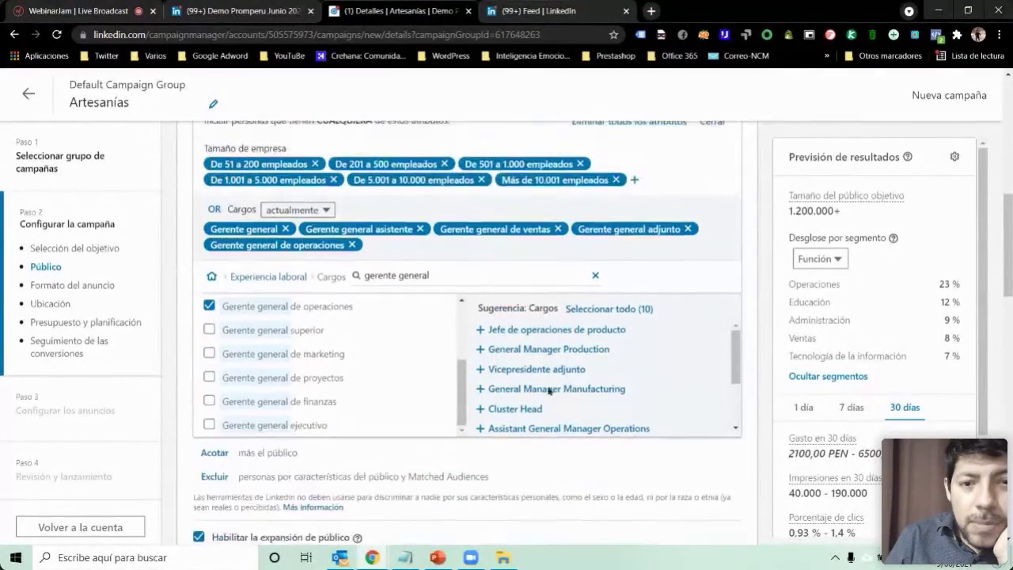
Step: Delete the whole Cargos selection from the audience block and return to the main targeting categories with the title search cleared
{"action": "left_click", "coordinate": [708, 281]}
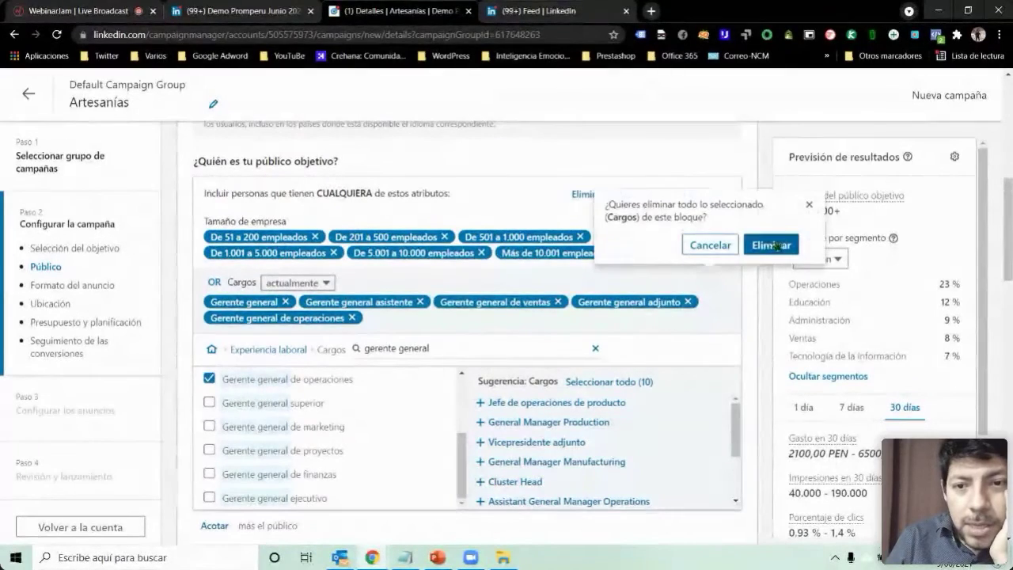
{"action": "left_click", "coordinate": [766, 243]}
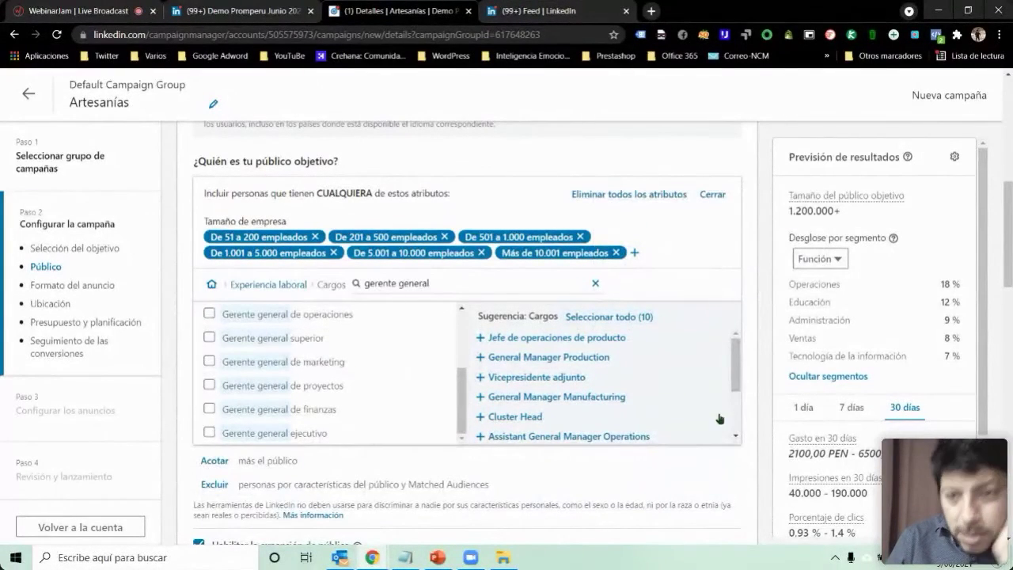
{"action": "left_click", "coordinate": [596, 286]}
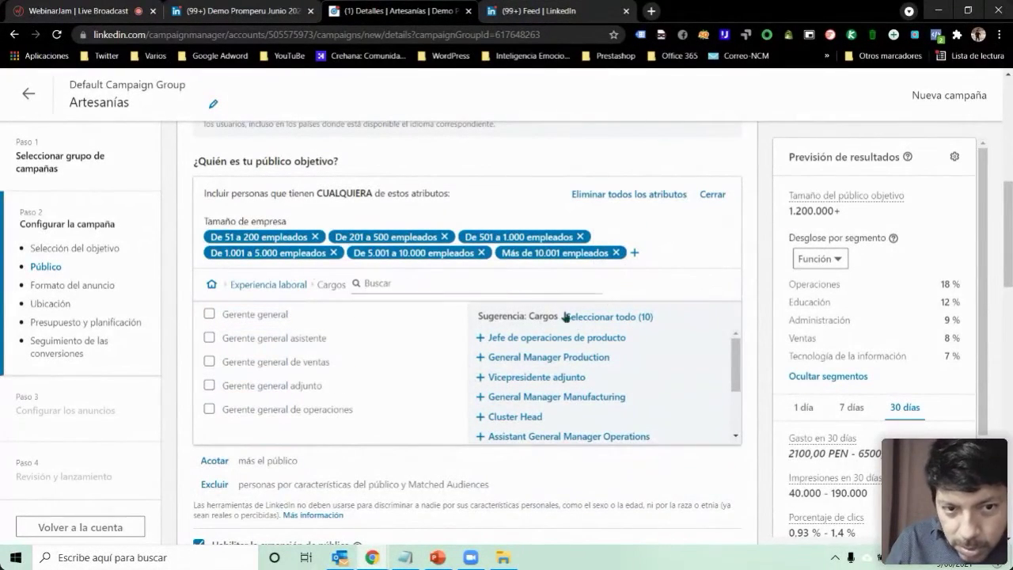
{"action": "left_click", "coordinate": [212, 286]}
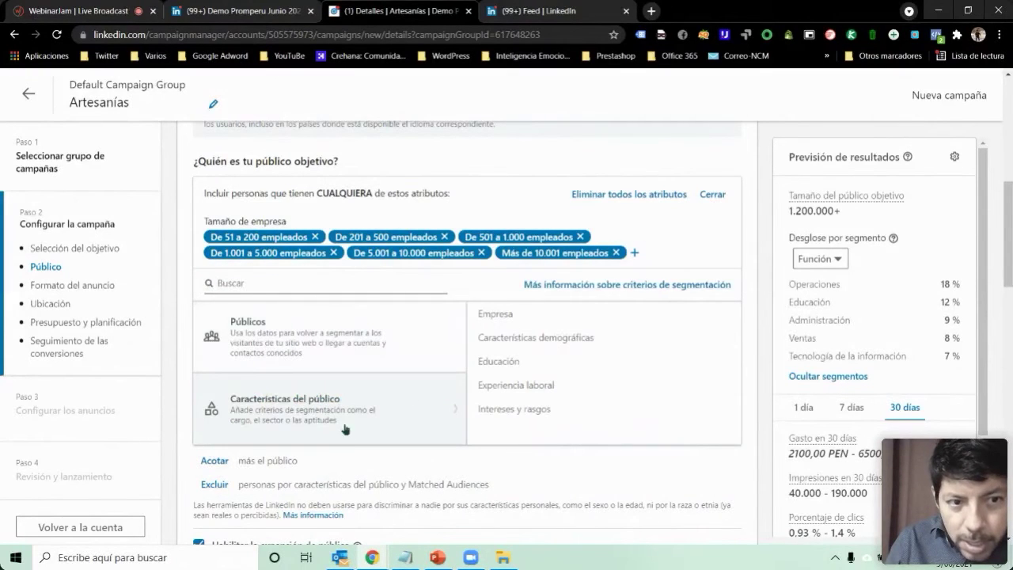
Step: Search the Cargos criteria under Experiencia laboral for "gerente general" and include the title Gerente general in the audience
{"action": "scroll", "coordinate": [554, 273], "scroll_direction": "down", "scroll_amount": 3}
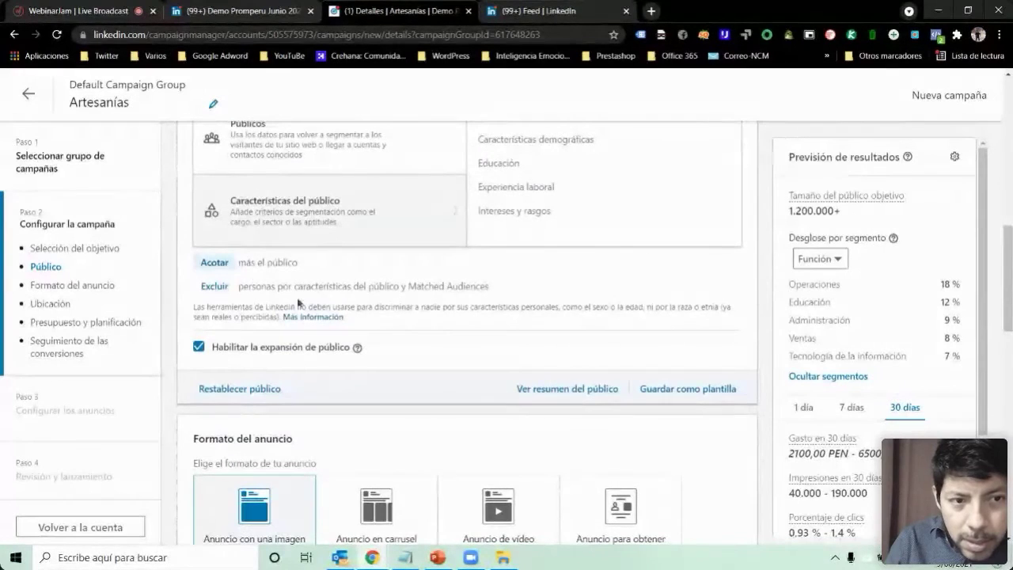
{"action": "scroll", "coordinate": [300, 309], "scroll_direction": "up", "scroll_amount": 2}
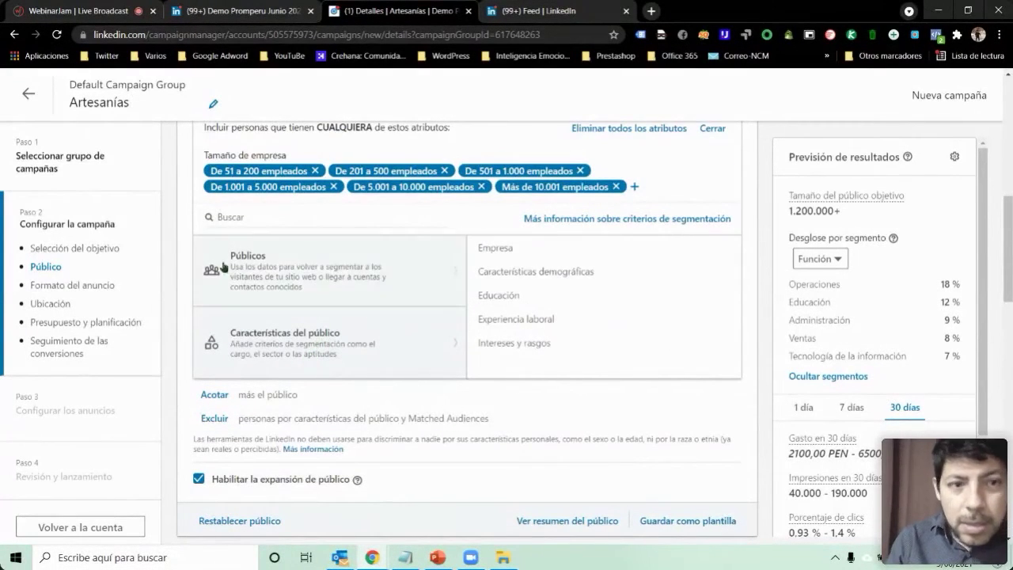
{"action": "scroll", "coordinate": [633, 247], "scroll_direction": "up", "scroll_amount": 1}
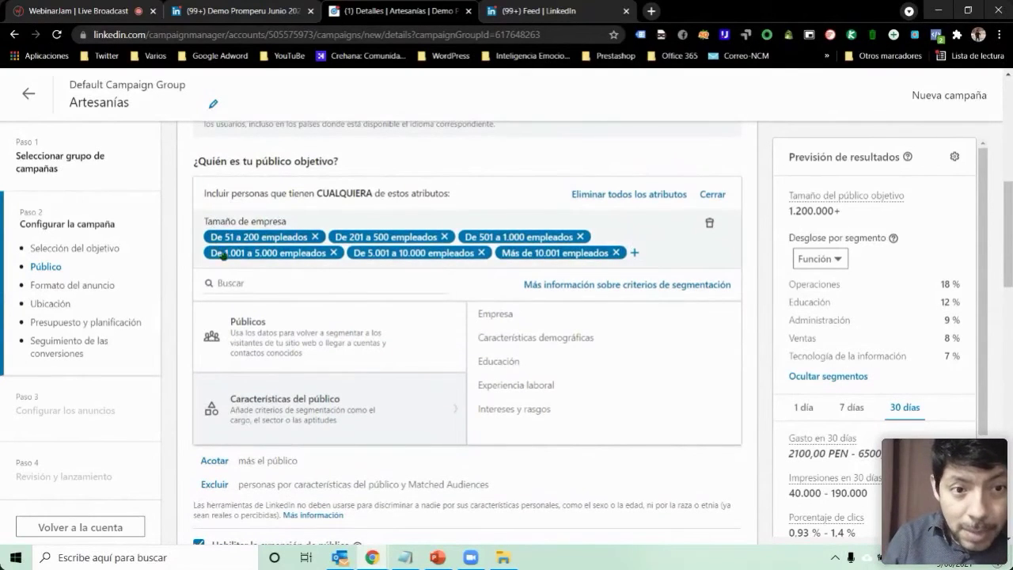
{"action": "scroll", "coordinate": [408, 255], "scroll_direction": "up", "scroll_amount": 3}
{"action": "scroll", "coordinate": [409, 255], "scroll_direction": "down", "scroll_amount": 7}
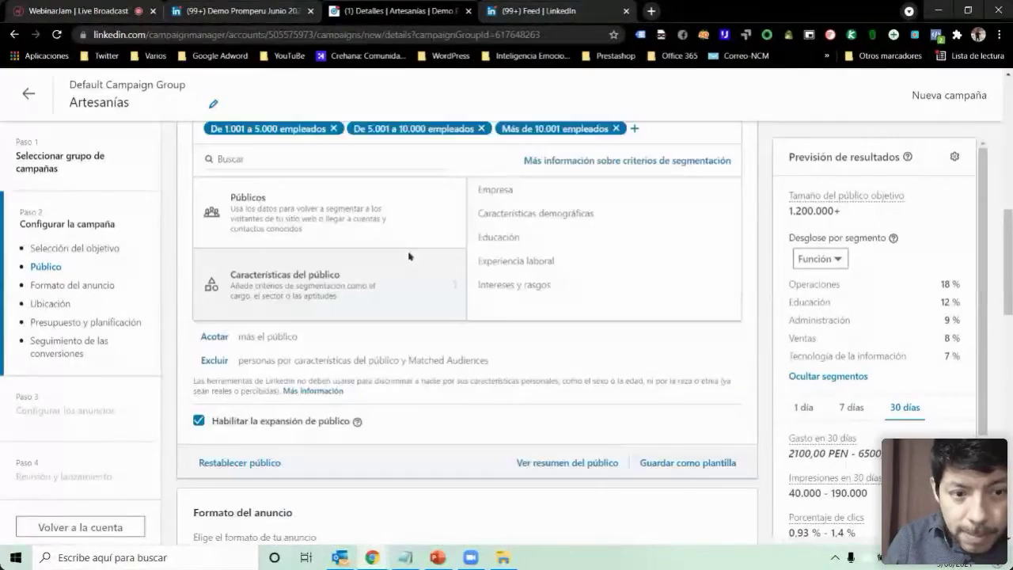
{"action": "scroll", "coordinate": [408, 256], "scroll_direction": "up", "scroll_amount": 1}
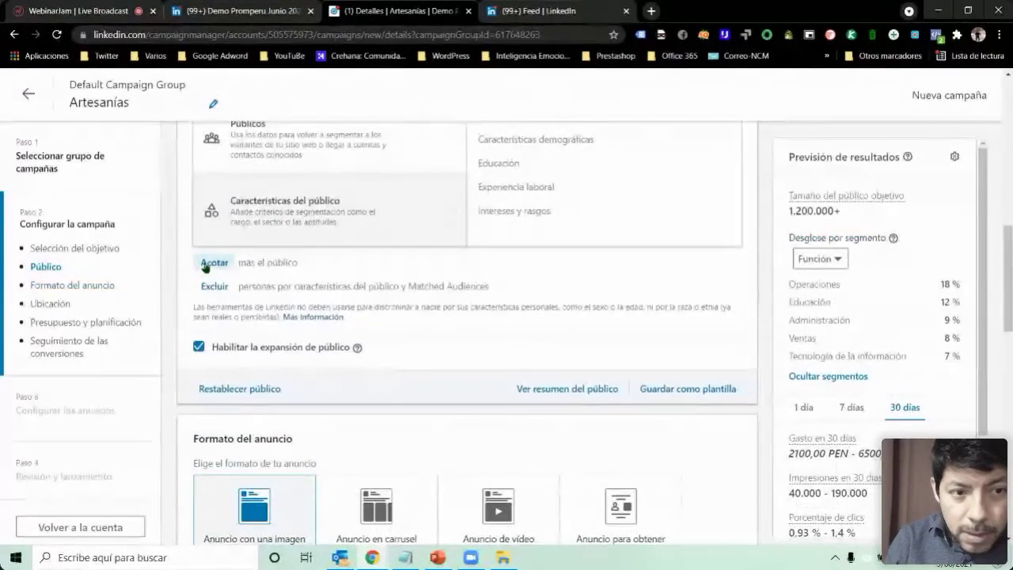
{"action": "scroll", "coordinate": [221, 305], "scroll_direction": "up", "scroll_amount": 2}
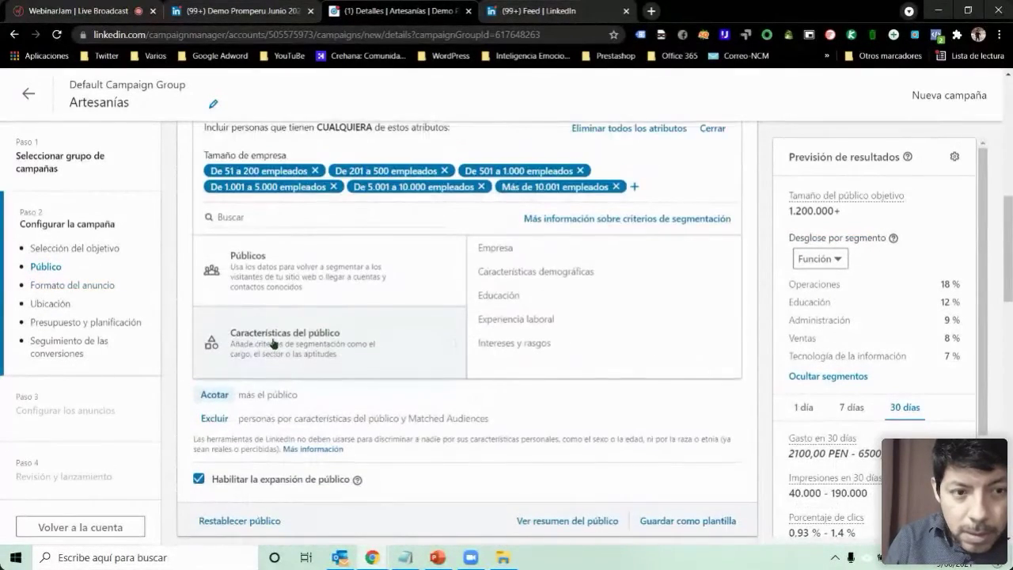
{"action": "left_click", "coordinate": [515, 319]}
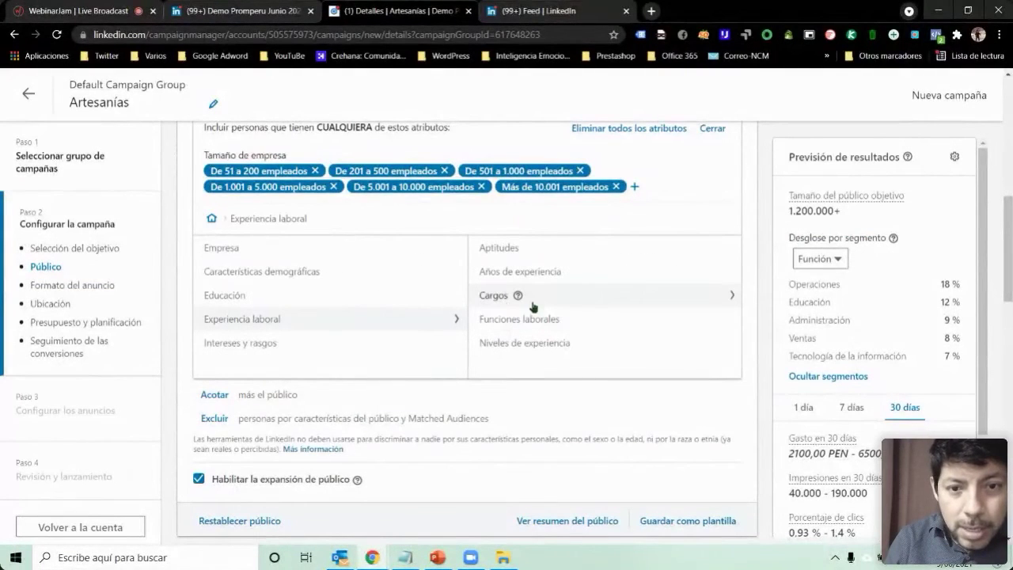
{"action": "left_click", "coordinate": [486, 294]}
{"action": "type", "text": "ge"}
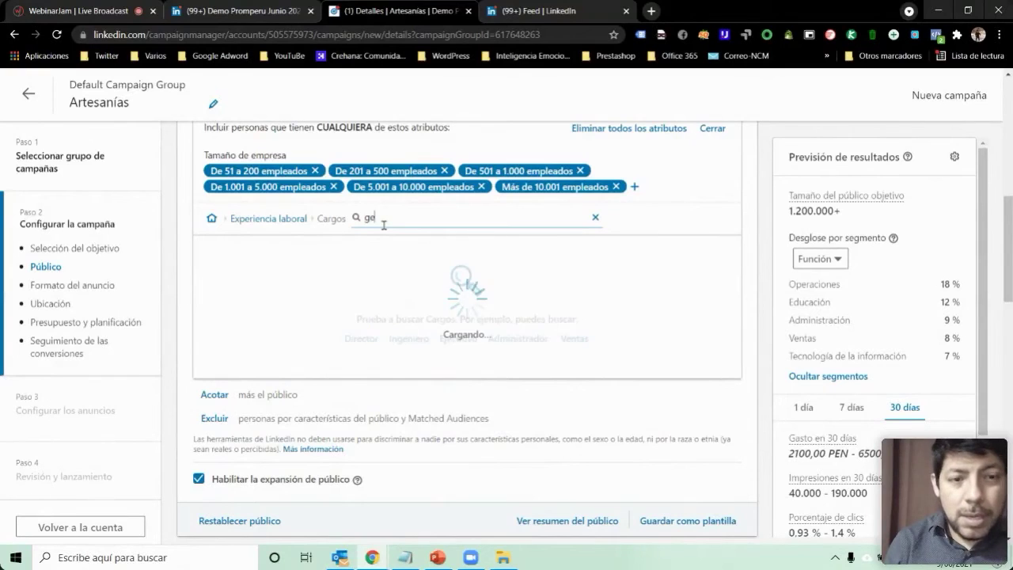
{"action": "type", "text": "rente general"}
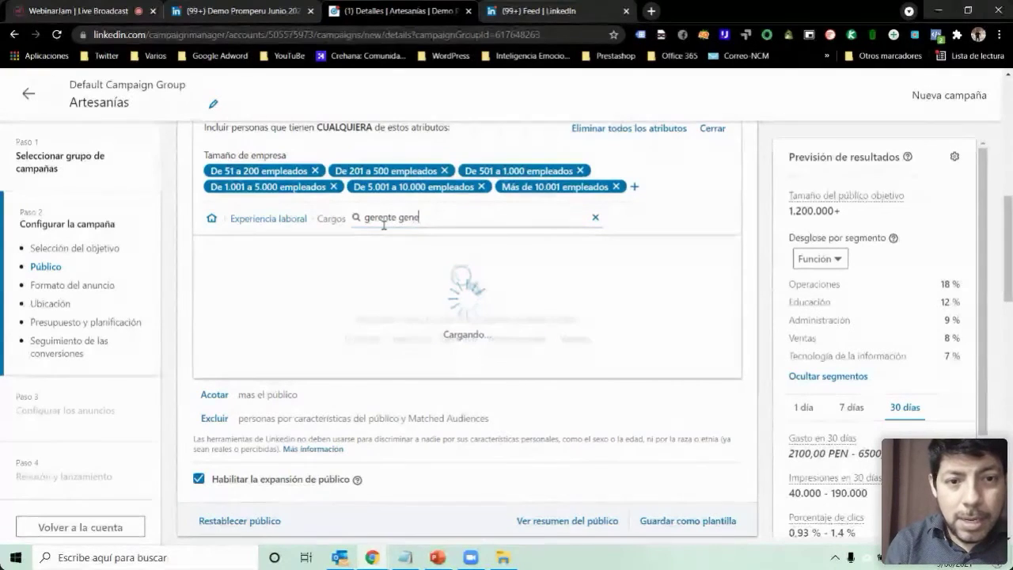
{"action": "left_click", "coordinate": [209, 271]}
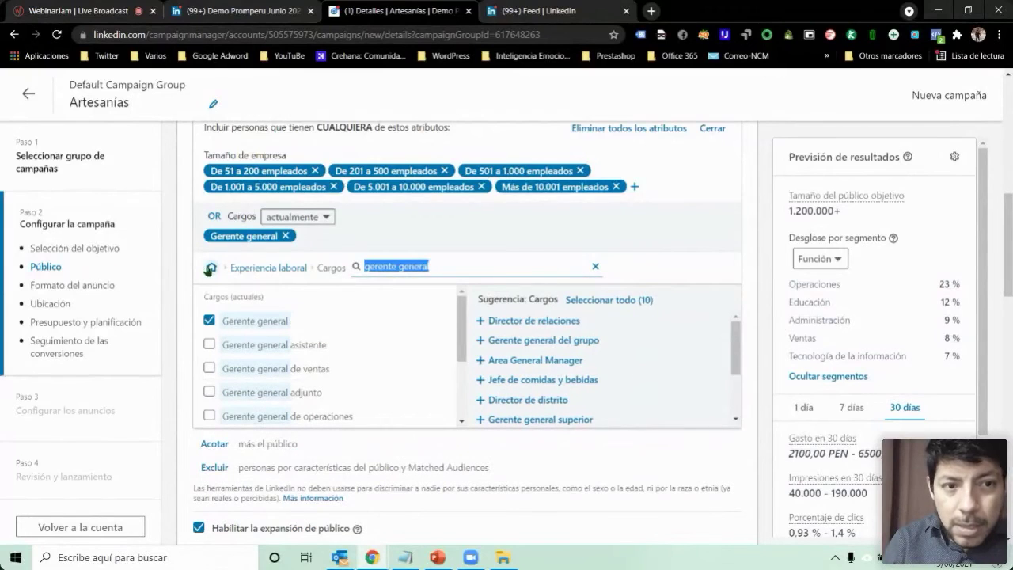
Step: Add the current titles Gerente general asistente, de ventas, adjunto, de operaciones, superior and de marketing to the audience
{"action": "left_click", "coordinate": [324, 217]}
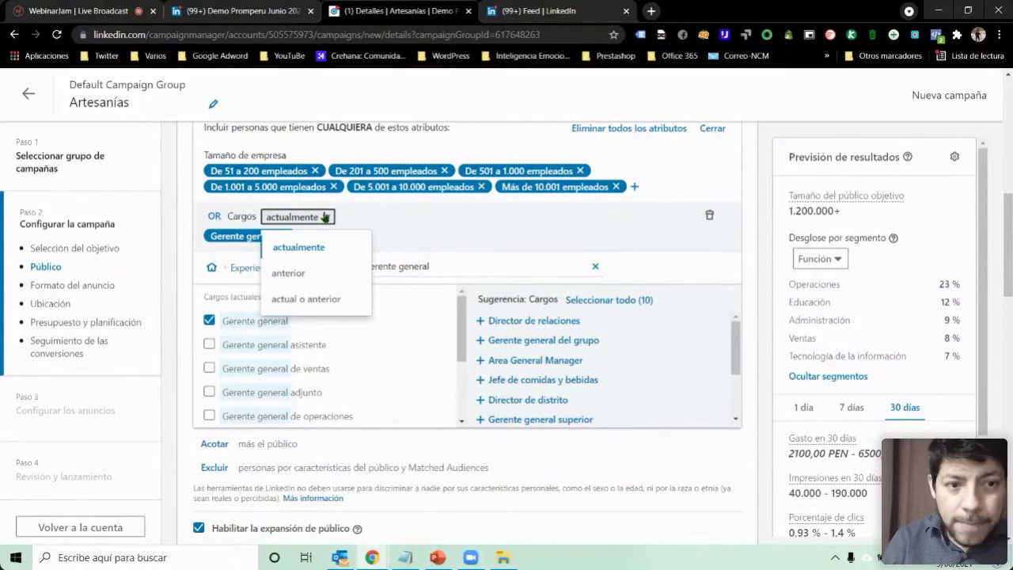
{"action": "left_click", "coordinate": [325, 217]}
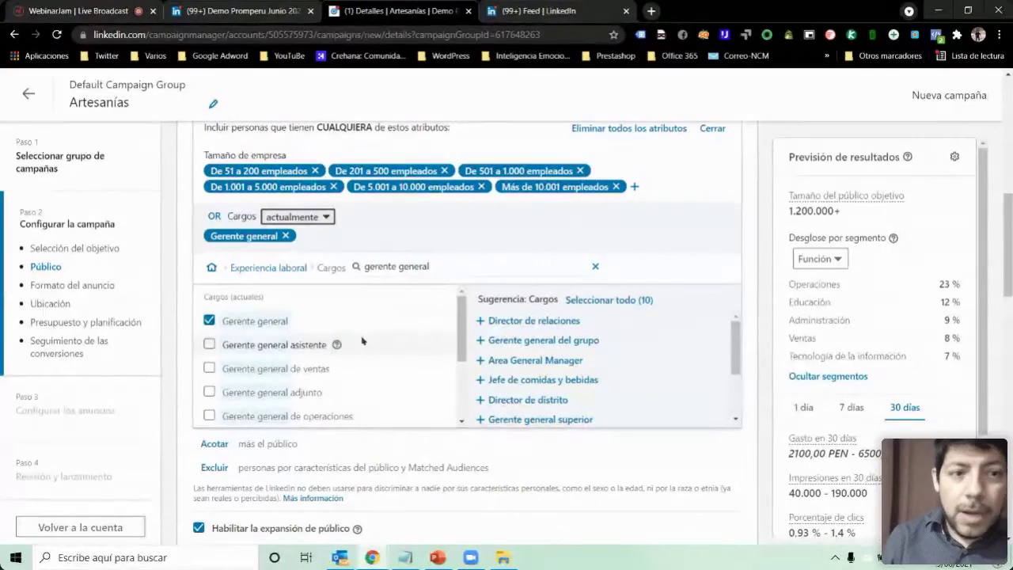
{"action": "left_click", "coordinate": [210, 344]}
{"action": "left_click", "coordinate": [210, 368]}
{"action": "left_click", "coordinate": [209, 392]}
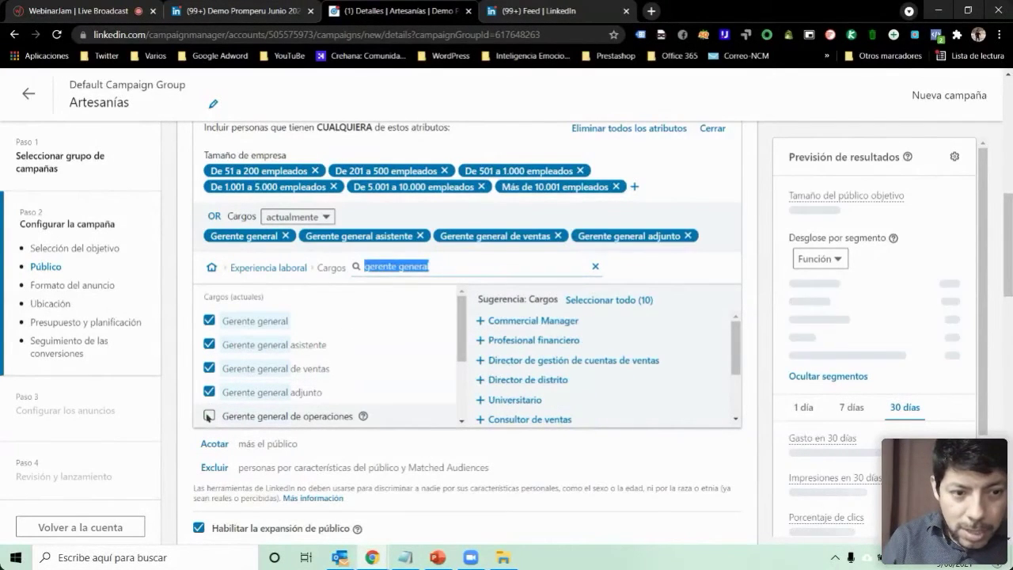
{"action": "left_click", "coordinate": [250, 416]}
{"action": "scroll", "coordinate": [237, 407], "scroll_direction": "down", "scroll_amount": 1}
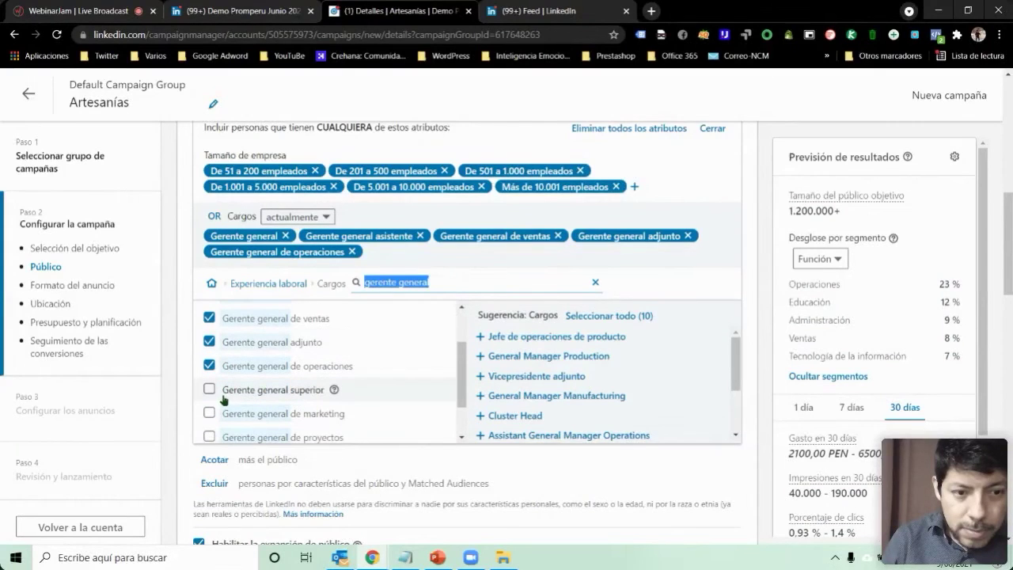
{"action": "left_click", "coordinate": [210, 389]}
{"action": "left_click", "coordinate": [210, 413]}
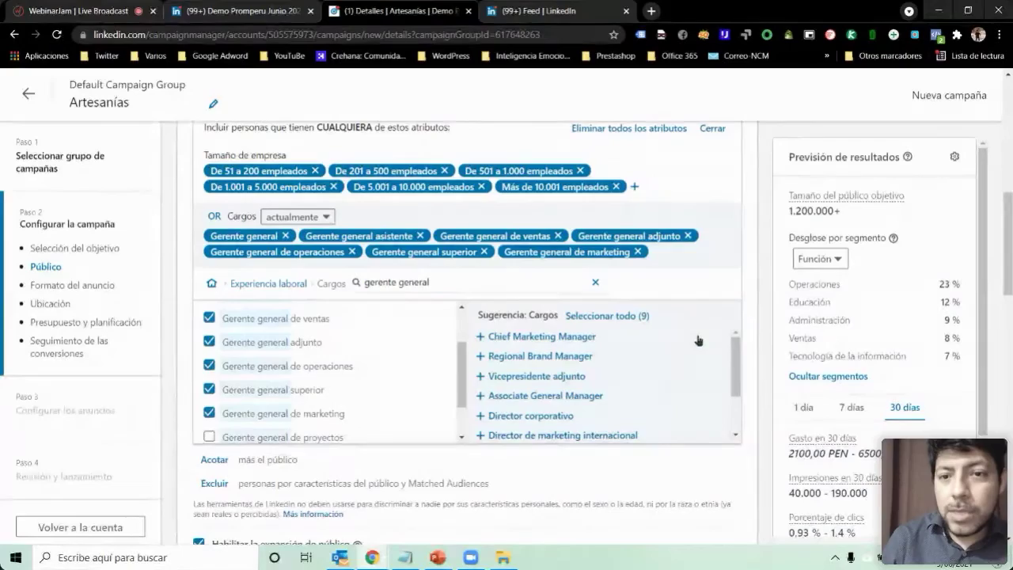
Step: Change the campaign objective to Visitas al sitio web and check the audience criteria under that objective
{"action": "scroll", "coordinate": [741, 341], "scroll_direction": "up", "scroll_amount": 3}
{"action": "scroll", "coordinate": [741, 342], "scroll_direction": "down", "scroll_amount": 2}
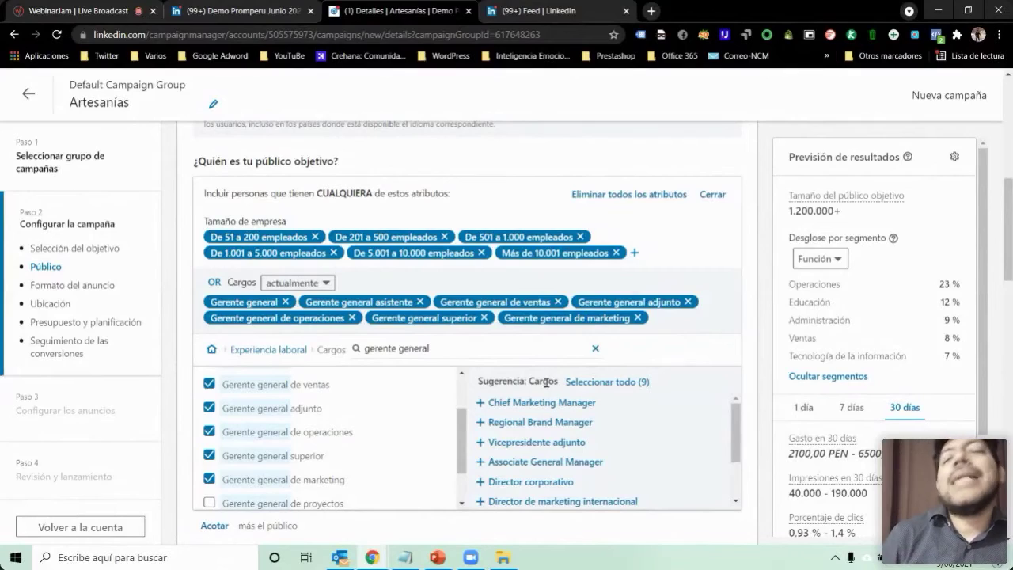
{"action": "scroll", "coordinate": [597, 348], "scroll_direction": "up", "scroll_amount": 5}
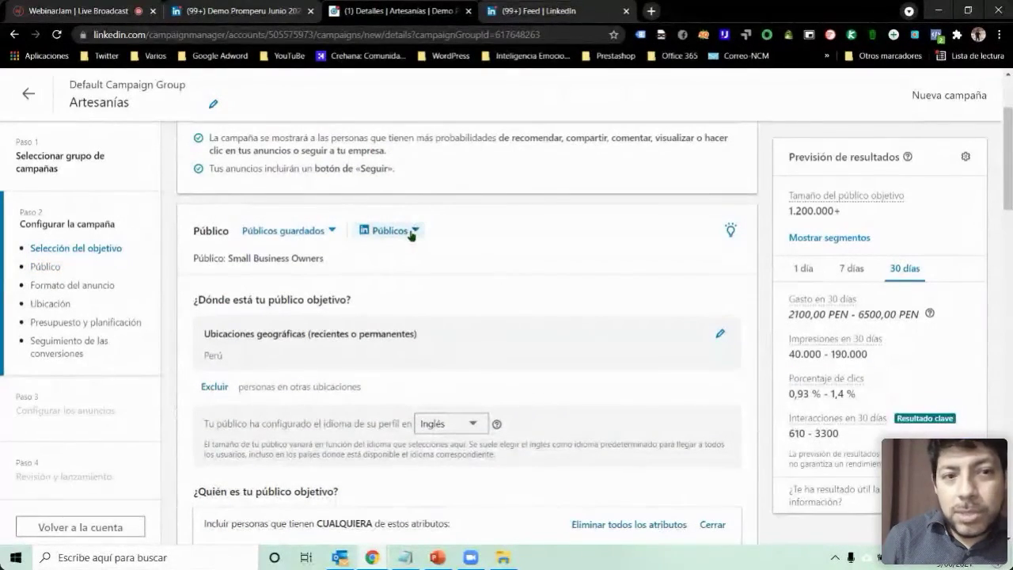
{"action": "scroll", "coordinate": [317, 246], "scroll_direction": "up", "scroll_amount": 2}
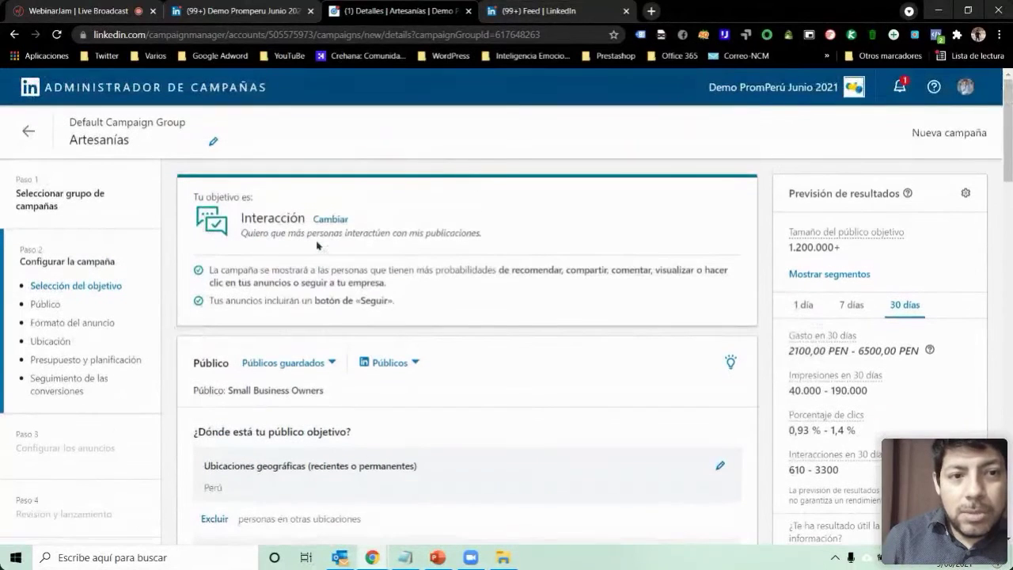
{"action": "left_click", "coordinate": [328, 220]}
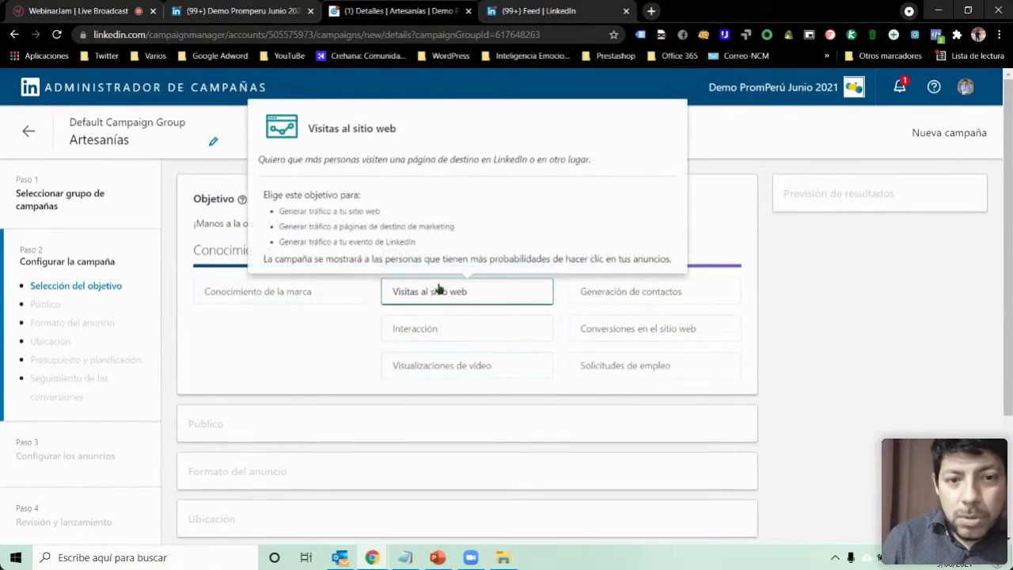
{"action": "left_click", "coordinate": [440, 290]}
{"action": "scroll", "coordinate": [507, 357], "scroll_direction": "down", "scroll_amount": 4}
{"action": "scroll", "coordinate": [507, 357], "scroll_direction": "down", "scroll_amount": 3}
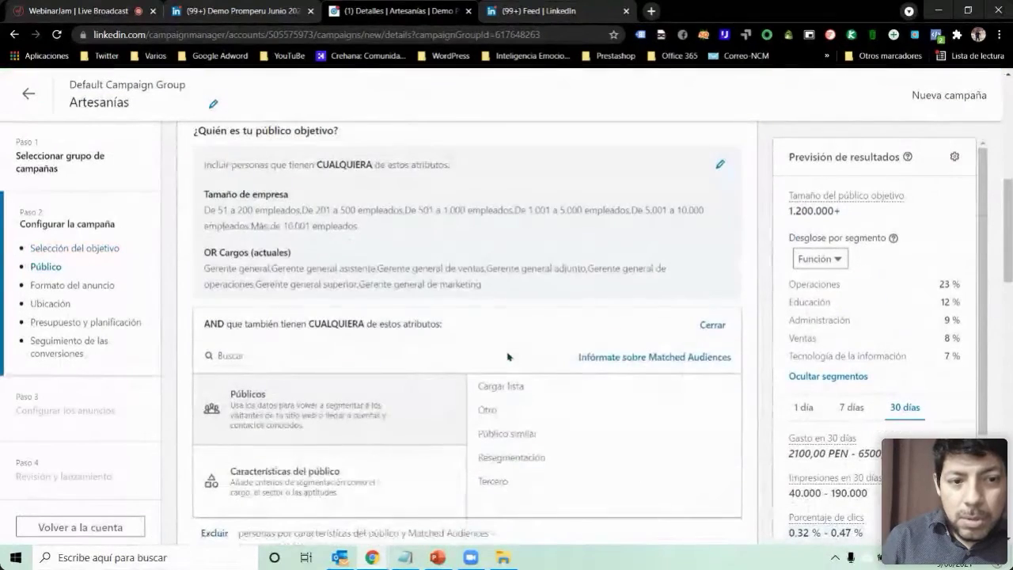
{"action": "scroll", "coordinate": [507, 357], "scroll_direction": "up", "scroll_amount": 2}
{"action": "scroll", "coordinate": [507, 357], "scroll_direction": "up", "scroll_amount": 4}
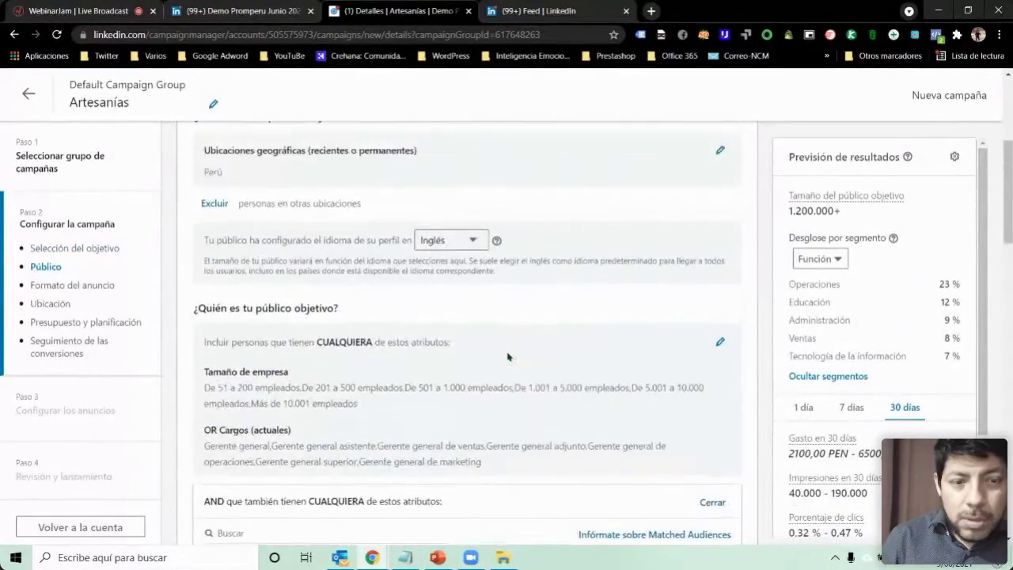
Step: Leave the Artesanías campaign without saving and create a new campaign with the Interacción objective
{"action": "left_click", "coordinate": [32, 97]}
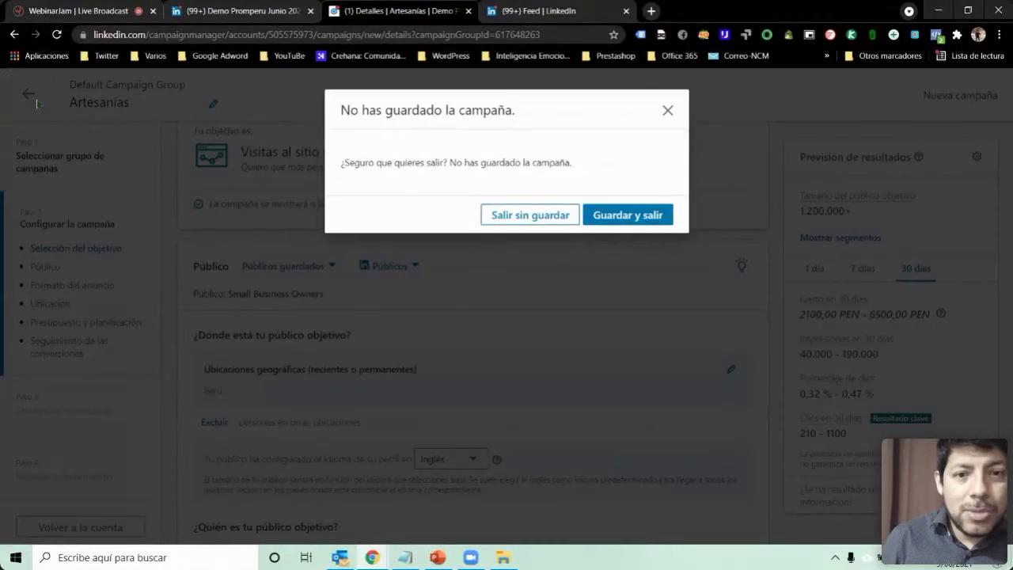
{"action": "left_click", "coordinate": [557, 219]}
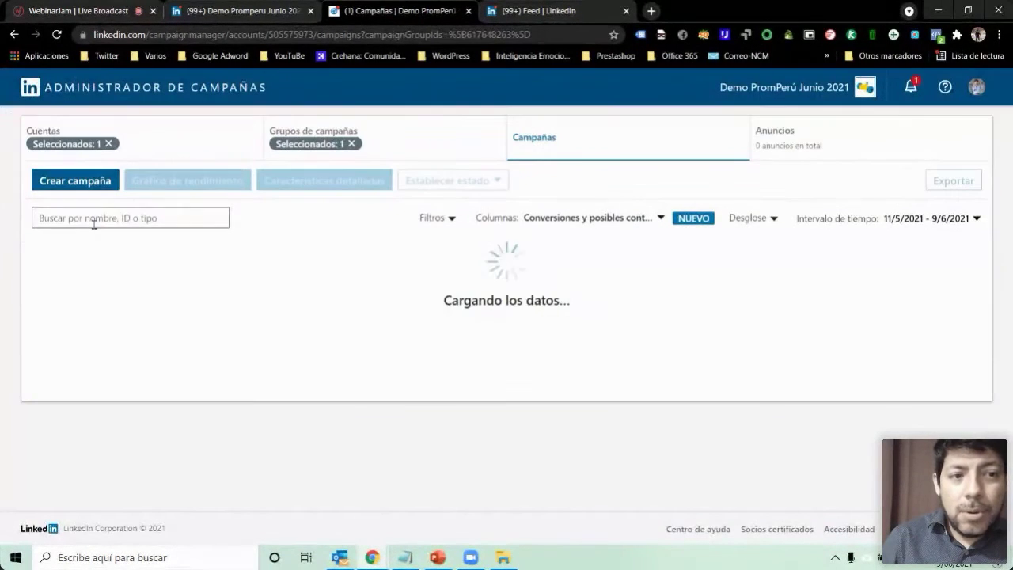
{"action": "left_click", "coordinate": [89, 184]}
{"action": "left_click", "coordinate": [735, 389]}
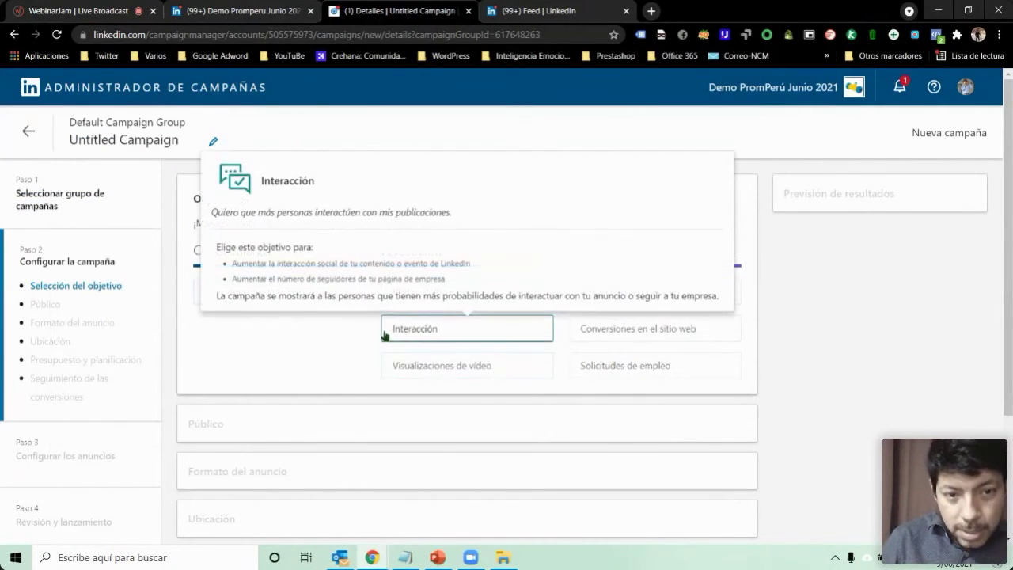
{"action": "left_click", "coordinate": [395, 329]}
Step: Open the Tamaño de empresa criteria under Empresa in the new campaign's audience characteristics
{"action": "scroll", "coordinate": [450, 367], "scroll_direction": "down", "scroll_amount": 3}
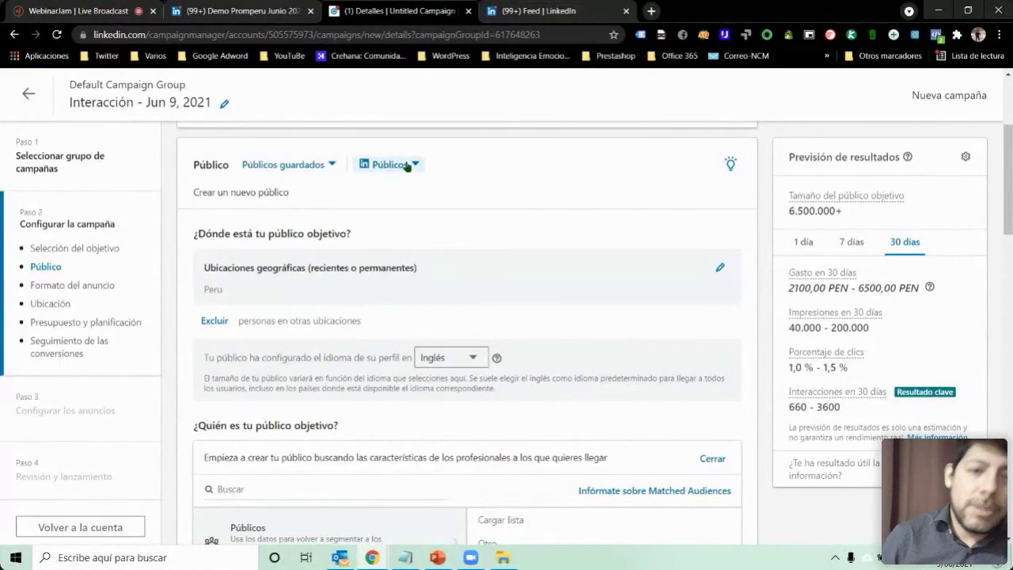
{"action": "scroll", "coordinate": [495, 279], "scroll_direction": "down", "scroll_amount": 3}
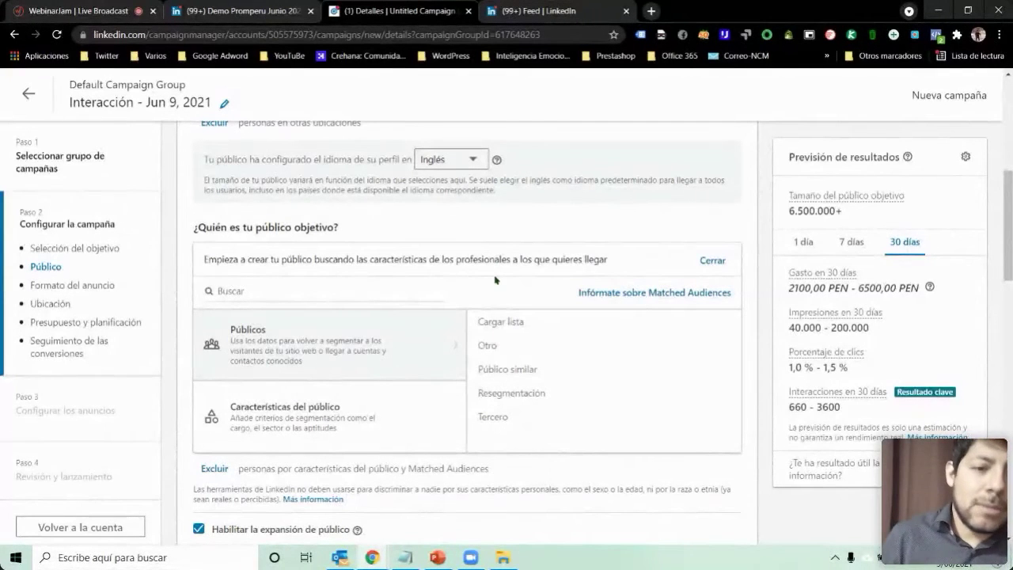
{"action": "scroll", "coordinate": [538, 349], "scroll_direction": "down", "scroll_amount": 1}
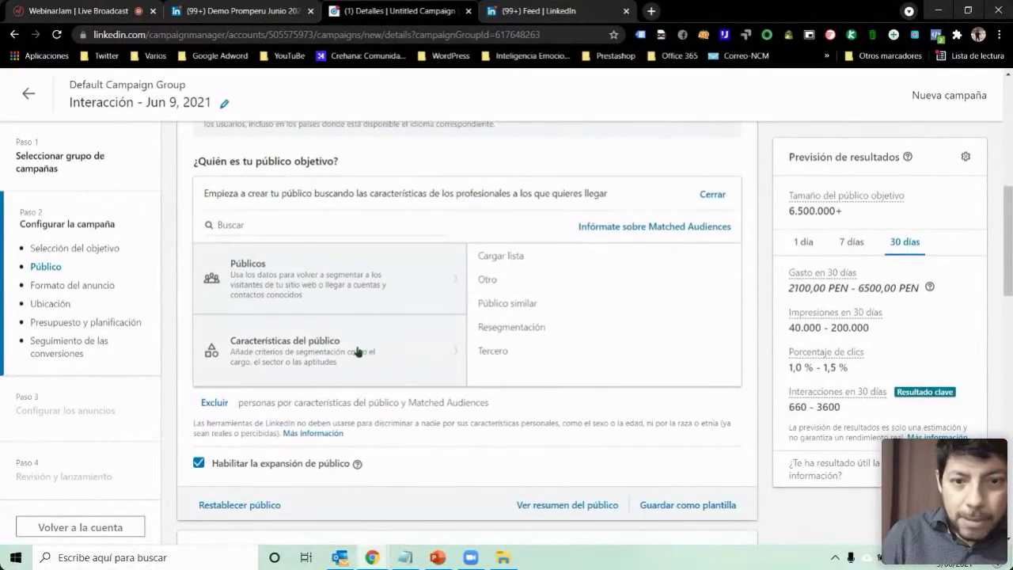
{"action": "left_click", "coordinate": [283, 350]}
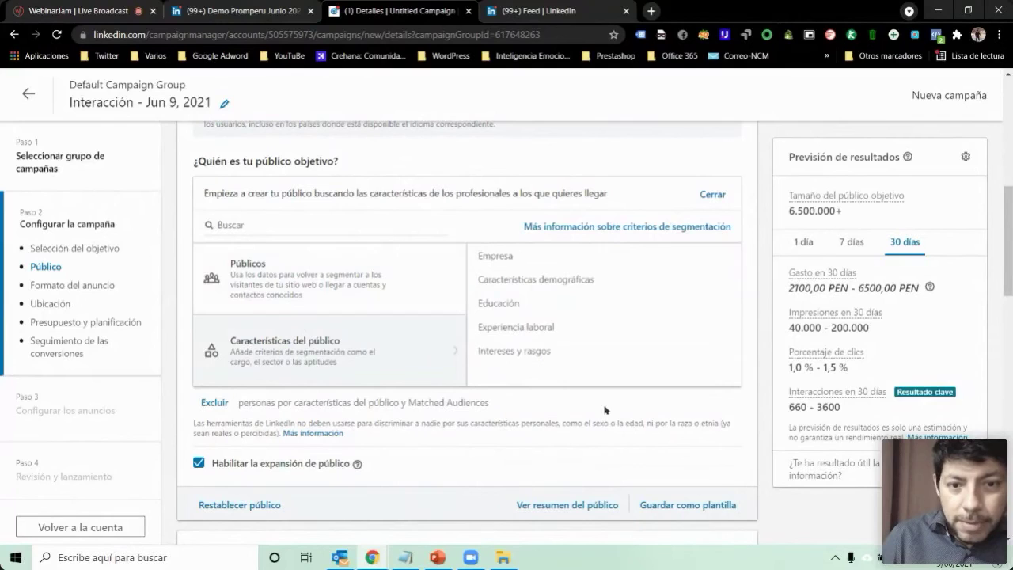
{"action": "left_click", "coordinate": [502, 257]}
{"action": "left_click", "coordinate": [506, 374]}
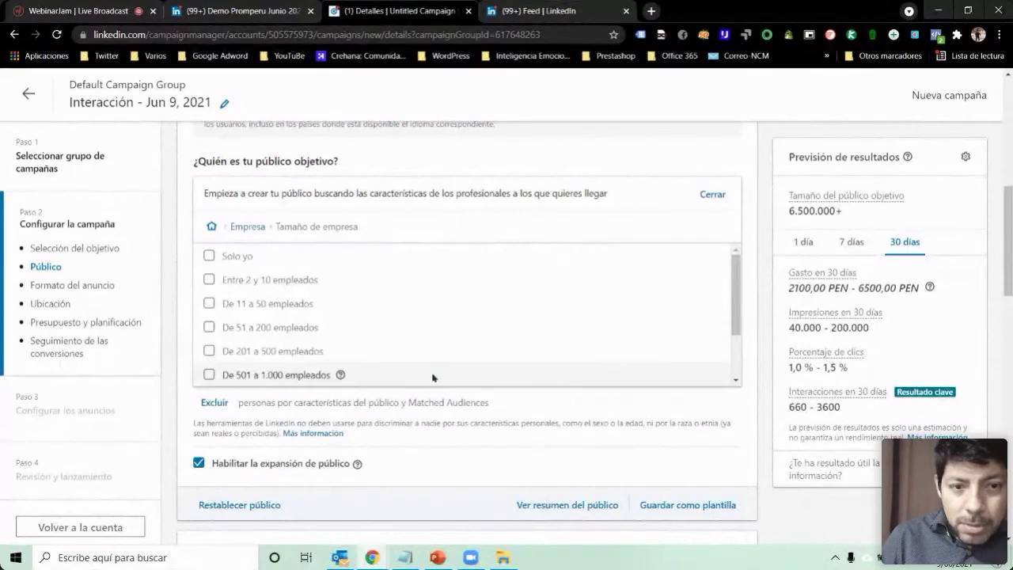
Step: Include every company size from De 51 a 200 empleados through Más de 10.001 empleados in the new campaign's audience
{"action": "scroll", "coordinate": [332, 328], "scroll_direction": "down", "scroll_amount": 2}
{"action": "scroll", "coordinate": [277, 333], "scroll_direction": "up", "scroll_amount": 2}
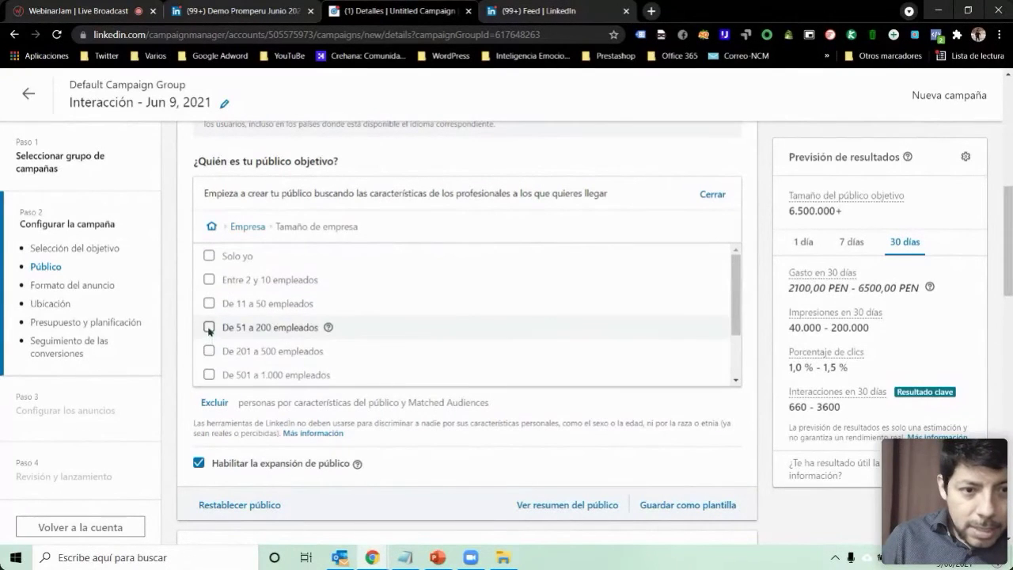
{"action": "left_click", "coordinate": [209, 327]}
{"action": "left_click", "coordinate": [208, 393]}
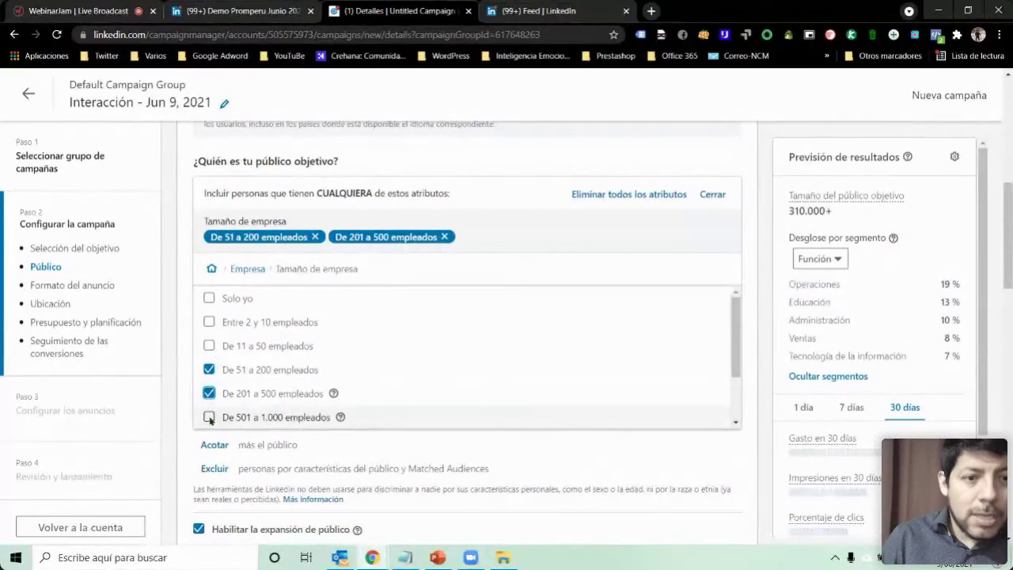
{"action": "left_click", "coordinate": [209, 417]}
{"action": "scroll", "coordinate": [210, 395], "scroll_direction": "down", "scroll_amount": 3}
{"action": "left_click", "coordinate": [209, 372]}
{"action": "left_click", "coordinate": [209, 394]}
{"action": "left_click", "coordinate": [209, 385]}
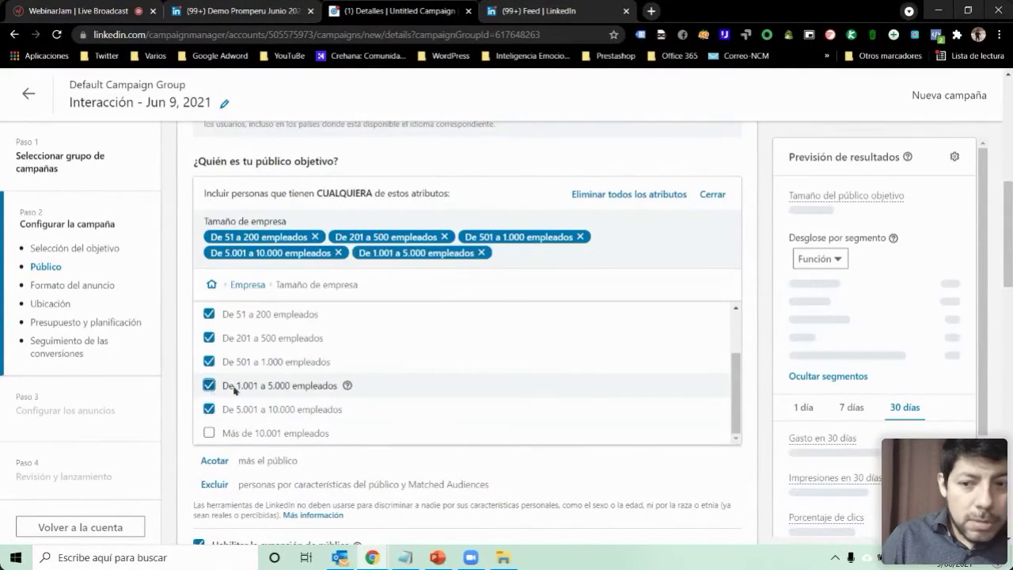
{"action": "scroll", "coordinate": [234, 389], "scroll_direction": "down", "scroll_amount": 2}
{"action": "left_click", "coordinate": [209, 301]}
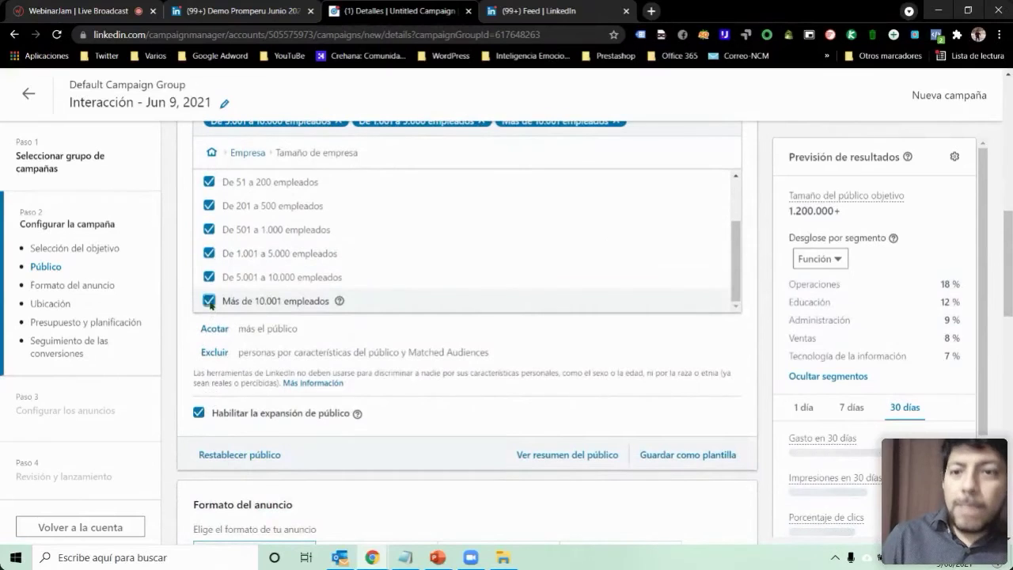
{"action": "scroll", "coordinate": [411, 367], "scroll_direction": "down", "scroll_amount": 1}
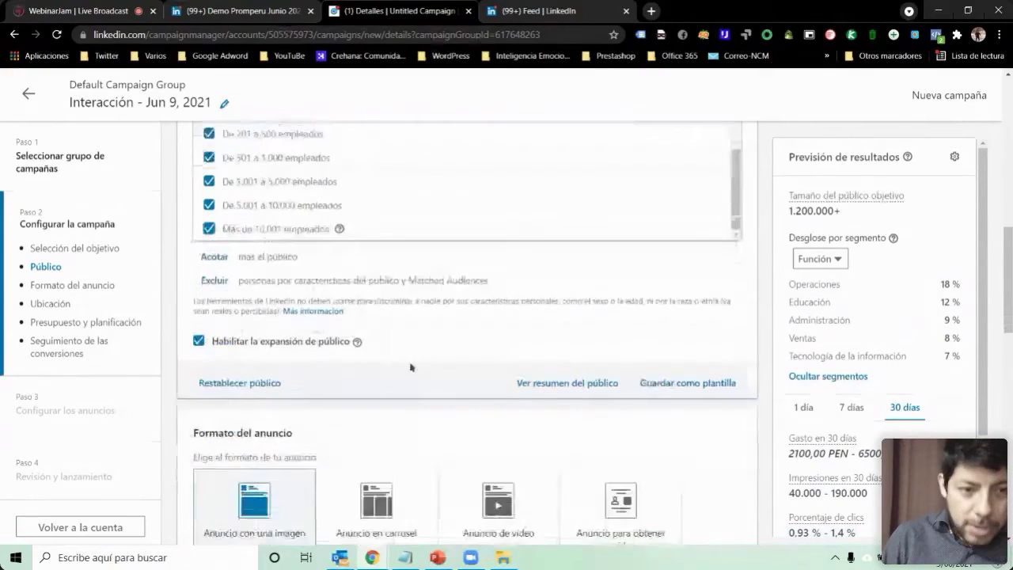
{"action": "scroll", "coordinate": [410, 368], "scroll_direction": "down", "scroll_amount": 3}
{"action": "scroll", "coordinate": [377, 358], "scroll_direction": "up", "scroll_amount": 1}
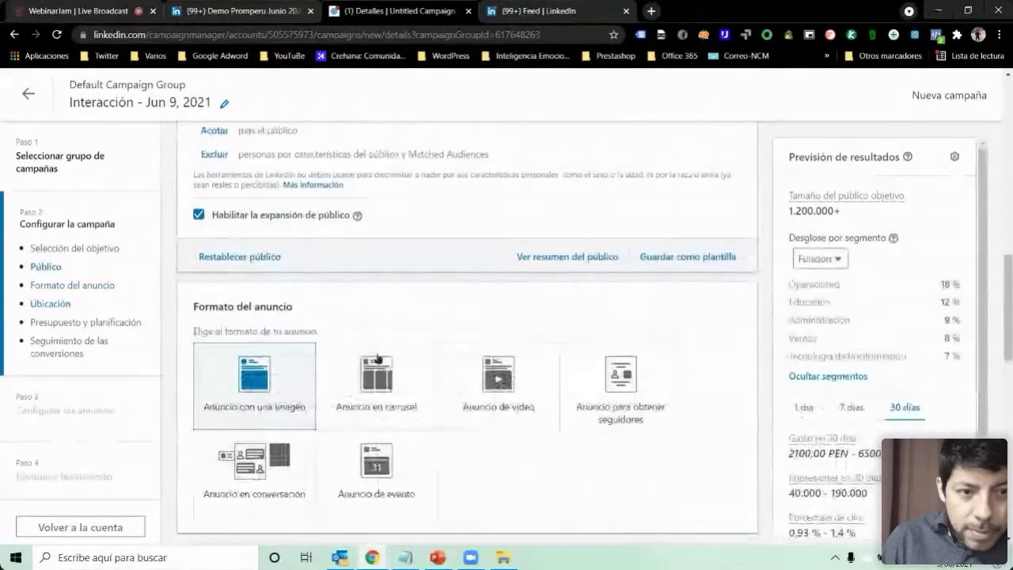
Step: Start narrowing the company-size audience with a second set of attributes and open the Cargos criteria under Experiencia laboral
{"action": "scroll", "coordinate": [372, 334], "scroll_direction": "up", "scroll_amount": 1}
{"action": "scroll", "coordinate": [229, 272], "scroll_direction": "up", "scroll_amount": 1}
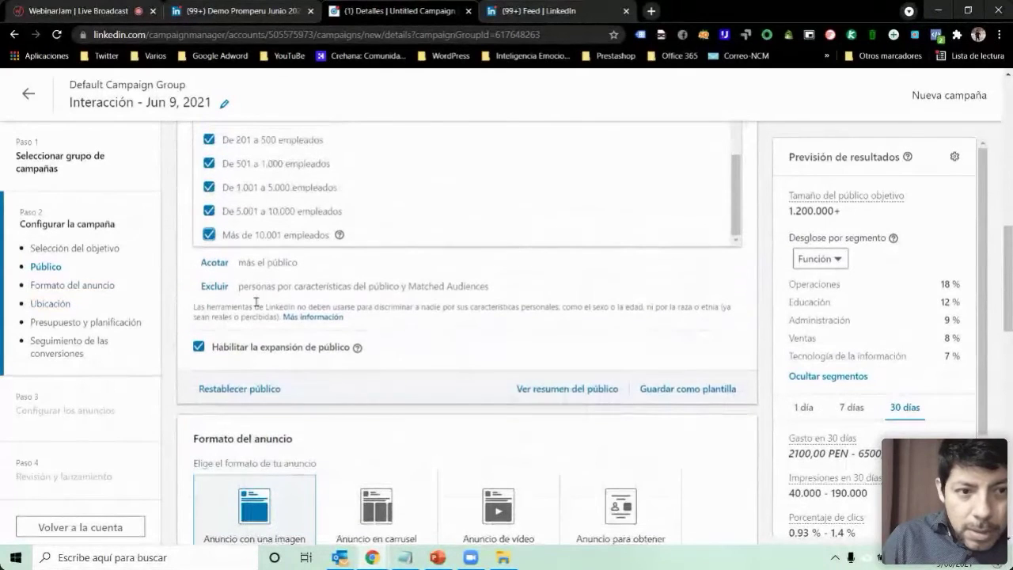
{"action": "left_click", "coordinate": [215, 263]}
{"action": "scroll", "coordinate": [560, 323], "scroll_direction": "up", "scroll_amount": 1}
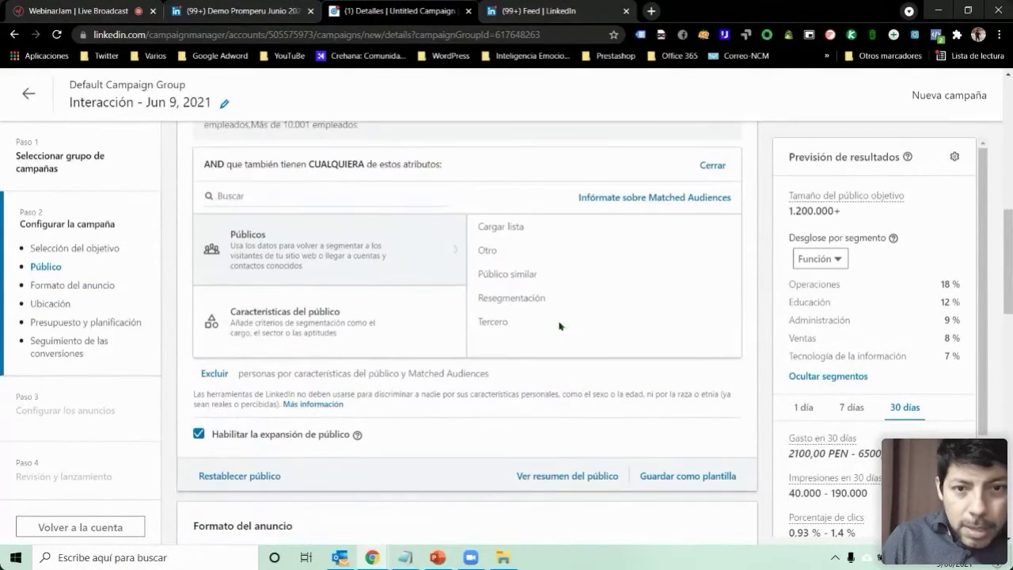
{"action": "left_click", "coordinate": [372, 301]}
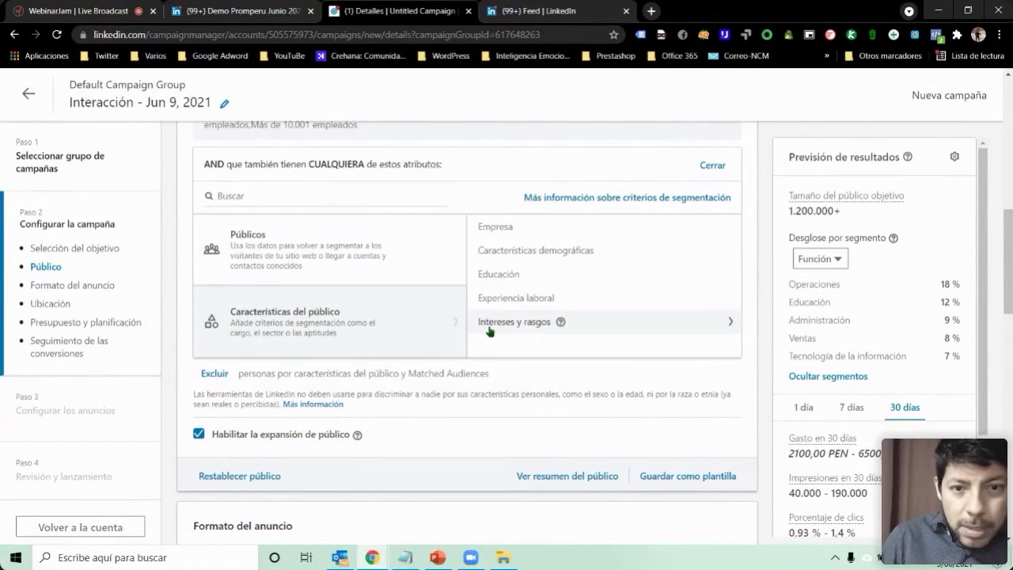
{"action": "left_click", "coordinate": [518, 298]}
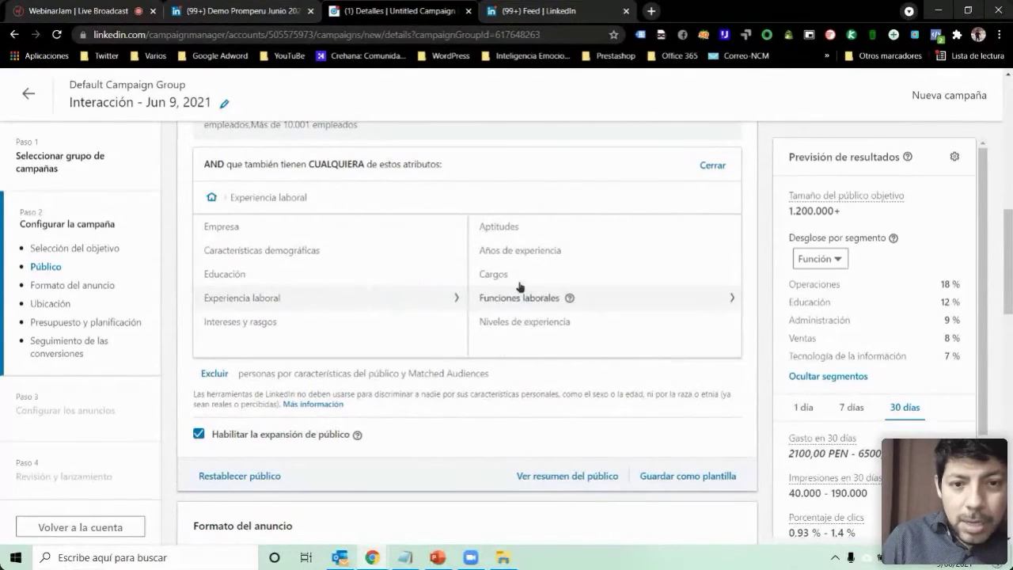
{"action": "left_click", "coordinate": [514, 277]}
Step: Find the gerente general job titles and add Gerente general plus its asistente, de ventas, adjunto, de operaciones and ejecutivo variants
{"action": "type", "text": "ger"}
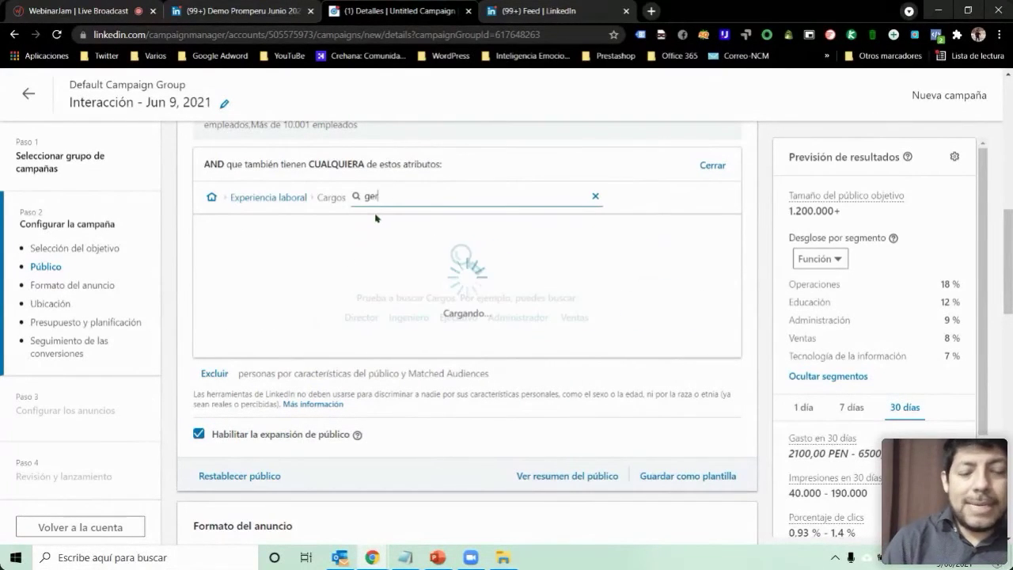
{"action": "type", "text": "ente general"}
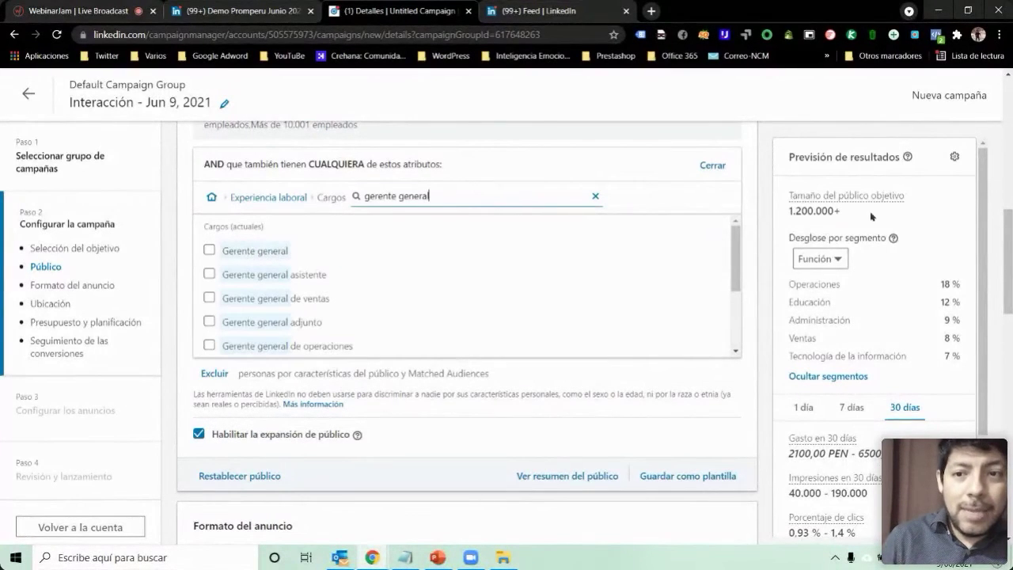
{"action": "left_click", "coordinate": [209, 251]}
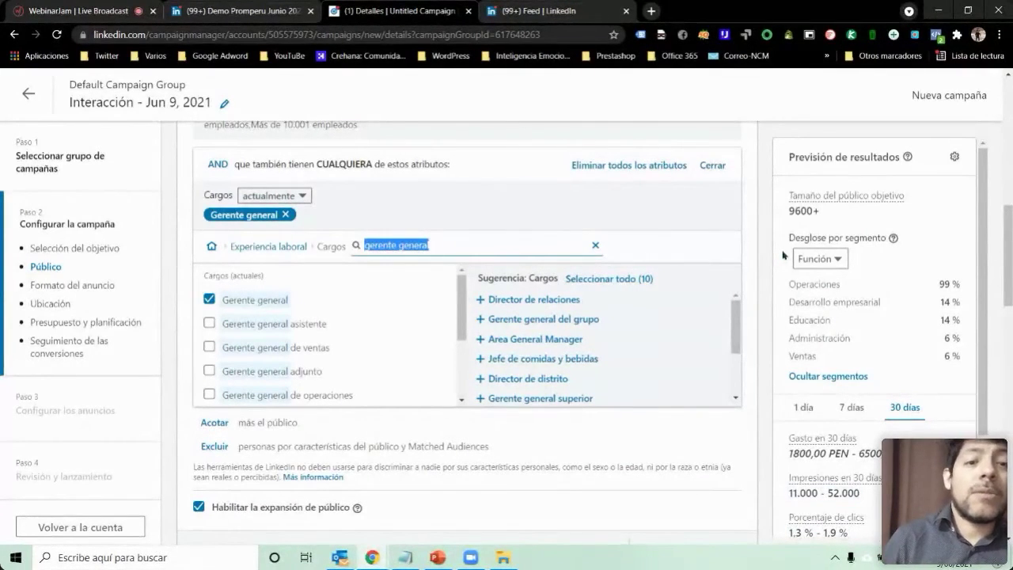
{"action": "left_click", "coordinate": [209, 323]}
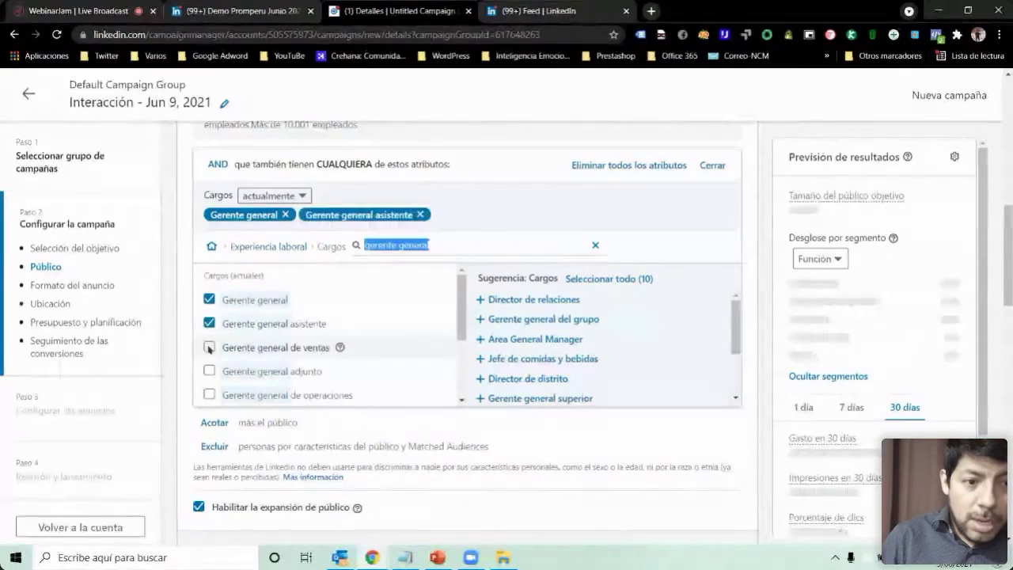
{"action": "left_click", "coordinate": [209, 346]}
{"action": "left_click", "coordinate": [209, 372]}
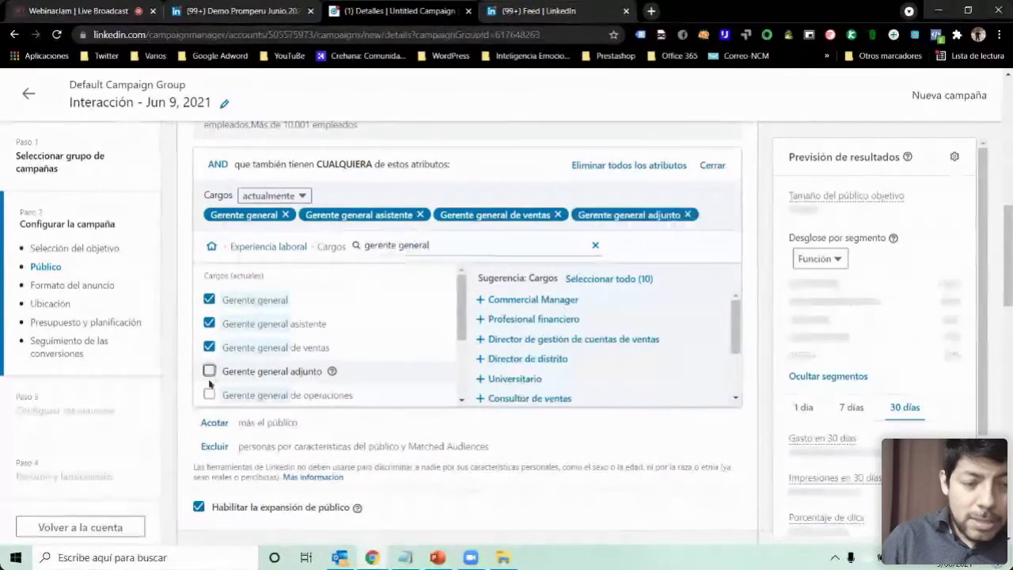
{"action": "left_click", "coordinate": [209, 393]}
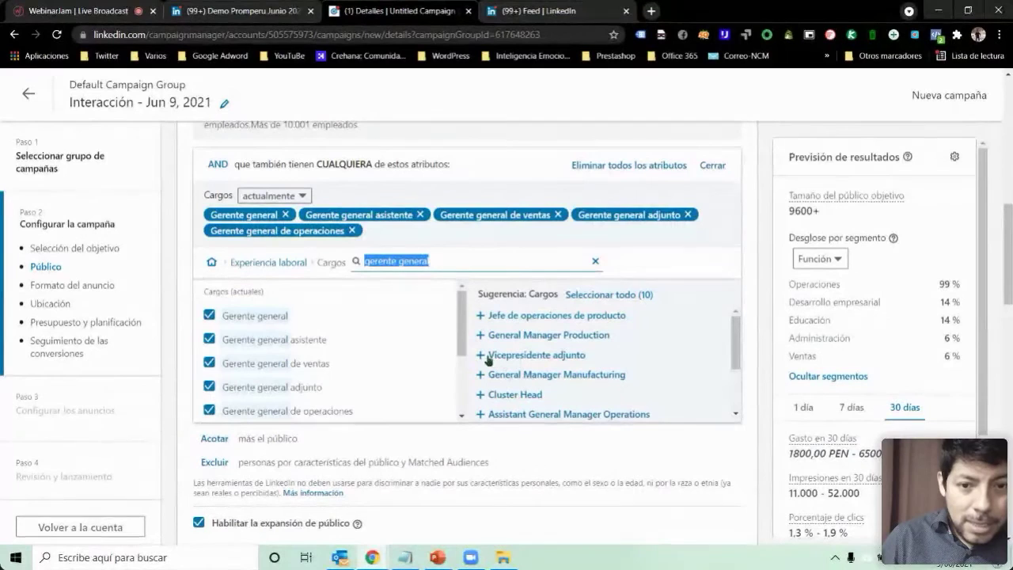
{"action": "scroll", "coordinate": [317, 379], "scroll_direction": "down", "scroll_amount": 3}
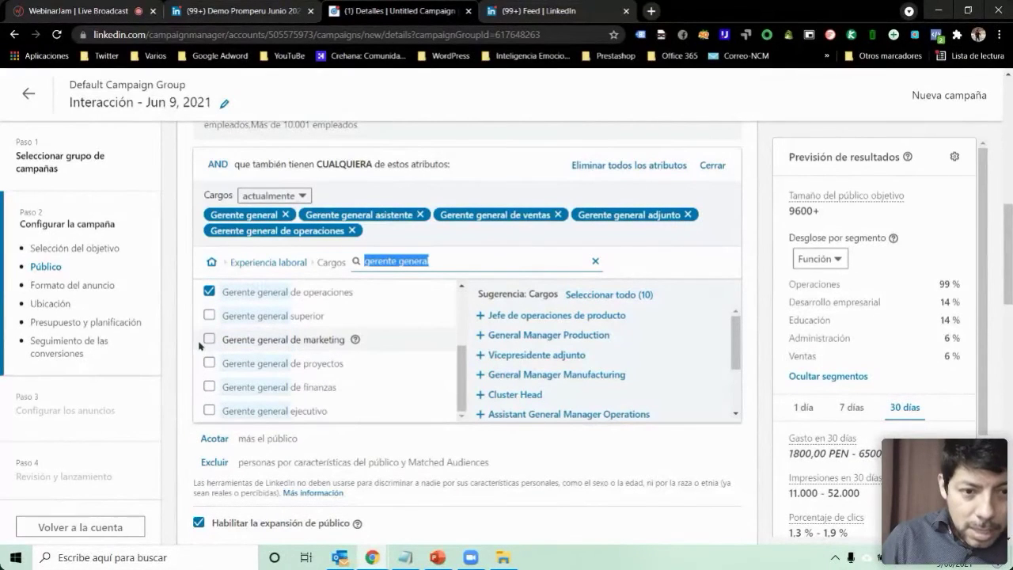
{"action": "scroll", "coordinate": [206, 369], "scroll_direction": "down", "scroll_amount": 1}
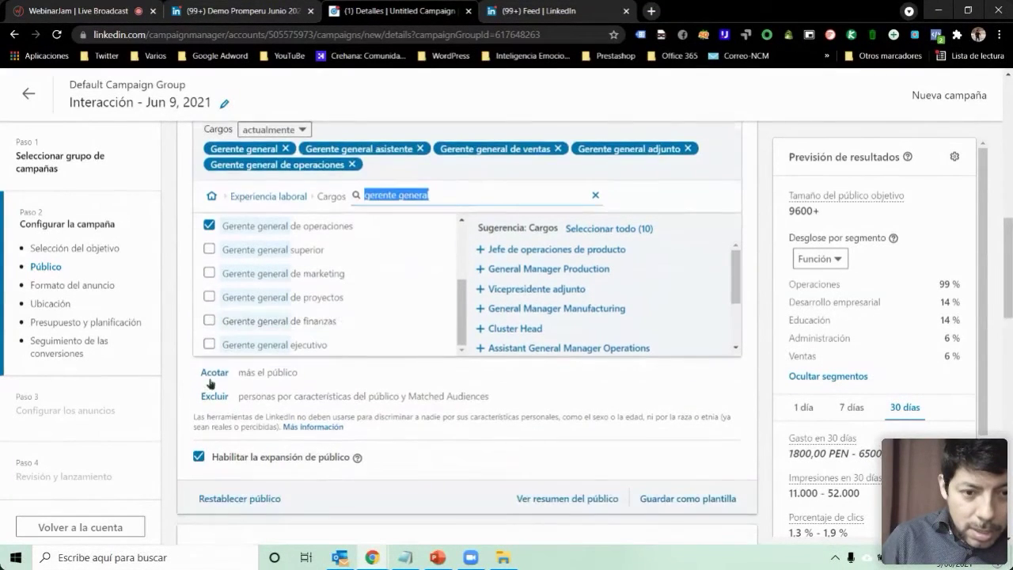
{"action": "left_click", "coordinate": [208, 345]}
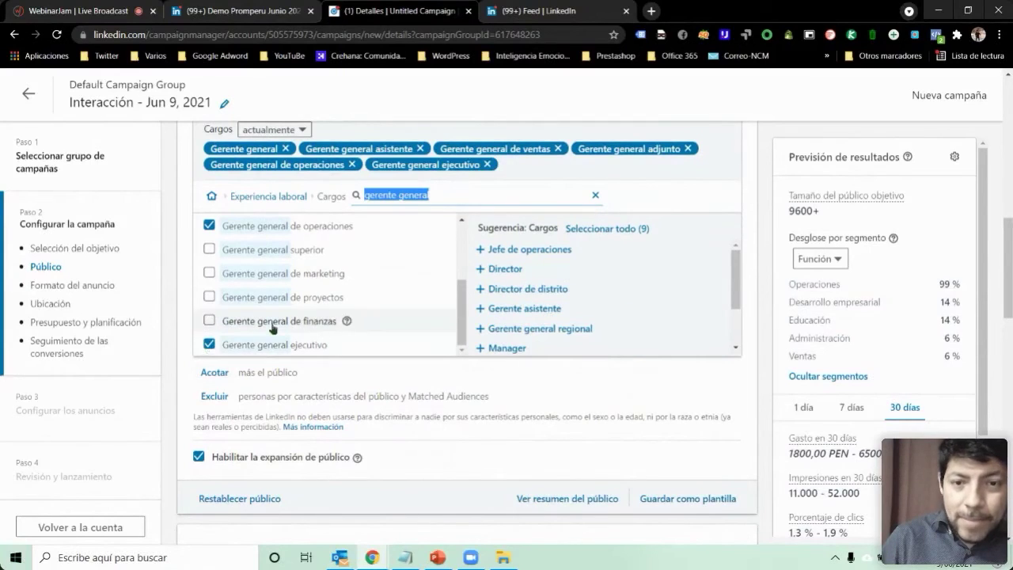
Step: Add the job titles Director and Director adjunto to the narrowing criteria
{"action": "scroll", "coordinate": [425, 276], "scroll_direction": "up", "scroll_amount": 2}
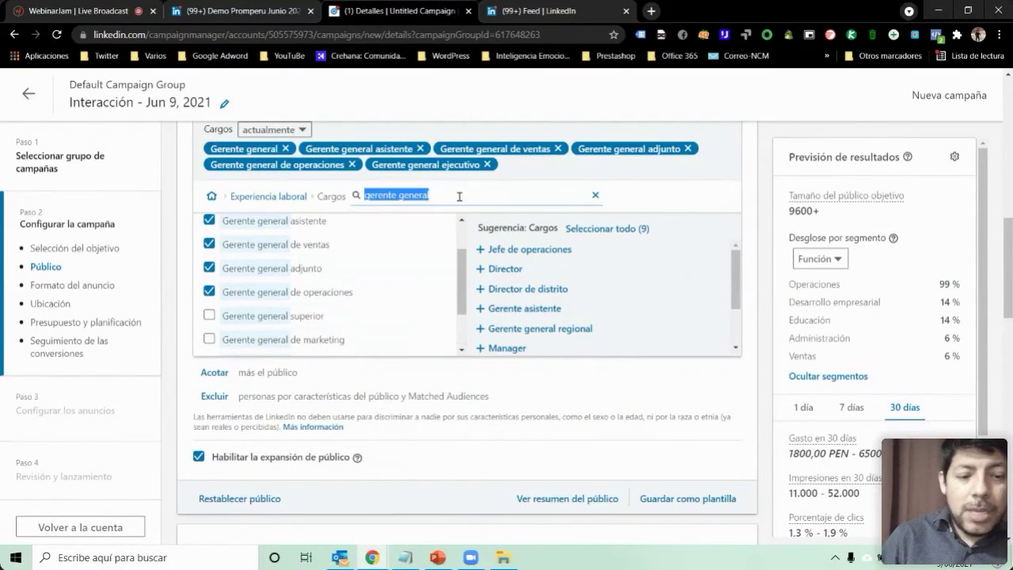
{"action": "type", "text": "director"}
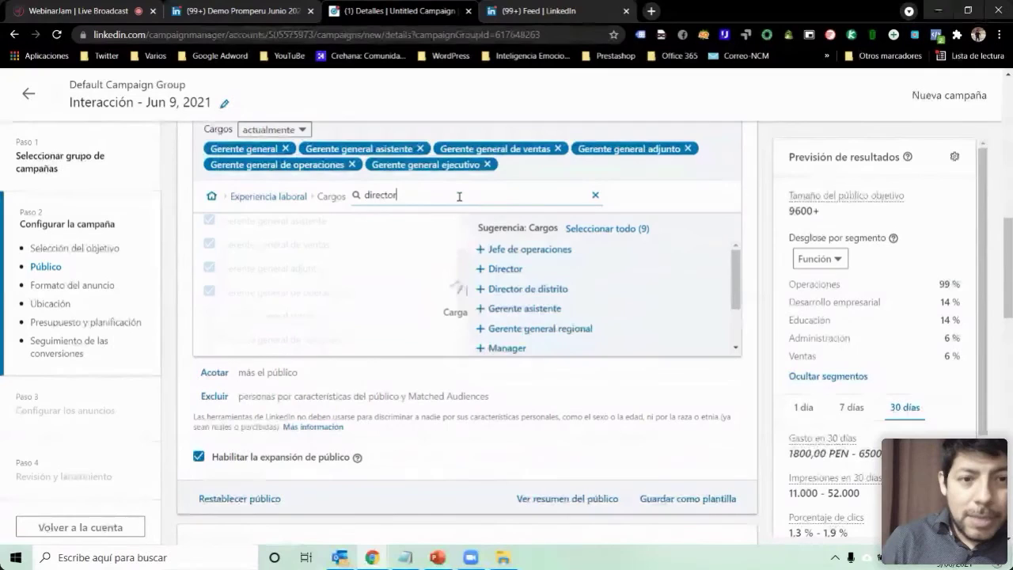
{"action": "left_click", "coordinate": [209, 220]}
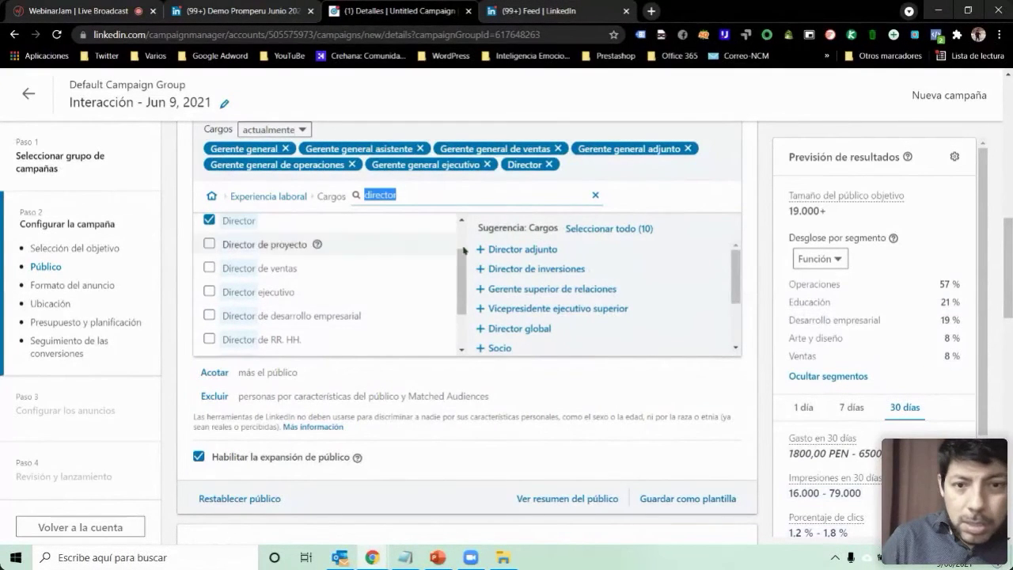
{"action": "left_click", "coordinate": [503, 250]}
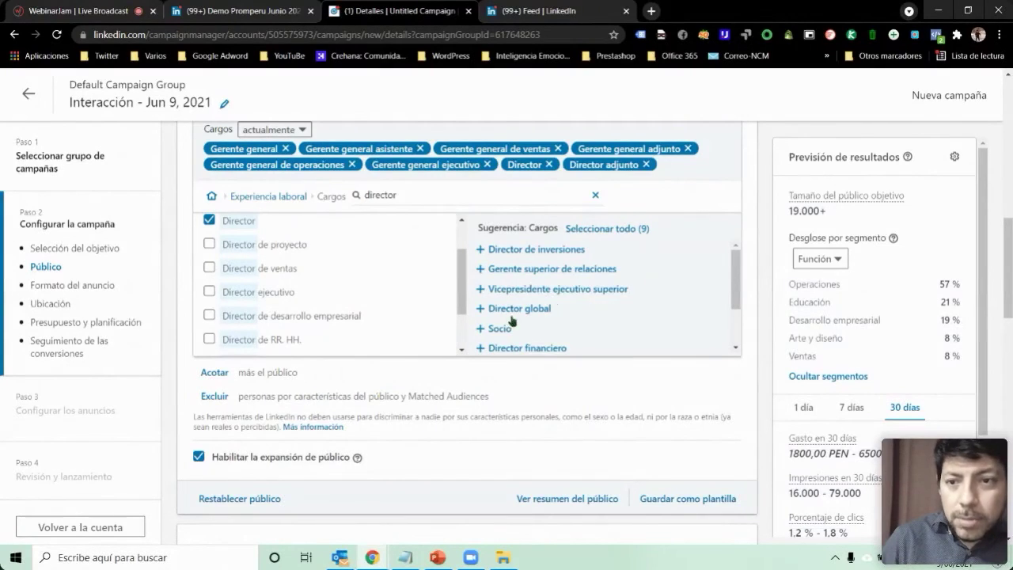
Step: Set the Cargos condition to actual o anterior so it covers current and previous job titles
{"action": "scroll", "coordinate": [650, 254], "scroll_direction": "up", "scroll_amount": 3}
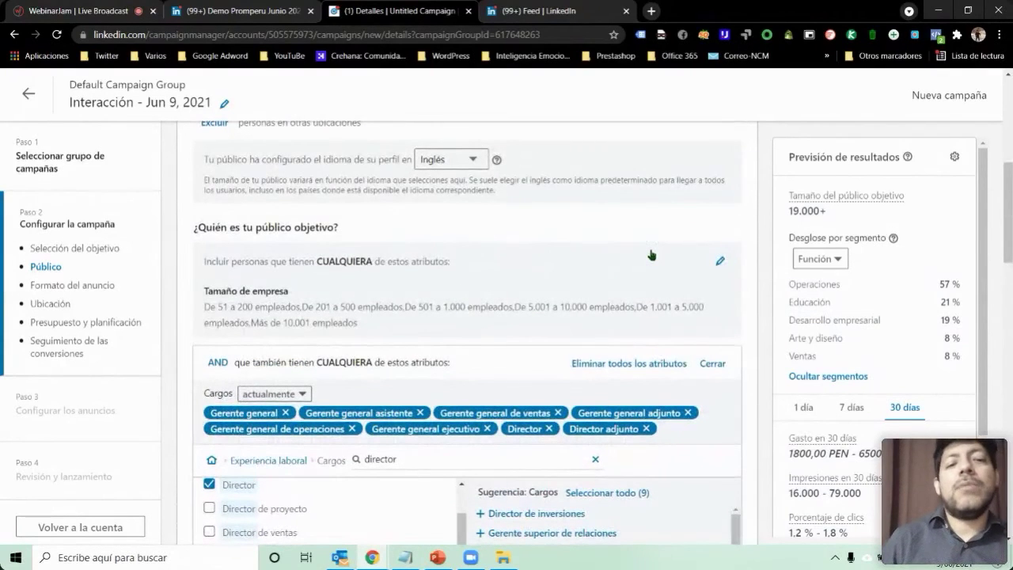
{"action": "scroll", "coordinate": [651, 254], "scroll_direction": "down", "scroll_amount": 1}
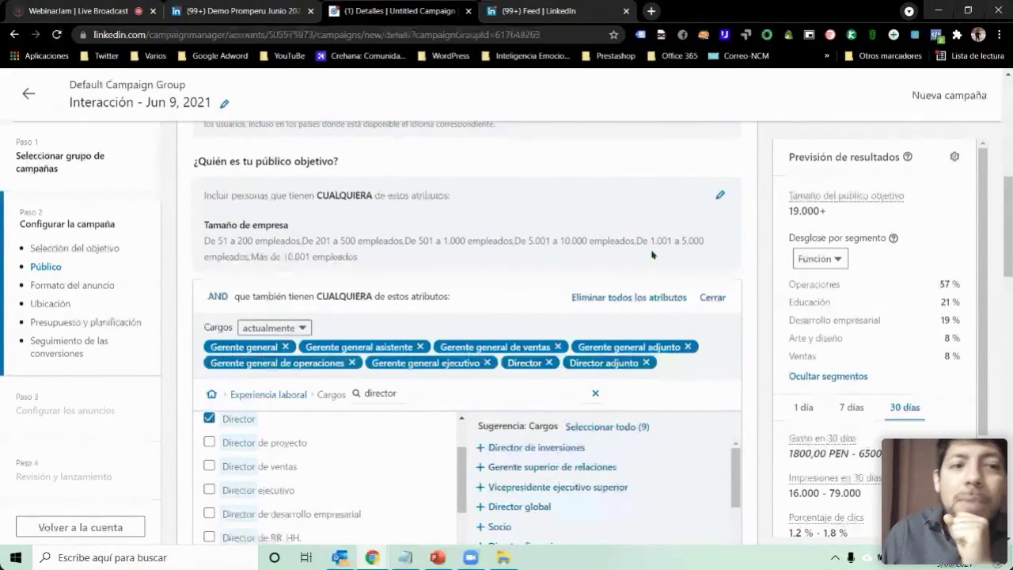
{"action": "scroll", "coordinate": [652, 254], "scroll_direction": "down", "scroll_amount": 2}
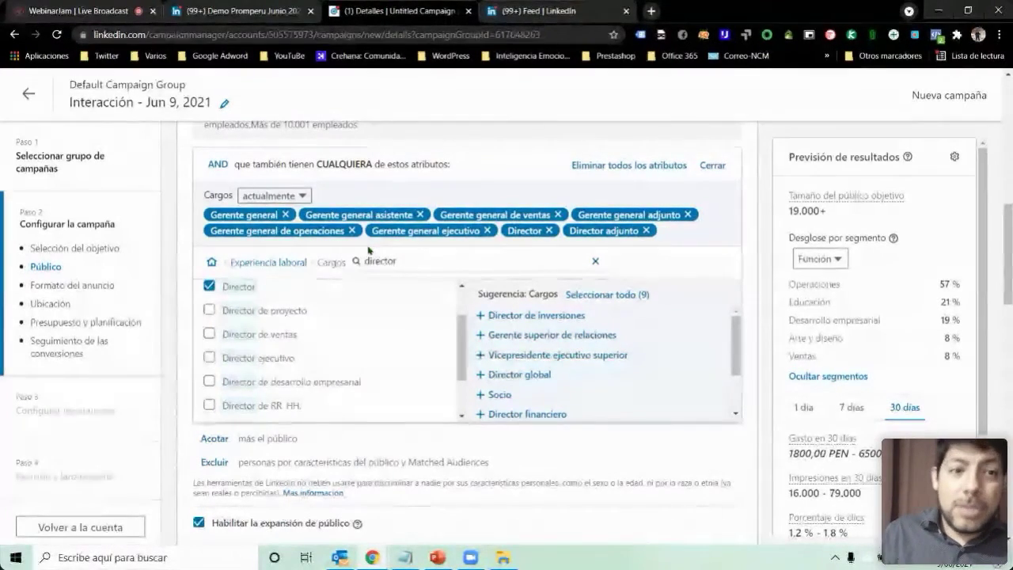
{"action": "left_click", "coordinate": [302, 196]}
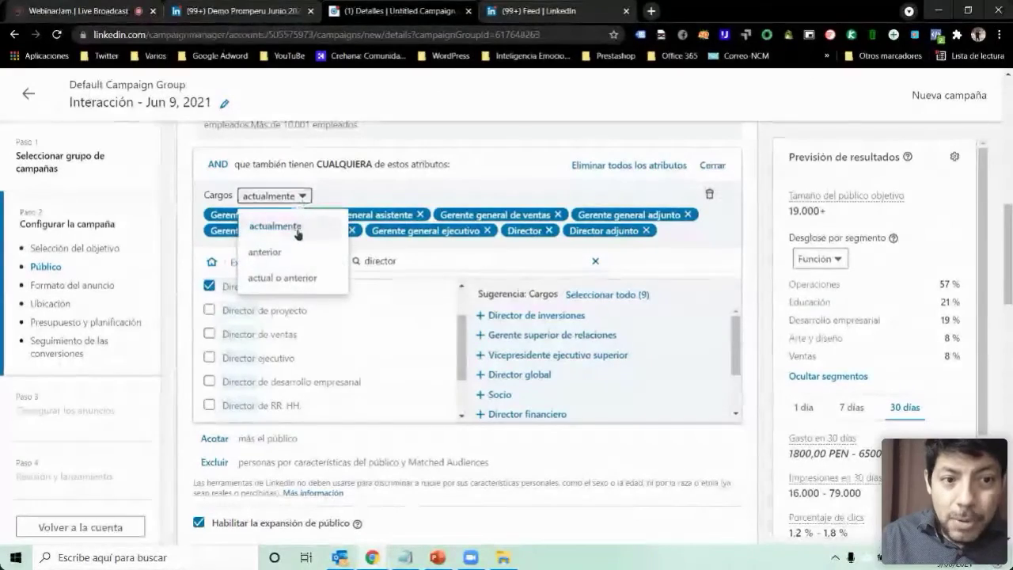
{"action": "left_click", "coordinate": [268, 279]}
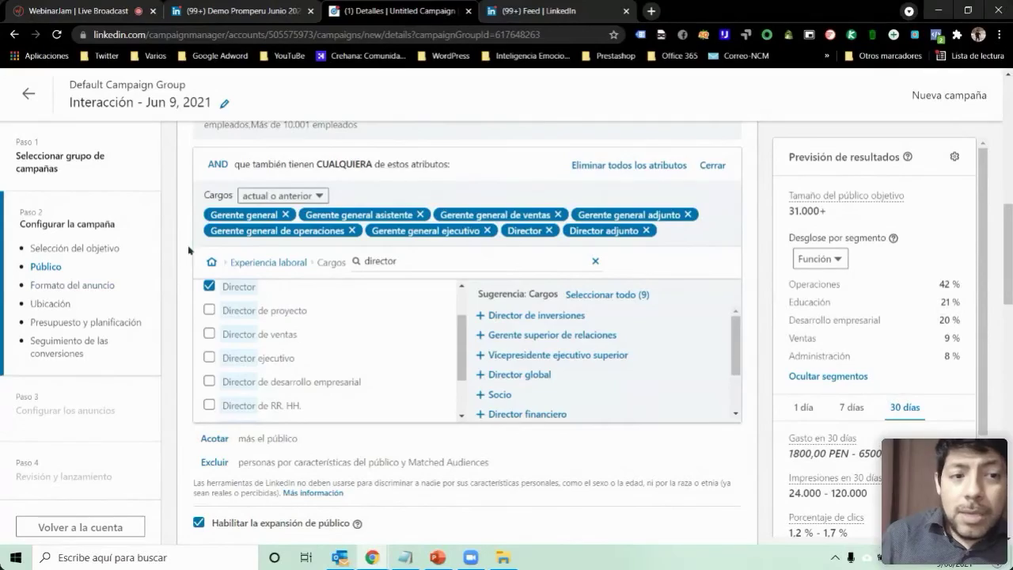
Step: Remove all job title attributes from the narrowing criteria and return to the audience characteristics categories
{"action": "scroll", "coordinate": [348, 317], "scroll_direction": "up", "scroll_amount": 5}
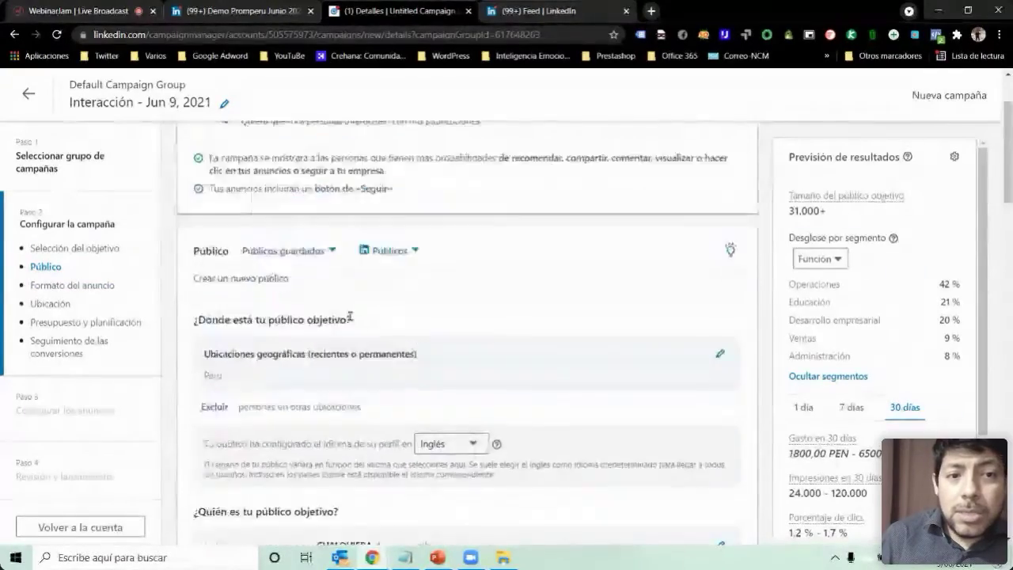
{"action": "scroll", "coordinate": [349, 317], "scroll_direction": "down", "scroll_amount": 7}
{"action": "scroll", "coordinate": [352, 320], "scroll_direction": "up", "scroll_amount": 3}
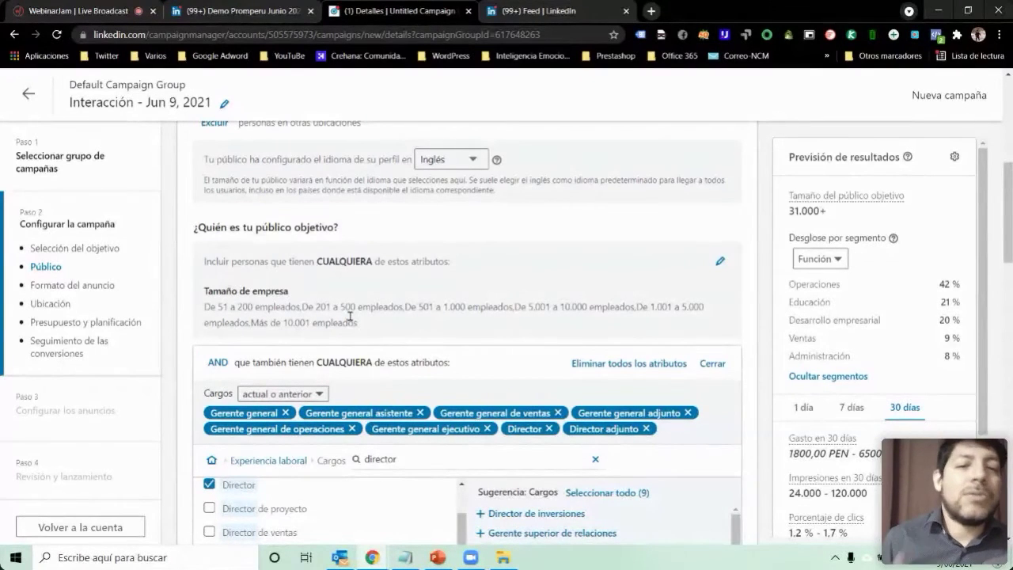
{"action": "scroll", "coordinate": [349, 316], "scroll_direction": "down", "scroll_amount": 2}
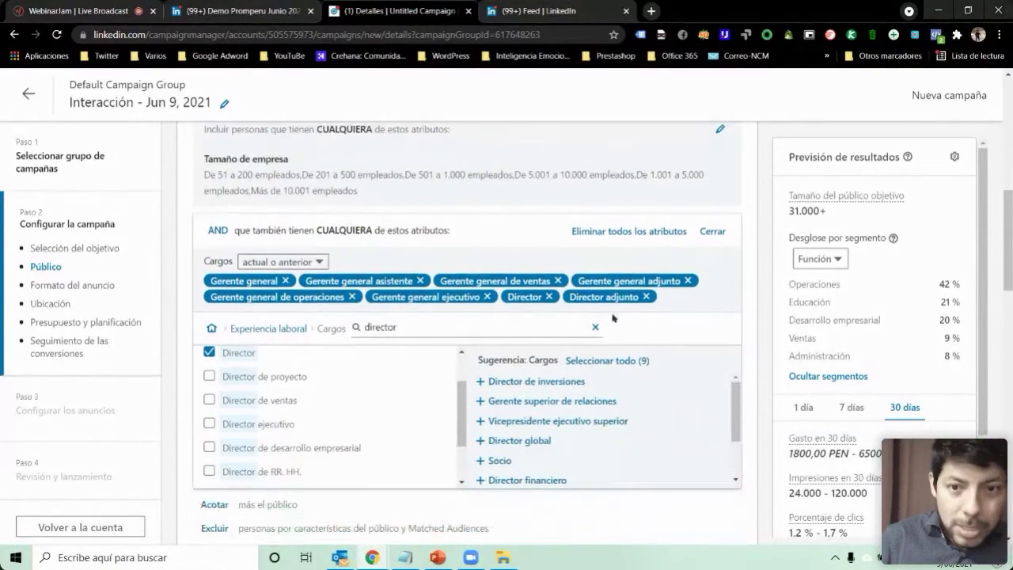
{"action": "left_click", "coordinate": [655, 231]}
{"action": "left_click", "coordinate": [709, 195]}
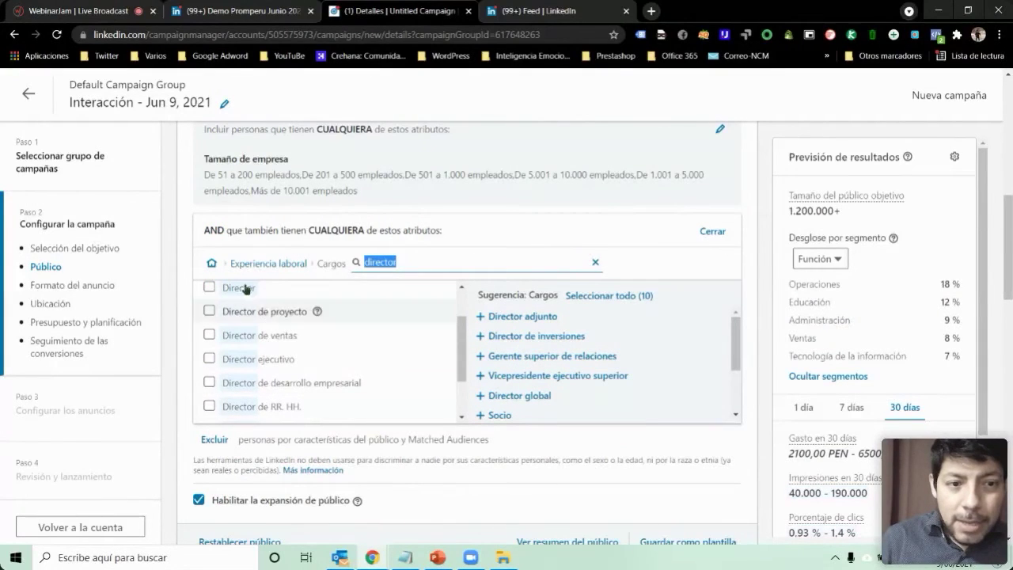
{"action": "left_click", "coordinate": [215, 264]}
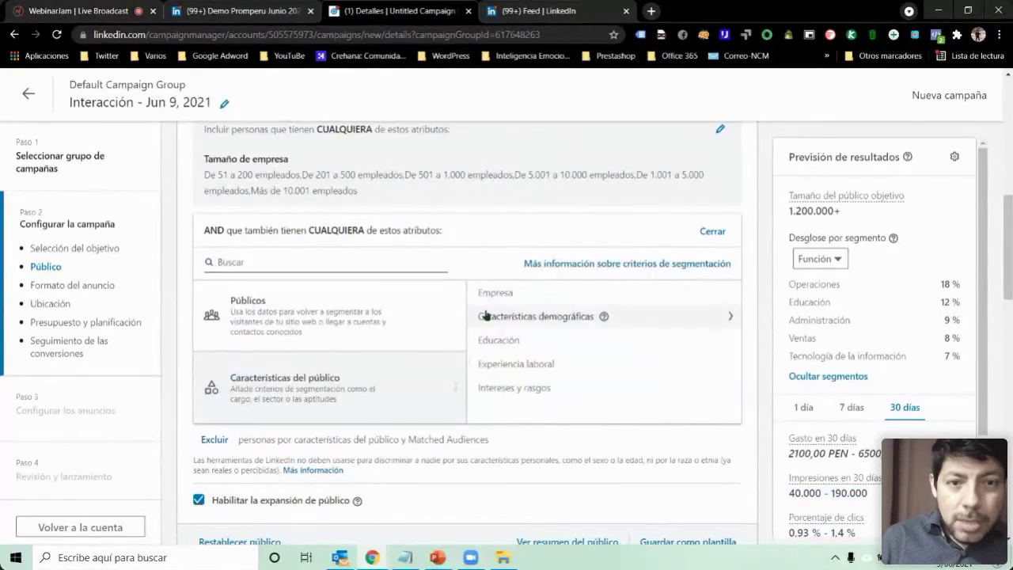
Step: Narrow the audience by Sectores de la empresa under Empresa, including Banca and Banca de inversiones
{"action": "scroll", "coordinate": [214, 307], "scroll_direction": "up", "scroll_amount": 2}
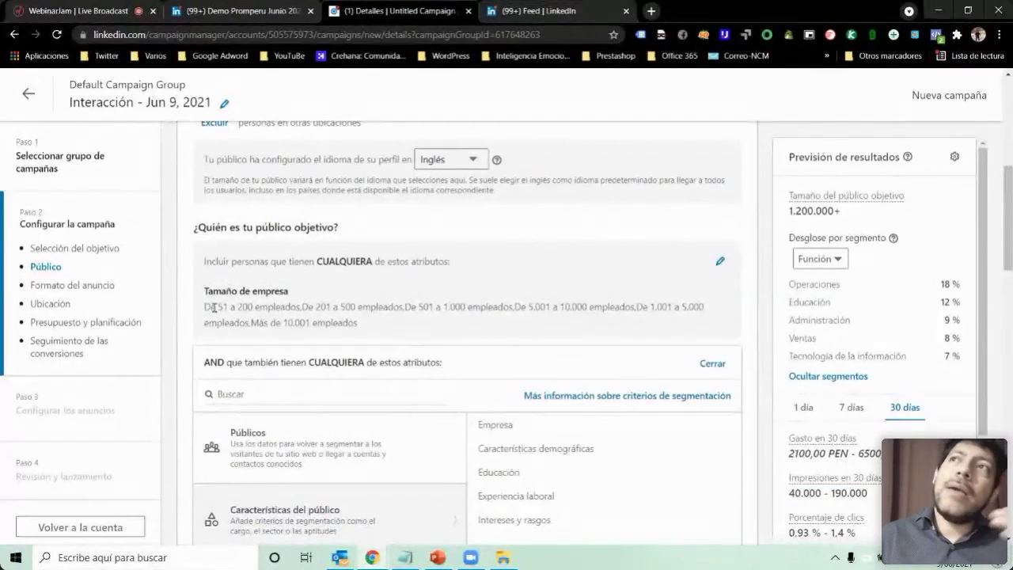
{"action": "scroll", "coordinate": [214, 309], "scroll_direction": "down", "scroll_amount": 2}
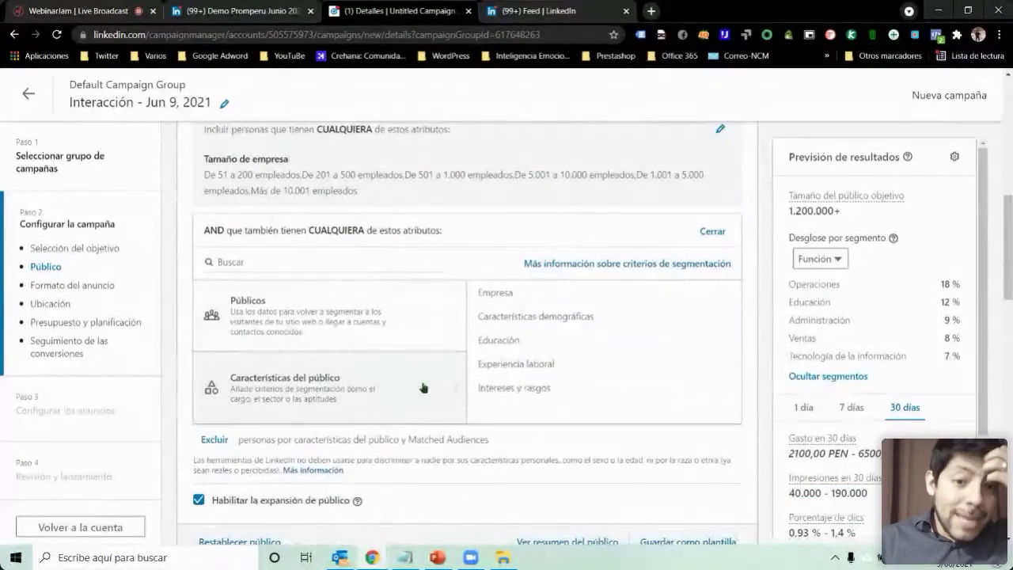
{"action": "left_click", "coordinate": [510, 294]}
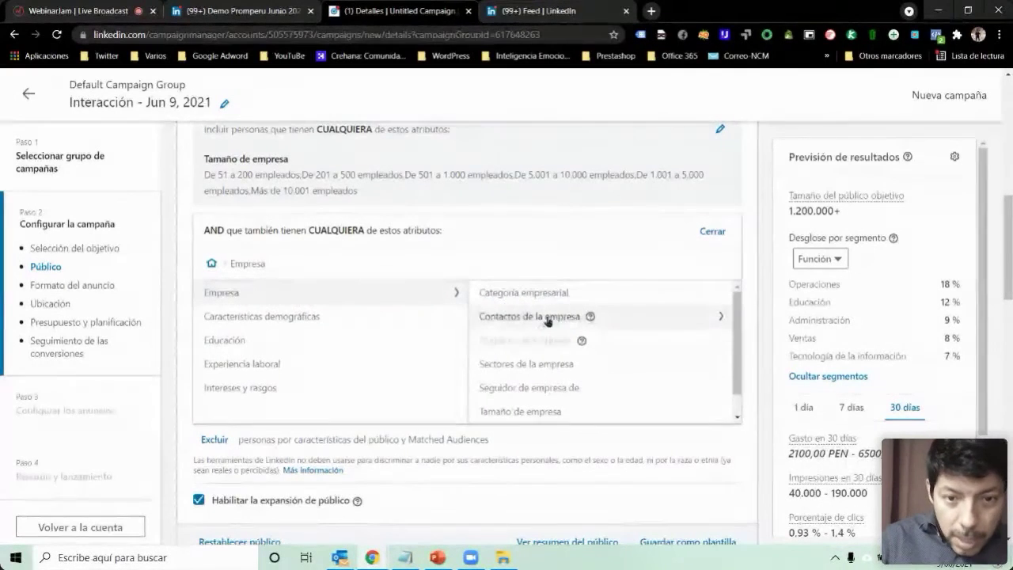
{"action": "left_click", "coordinate": [517, 364]}
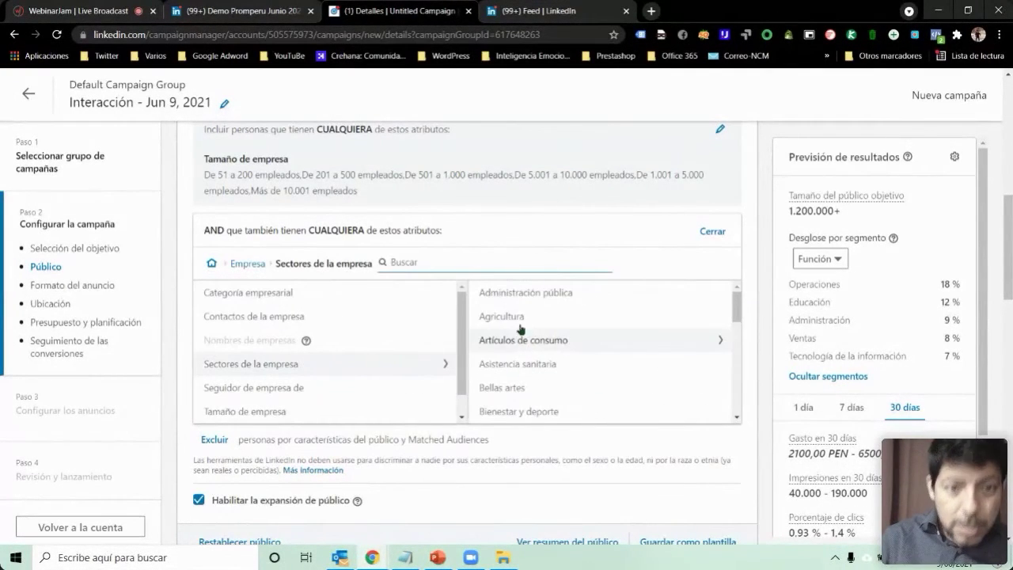
{"action": "left_click", "coordinate": [502, 262]}
{"action": "type", "text": "banc"}
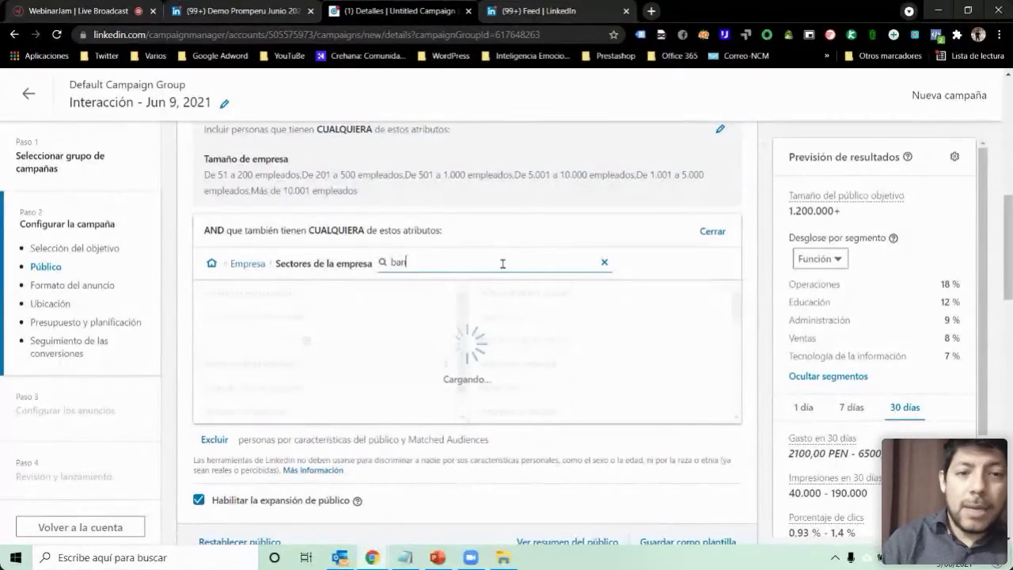
{"action": "left_click", "coordinate": [209, 292]}
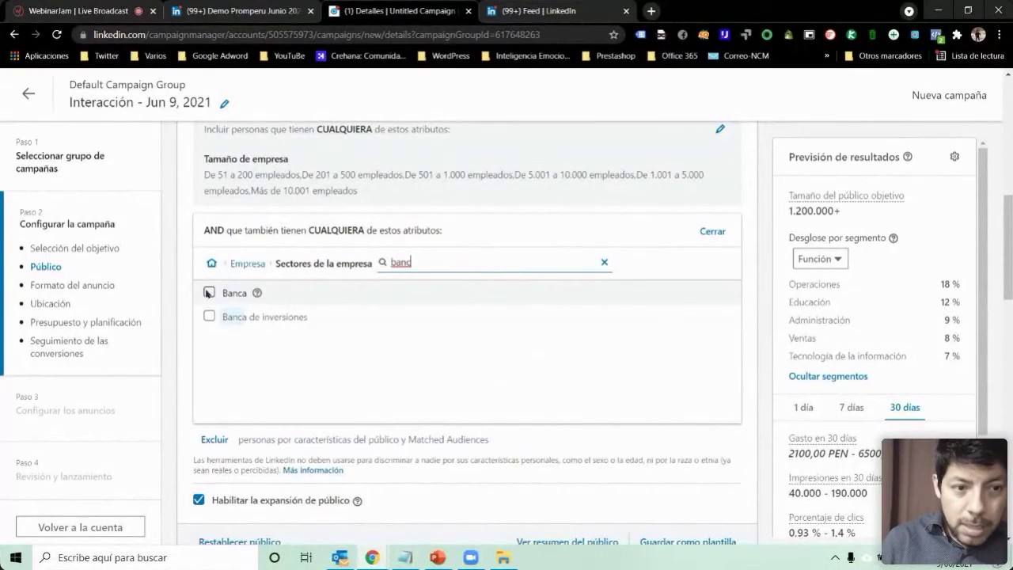
{"action": "left_click", "coordinate": [209, 358]}
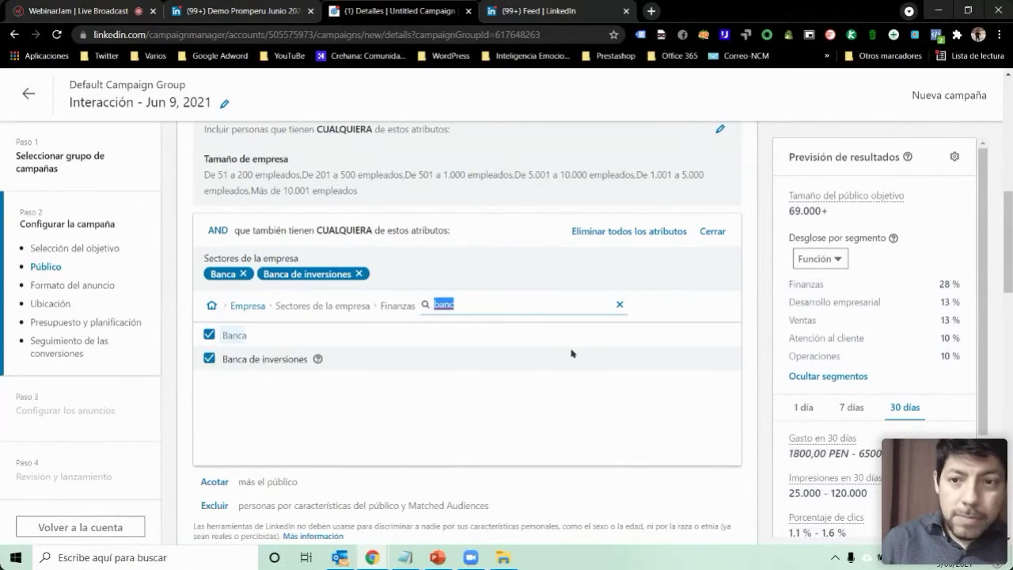
{"action": "scroll", "coordinate": [674, 304], "scroll_direction": "up", "scroll_amount": 1}
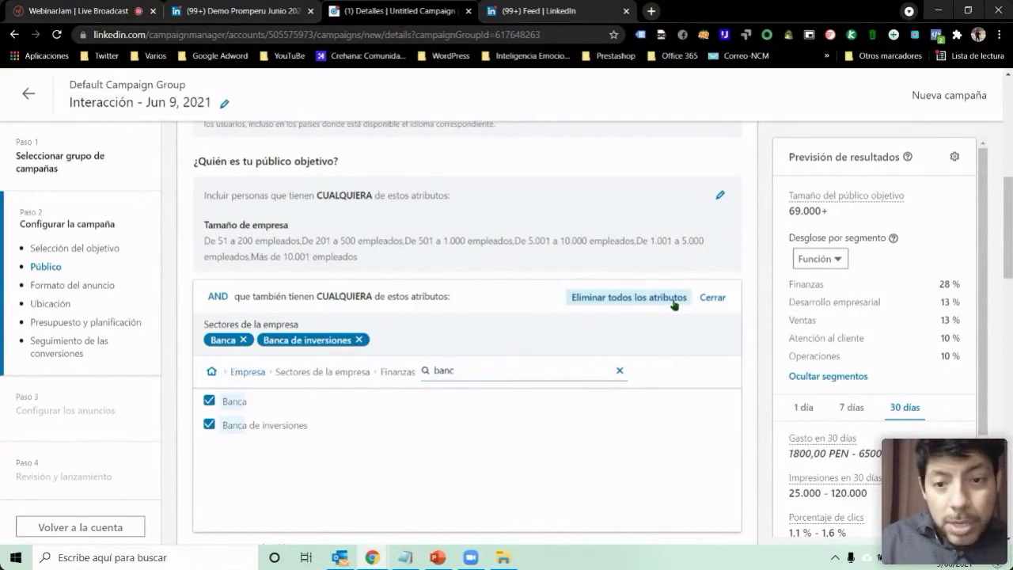
Step: Remove all company sector attributes from the narrowing criteria and return to the audience characteristics categories
{"action": "left_click", "coordinate": [673, 304]}
{"action": "left_click", "coordinate": [689, 266]}
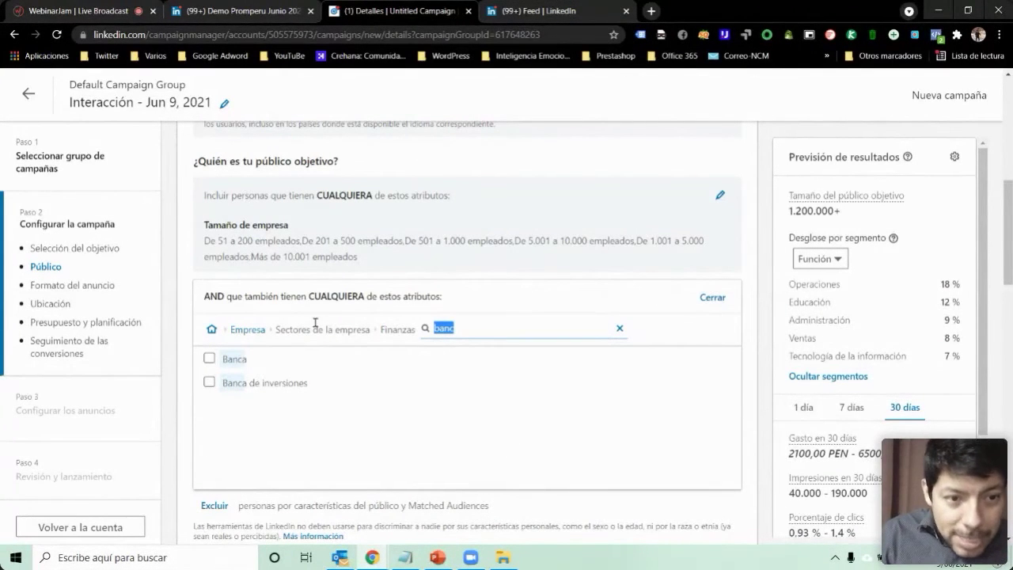
{"action": "left_click", "coordinate": [212, 329]}
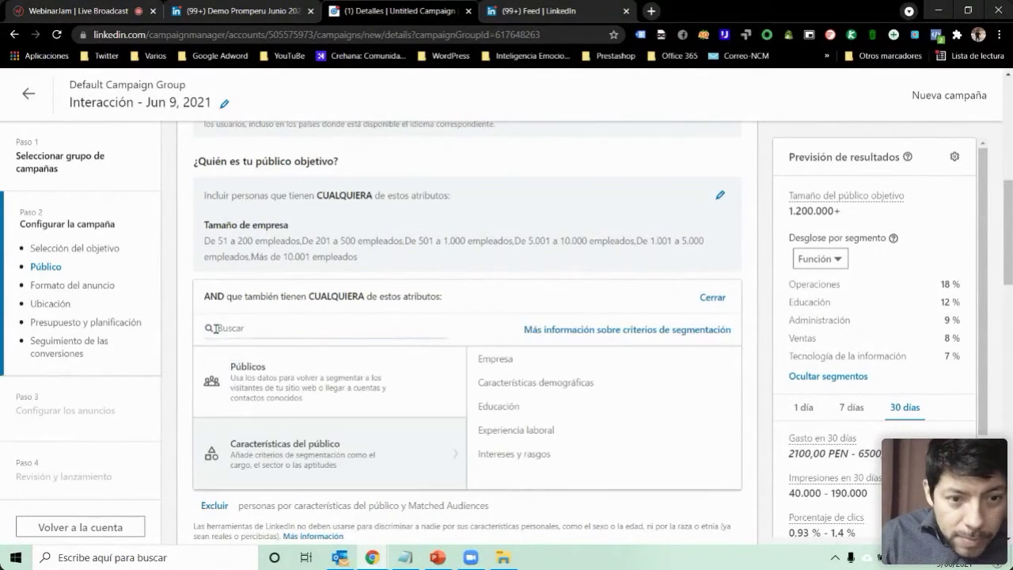
Step: Narrow the audience by Titulaciones under Educación, including Grado en Ingeniería
{"action": "left_click", "coordinate": [499, 414]}
{"action": "scroll", "coordinate": [662, 402], "scroll_direction": "down", "scroll_amount": 1}
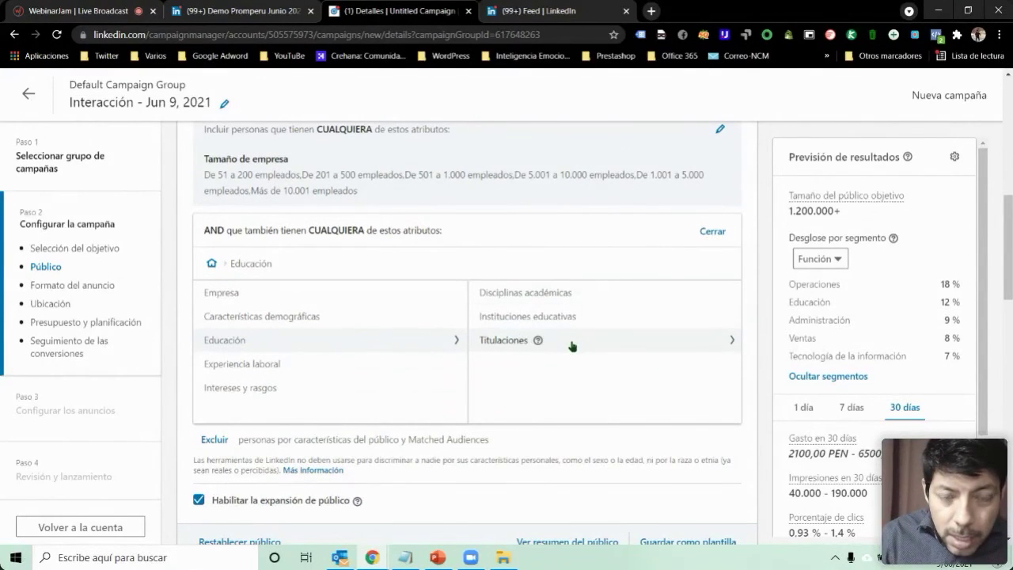
{"action": "left_click", "coordinate": [571, 341]}
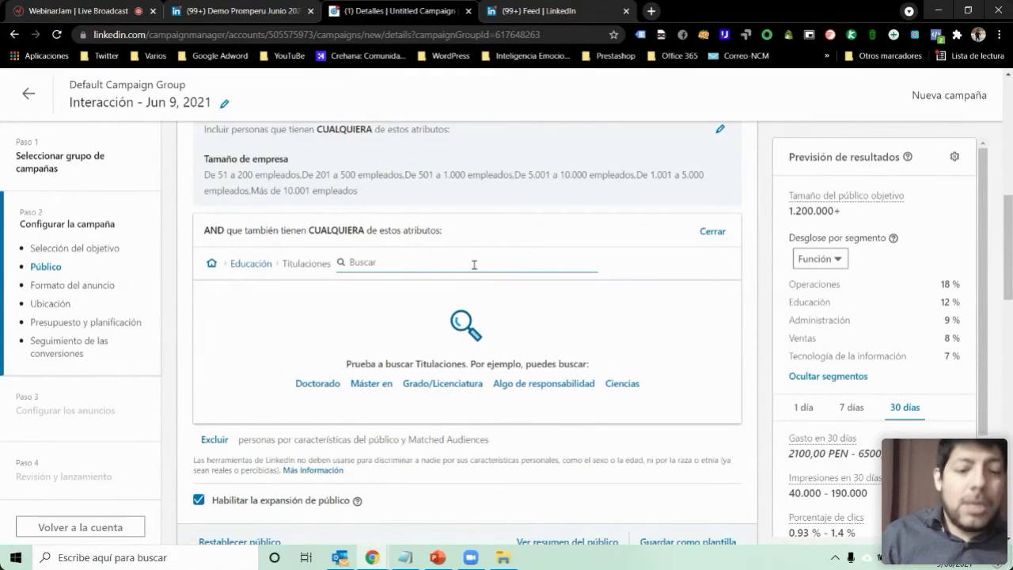
{"action": "type", "text": "inge"}
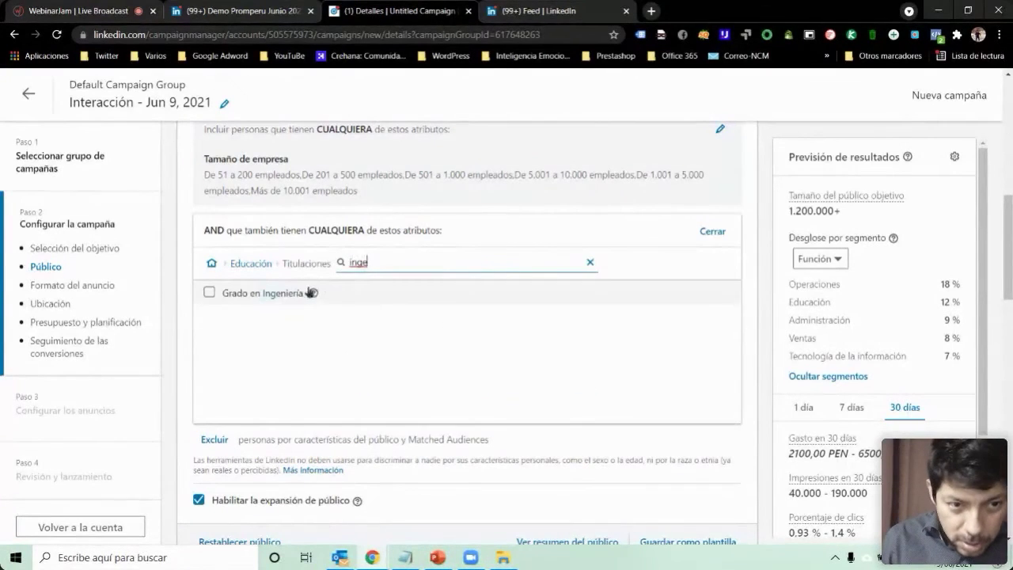
{"action": "left_click", "coordinate": [271, 293]}
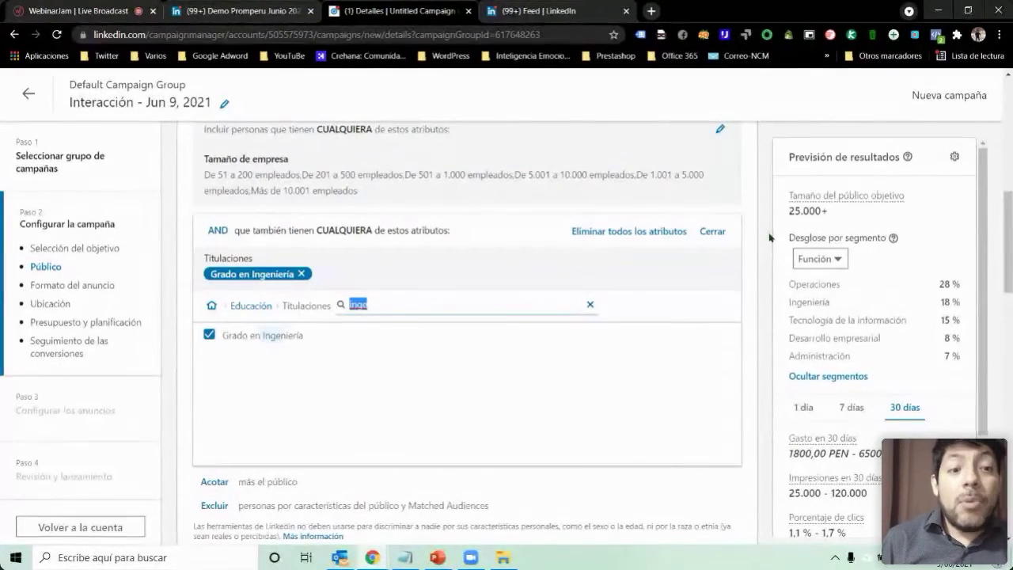
Step: Remove the degree attribute from the narrowing criteria and return to the audience characteristics categories
{"action": "left_click", "coordinate": [633, 231]}
{"action": "left_click", "coordinate": [633, 231]}
{"action": "left_click", "coordinate": [671, 231]}
{"action": "left_click", "coordinate": [688, 196]}
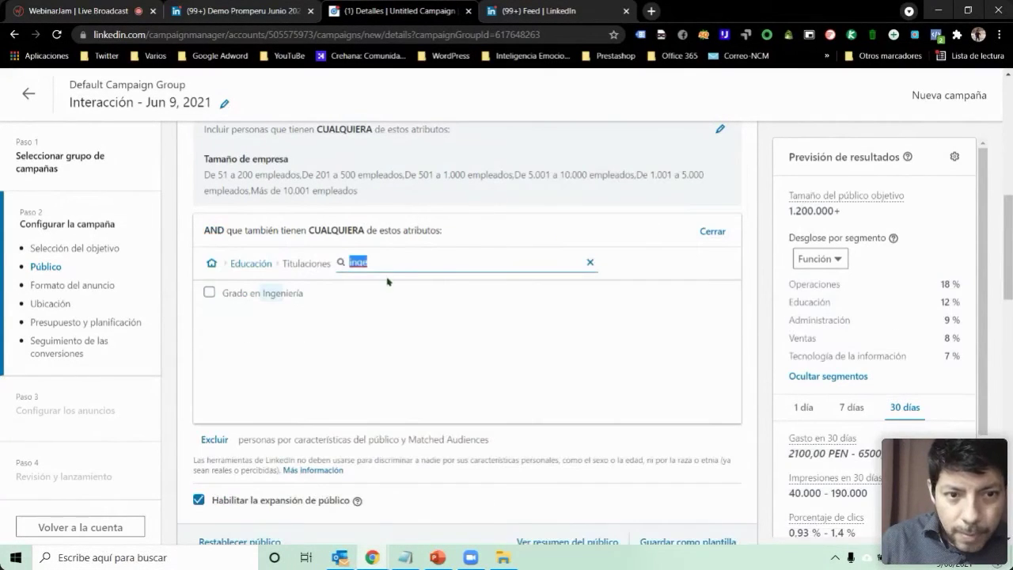
{"action": "left_click", "coordinate": [211, 263]}
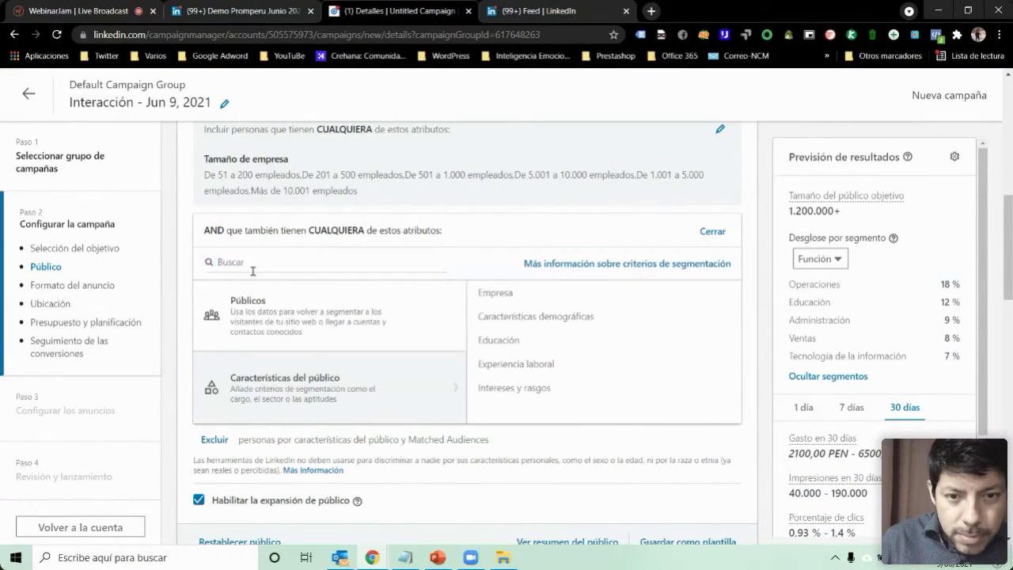
Step: Narrow the audience by Instituciones educativas under Educación, including Universidad ESAN and ESAN Graduate School of Business
{"action": "left_click", "coordinate": [506, 340]}
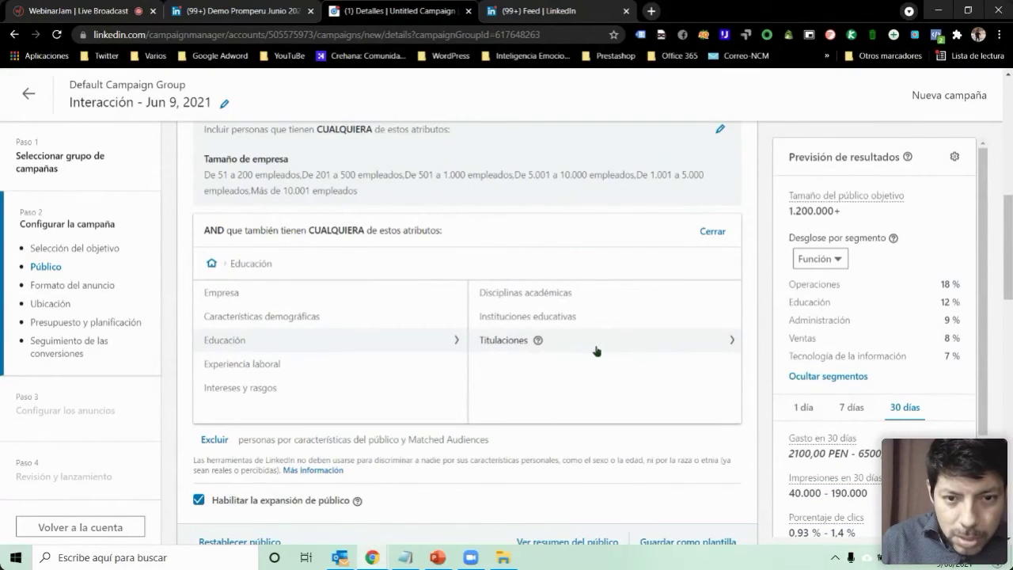
{"action": "left_click", "coordinate": [545, 318]}
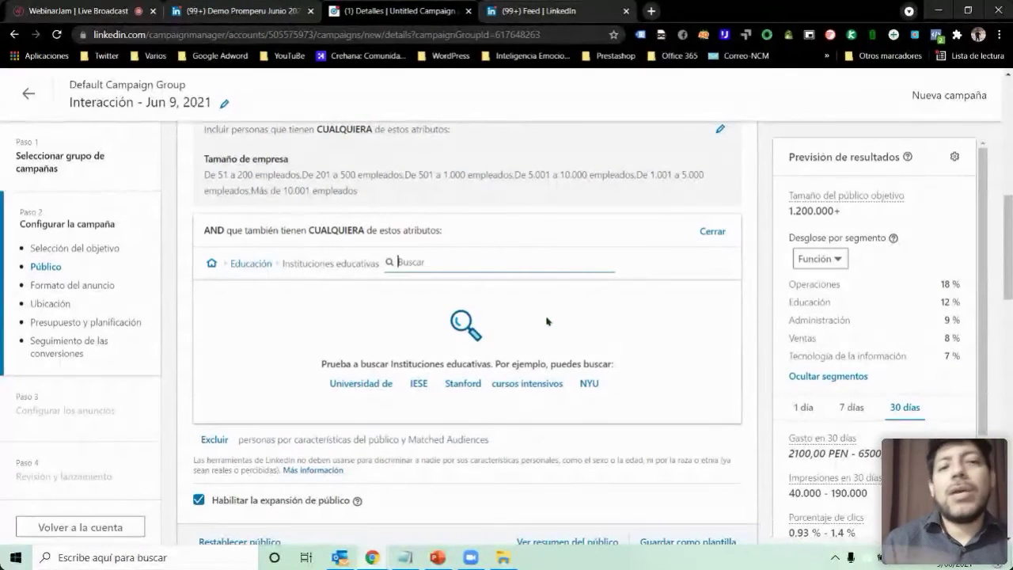
{"action": "type", "text": "esan"}
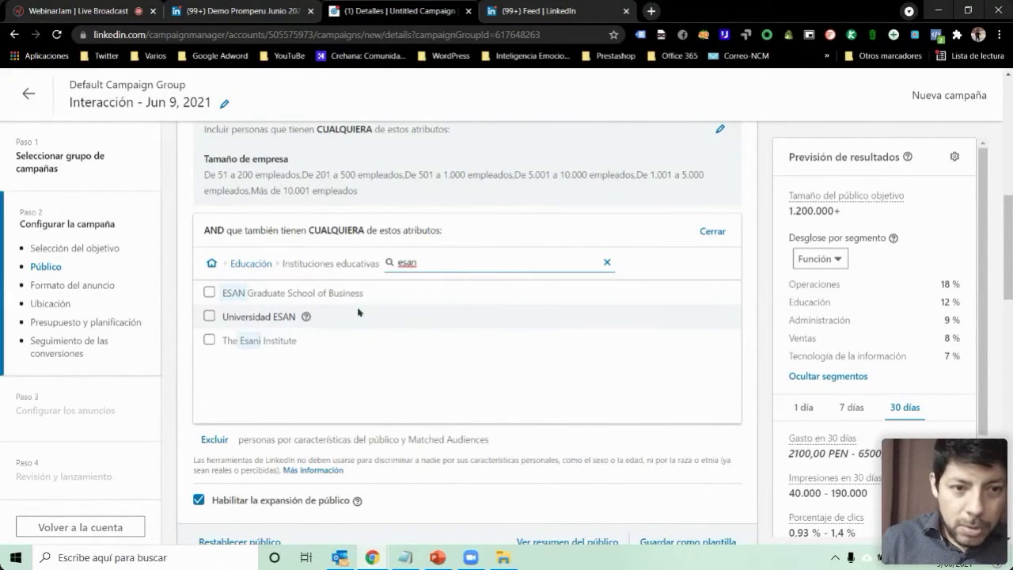
{"action": "left_click", "coordinate": [208, 316]}
{"action": "left_click", "coordinate": [209, 334]}
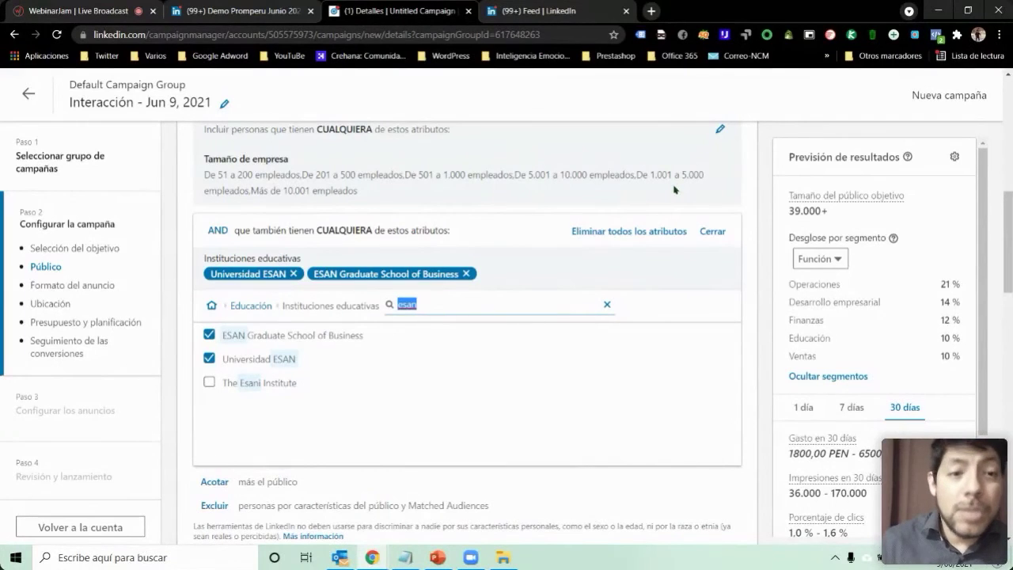
Step: Remove both ESAN institutions from the narrowing criteria and return to the audience characteristics categories
{"action": "left_click", "coordinate": [657, 233]}
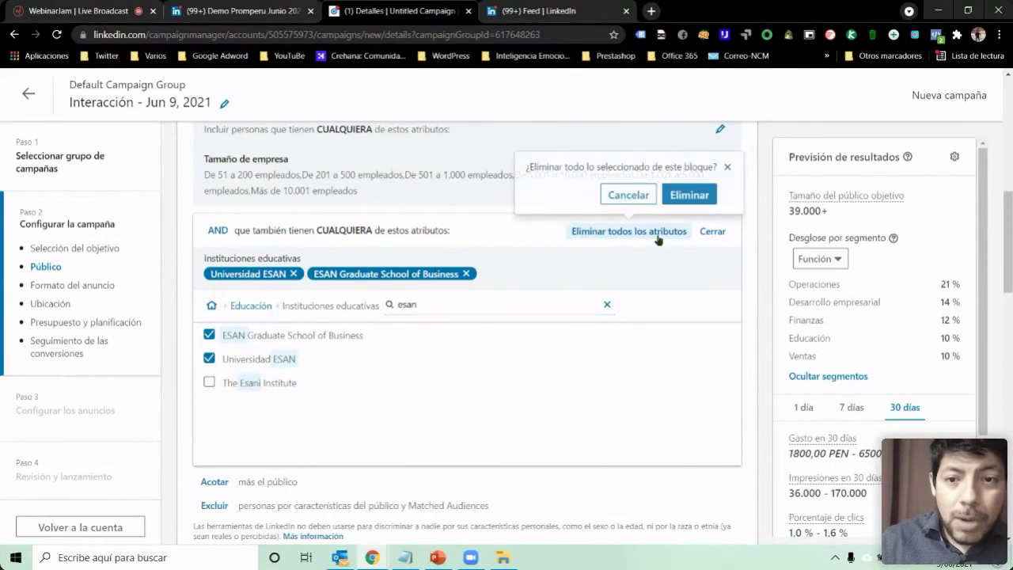
{"action": "left_click", "coordinate": [688, 195]}
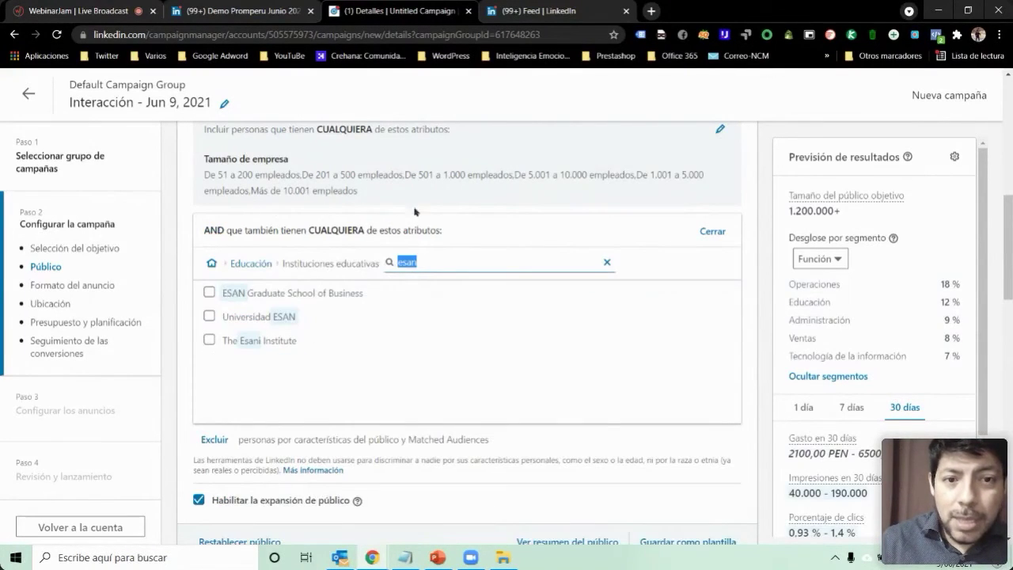
{"action": "left_click", "coordinate": [211, 262]}
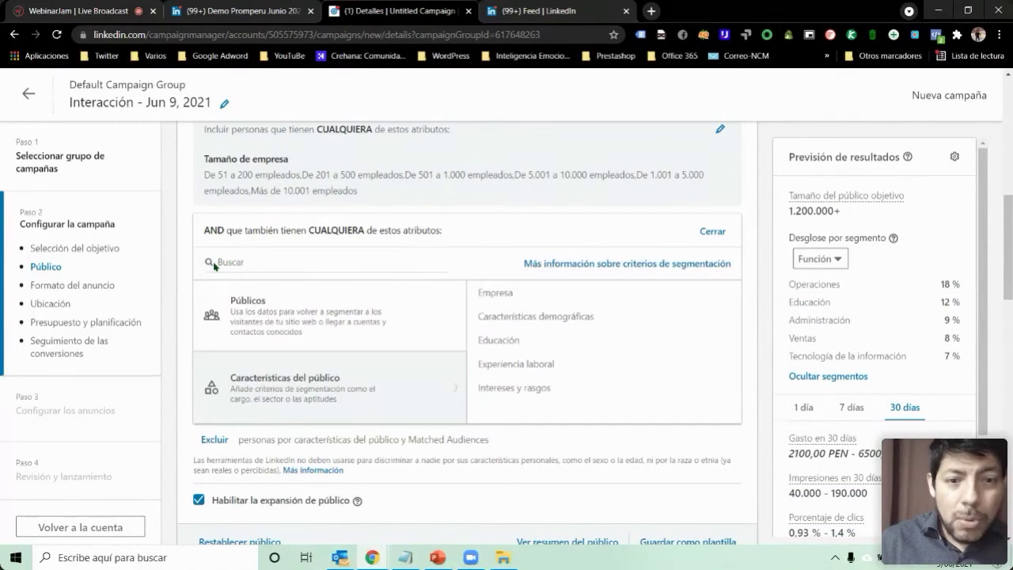
Step: Narrow the audience by Intereses de productos under Intereses de los miembros, including Software de gestión de relaciones con clientes (CRM)
{"action": "left_click", "coordinate": [530, 389]}
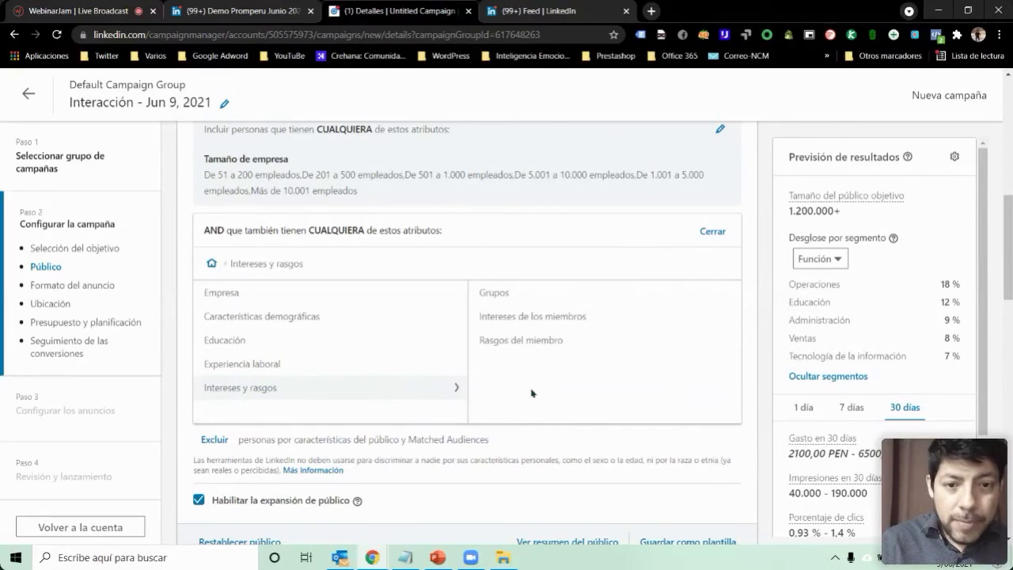
{"action": "left_click", "coordinate": [541, 316]}
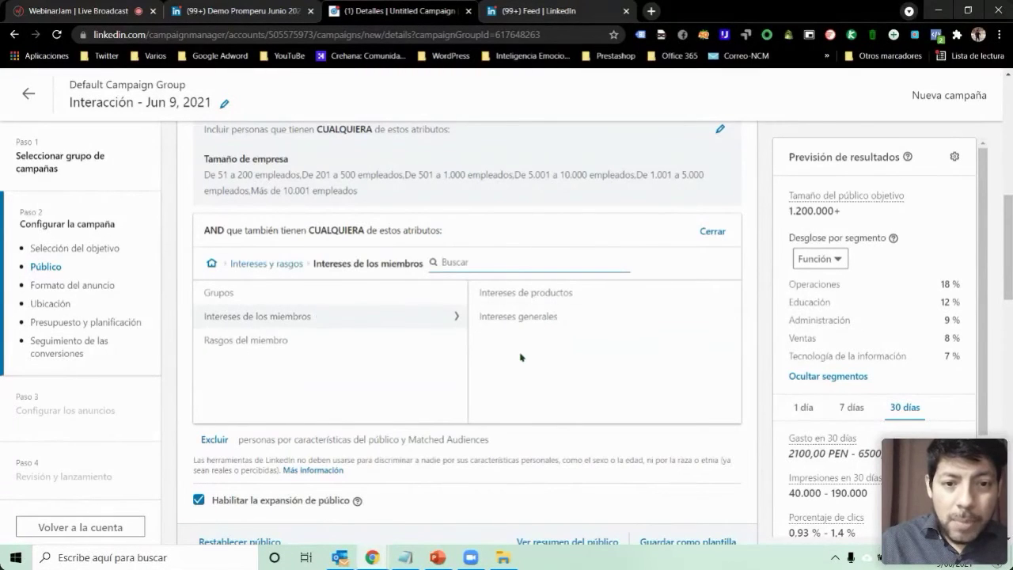
{"action": "left_click", "coordinate": [552, 294]}
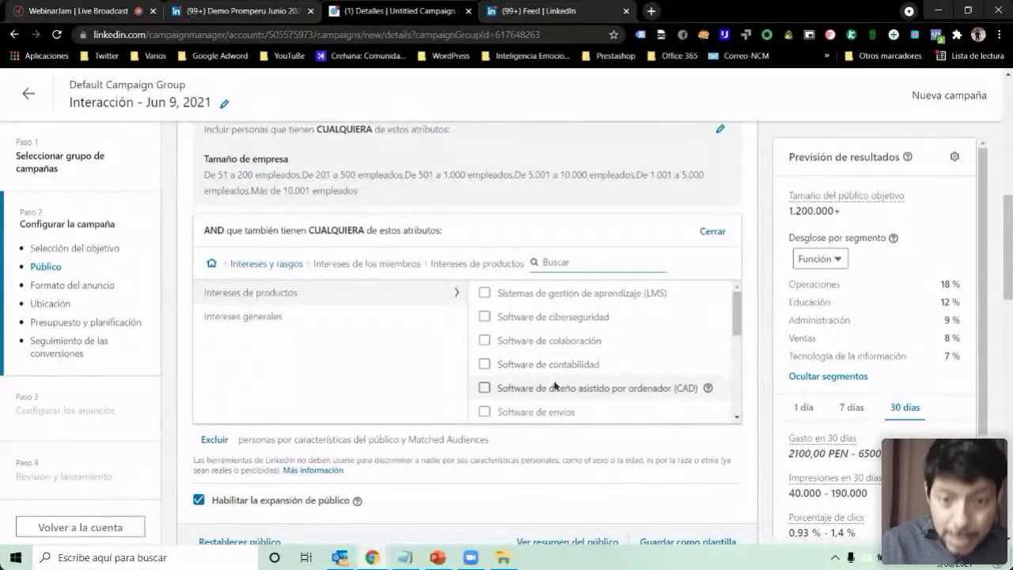
{"action": "scroll", "coordinate": [554, 385], "scroll_direction": "down", "scroll_amount": 1}
{"action": "scroll", "coordinate": [555, 386], "scroll_direction": "down", "scroll_amount": 2}
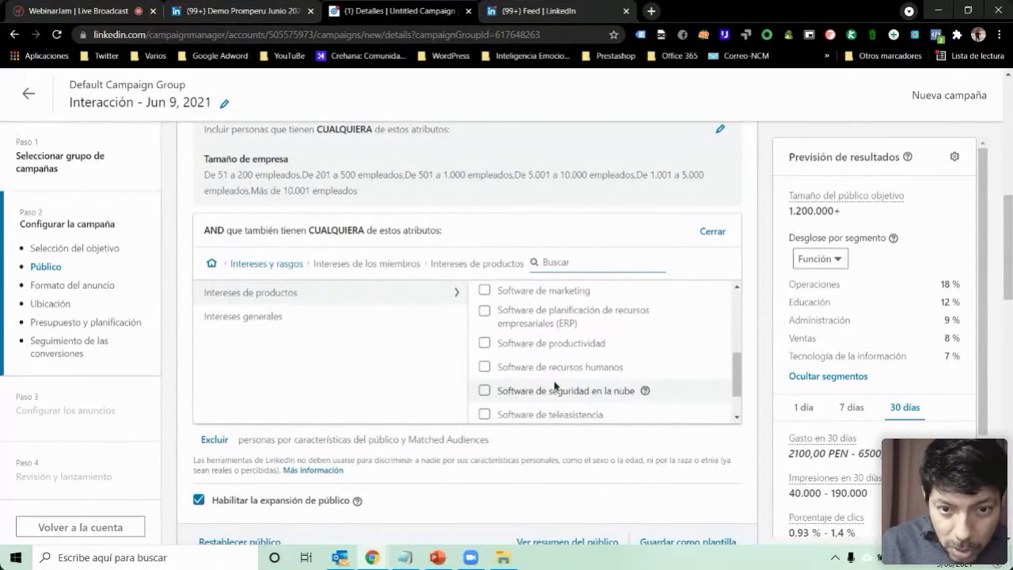
{"action": "scroll", "coordinate": [554, 385], "scroll_direction": "down", "scroll_amount": 3}
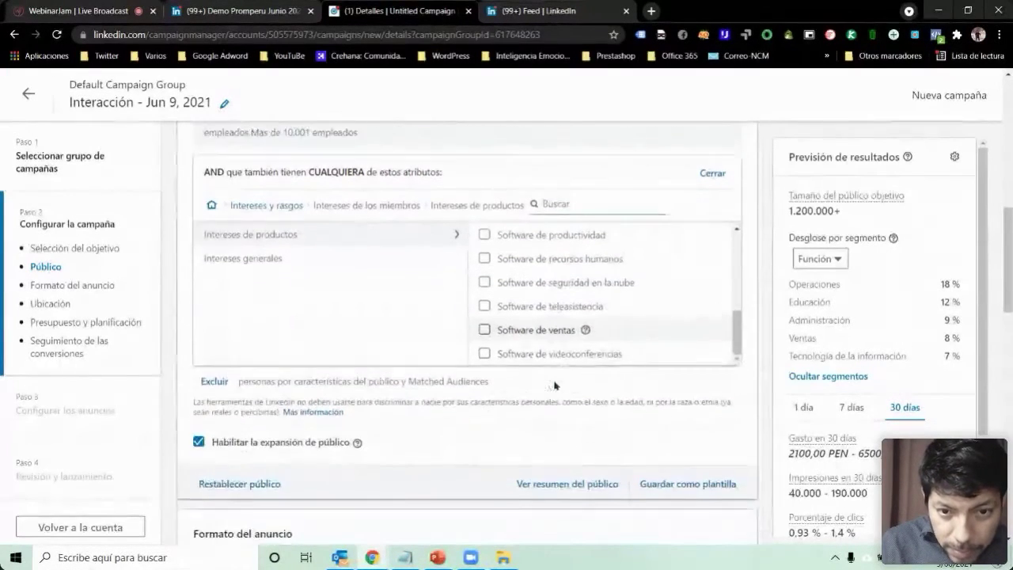
{"action": "scroll", "coordinate": [538, 321], "scroll_direction": "up", "scroll_amount": 3}
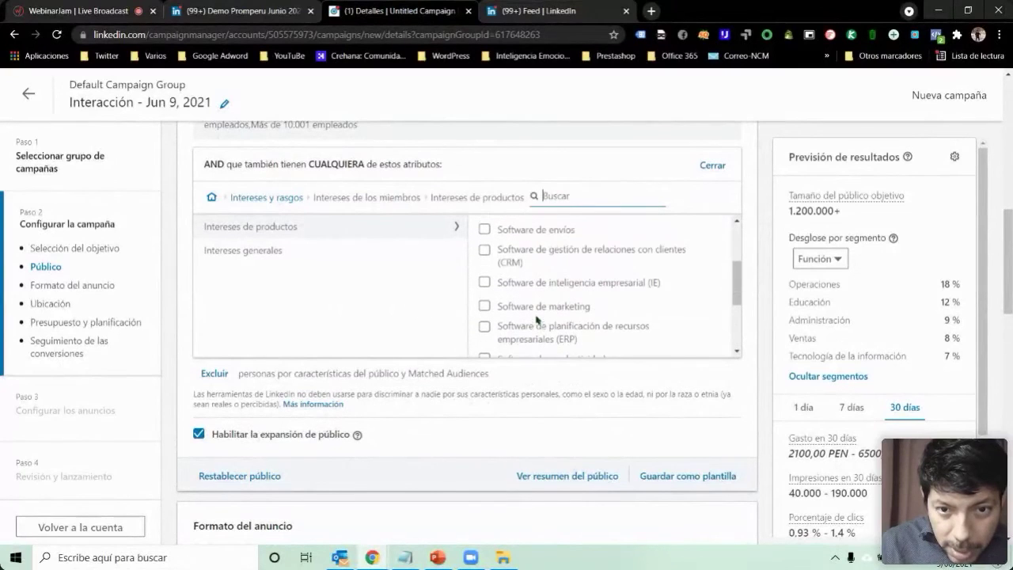
{"action": "left_click", "coordinate": [484, 251]}
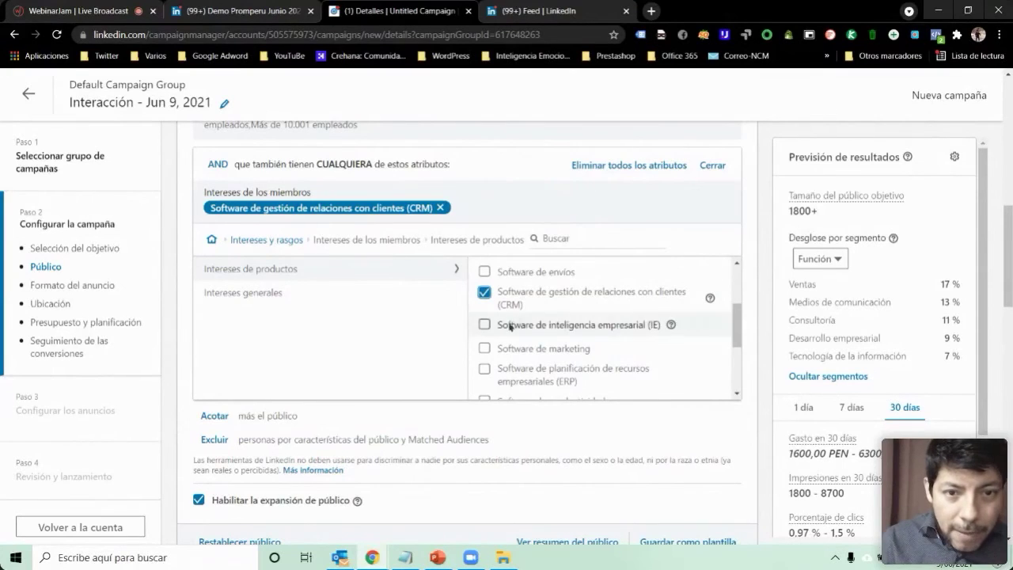
Step: Look through the Intereses generales categories available under Intereses de los miembros
{"action": "left_click", "coordinate": [239, 293]}
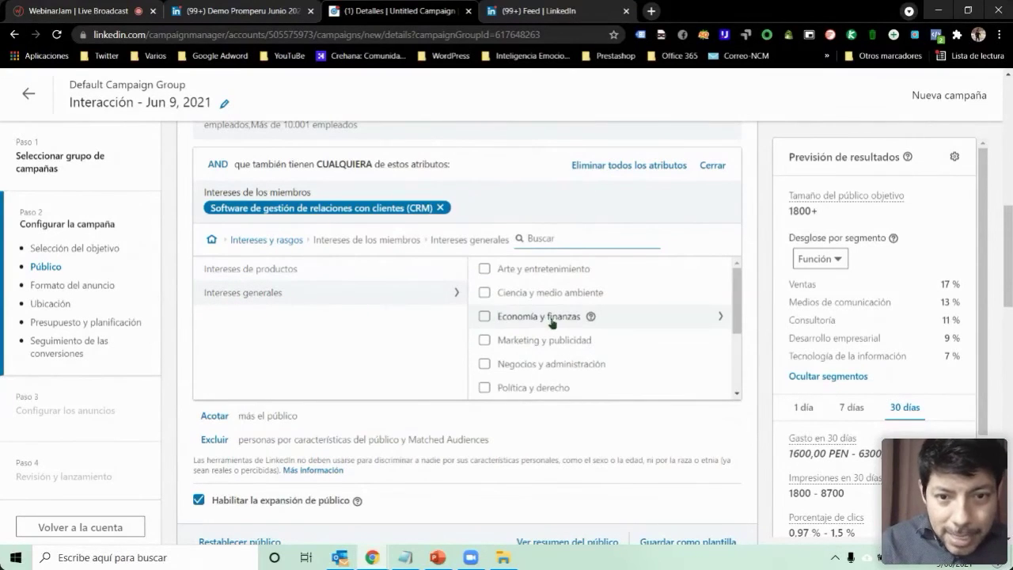
{"action": "scroll", "coordinate": [577, 329], "scroll_direction": "down", "scroll_amount": 1}
{"action": "scroll", "coordinate": [579, 338], "scroll_direction": "down", "scroll_amount": 1}
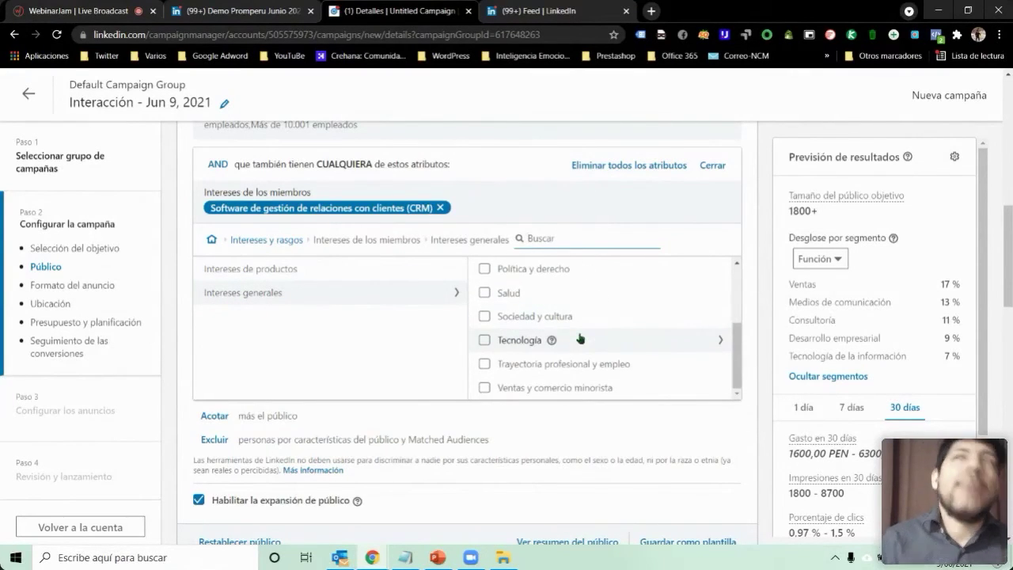
Step: Add the product interest Software de planificación de recursos empresariales (ERP) and remove the CRM software interest from the criteria
{"action": "left_click", "coordinate": [294, 273]}
{"action": "scroll", "coordinate": [648, 360], "scroll_direction": "up", "scroll_amount": 3}
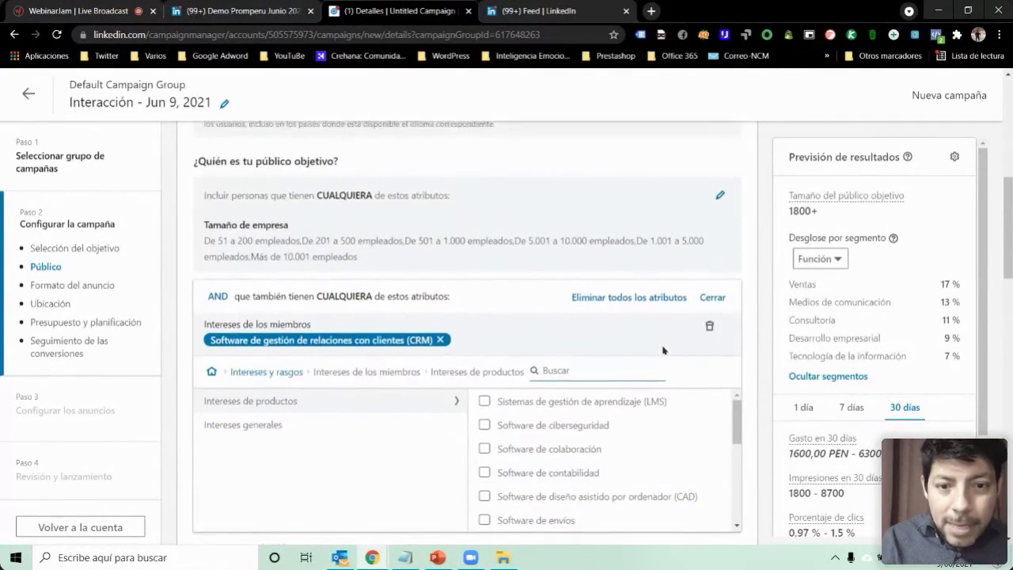
{"action": "scroll", "coordinate": [667, 366], "scroll_direction": "down", "scroll_amount": 3}
{"action": "scroll", "coordinate": [667, 365], "scroll_direction": "down", "scroll_amount": 5}
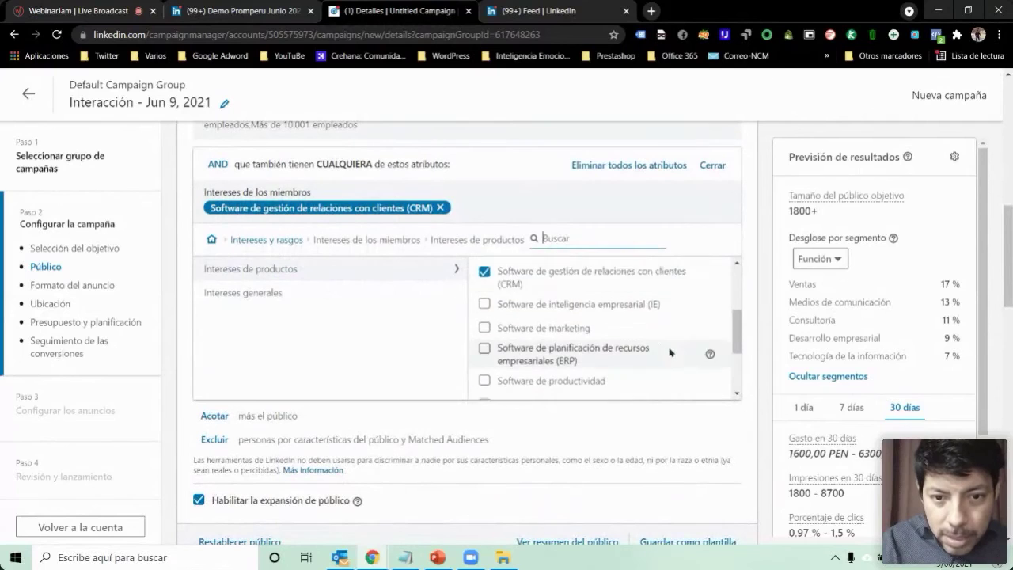
{"action": "scroll", "coordinate": [669, 351], "scroll_direction": "down", "scroll_amount": 2}
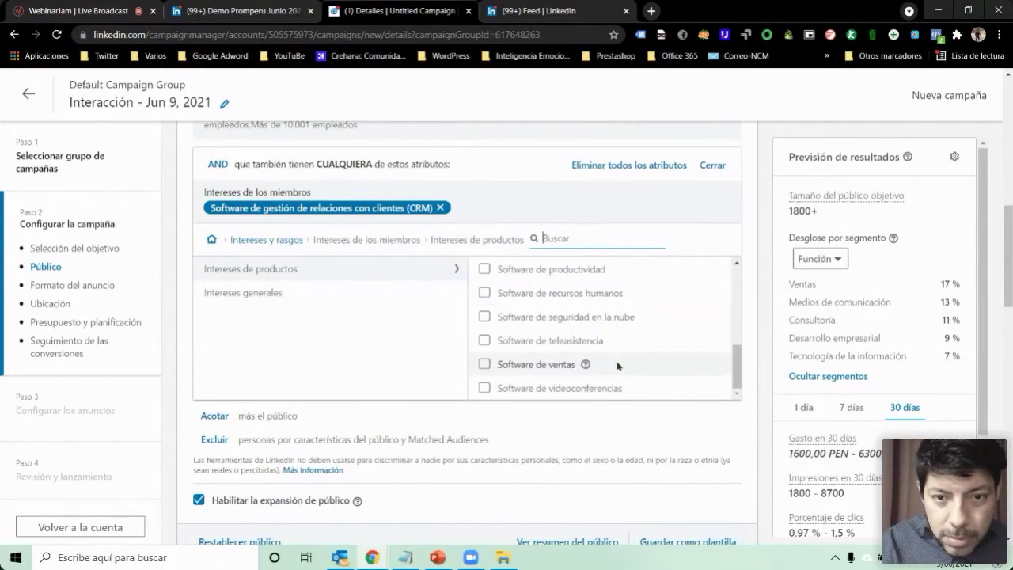
{"action": "scroll", "coordinate": [617, 362], "scroll_direction": "up", "scroll_amount": 4}
{"action": "scroll", "coordinate": [644, 365], "scroll_direction": "down", "scroll_amount": 2}
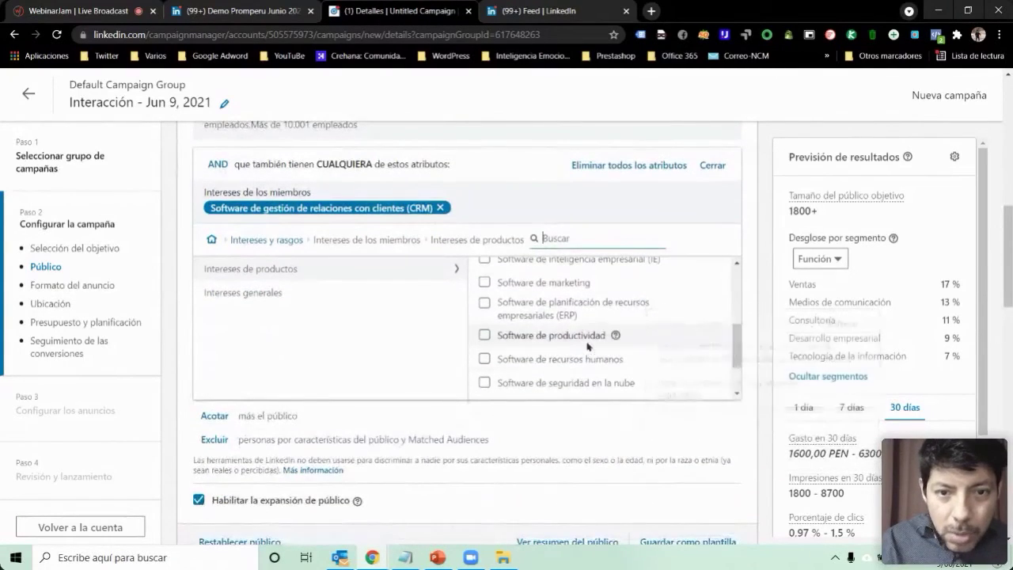
{"action": "left_click", "coordinate": [486, 303]}
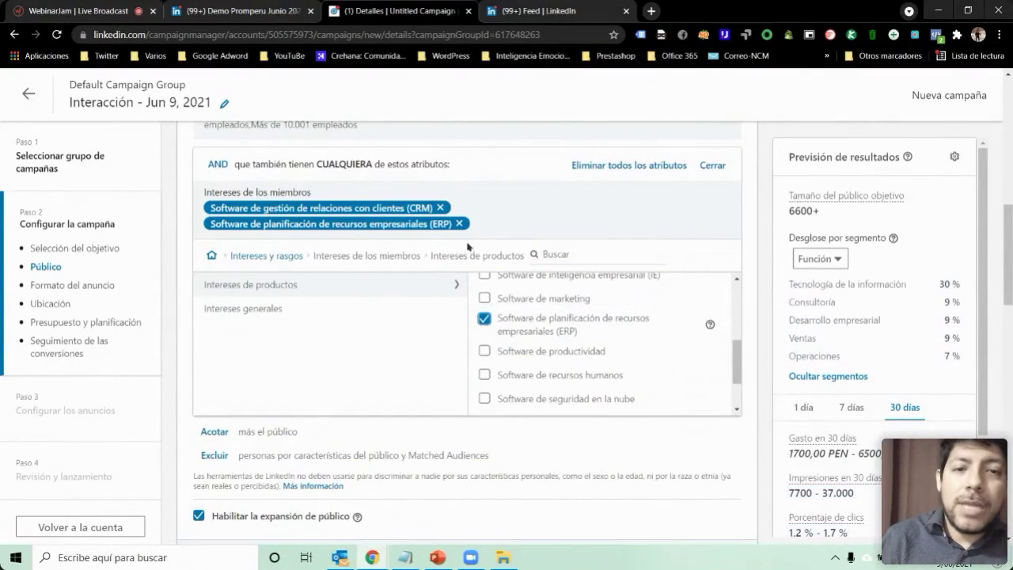
{"action": "left_click", "coordinate": [440, 207]}
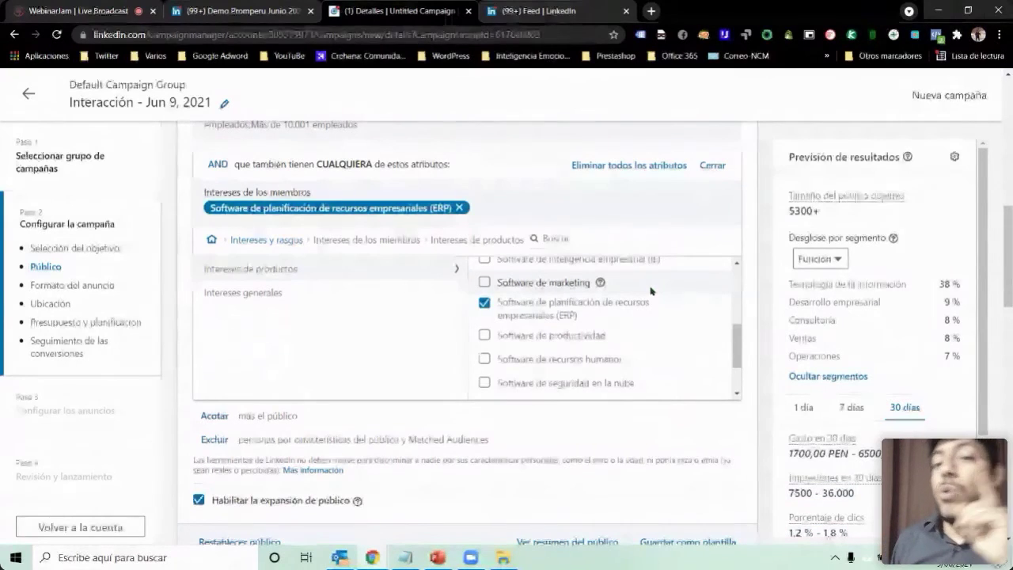
Step: Review the audience criteria and the ad formats offered under Formato del anuncio
{"action": "scroll", "coordinate": [648, 317], "scroll_direction": "up", "scroll_amount": 5}
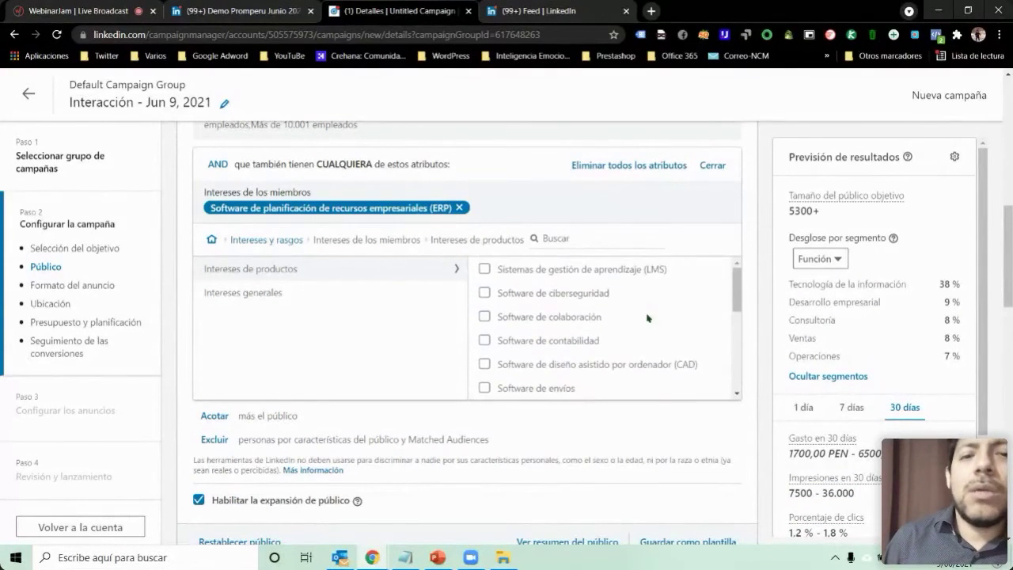
{"action": "scroll", "coordinate": [735, 325], "scroll_direction": "up", "scroll_amount": 3}
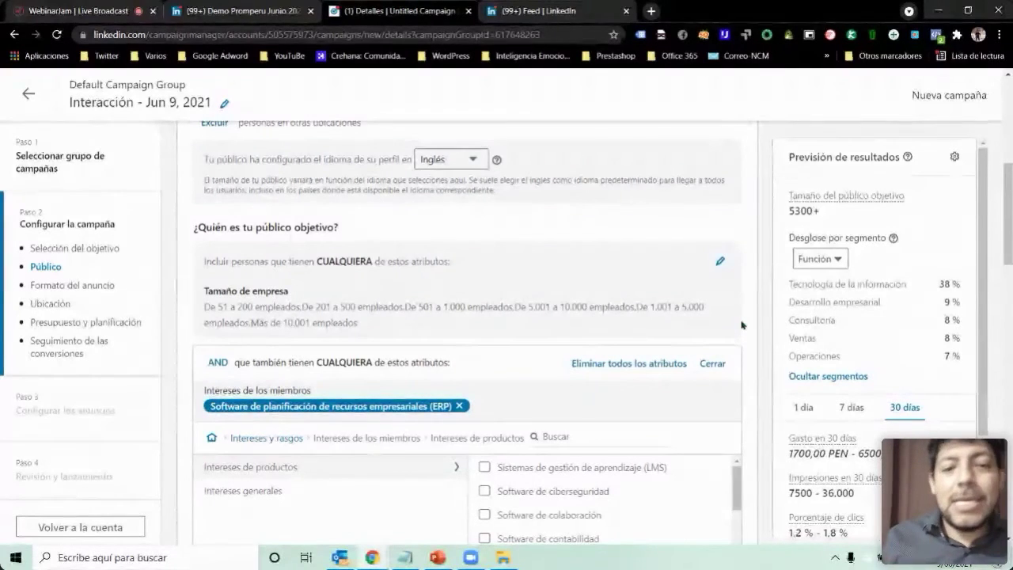
{"action": "scroll", "coordinate": [674, 311], "scroll_direction": "down", "scroll_amount": 2}
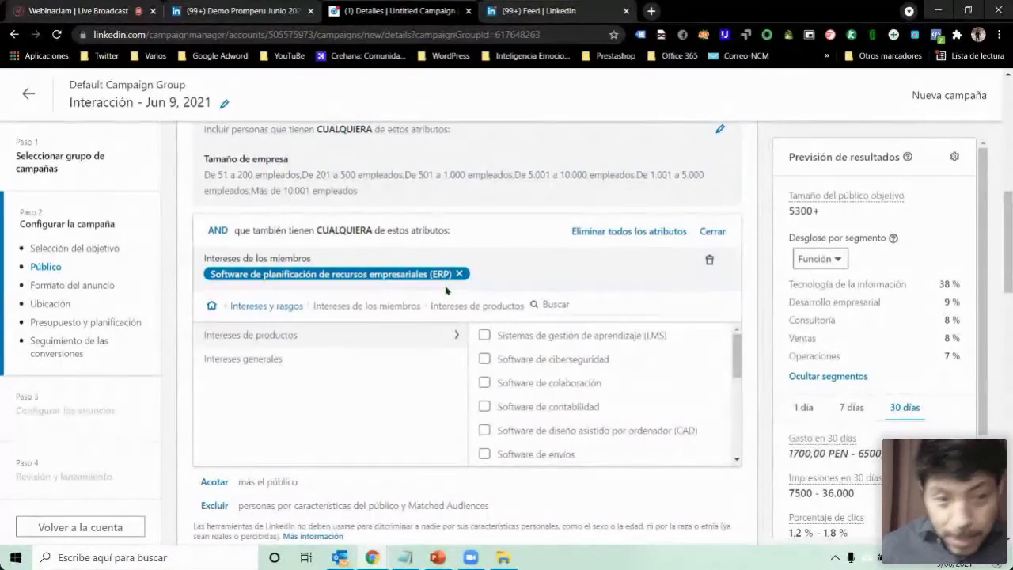
{"action": "scroll", "coordinate": [536, 327], "scroll_direction": "down", "scroll_amount": 3}
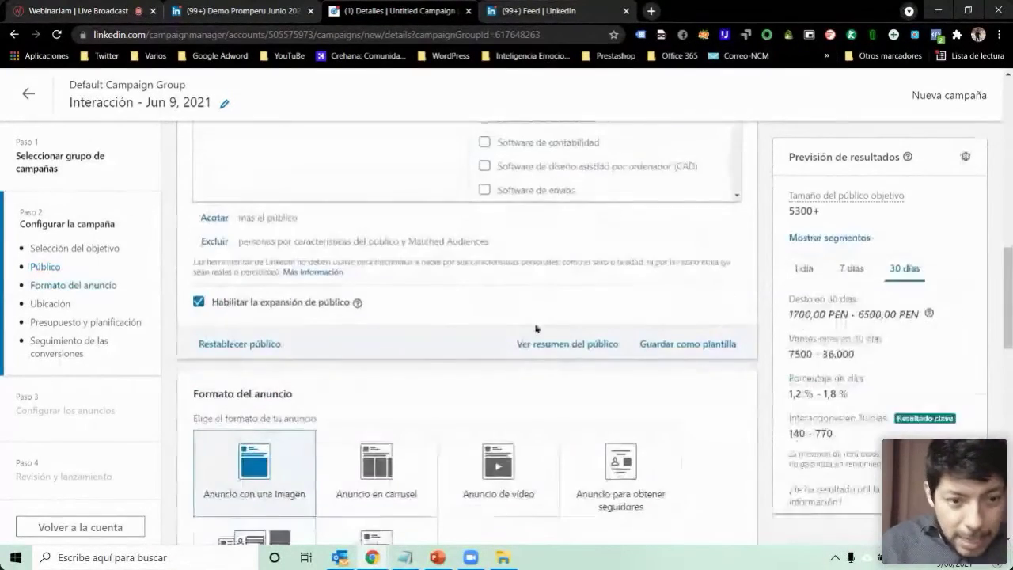
{"action": "scroll", "coordinate": [536, 327], "scroll_direction": "down", "scroll_amount": 2}
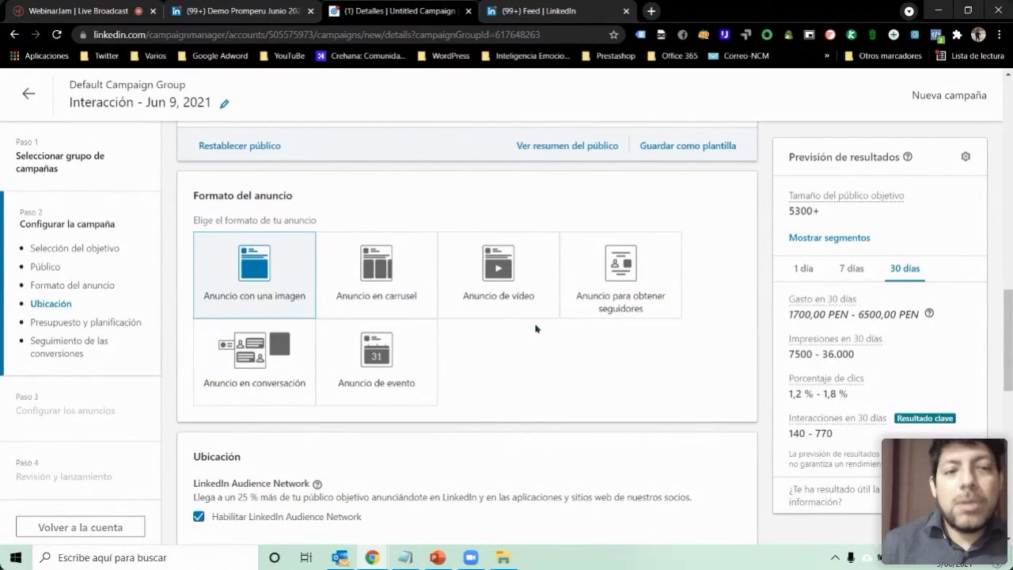
Step: Try a daily budget of 10 PEN under Presupuesto y programación
{"action": "scroll", "coordinate": [535, 329], "scroll_direction": "down", "scroll_amount": 6}
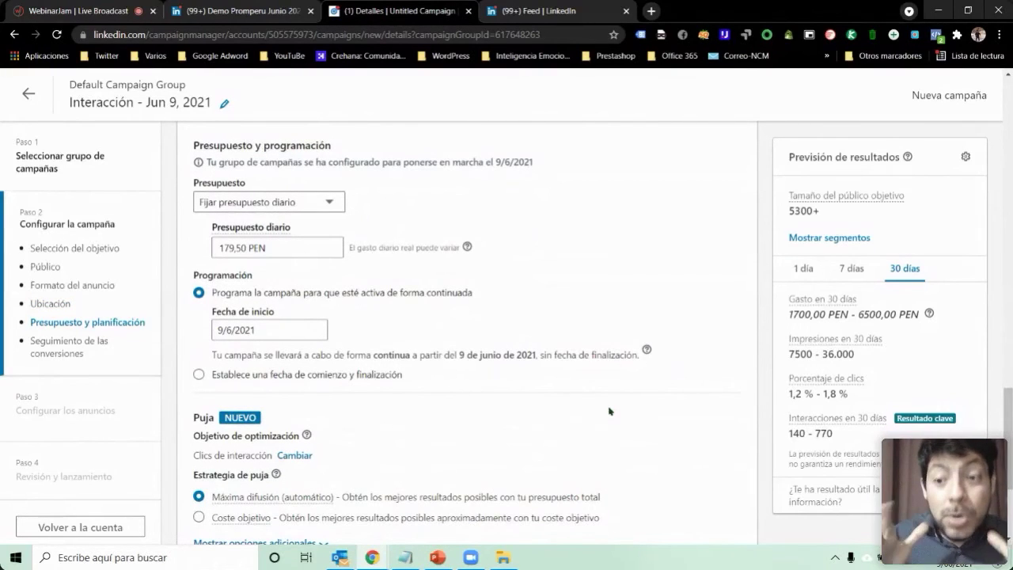
{"action": "left_click_drag", "start_coordinate": [321, 249], "coordinate": [143, 251]}
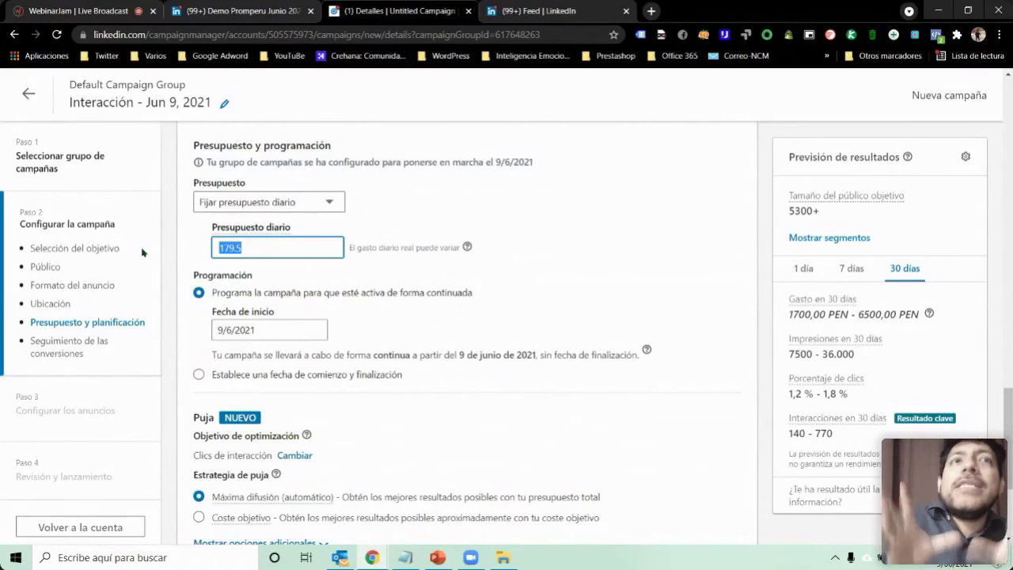
{"action": "type", "text": "10"}
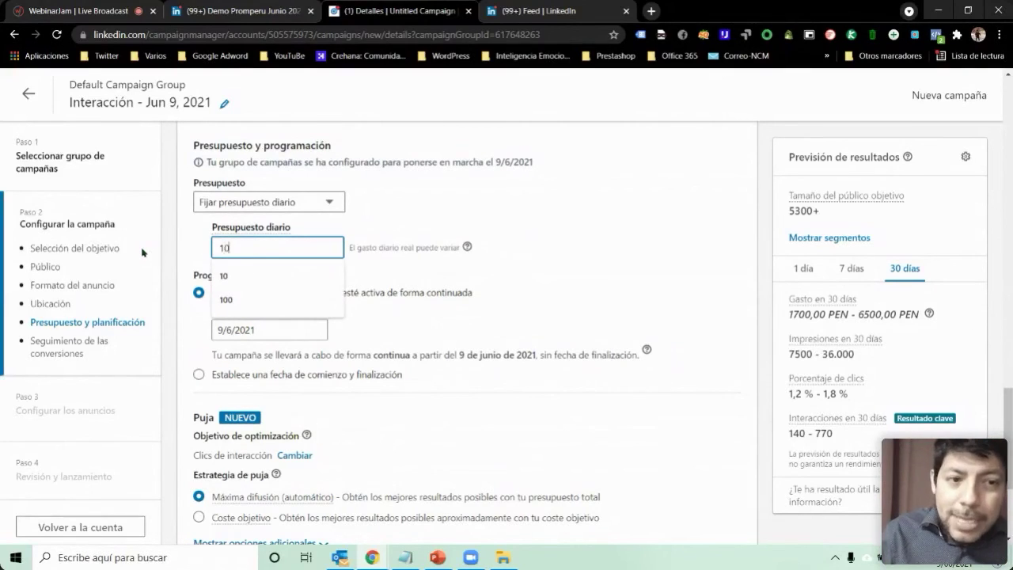
{"action": "left_click", "coordinate": [509, 253]}
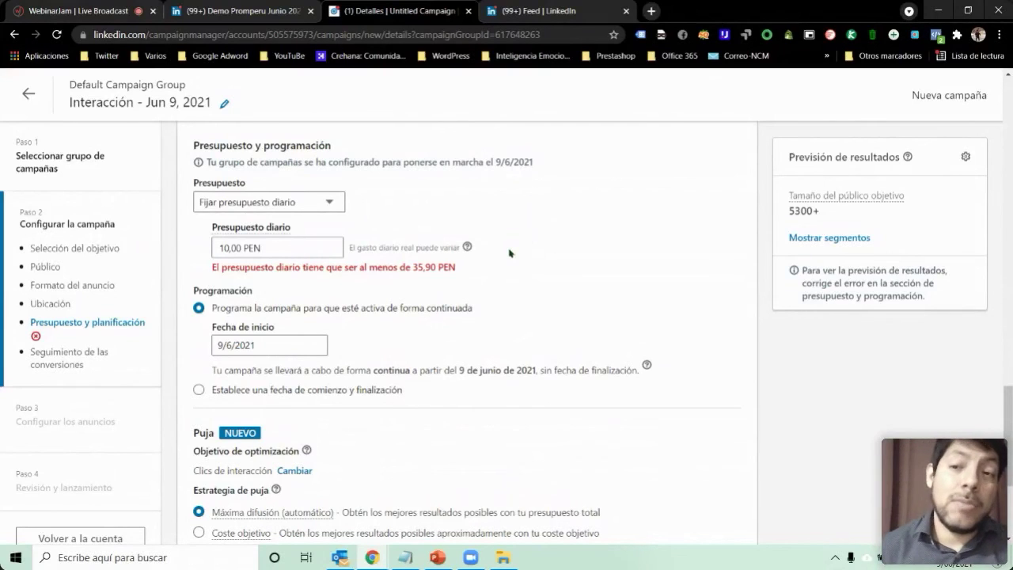
Step: Set the campaign's daily budget to 50 PEN
{"action": "left_click", "coordinate": [332, 245]}
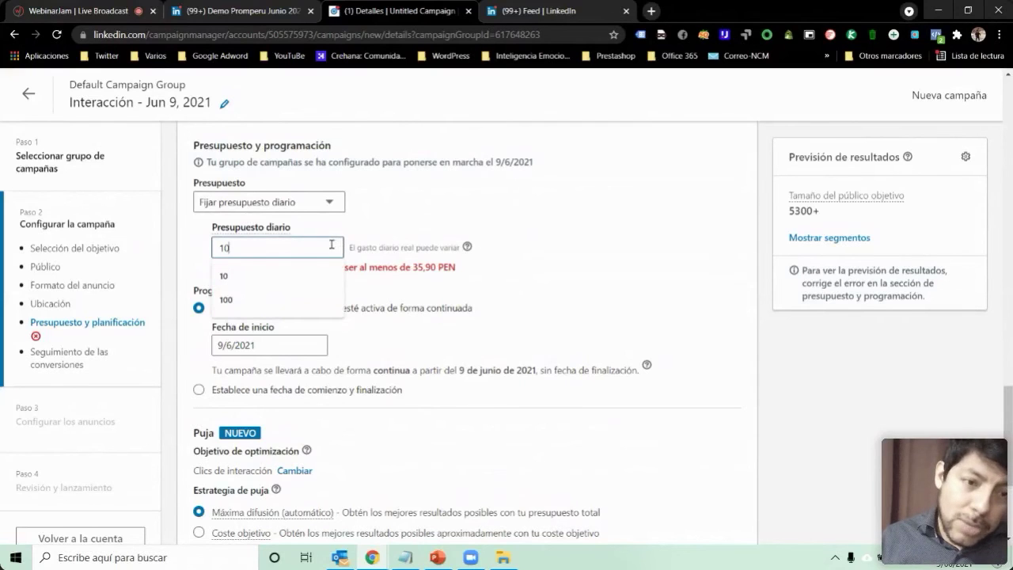
{"action": "type", "text": "50"}
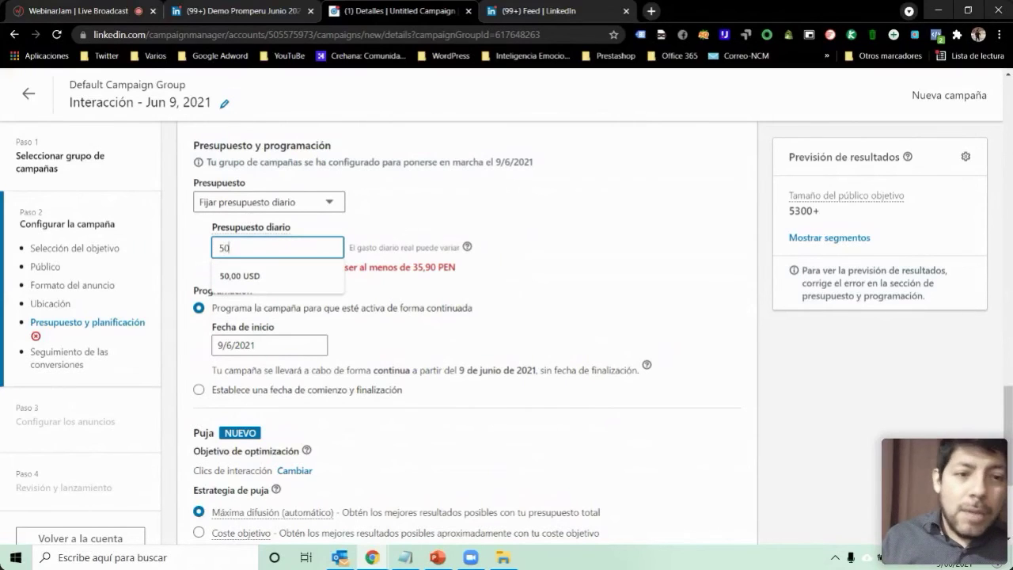
{"action": "left_click", "coordinate": [657, 303]}
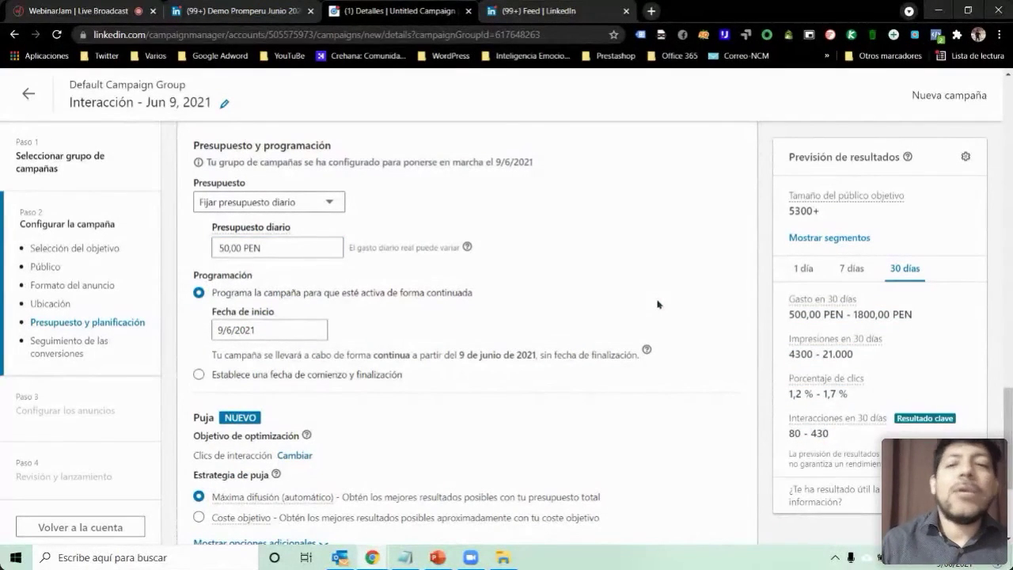
Step: Choose Puja manual as the bid strategy and check the bid range of similar advertisers per interaction click
{"action": "scroll", "coordinate": [657, 304], "scroll_direction": "down", "scroll_amount": 2}
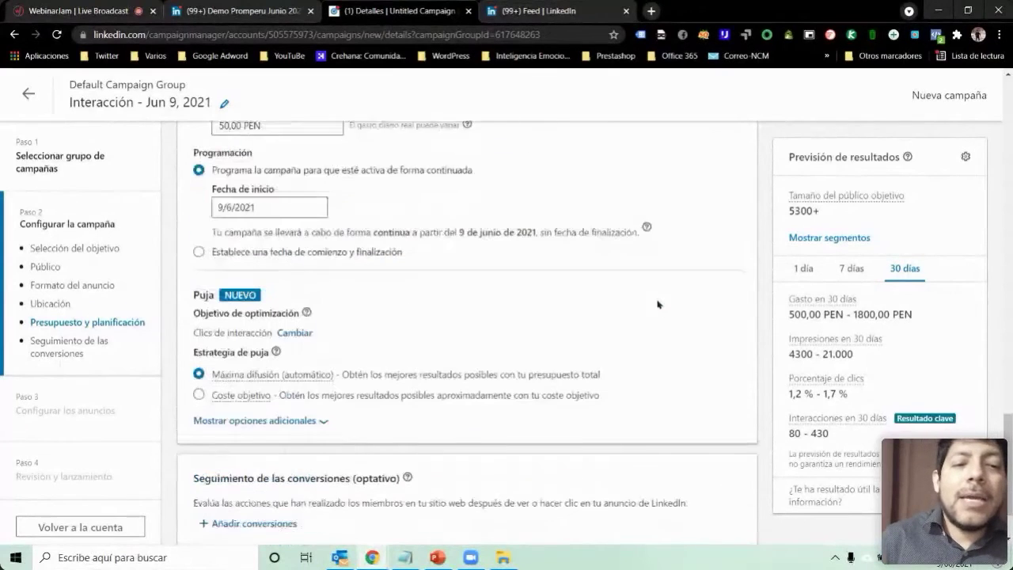
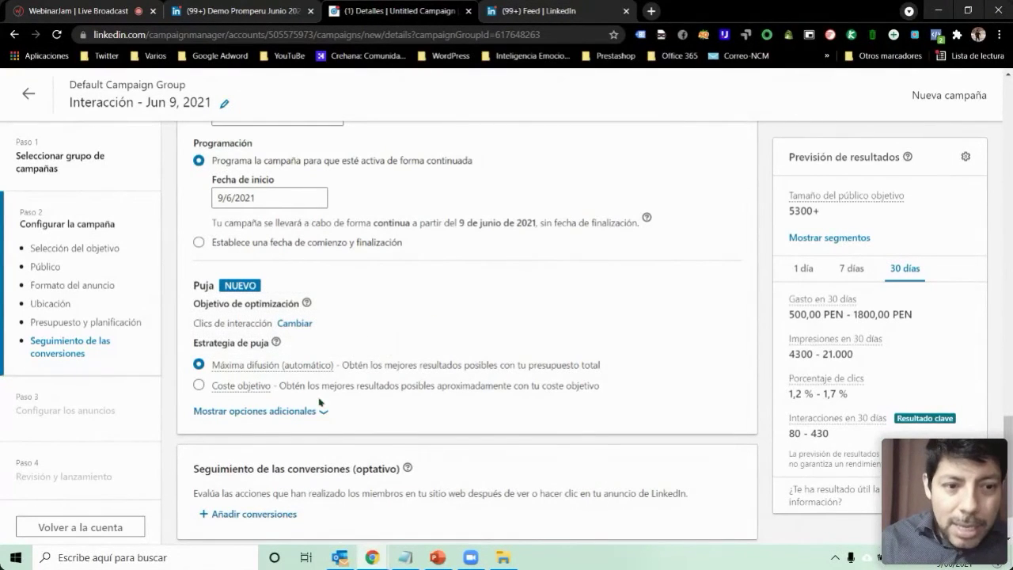
{"action": "scroll", "coordinate": [320, 400], "scroll_direction": "down", "scroll_amount": 1}
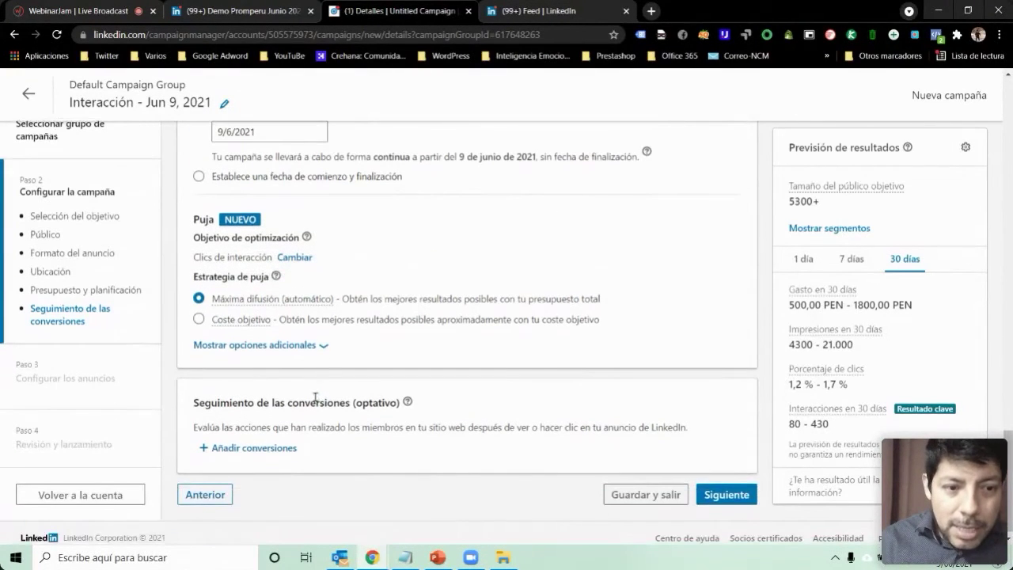
{"action": "left_click", "coordinate": [258, 345]}
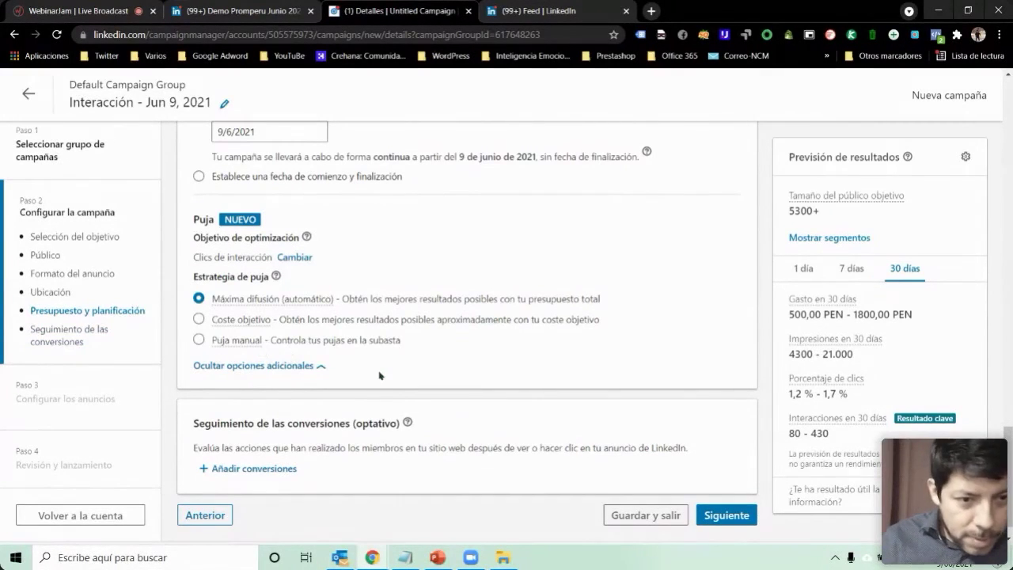
{"action": "left_click", "coordinate": [198, 339]}
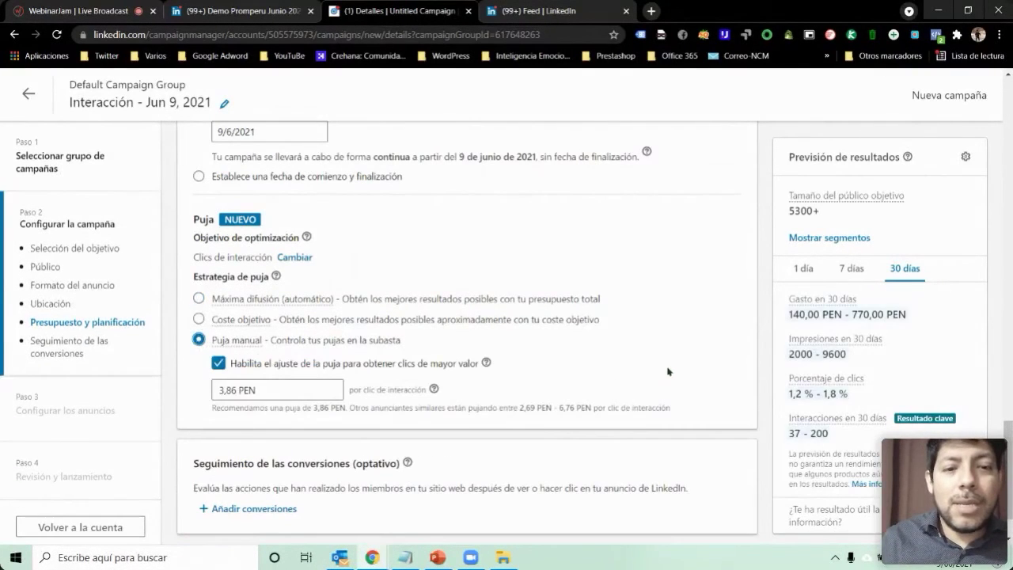
{"action": "scroll", "coordinate": [667, 370], "scroll_direction": "down", "scroll_amount": 1}
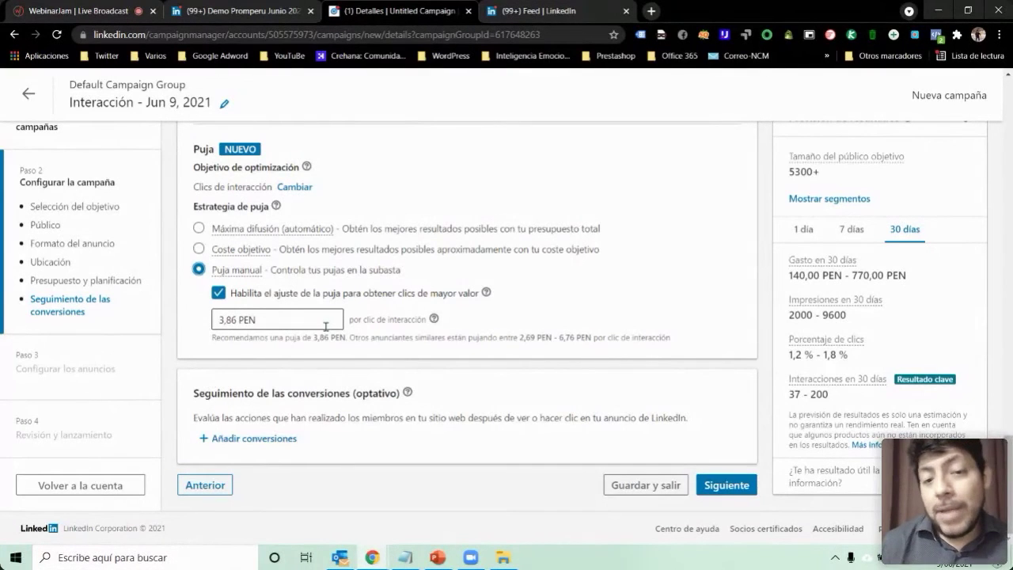
{"action": "left_click_drag", "start_coordinate": [517, 337], "coordinate": [584, 332]}
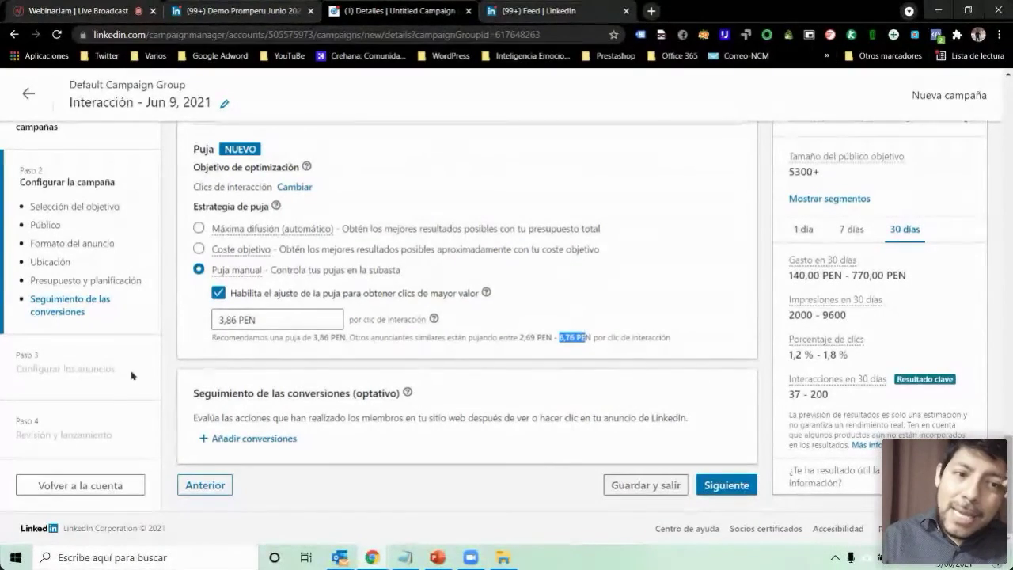
{"action": "left_click", "coordinate": [562, 332]}
{"action": "left_click_drag", "start_coordinate": [573, 332], "coordinate": [554, 332]}
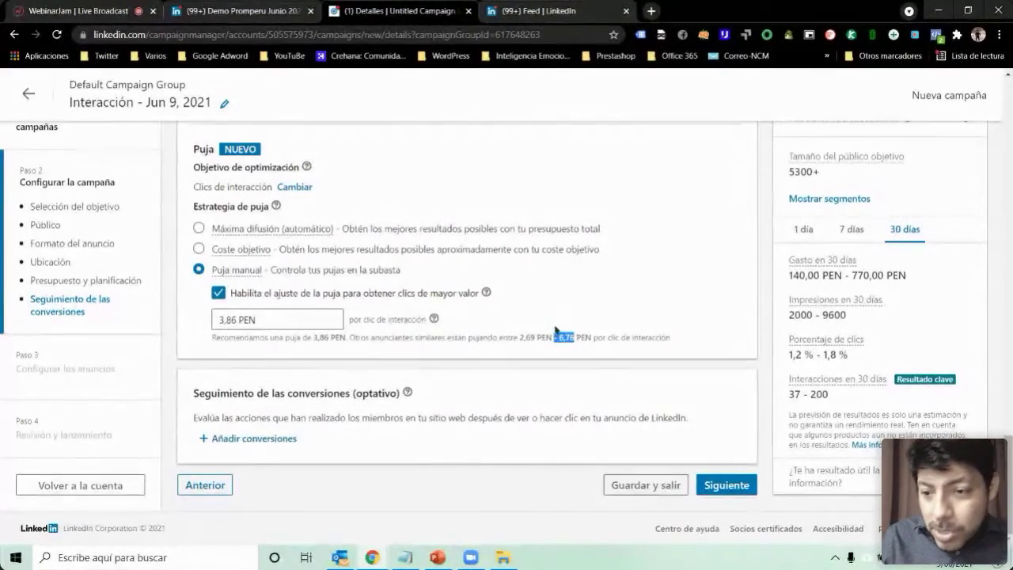
{"action": "scroll", "coordinate": [555, 329], "scroll_direction": "up", "scroll_amount": 3}
{"action": "scroll", "coordinate": [555, 329], "scroll_direction": "up", "scroll_amount": 15}
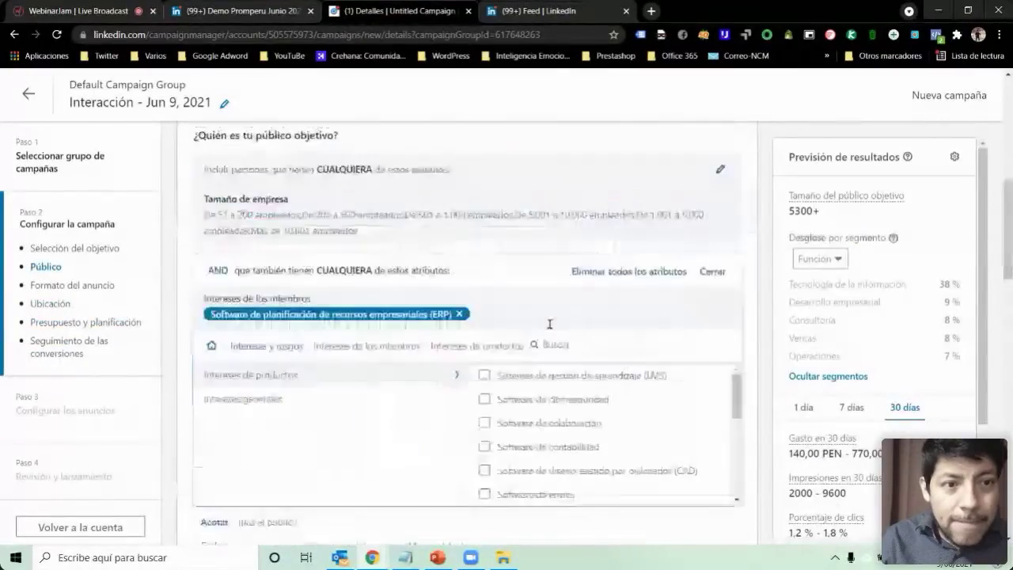
{"action": "scroll", "coordinate": [372, 308], "scroll_direction": "up", "scroll_amount": 3}
{"action": "scroll", "coordinate": [373, 316], "scroll_direction": "down", "scroll_amount": 10}
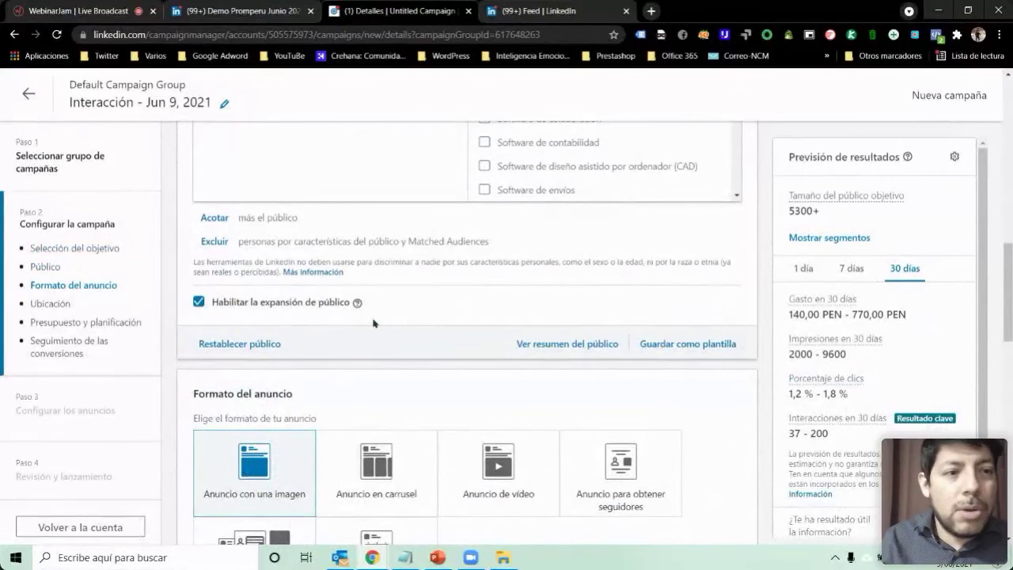
{"action": "left_click", "coordinate": [28, 95]}
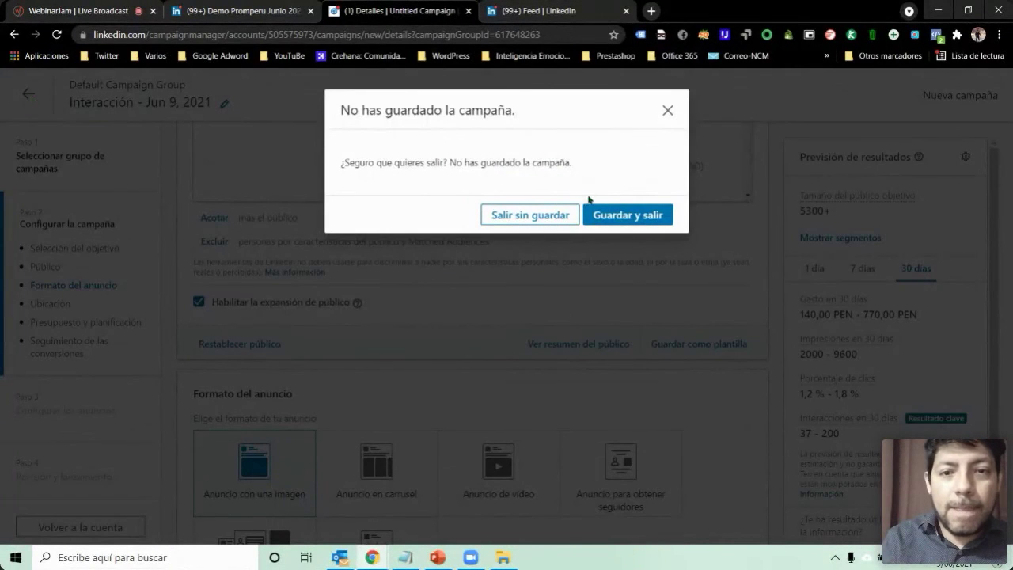
{"action": "left_click", "coordinate": [667, 110]}
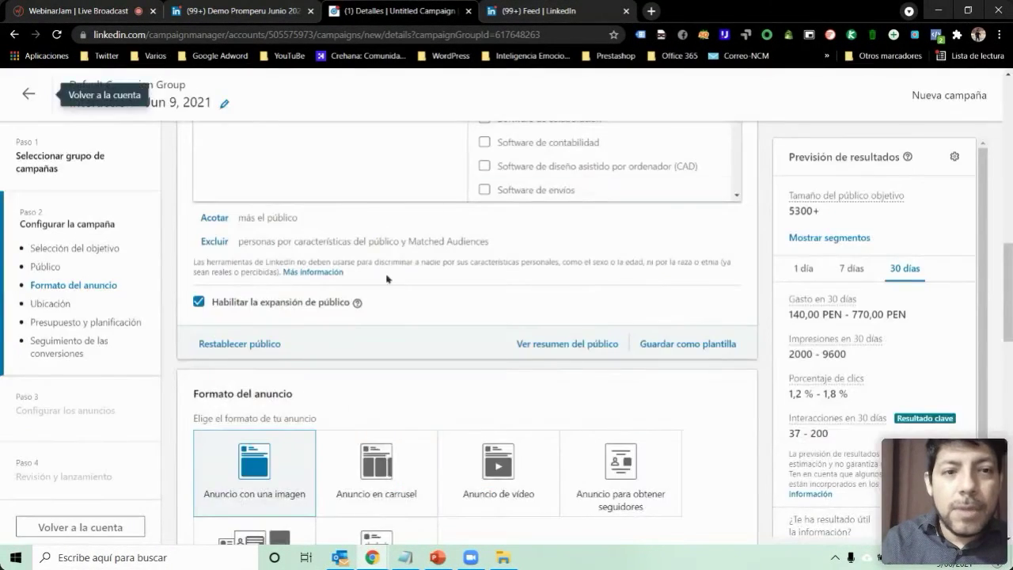
Step: Change the campaign objective from Interacción to Generación de contactos
{"action": "scroll", "coordinate": [387, 278], "scroll_direction": "up", "scroll_amount": 5}
{"action": "scroll", "coordinate": [387, 279], "scroll_direction": "up", "scroll_amount": 3}
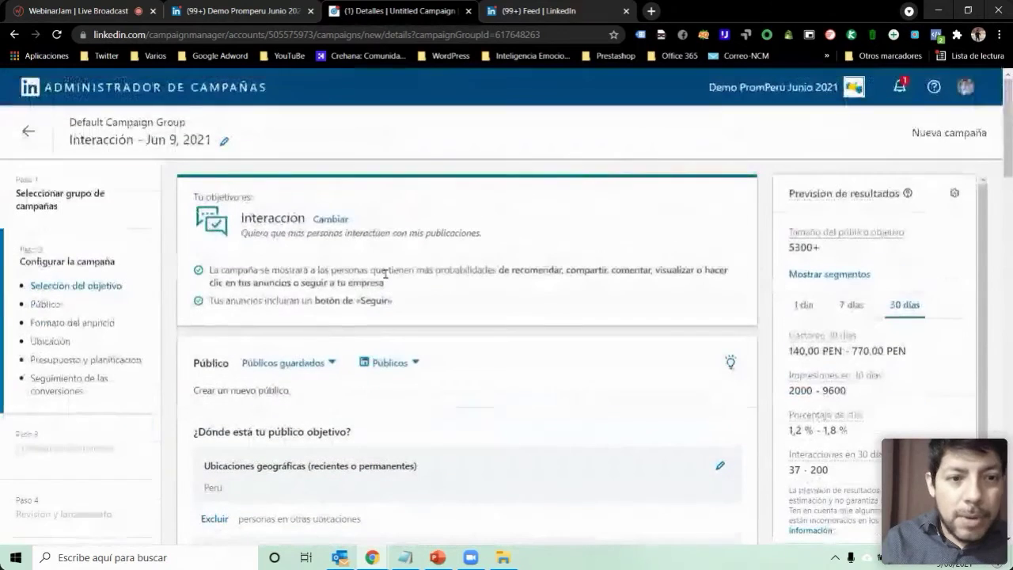
{"action": "left_click", "coordinate": [339, 219]}
{"action": "mouse_move", "coordinate": [637, 298]}
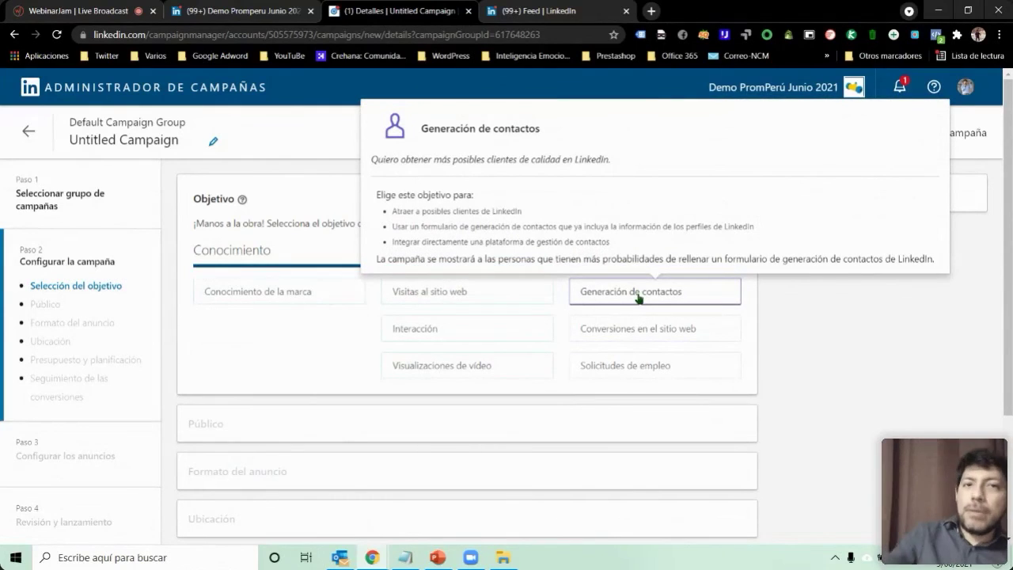
{"action": "left_click", "coordinate": [638, 298]}
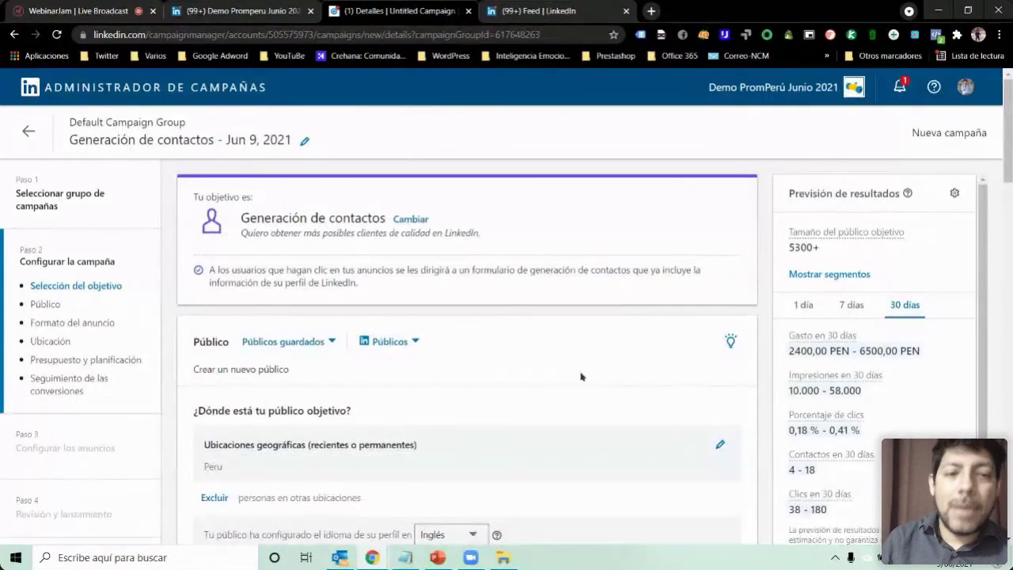
Step: Choose Puja manual (optimizada) as the bid strategy for the lead generation campaign and check the recommended and competing bids per click
{"action": "scroll", "coordinate": [575, 382], "scroll_direction": "down", "scroll_amount": 2}
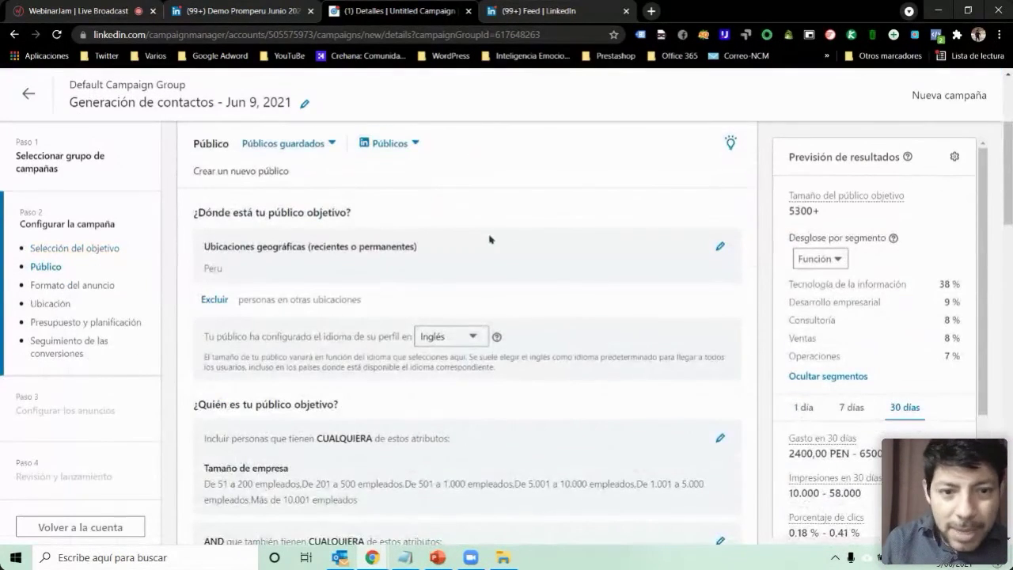
{"action": "scroll", "coordinate": [554, 332], "scroll_direction": "down", "scroll_amount": 4}
{"action": "scroll", "coordinate": [545, 285], "scroll_direction": "down", "scroll_amount": 15}
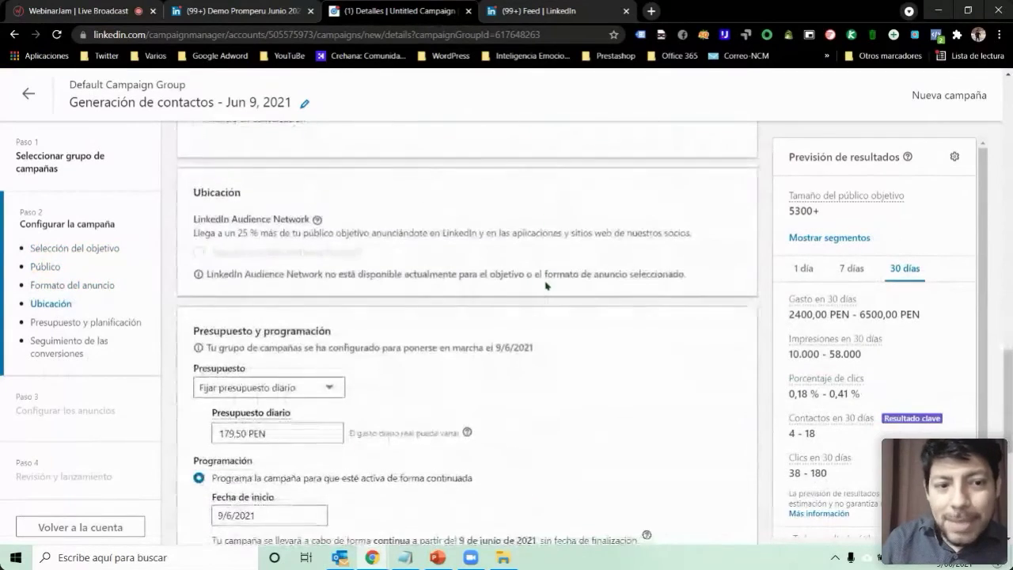
{"action": "scroll", "coordinate": [545, 285], "scroll_direction": "down", "scroll_amount": 3}
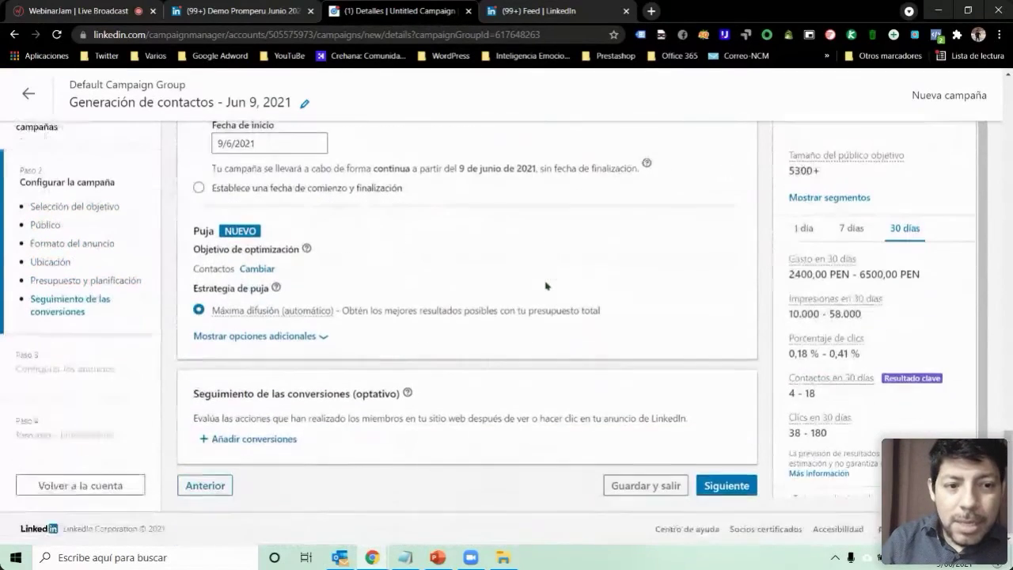
{"action": "left_click", "coordinate": [248, 338]}
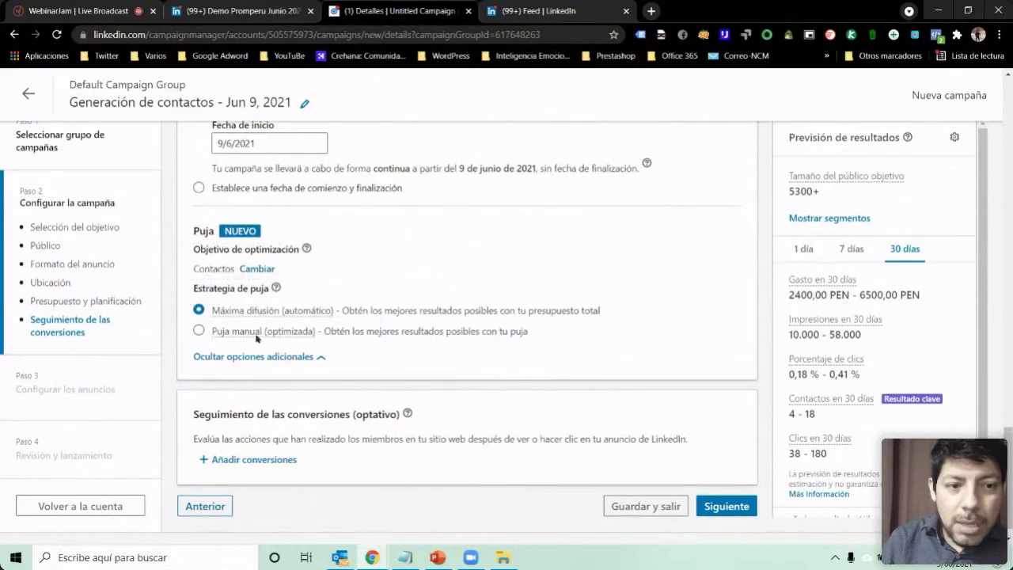
{"action": "left_click", "coordinate": [245, 331]}
{"action": "scroll", "coordinate": [452, 310], "scroll_direction": "down", "scroll_amount": 1}
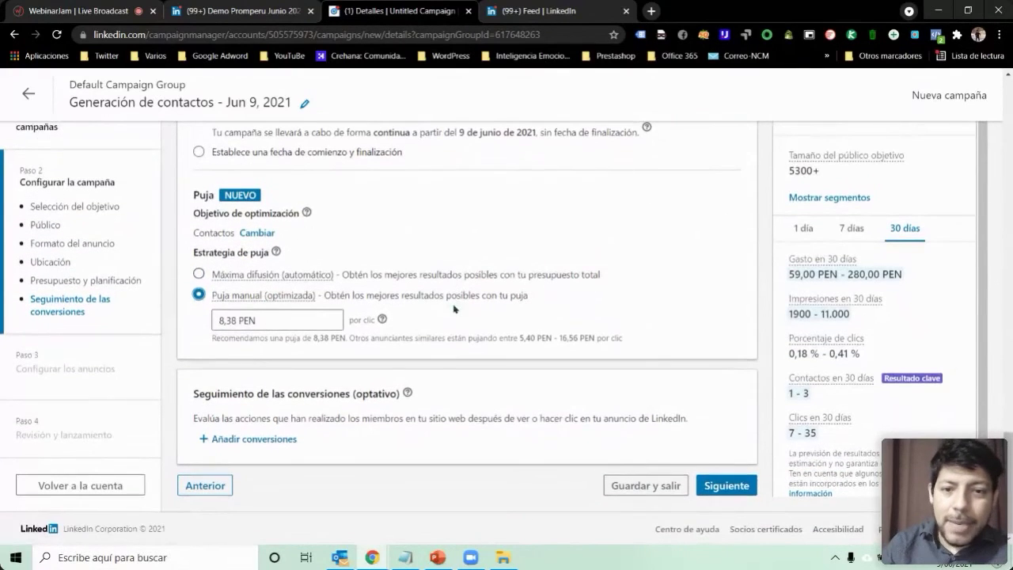
{"action": "left_click", "coordinate": [275, 324]}
{"action": "left_click_drag", "start_coordinate": [275, 323], "coordinate": [203, 327]}
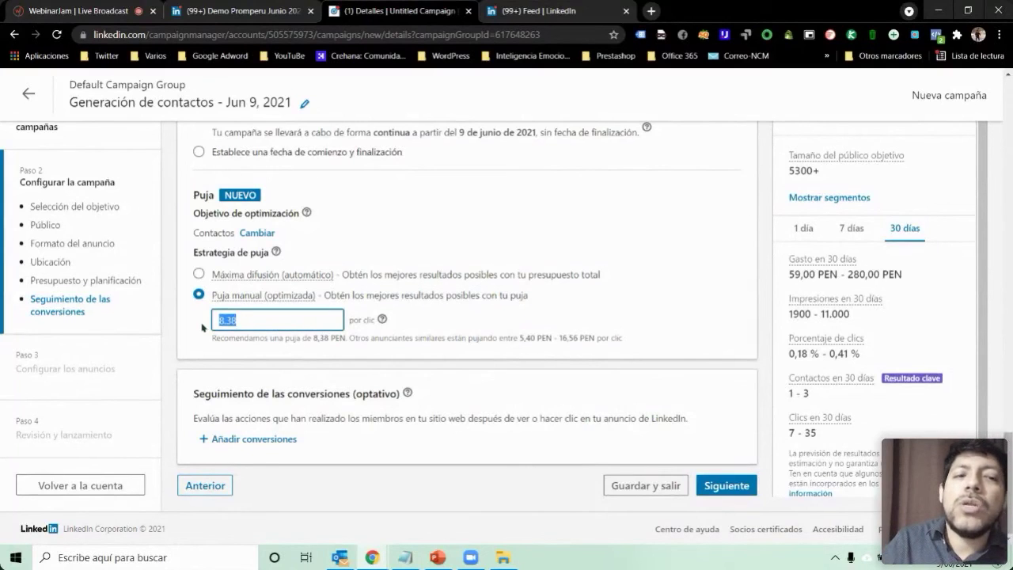
{"action": "double_click", "coordinate": [576, 337]}
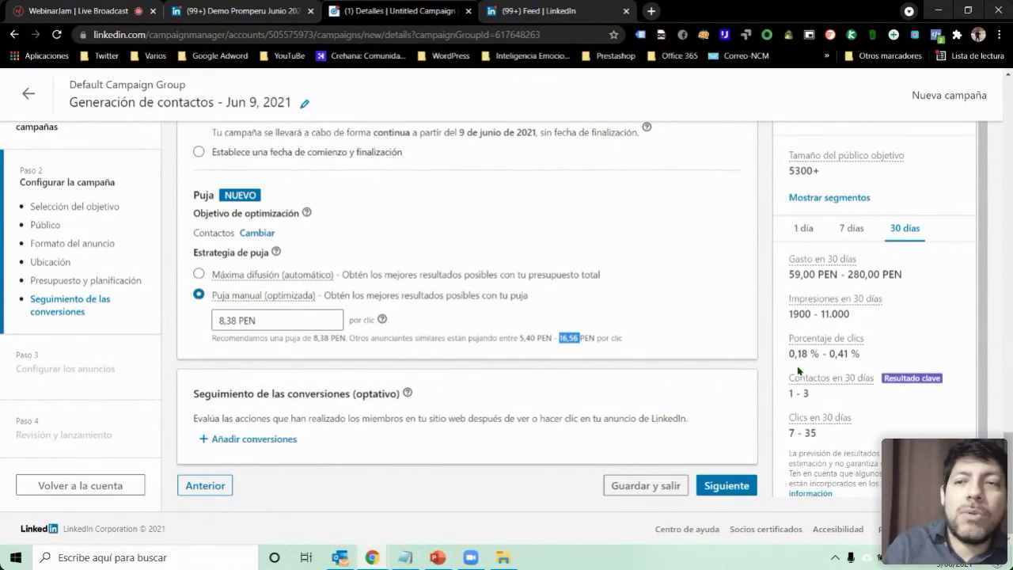
Step: Change the campaign objective from Generación de contactos to Visualizaciones de vídeo
{"action": "scroll", "coordinate": [582, 336], "scroll_direction": "up", "scroll_amount": 15}
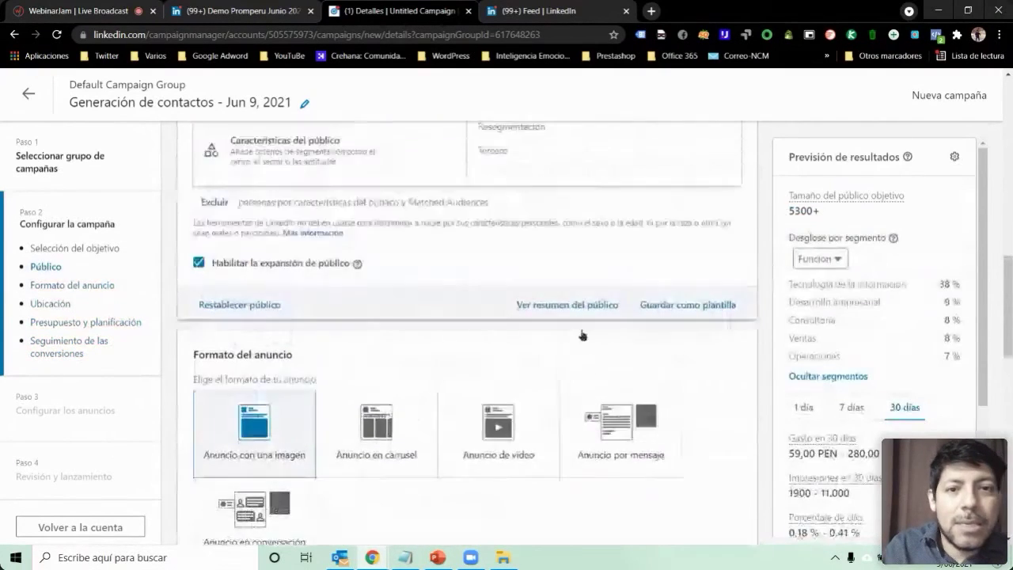
{"action": "scroll", "coordinate": [582, 335], "scroll_direction": "up", "scroll_amount": 10}
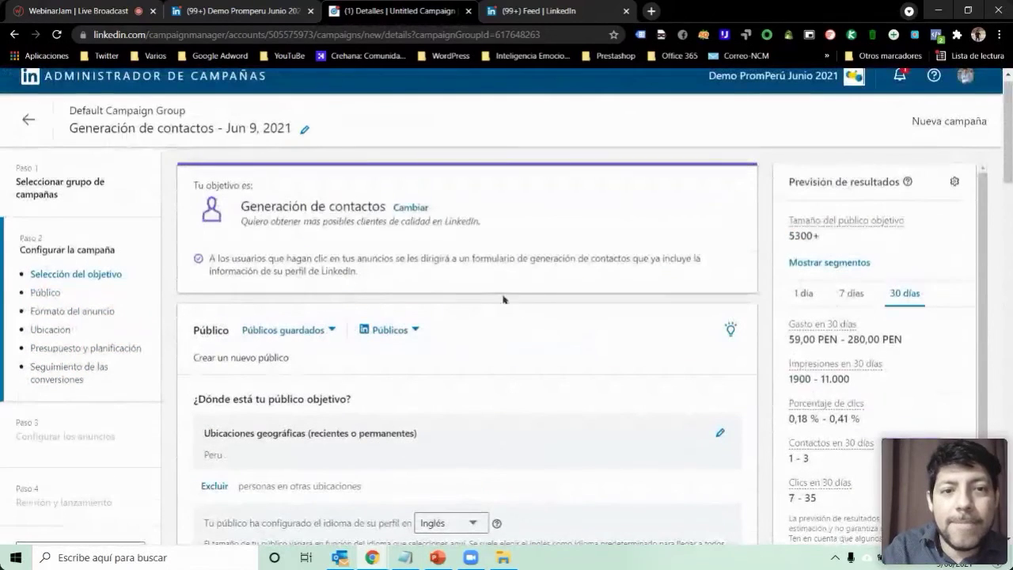
{"action": "left_click", "coordinate": [411, 208]}
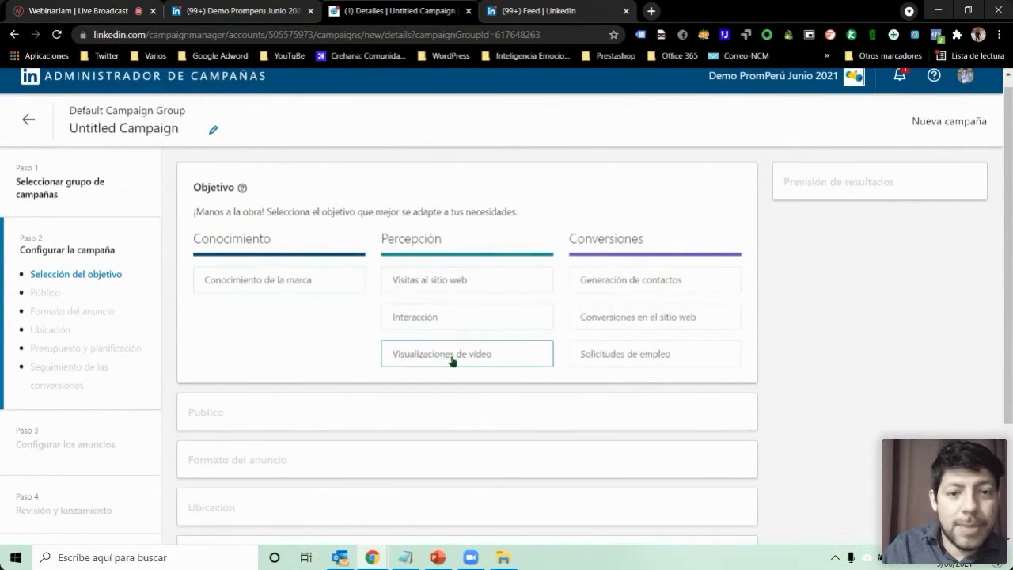
{"action": "mouse_move", "coordinate": [452, 360]}
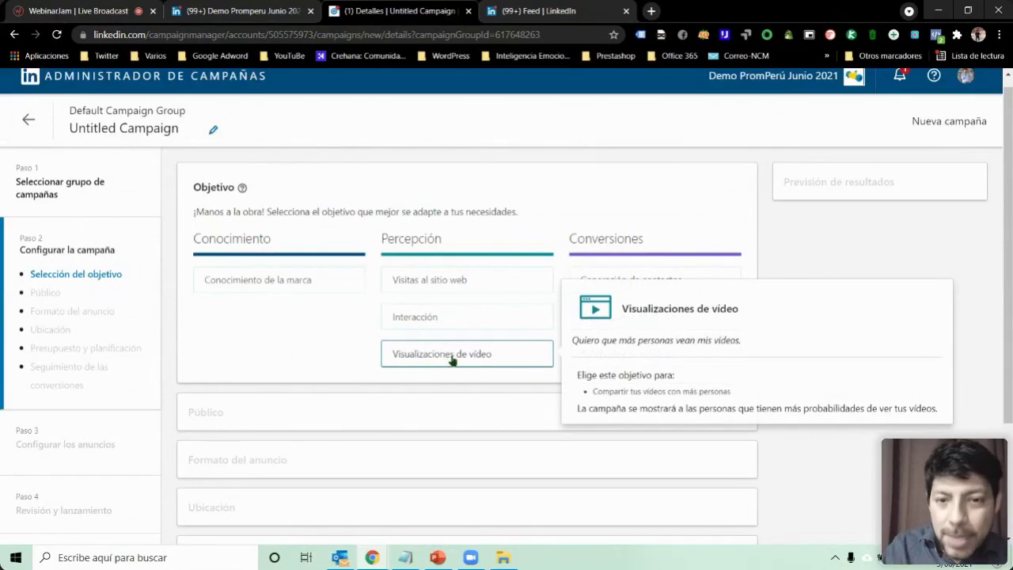
{"action": "left_click", "coordinate": [453, 360]}
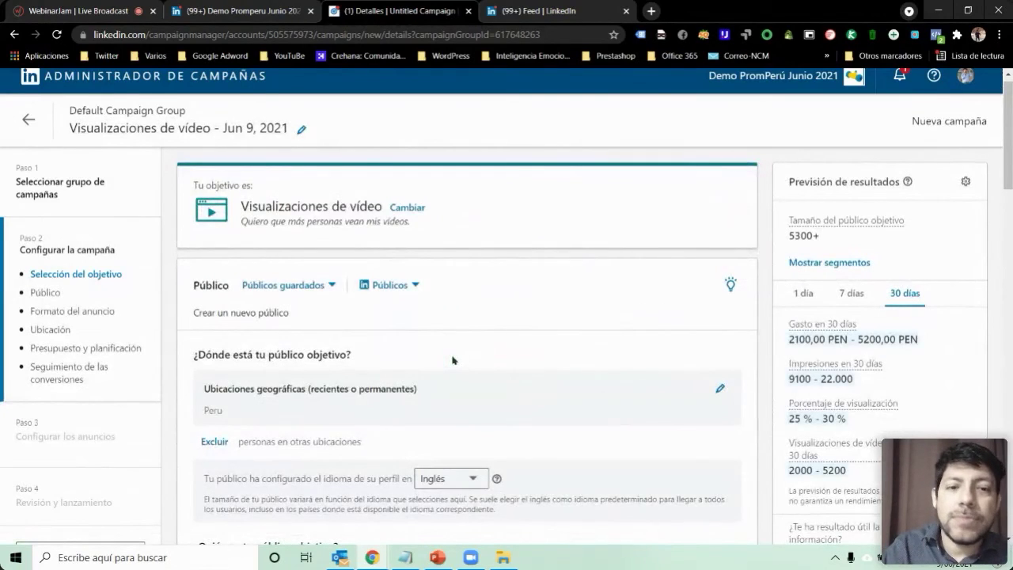
Step: Choose Puja manual as the video views campaign's bid strategy and check the recommended and competing bids per video view
{"action": "scroll", "coordinate": [452, 360], "scroll_direction": "down", "scroll_amount": 15}
{"action": "scroll", "coordinate": [453, 360], "scroll_direction": "down", "scroll_amount": 4}
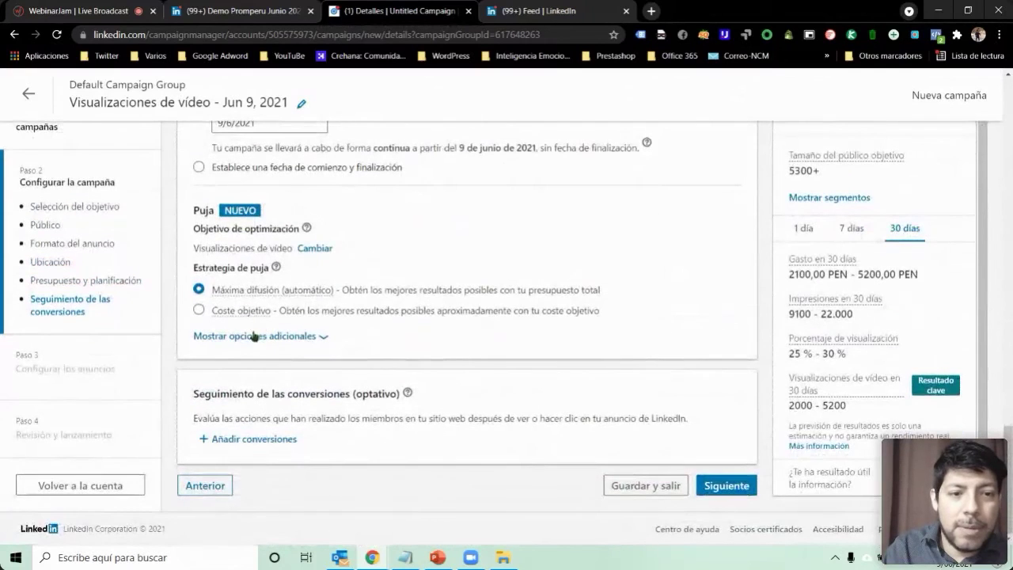
{"action": "left_click", "coordinate": [253, 336]}
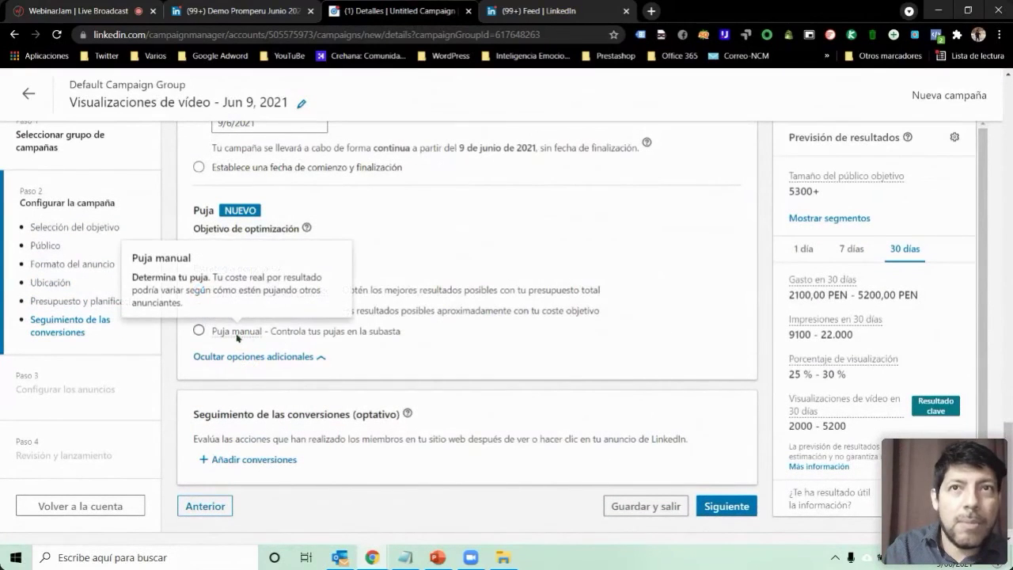
{"action": "left_click", "coordinate": [237, 333]}
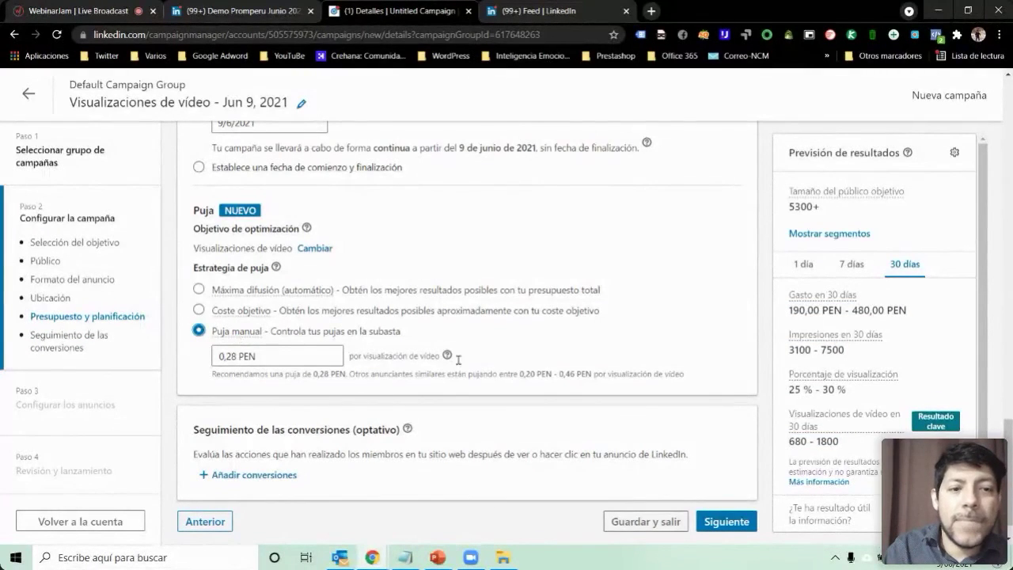
{"action": "scroll", "coordinate": [457, 358], "scroll_direction": "down", "scroll_amount": 1}
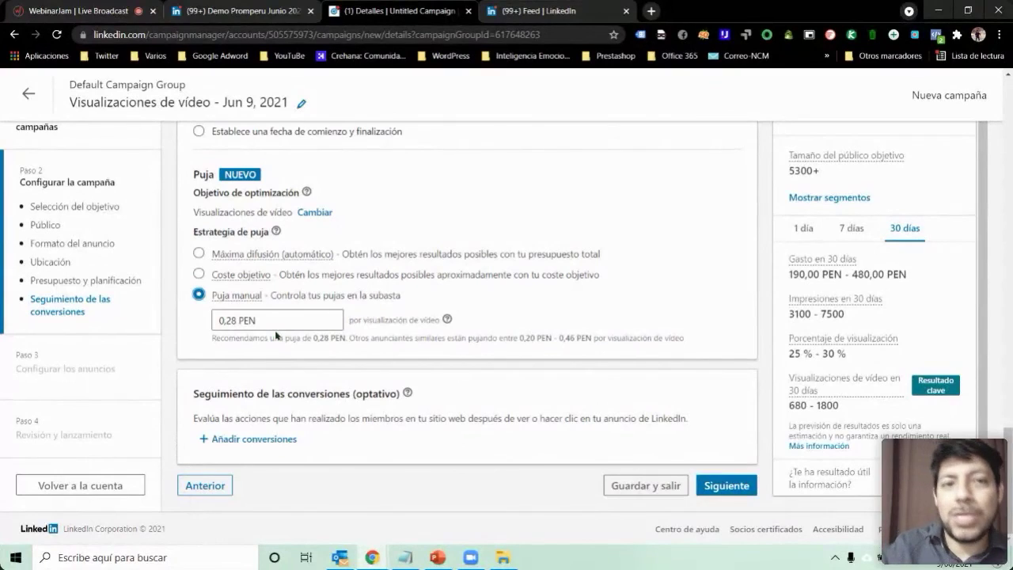
Step: Change the campaign objective from Visualizaciones de vídeo to Conocimiento de la marca
{"action": "scroll", "coordinate": [276, 335], "scroll_direction": "up", "scroll_amount": 15}
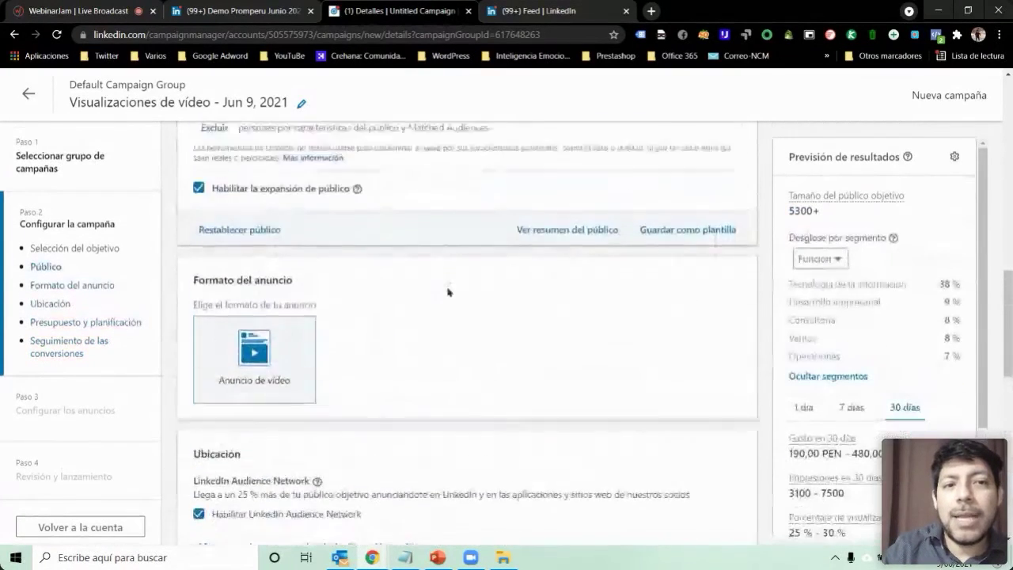
{"action": "scroll", "coordinate": [435, 285], "scroll_direction": "up", "scroll_amount": 3}
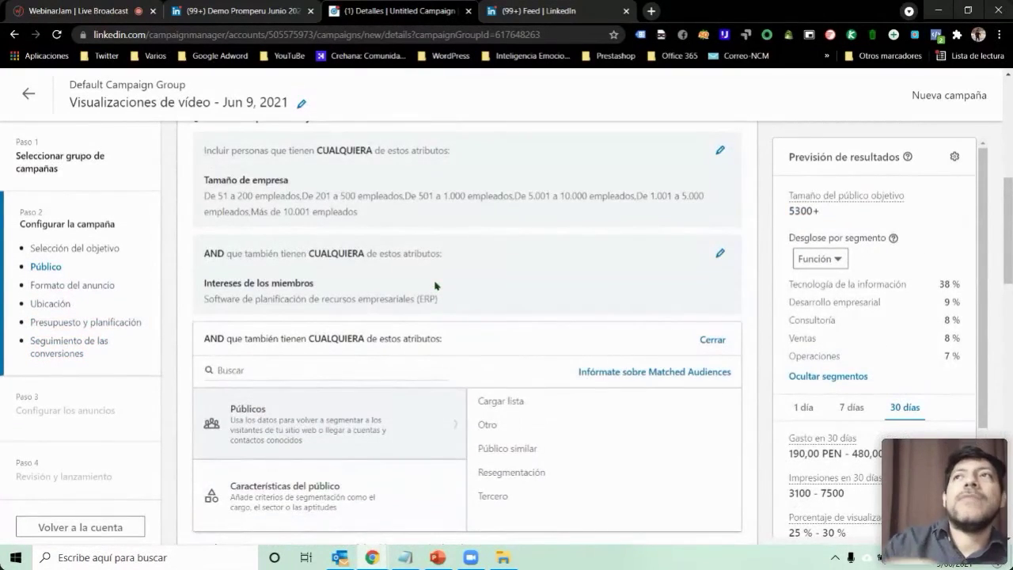
{"action": "scroll", "coordinate": [434, 286], "scroll_direction": "up", "scroll_amount": 6}
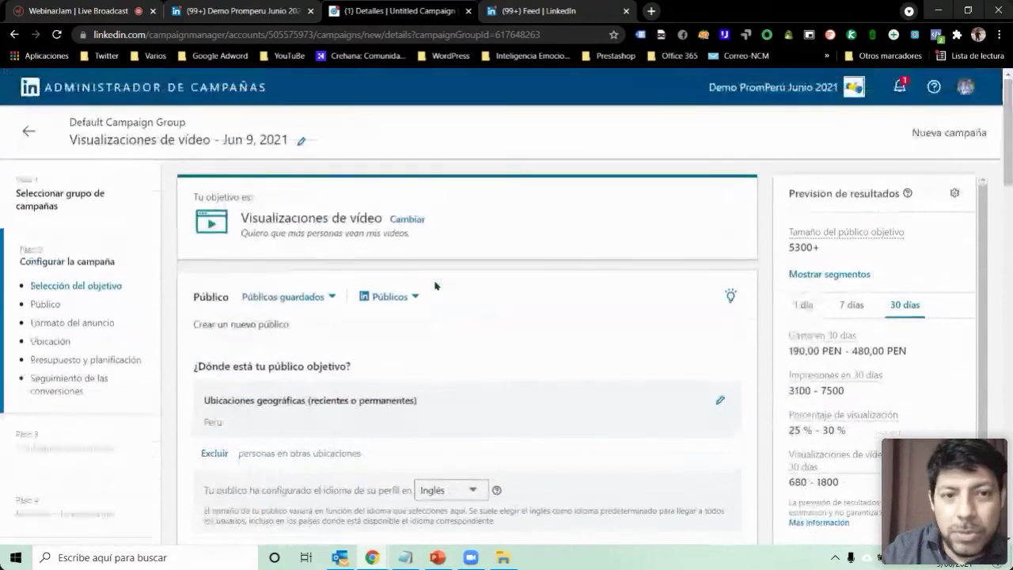
{"action": "left_click", "coordinate": [404, 220]}
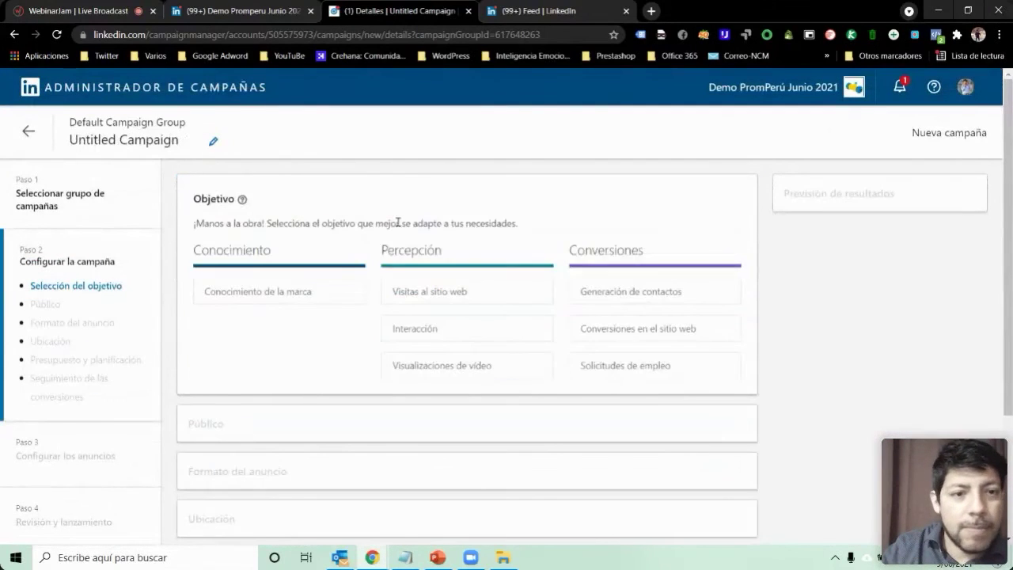
{"action": "left_click", "coordinate": [269, 293]}
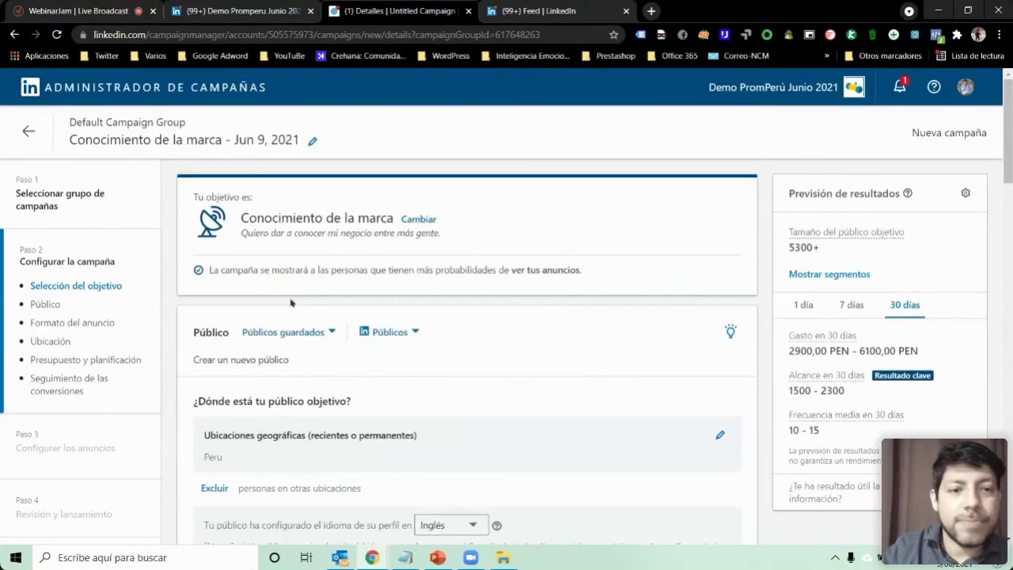
Step: Open the brand awareness campaign's optimization goal for editing and review the available goals and the bid strategy
{"action": "scroll", "coordinate": [427, 328], "scroll_direction": "down", "scroll_amount": 9}
{"action": "scroll", "coordinate": [560, 355], "scroll_direction": "down", "scroll_amount": 15}
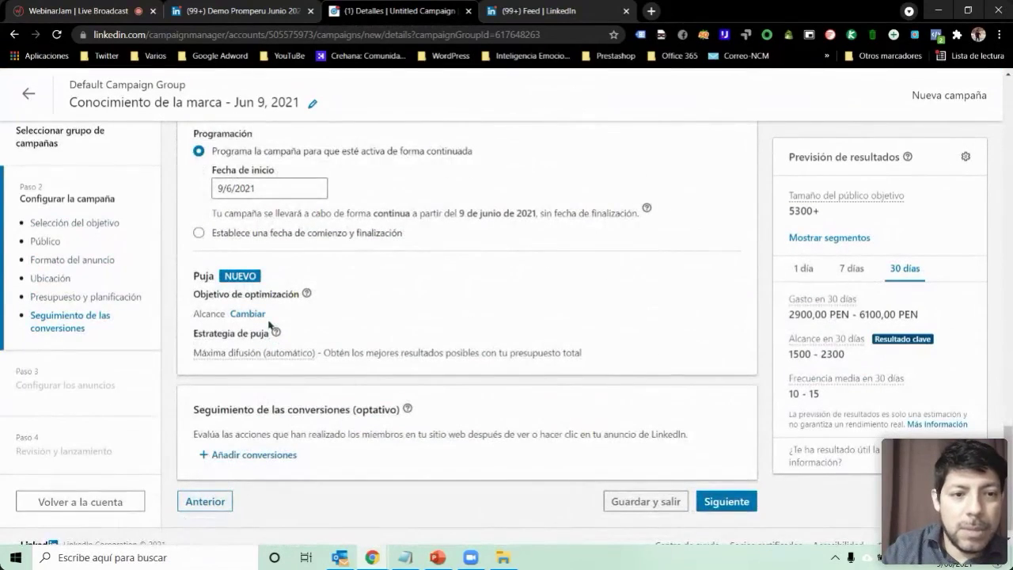
{"action": "left_click", "coordinate": [252, 314]}
{"action": "scroll", "coordinate": [343, 328], "scroll_direction": "down", "scroll_amount": 1}
{"action": "mouse_move", "coordinate": [281, 351]}
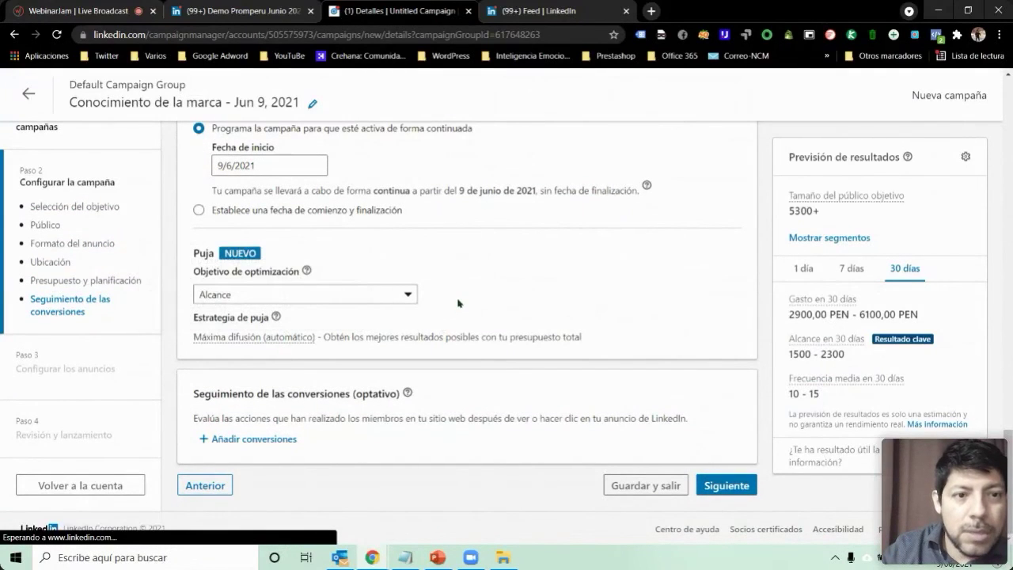
{"action": "left_click", "coordinate": [314, 297]}
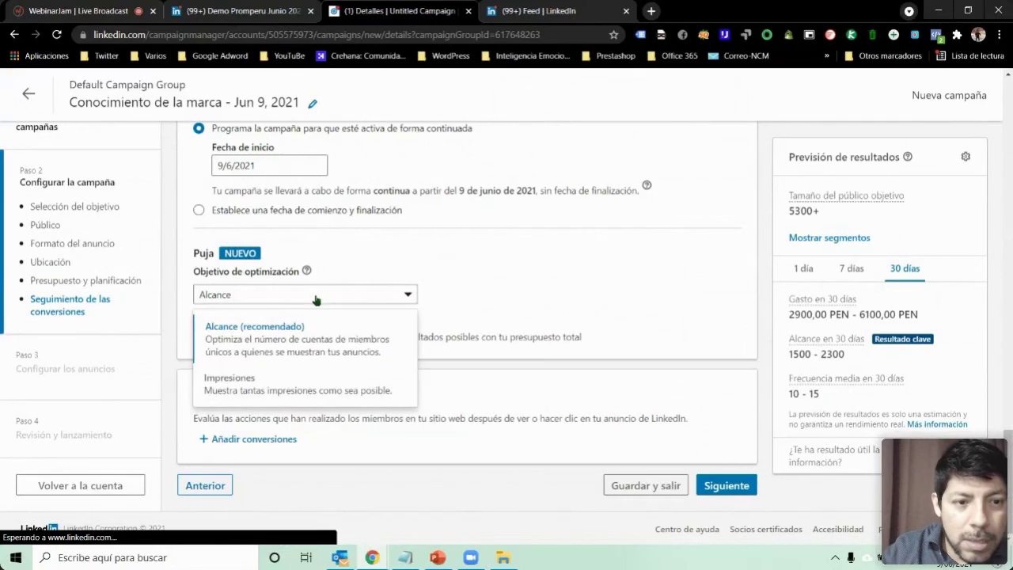
{"action": "left_click", "coordinate": [438, 276]}
{"action": "mouse_move", "coordinate": [304, 336]}
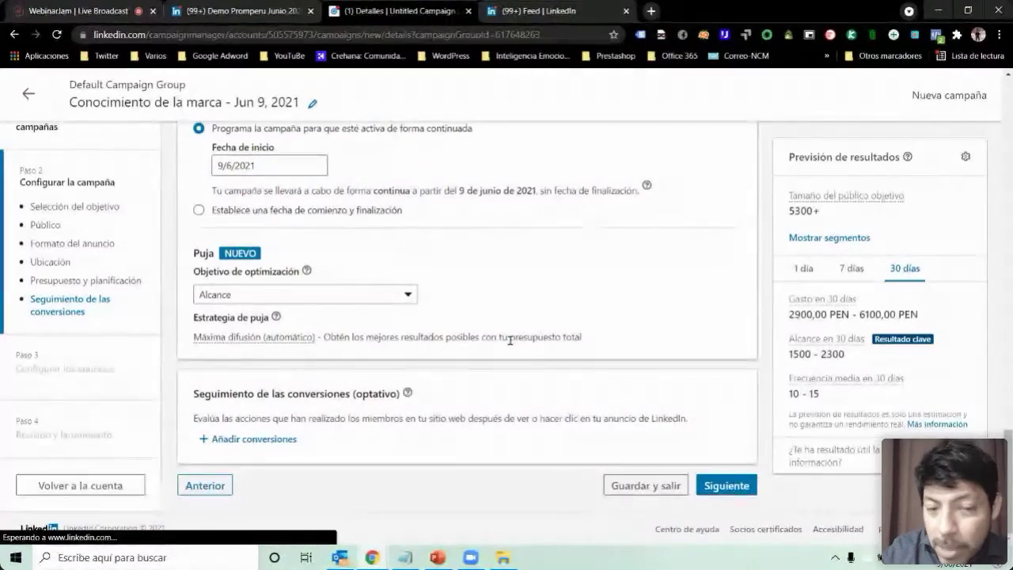
Step: Examine the budget type choices, then compare the Alcance and Impresiones optimization goals and the description of the automatic bid strategy
{"action": "scroll", "coordinate": [510, 340], "scroll_direction": "up", "scroll_amount": 1}
{"action": "scroll", "coordinate": [510, 340], "scroll_direction": "up", "scroll_amount": 4}
{"action": "scroll", "coordinate": [490, 336], "scroll_direction": "down", "scroll_amount": 2}
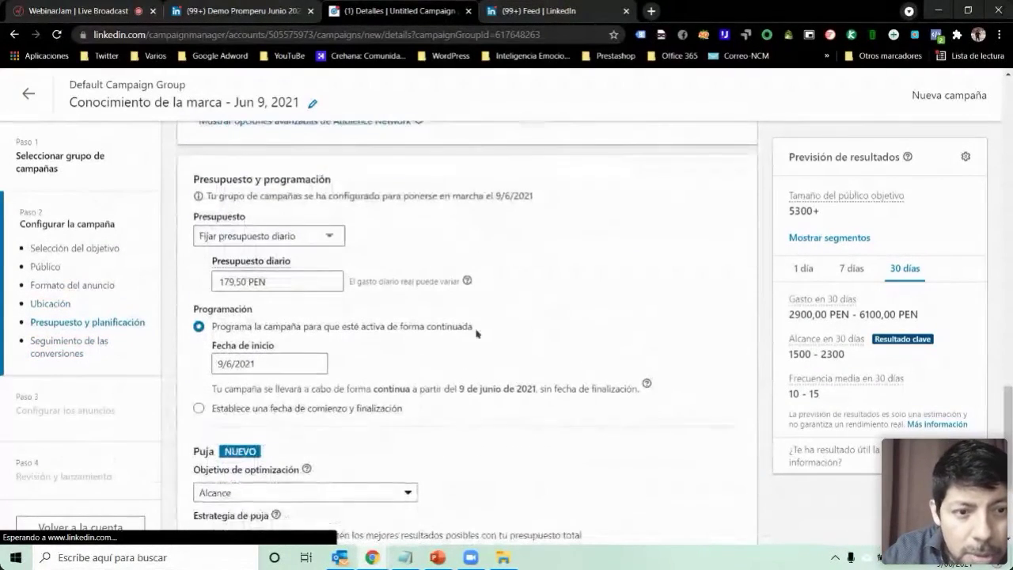
{"action": "left_click", "coordinate": [334, 241]}
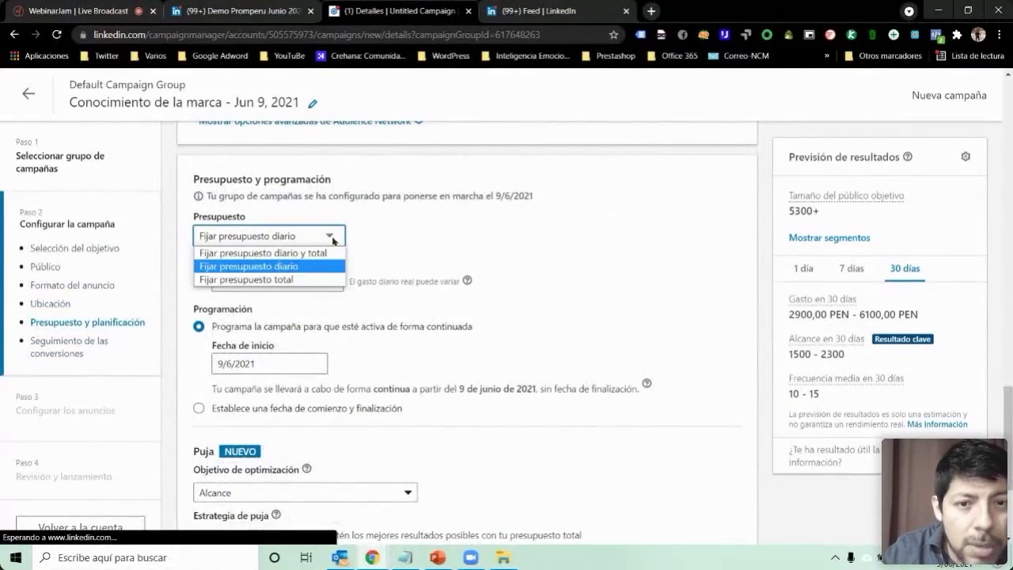
{"action": "left_click", "coordinate": [333, 240]}
{"action": "scroll", "coordinate": [395, 269], "scroll_direction": "down", "scroll_amount": 3}
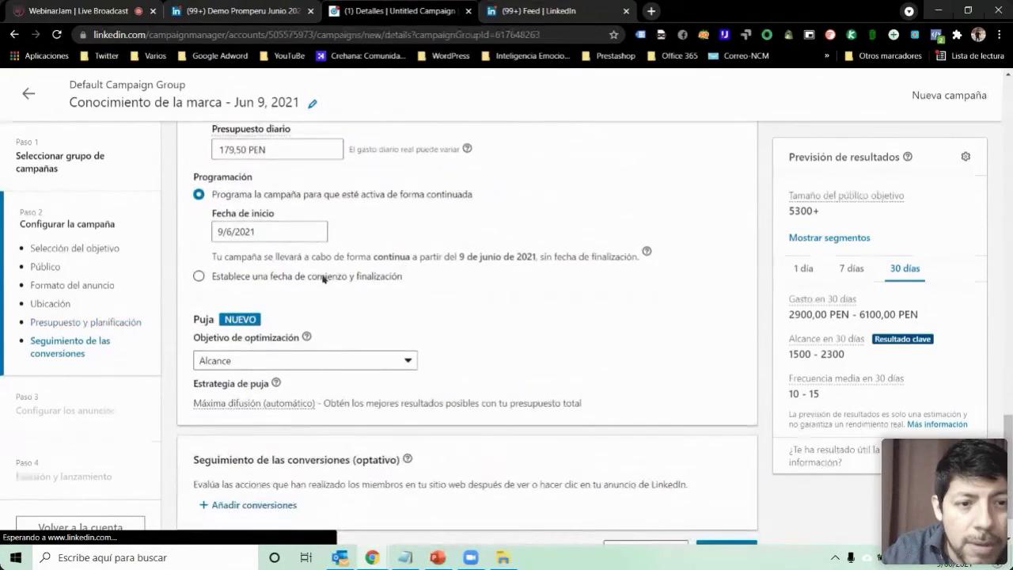
{"action": "left_click", "coordinate": [280, 294]}
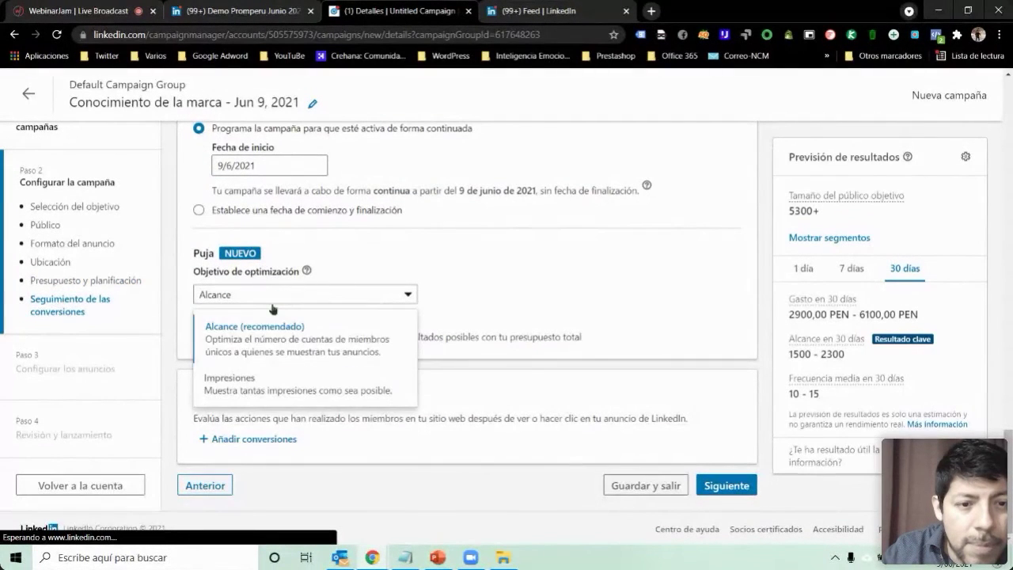
{"action": "left_click", "coordinate": [293, 356]}
{"action": "mouse_move", "coordinate": [273, 337]}
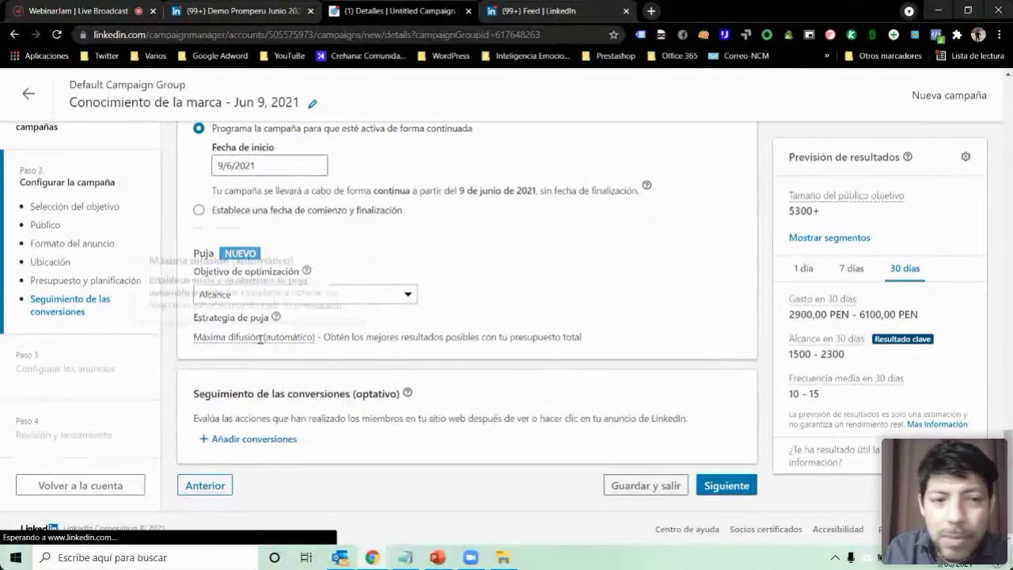
Step: Set the brand awareness campaign's optimization goal to Impresiones
{"action": "scroll", "coordinate": [262, 340], "scroll_direction": "up", "scroll_amount": 1}
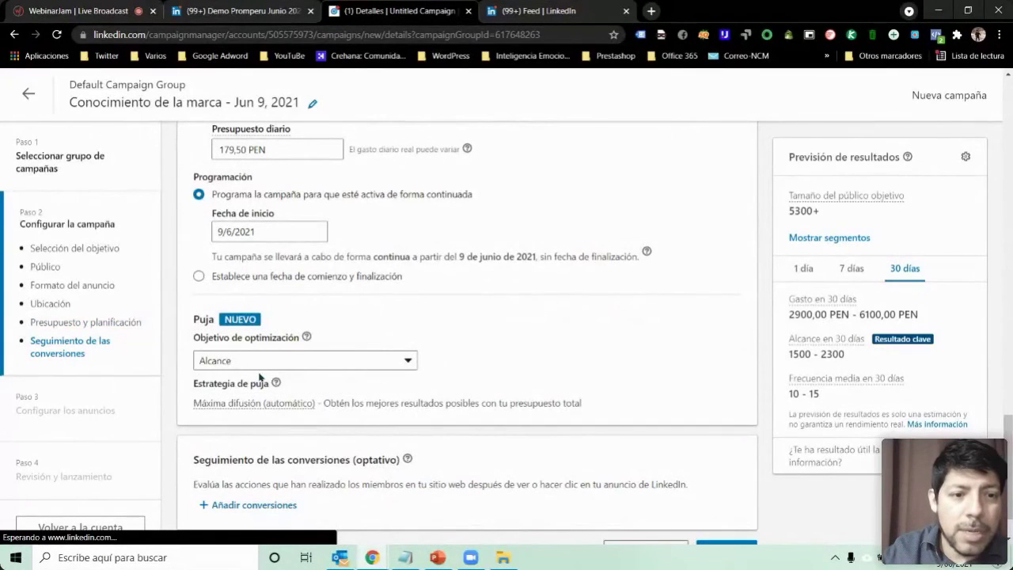
{"action": "left_click", "coordinate": [264, 365]}
{"action": "left_click", "coordinate": [232, 445]}
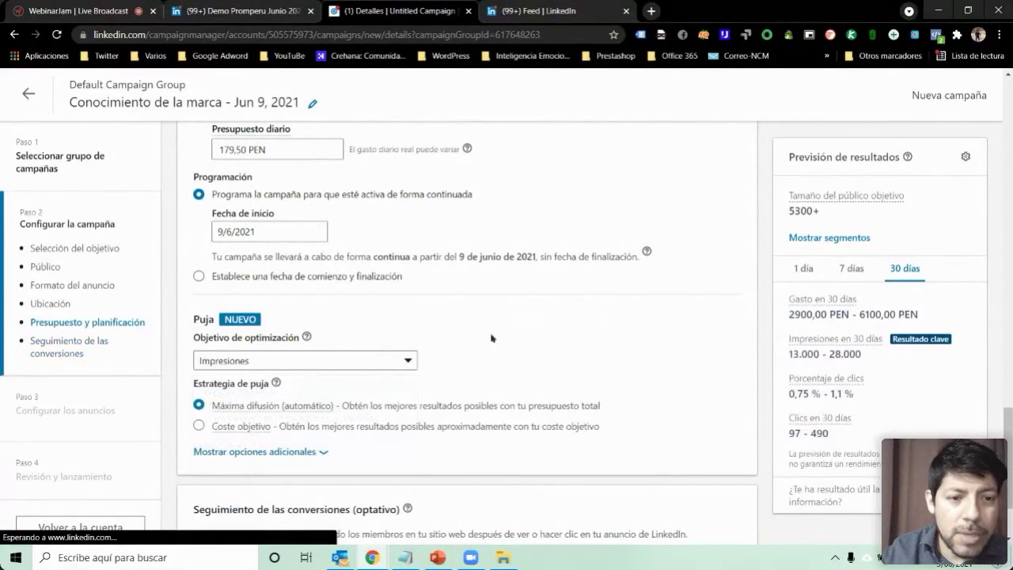
Step: Choose Puja manual as the bid strategy and check the recommended and competing bids per 1,000 impressions
{"action": "scroll", "coordinate": [515, 320], "scroll_direction": "down", "scroll_amount": 2}
{"action": "left_click", "coordinate": [265, 341]}
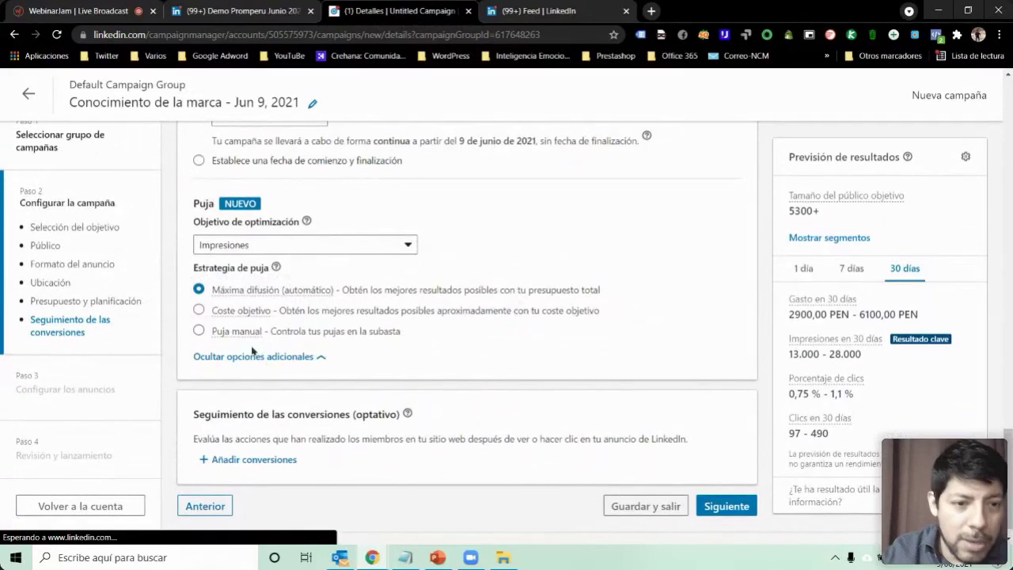
{"action": "left_click", "coordinate": [239, 333]}
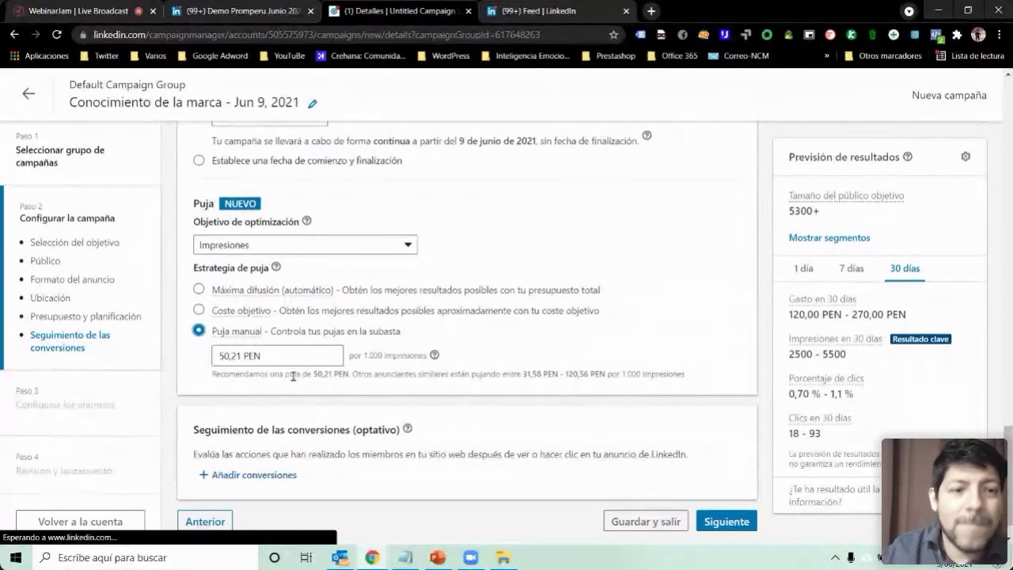
{"action": "left_click_drag", "start_coordinate": [268, 355], "coordinate": [199, 370]}
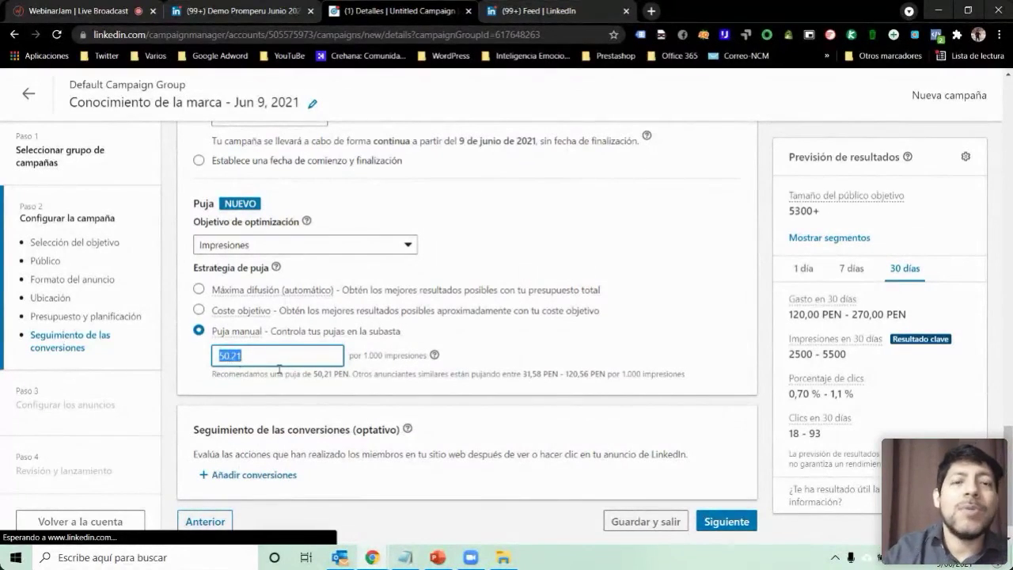
{"action": "left_click_drag", "start_coordinate": [362, 355], "coordinate": [427, 356]}
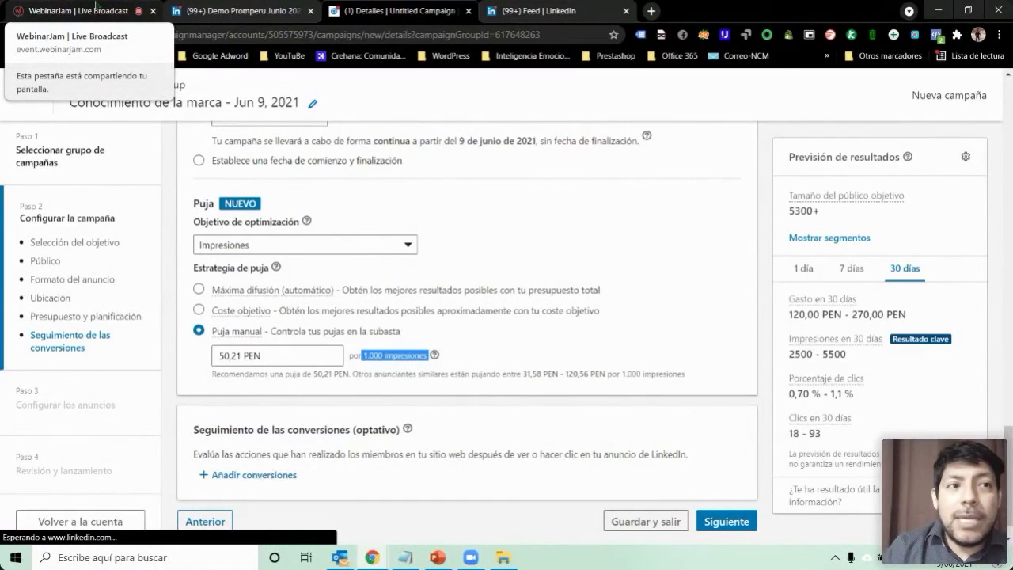
Step: Change the campaign objective from Conocimiento de la marca to Interacción
{"action": "scroll", "coordinate": [428, 260], "scroll_direction": "up", "scroll_amount": 5}
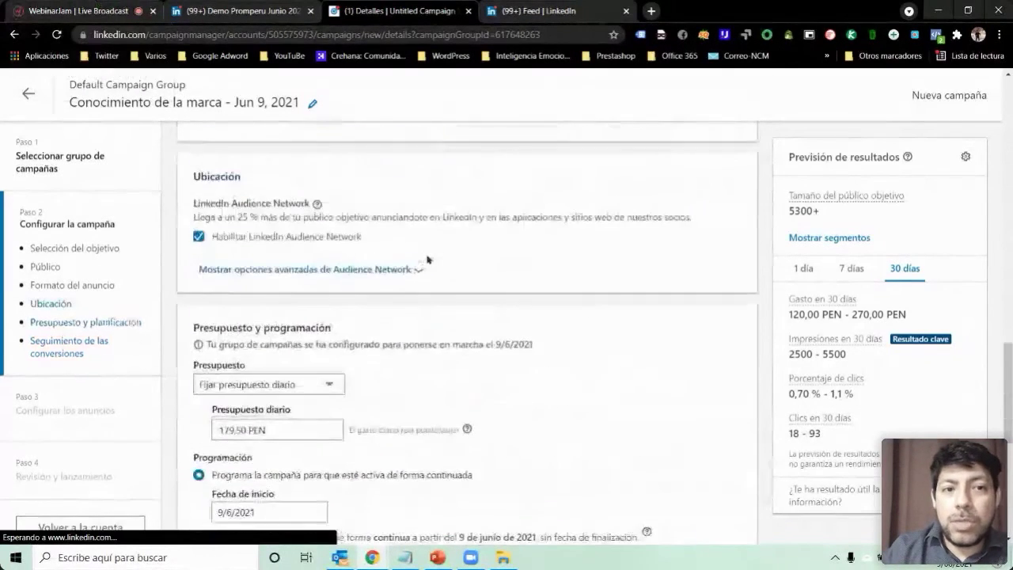
{"action": "scroll", "coordinate": [427, 259], "scroll_direction": "up", "scroll_amount": 15}
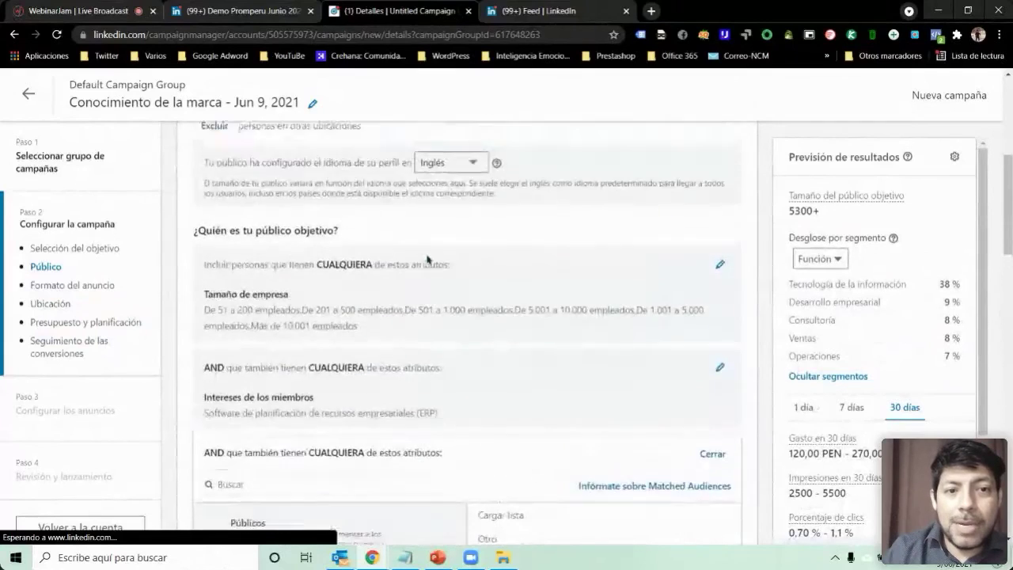
{"action": "scroll", "coordinate": [427, 260], "scroll_direction": "up", "scroll_amount": 5}
{"action": "left_click", "coordinate": [417, 217]}
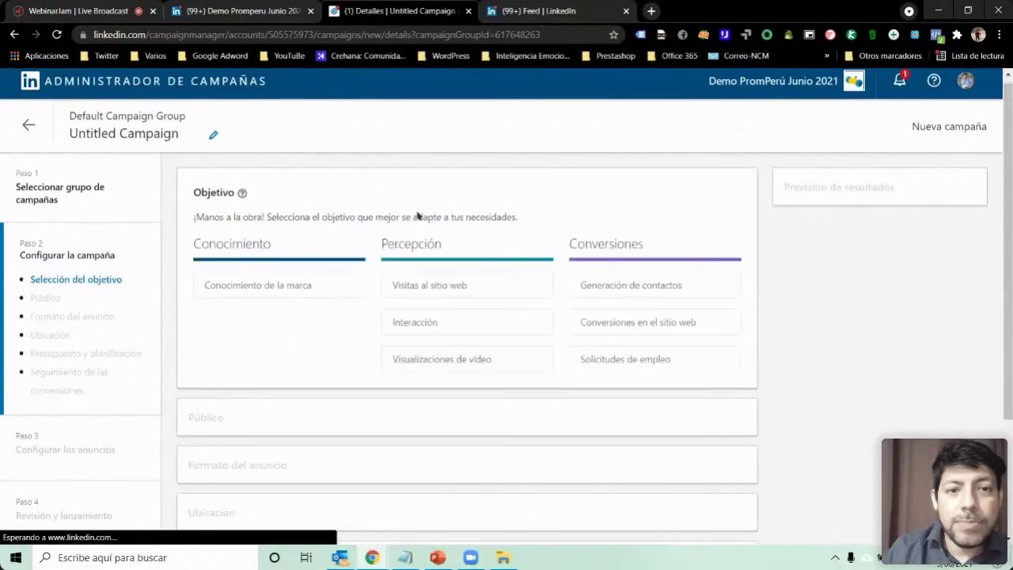
{"action": "left_click", "coordinate": [405, 324]}
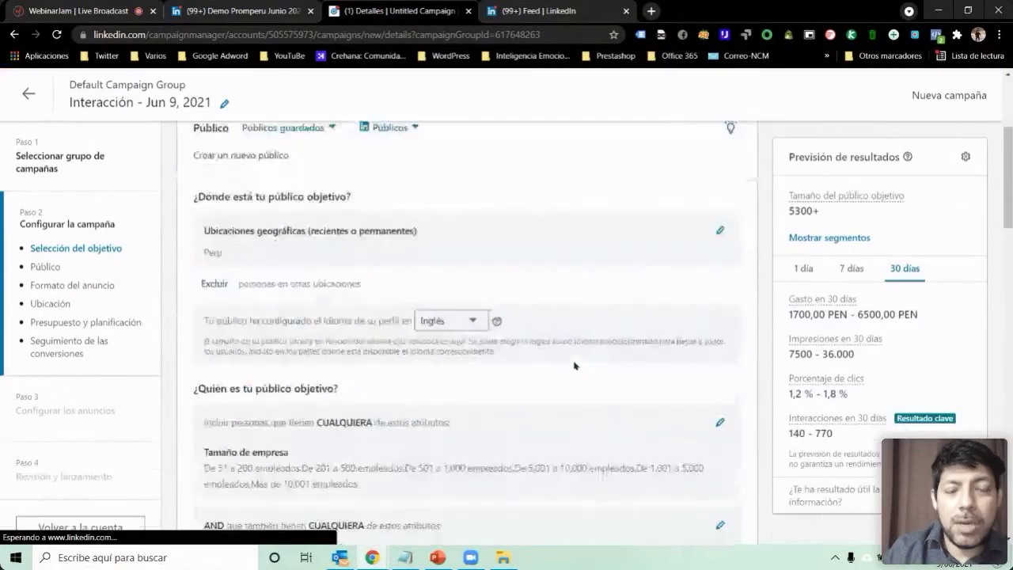
Step: Save the Interacción campaign's configuration and continue to the ad setup stage
{"action": "scroll", "coordinate": [575, 365], "scroll_direction": "down", "scroll_amount": 15}
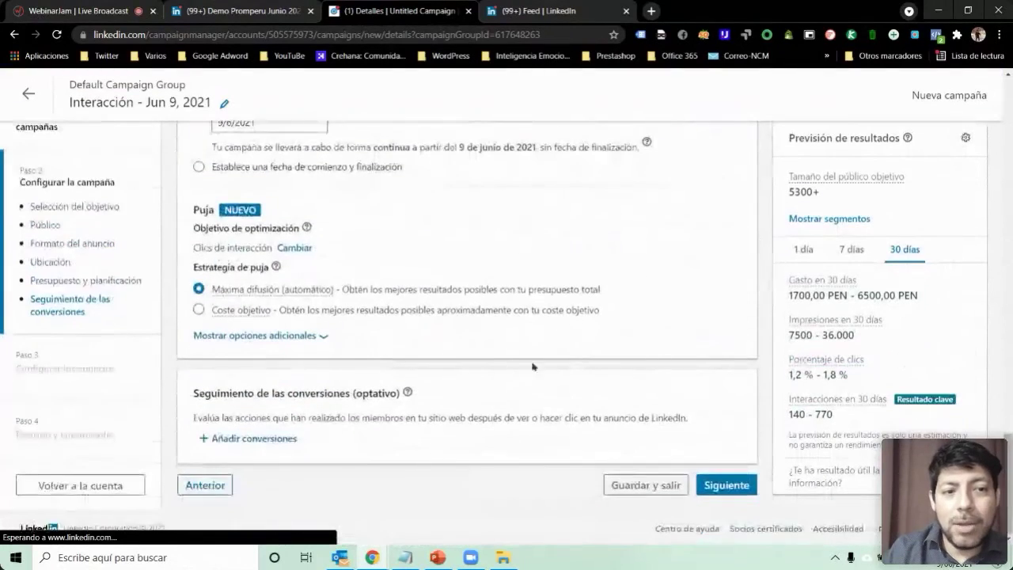
{"action": "left_click", "coordinate": [716, 486]}
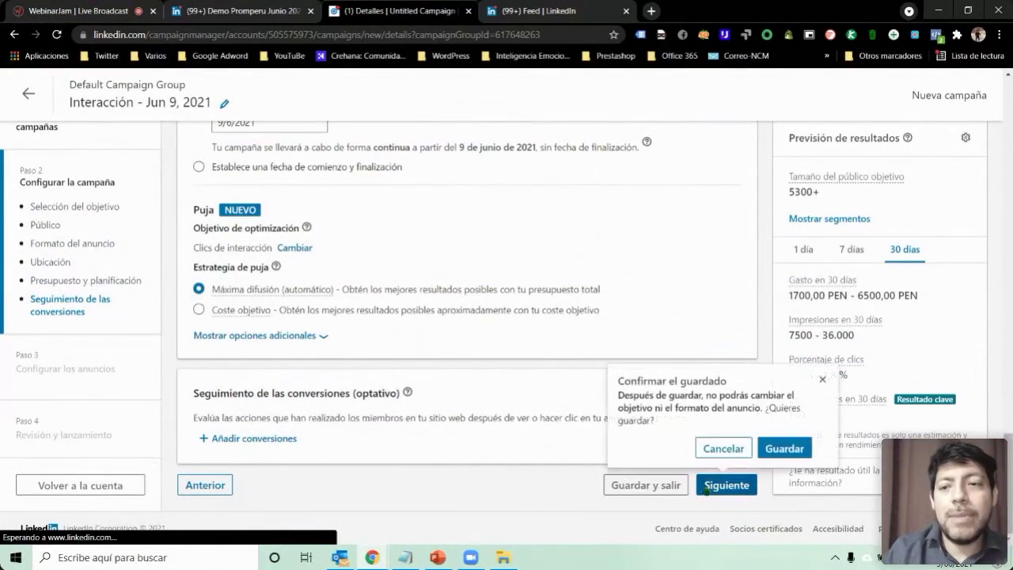
{"action": "left_click", "coordinate": [798, 449]}
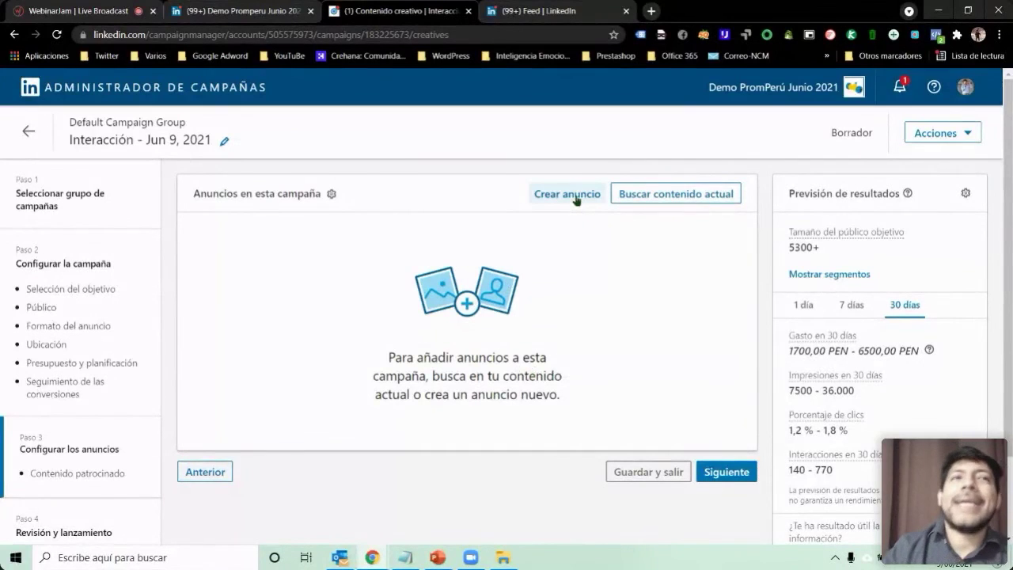
Step: Add the existing company page post "Esto es una prueba de compartir contenido externo" from the content library as the campaign's ad
{"action": "left_click", "coordinate": [687, 196]}
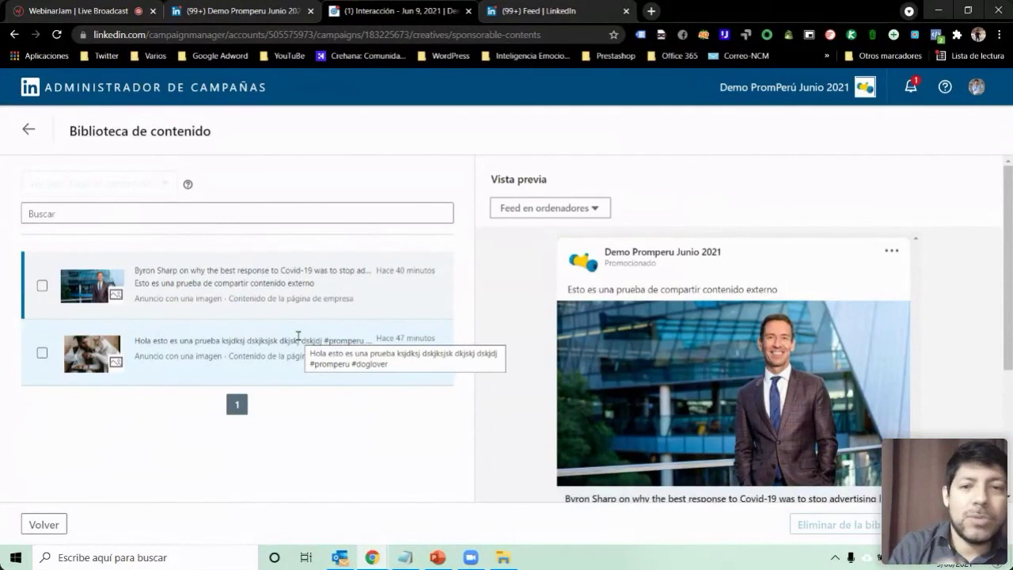
{"action": "left_click", "coordinate": [41, 286]}
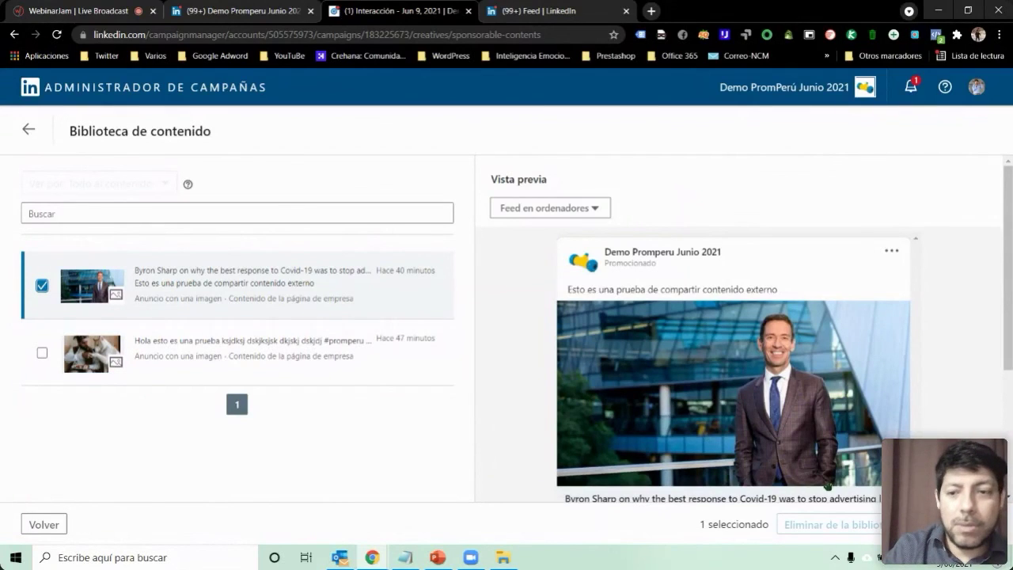
{"action": "scroll", "coordinate": [736, 332], "scroll_direction": "down", "scroll_amount": 2}
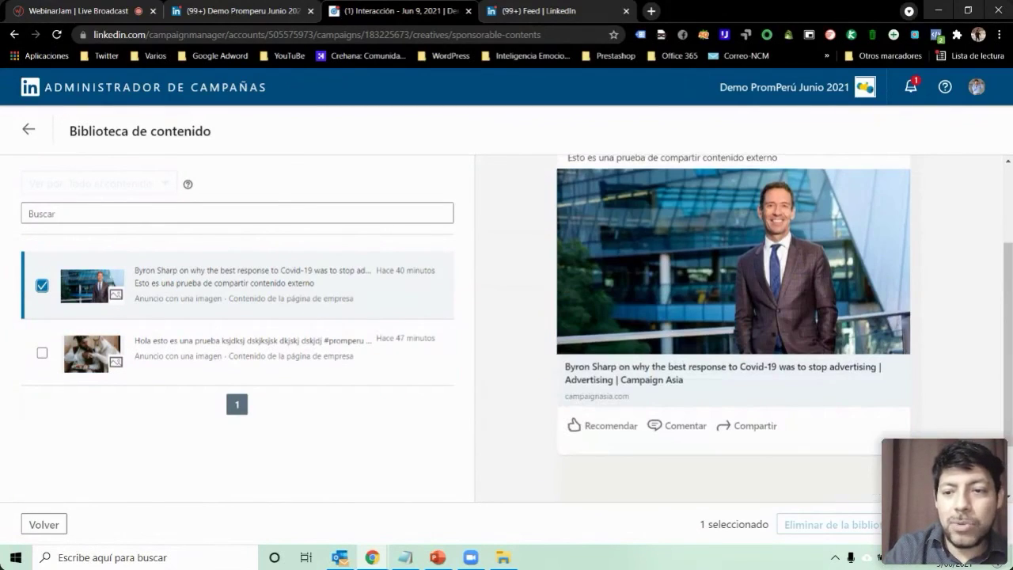
{"action": "left_click", "coordinate": [949, 524]}
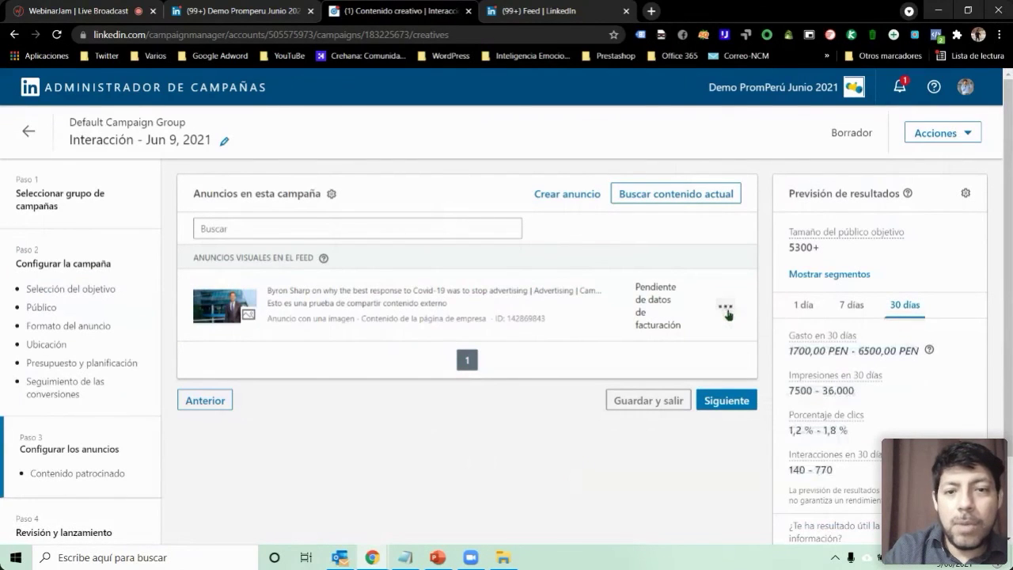
Step: Preview the campaign's image ad as it appears in the desktop feed, from its intro text to its headline
{"action": "left_click", "coordinate": [725, 308]}
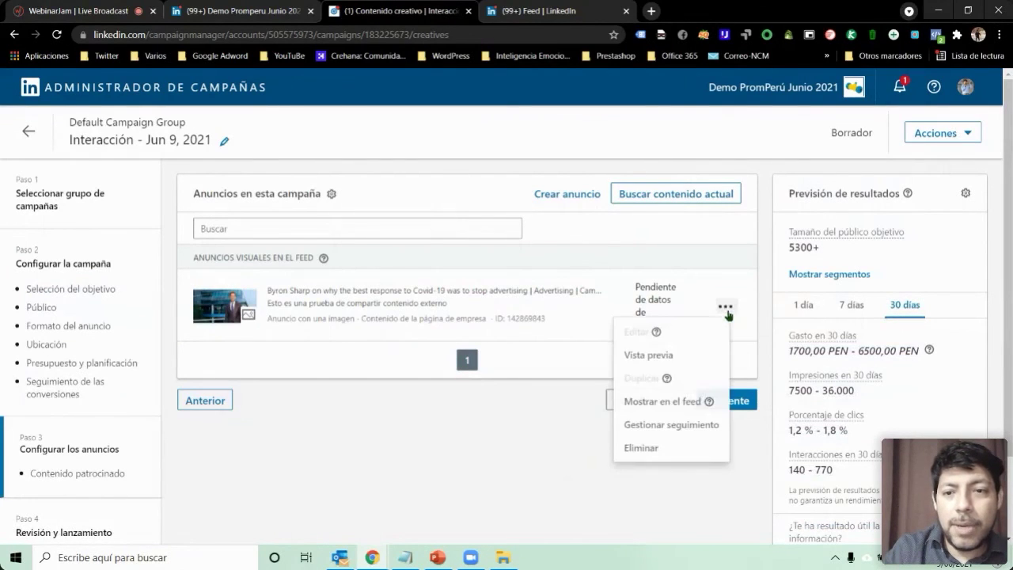
{"action": "left_click", "coordinate": [654, 356]}
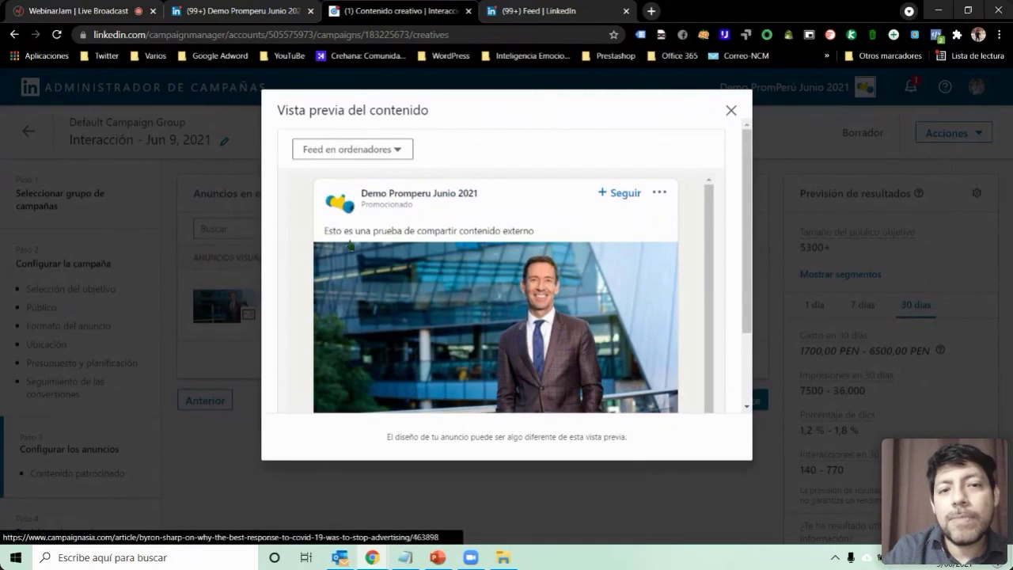
{"action": "scroll", "coordinate": [541, 254], "scroll_direction": "down", "scroll_amount": 1}
{"action": "scroll", "coordinate": [541, 254], "scroll_direction": "down", "scroll_amount": 3}
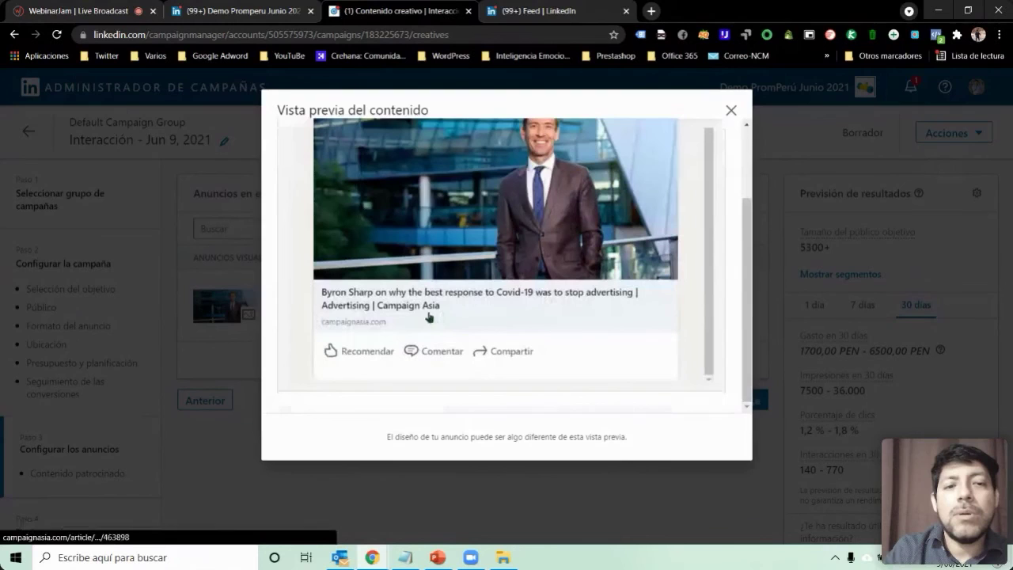
{"action": "scroll", "coordinate": [523, 371], "scroll_direction": "up", "scroll_amount": 3}
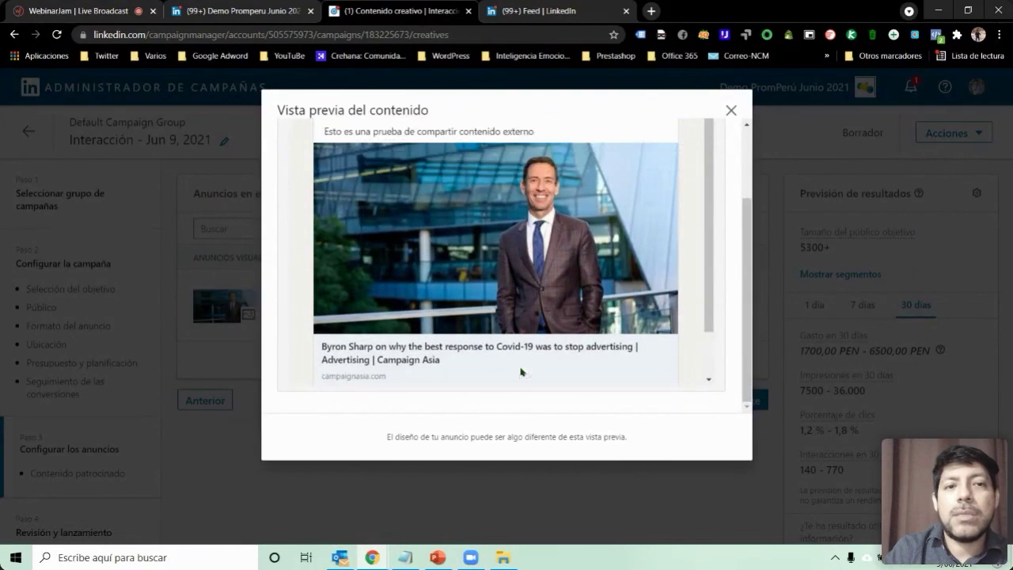
{"action": "scroll", "coordinate": [461, 211], "scroll_direction": "up", "scroll_amount": 2}
Step: Examine the ad's preview as Feed en dispositivos móviles and close the preview
{"action": "left_click", "coordinate": [356, 149]}
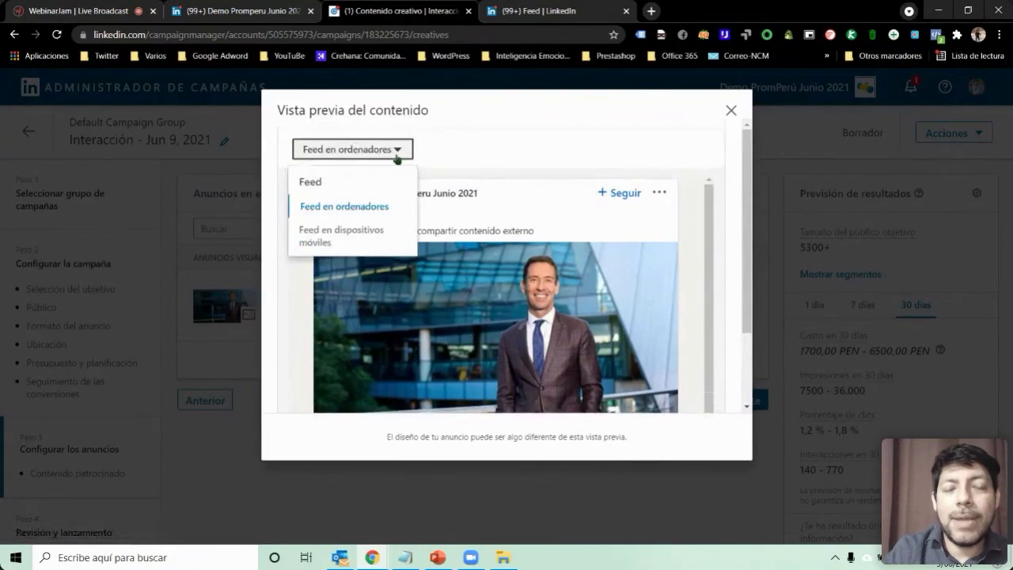
{"action": "left_click", "coordinate": [332, 238]}
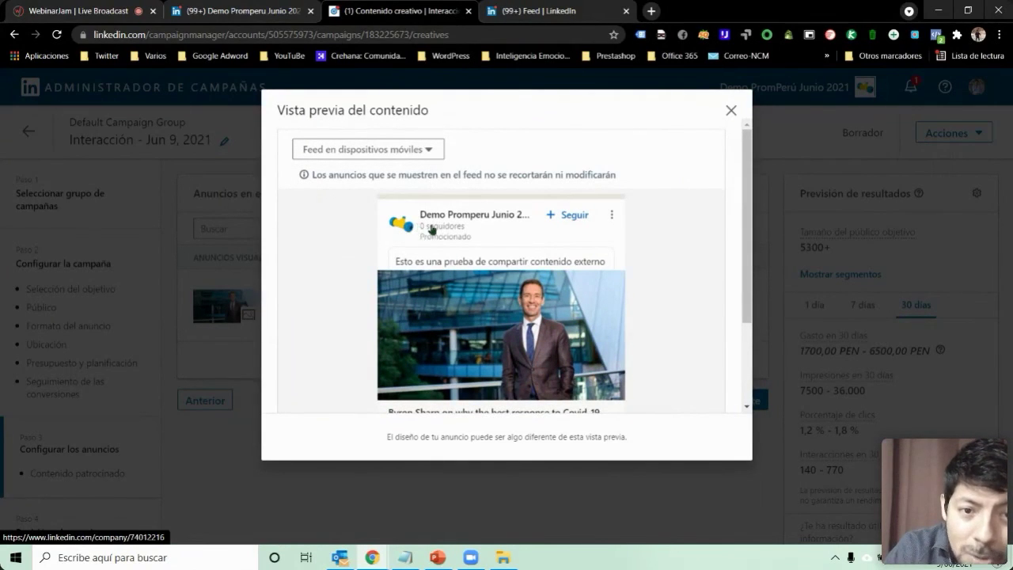
{"action": "scroll", "coordinate": [449, 309], "scroll_direction": "down", "scroll_amount": 2}
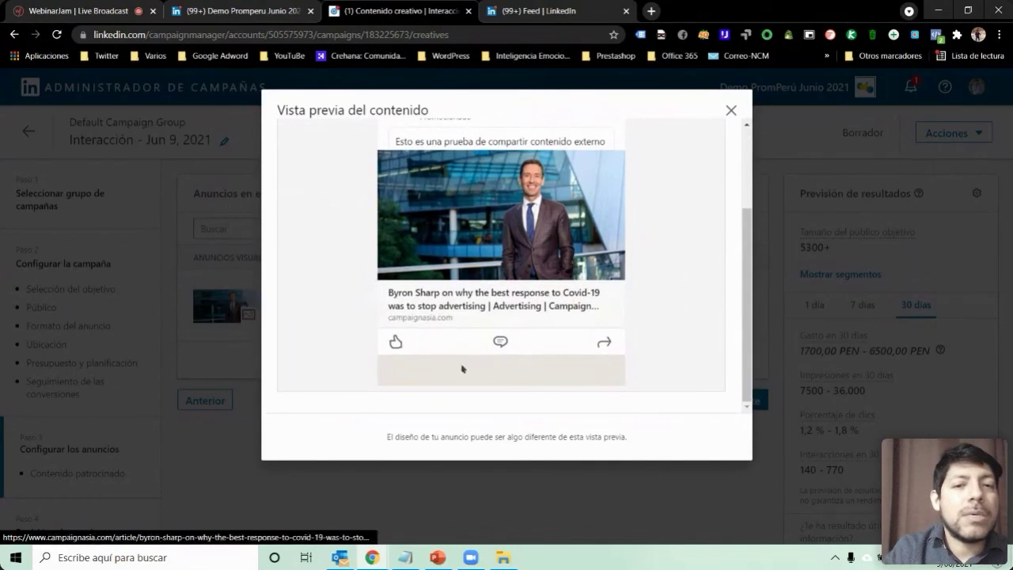
{"action": "scroll", "coordinate": [489, 309], "scroll_direction": "up", "scroll_amount": 3}
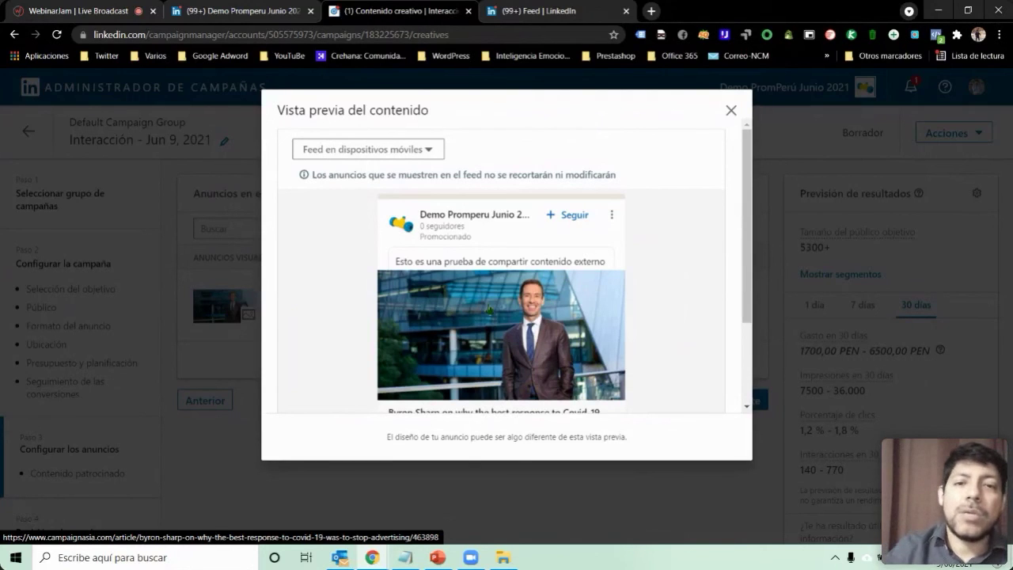
{"action": "left_click", "coordinate": [730, 115]}
Step: Continue to the Revisión y lanzamiento stage and review the campaign's settings, budget and ad summary
{"action": "scroll", "coordinate": [728, 399], "scroll_direction": "down", "scroll_amount": 1}
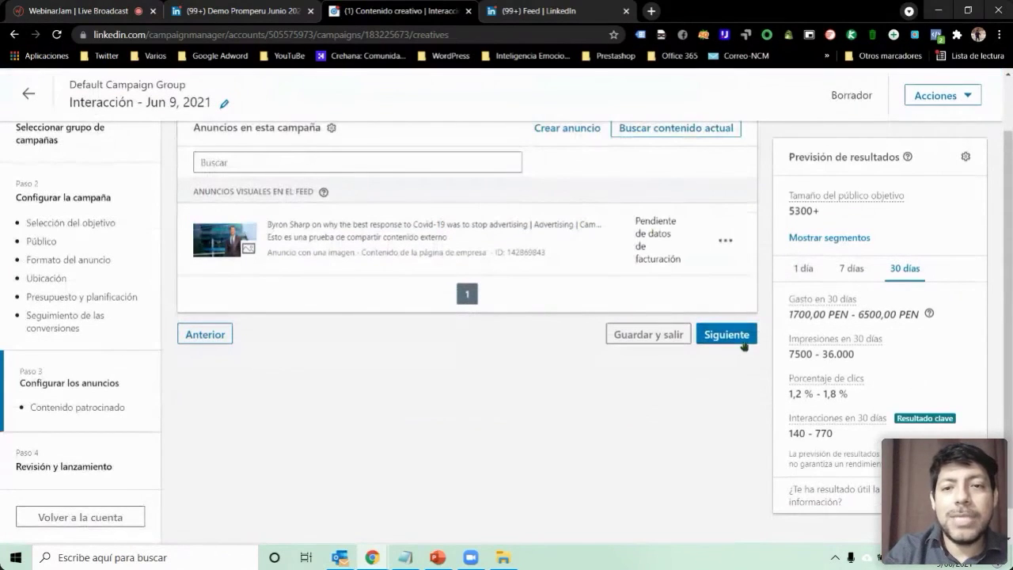
{"action": "left_click", "coordinate": [744, 338]}
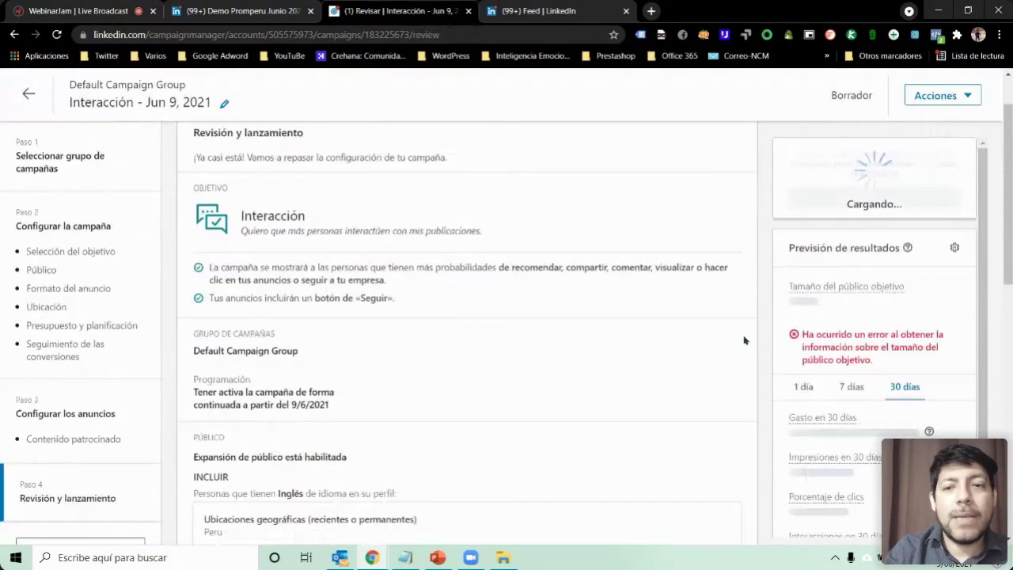
{"action": "scroll", "coordinate": [549, 349], "scroll_direction": "down", "scroll_amount": 10}
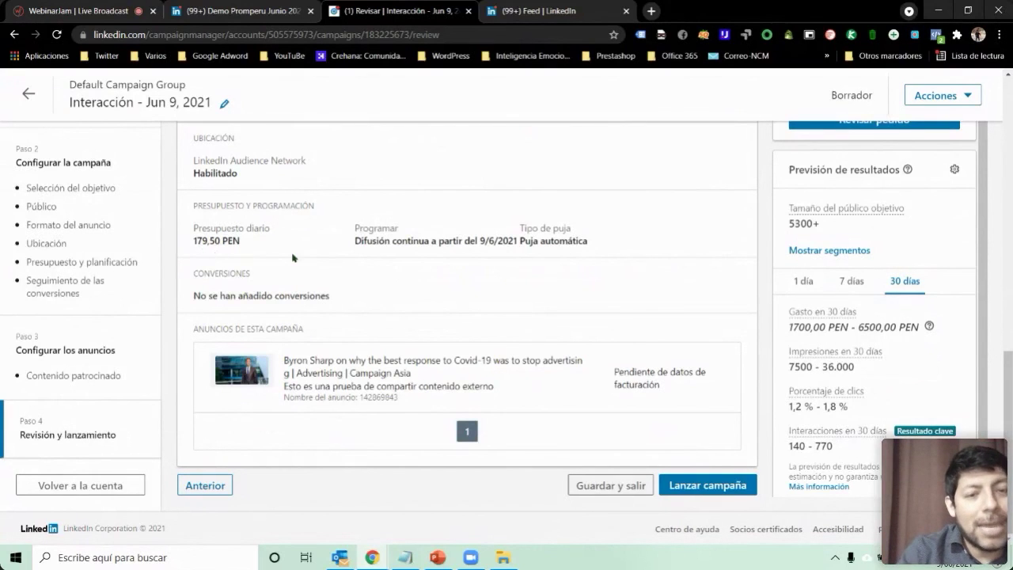
Step: Return to the campaign configuration and set the daily budget to 40 PEN
{"action": "left_click", "coordinate": [207, 485]}
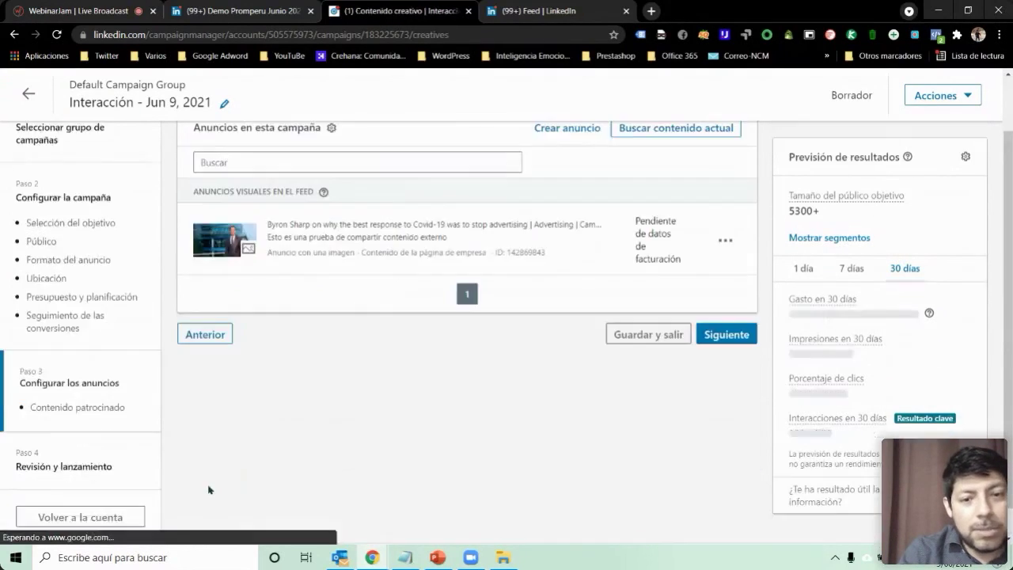
{"action": "left_click", "coordinate": [216, 334]}
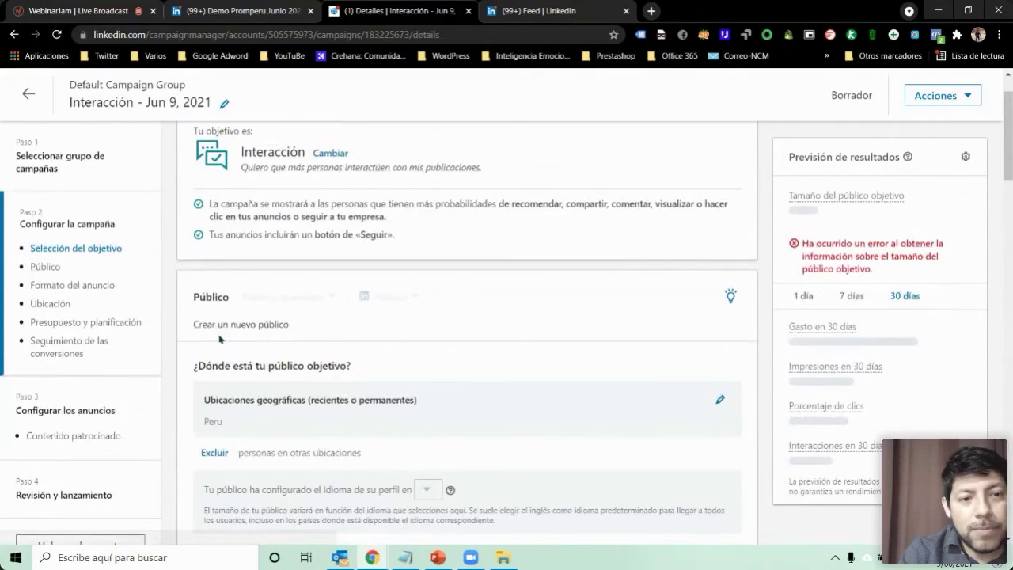
{"action": "scroll", "coordinate": [397, 357], "scroll_direction": "down", "scroll_amount": 15}
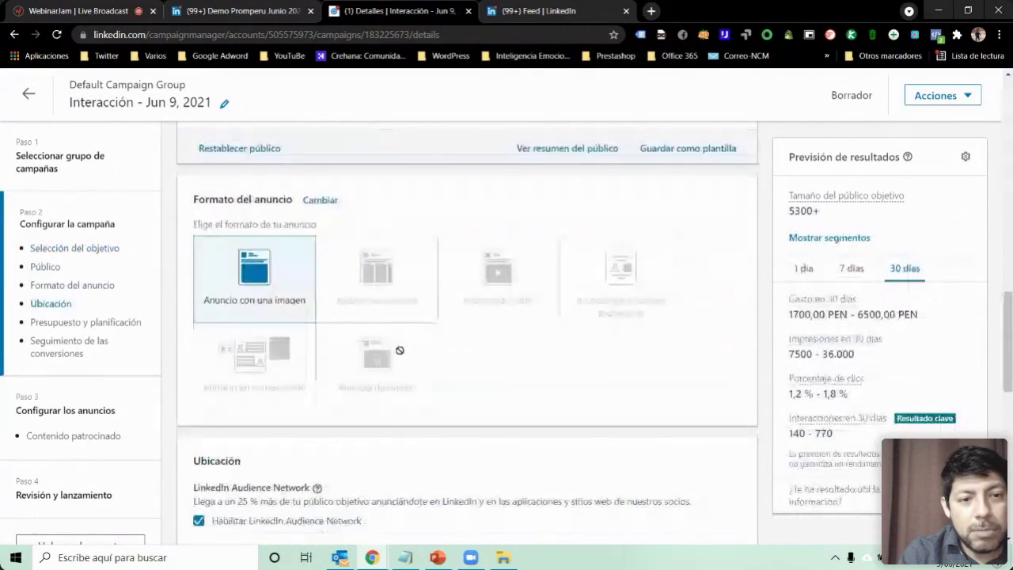
{"action": "scroll", "coordinate": [400, 355], "scroll_direction": "down", "scroll_amount": 2}
{"action": "left_click_drag", "start_coordinate": [320, 269], "coordinate": [165, 260]}
{"action": "type", "text": "40"}
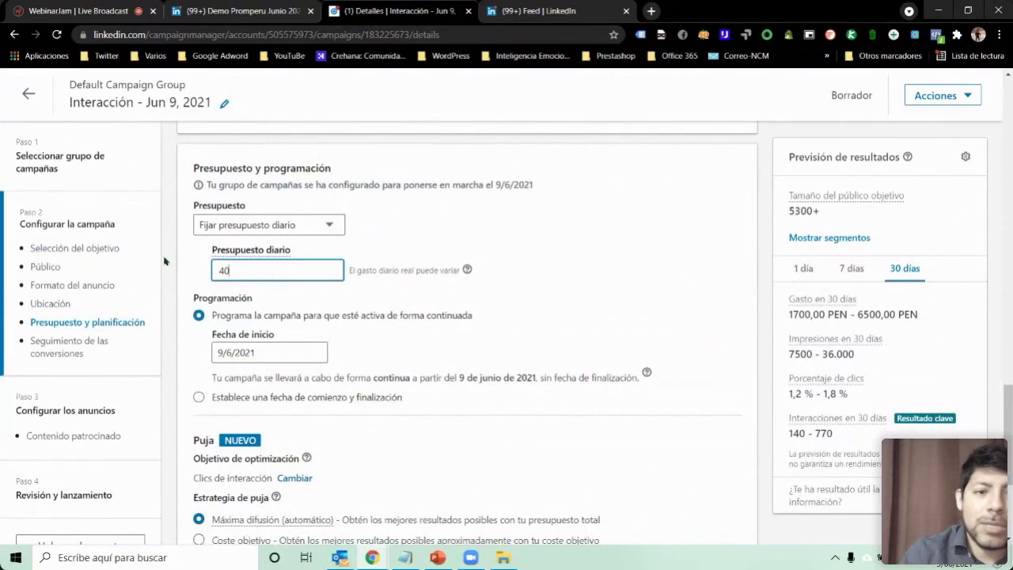
{"action": "left_click", "coordinate": [455, 341]}
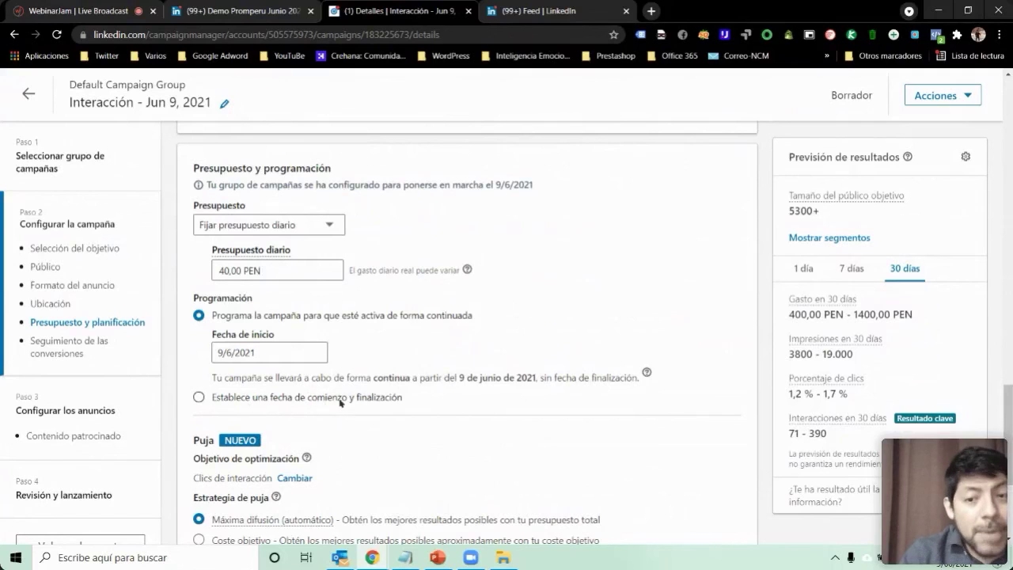
Step: Schedule the campaign with fixed start and end dates, setting the end date to 16/6/2021
{"action": "left_click", "coordinate": [249, 399]}
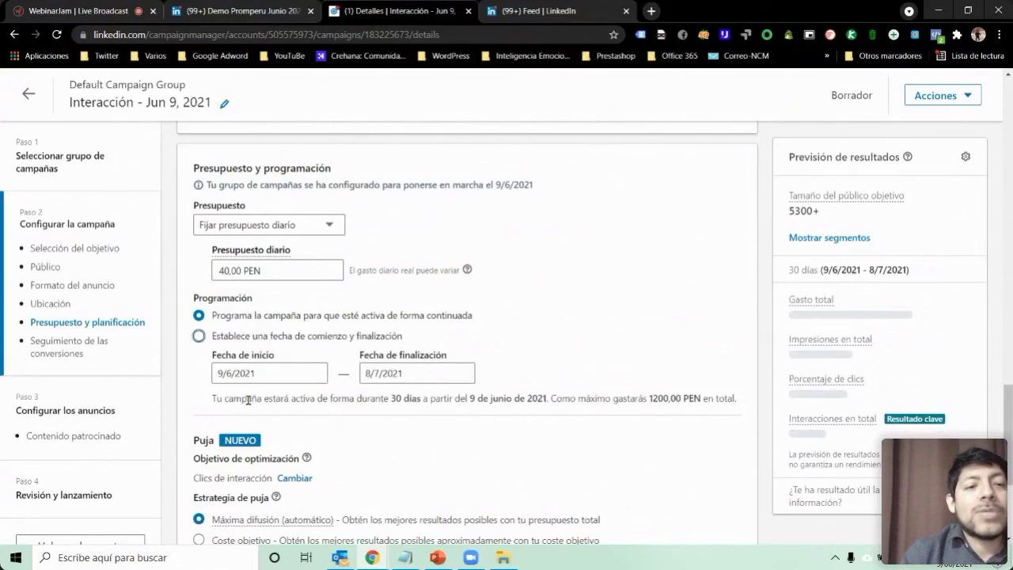
{"action": "left_click", "coordinate": [418, 371]}
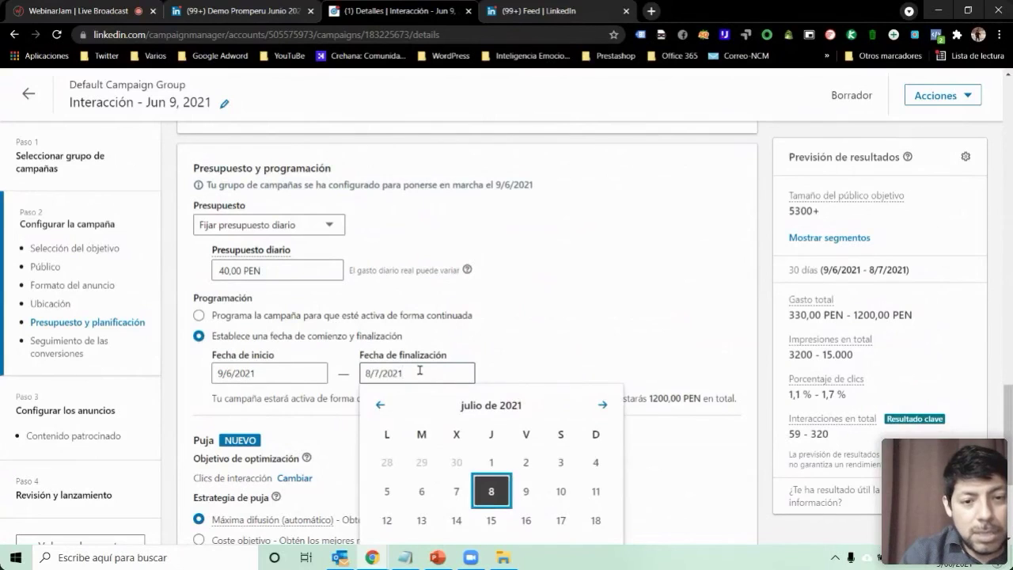
{"action": "scroll", "coordinate": [598, 499], "scroll_direction": "down", "scroll_amount": 1}
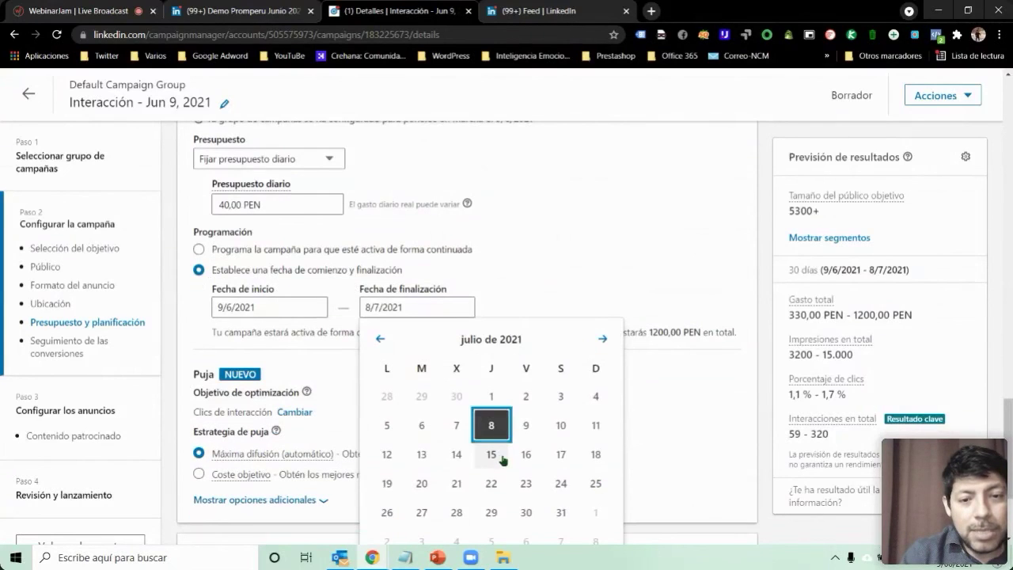
{"action": "left_click", "coordinate": [492, 456]}
{"action": "left_click", "coordinate": [455, 314]}
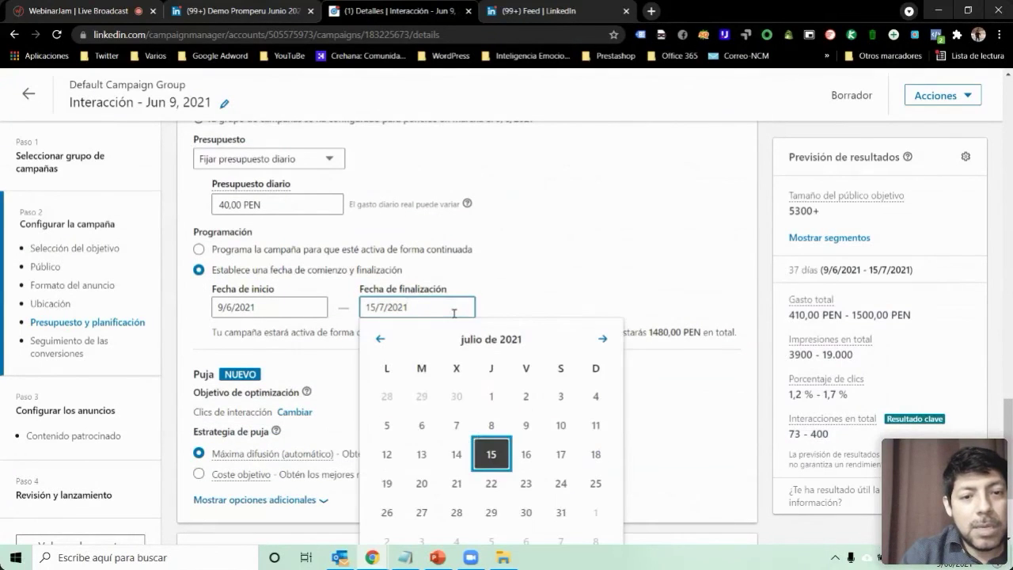
{"action": "left_click", "coordinate": [380, 338]}
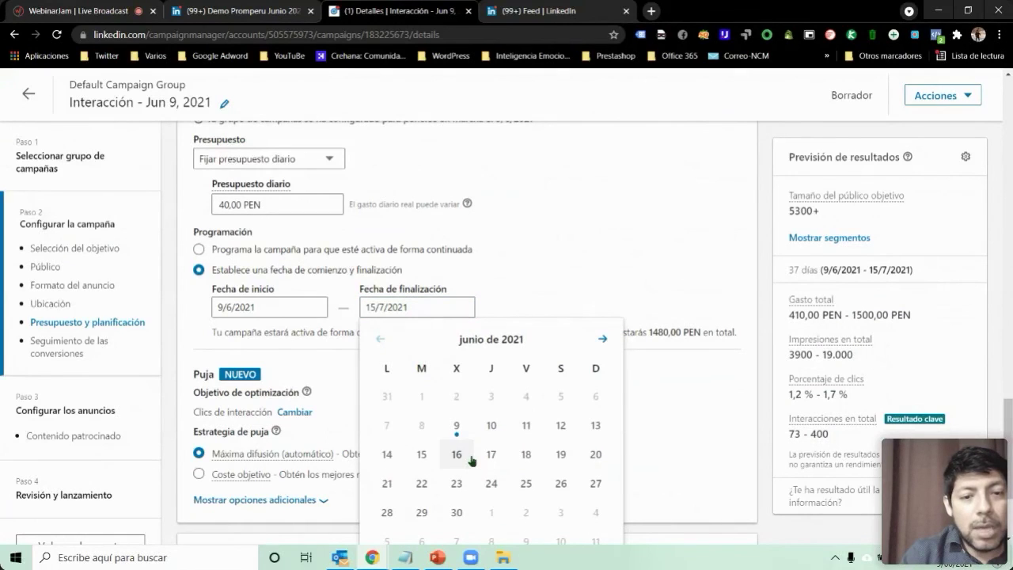
{"action": "left_click", "coordinate": [457, 454]}
{"action": "left_click", "coordinate": [585, 260]}
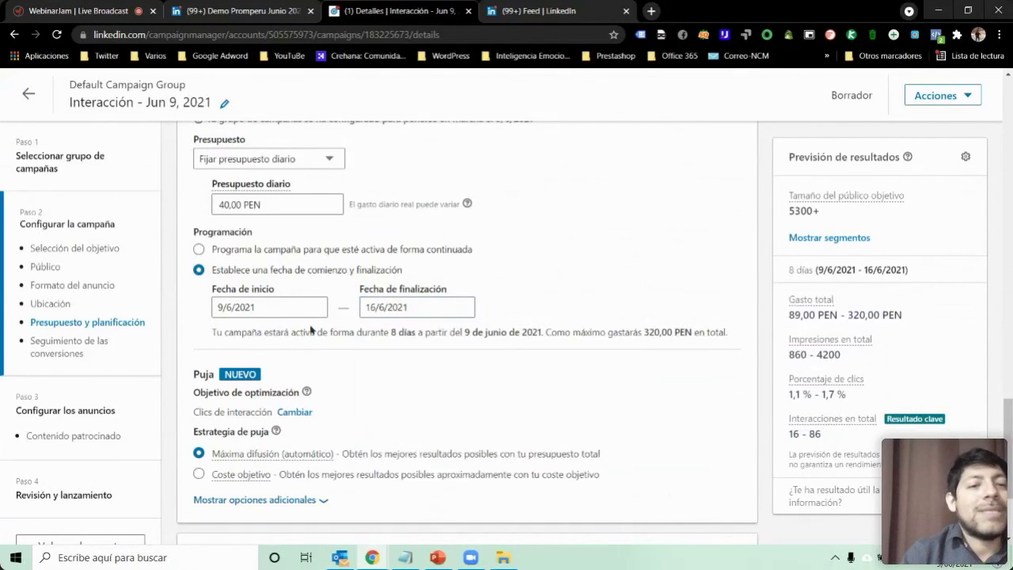
Step: Save the updated budget and schedule and continue past the ad setup to the Revisión y lanzamiento stage
{"action": "scroll", "coordinate": [466, 379], "scroll_direction": "down", "scroll_amount": 1}
{"action": "scroll", "coordinate": [466, 379], "scroll_direction": "down", "scroll_amount": 3}
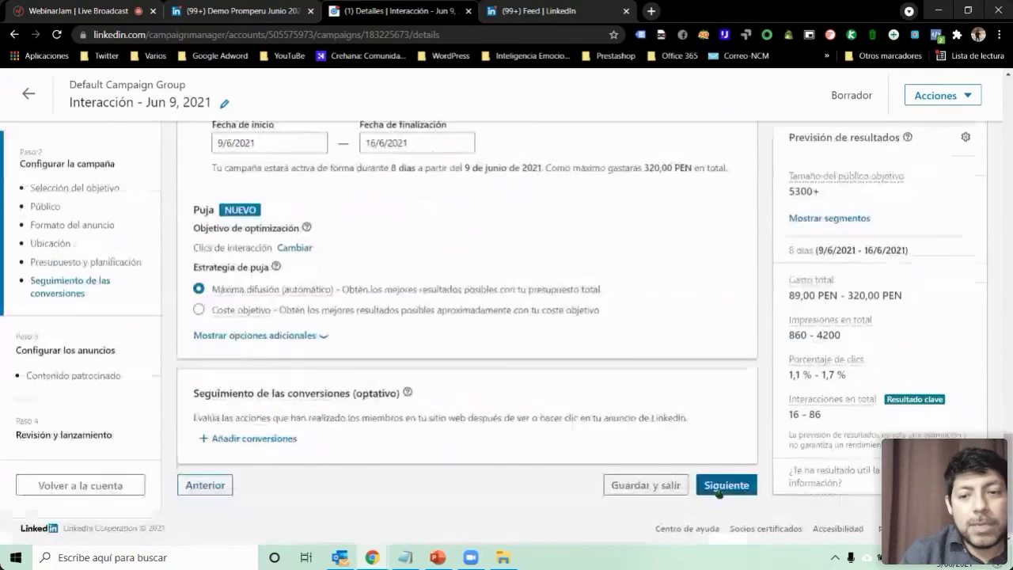
{"action": "left_click", "coordinate": [720, 487]}
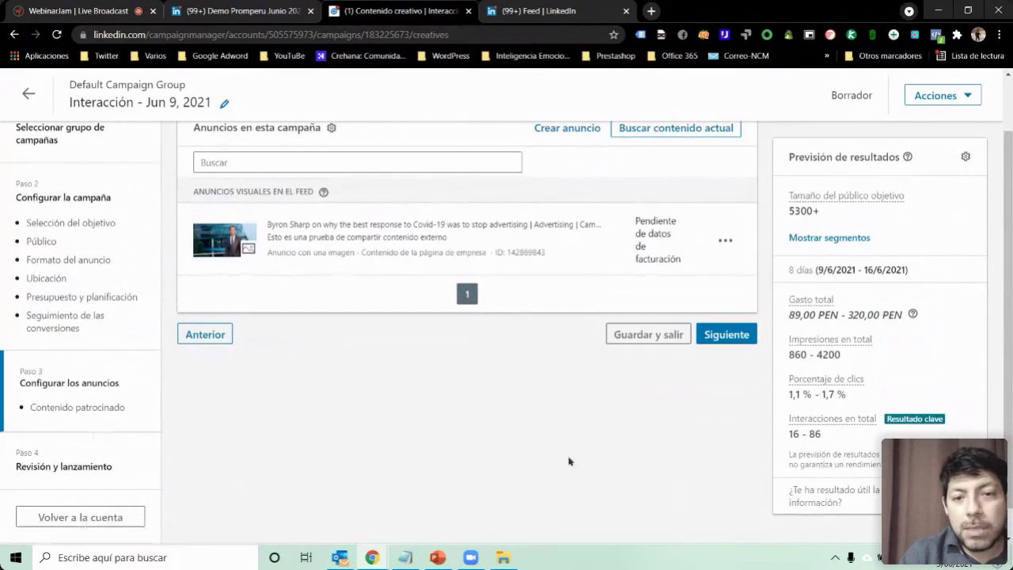
{"action": "left_click", "coordinate": [712, 337]}
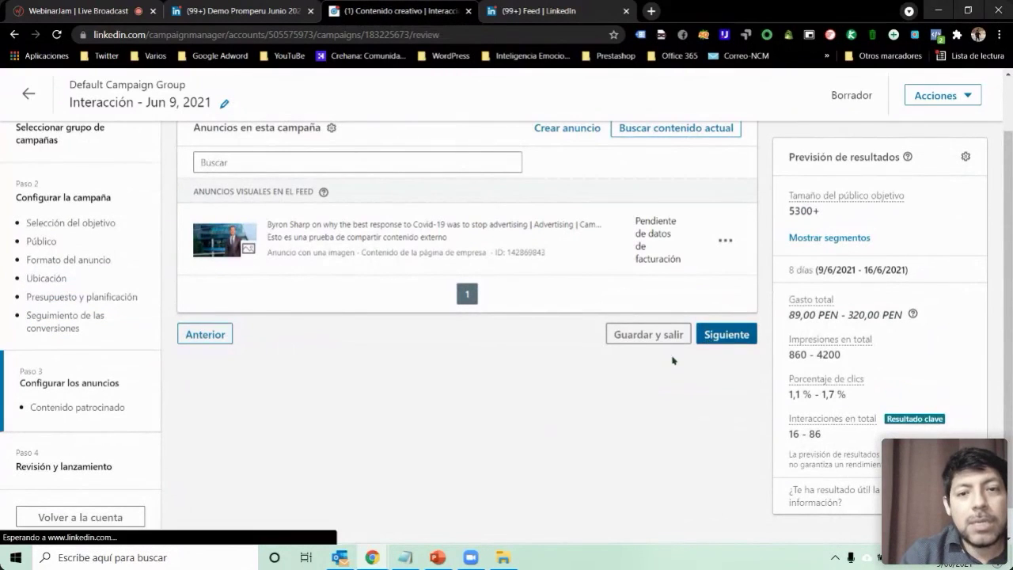
{"action": "scroll", "coordinate": [536, 403], "scroll_direction": "down", "scroll_amount": 5}
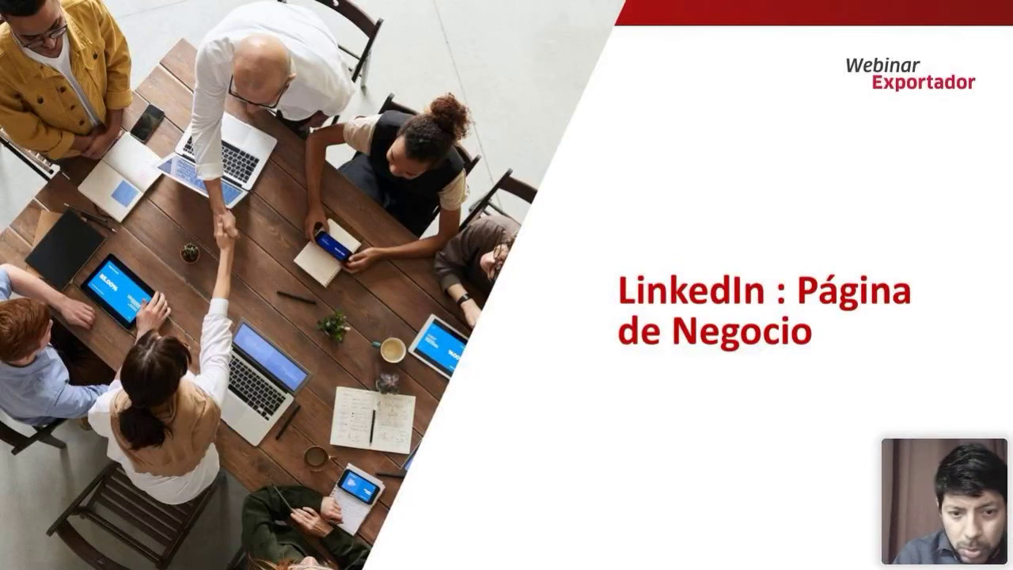
{"action": "key", "text": "Right"}
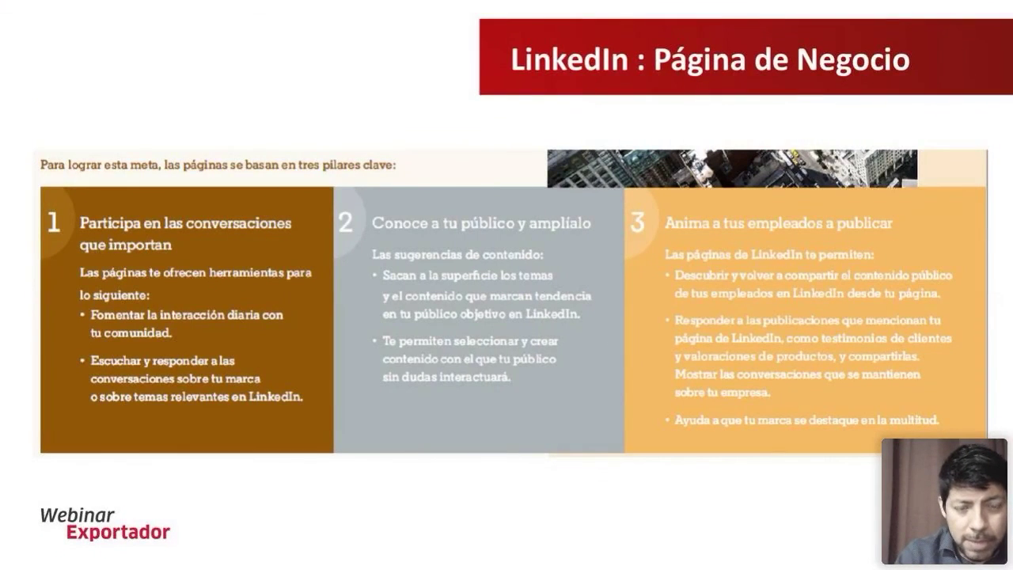
{"action": "key", "text": "Right"}
{"action": "key", "text": "Right"}
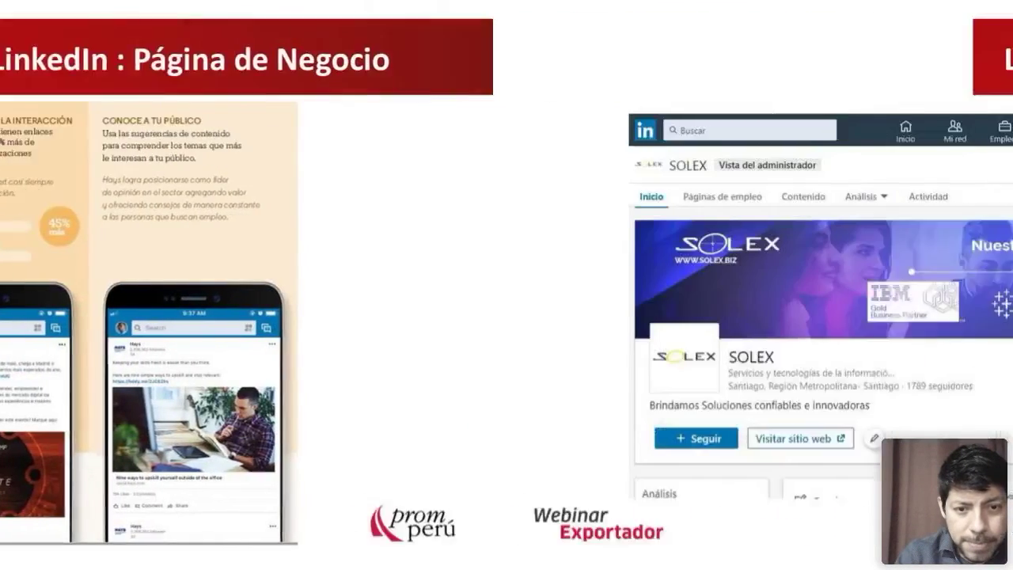
{"action": "key", "text": "Right"}
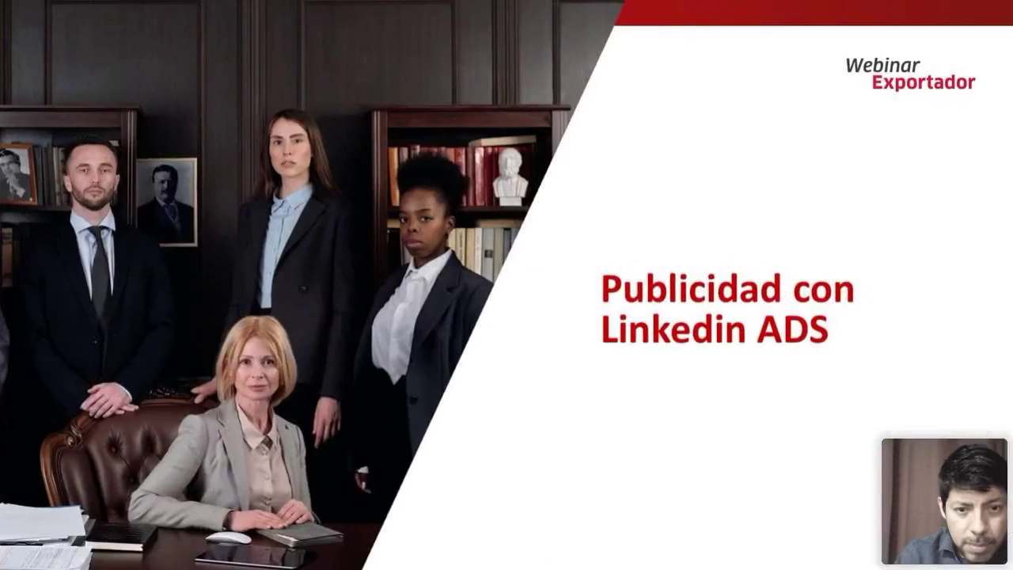
{"action": "key", "text": "Right"}
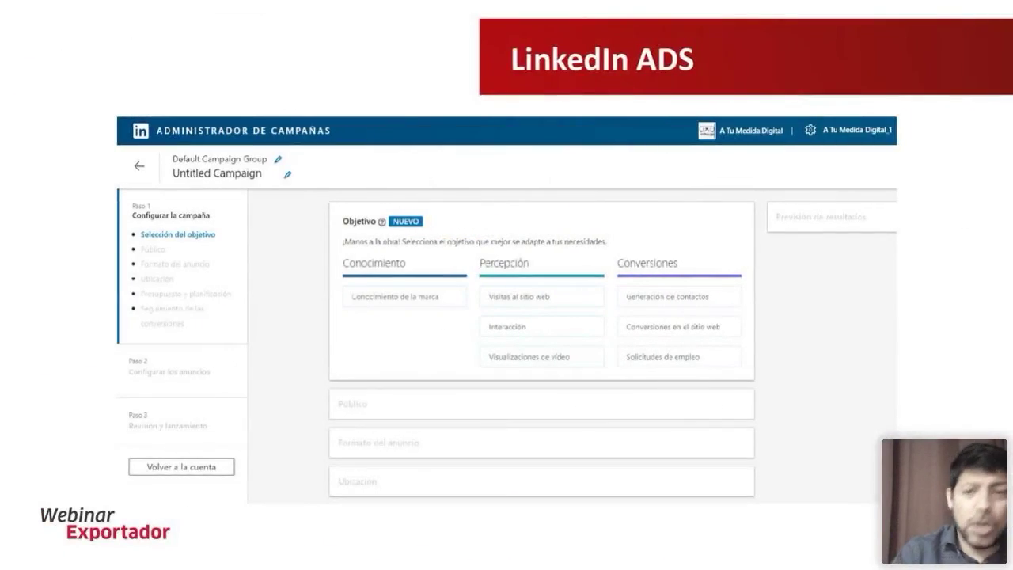
{"action": "key", "text": "Right"}
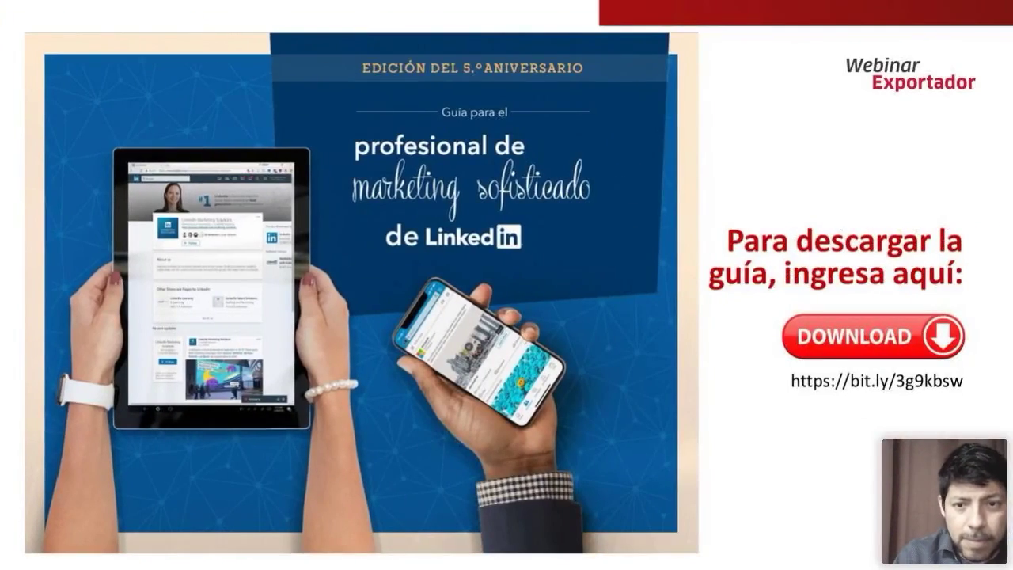